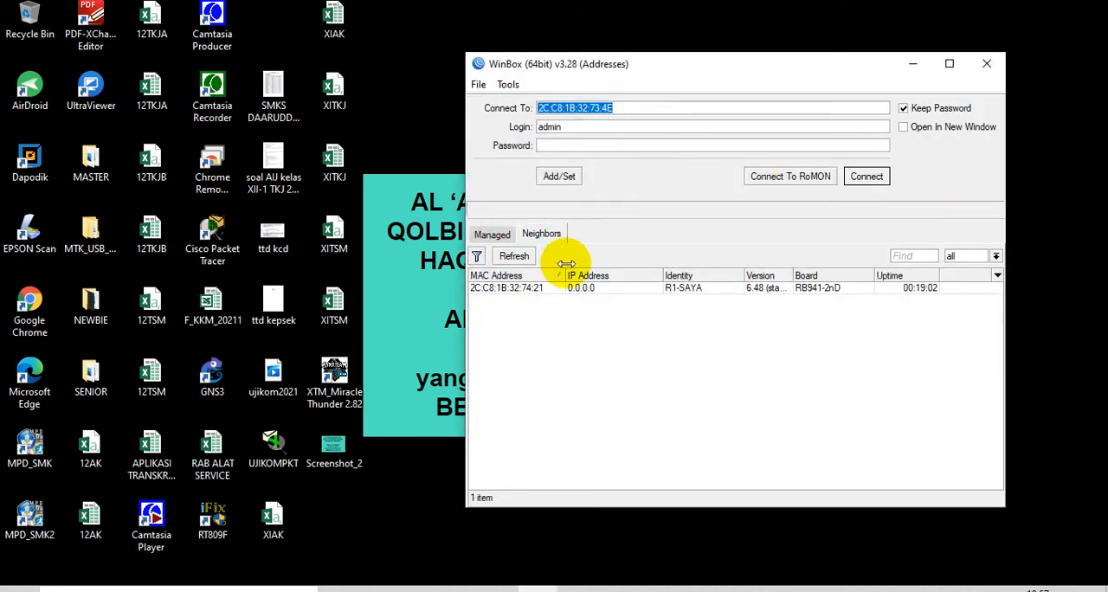
Connect to the neighbor router R1-SAYA with the admin login
{"action": "left_click", "coordinate": [675, 288]}
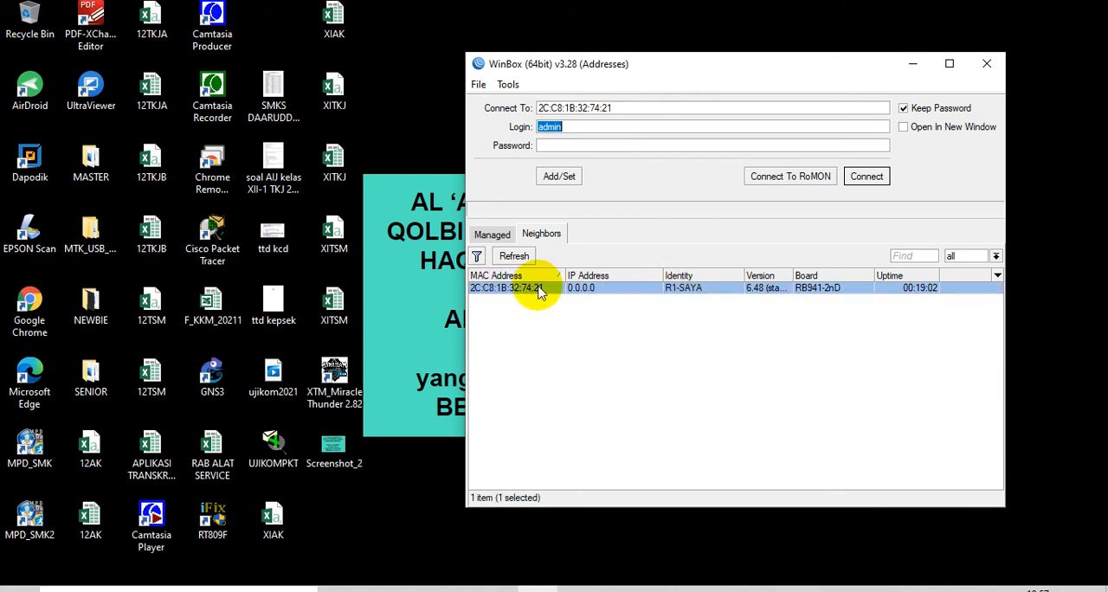
{"action": "left_click", "coordinate": [847, 178]}
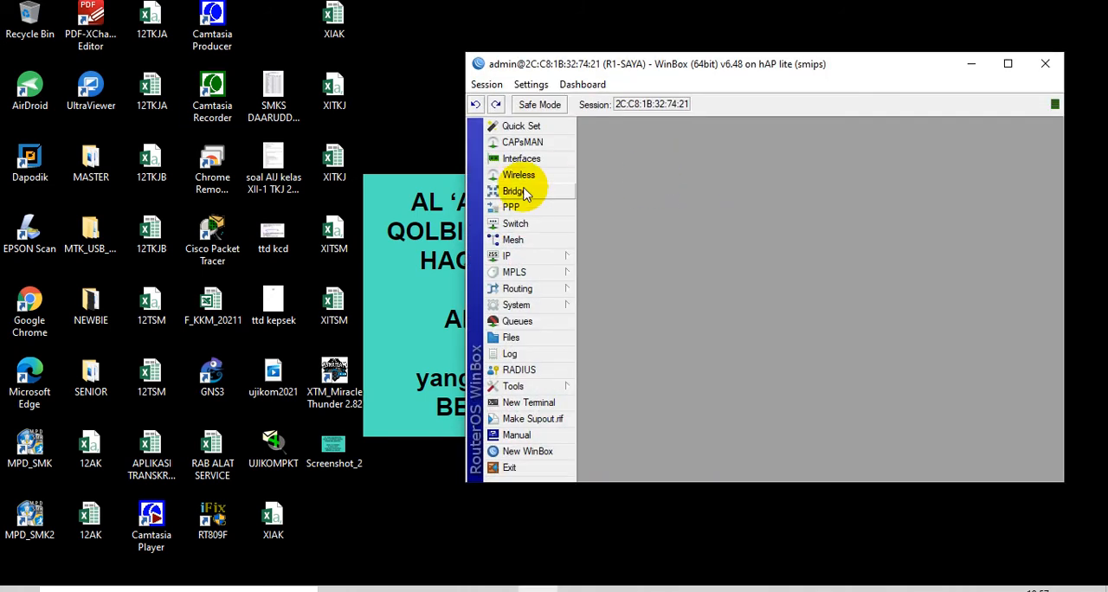
{"action": "left_click_drag", "start_coordinate": [883, 71], "coordinate": [748, 77]}
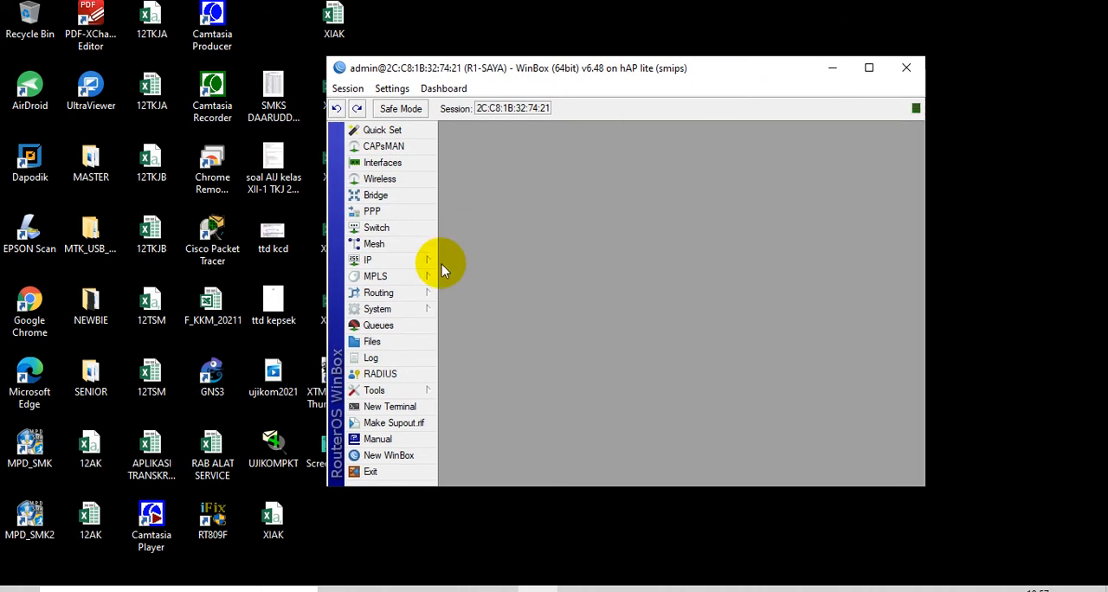
Set the router's system identity to R1-OK
{"action": "left_click", "coordinate": [408, 308]}
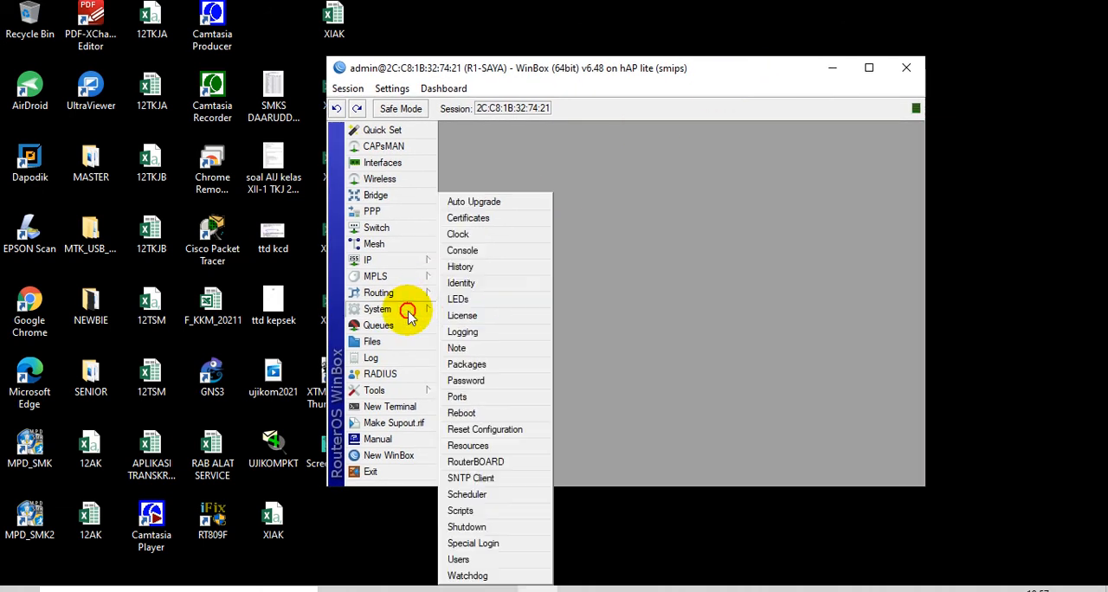
{"action": "left_click", "coordinate": [478, 283]}
{"action": "left_click", "coordinate": [671, 284]}
{"action": "key", "text": "BackSpace"}
{"action": "key", "text": "BackSpace"}
{"action": "key", "text": "BackSpace"}
{"action": "key", "text": "BackSpace"}
{"action": "type", "text": "OK"}
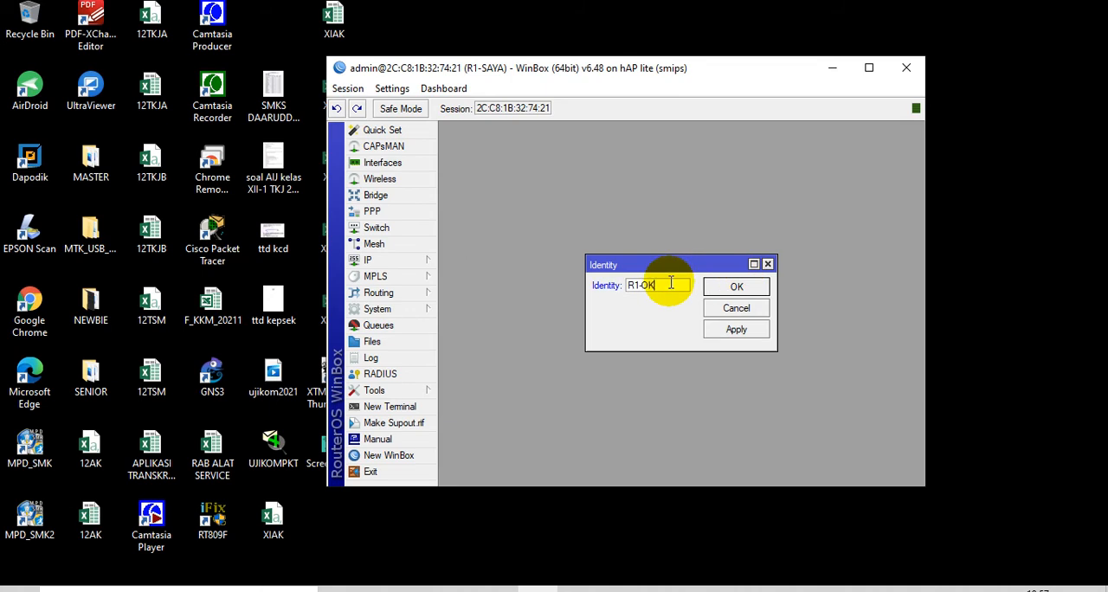
{"action": "left_click", "coordinate": [727, 289]}
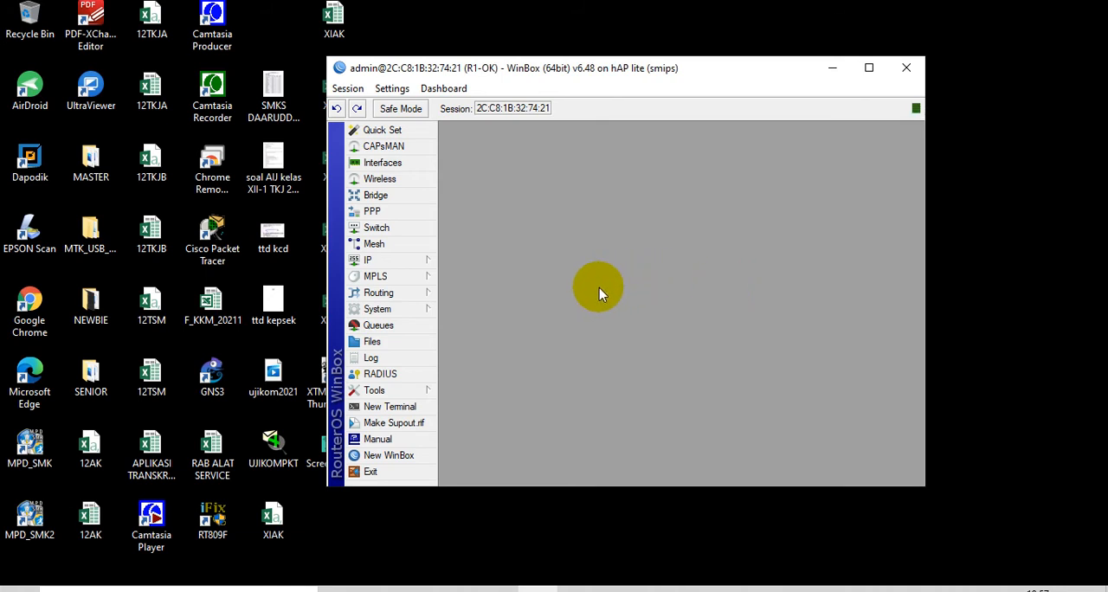
Make sure RoMON is enabled on the R1-OK router and confirm its settings
{"action": "left_click", "coordinate": [410, 312]}
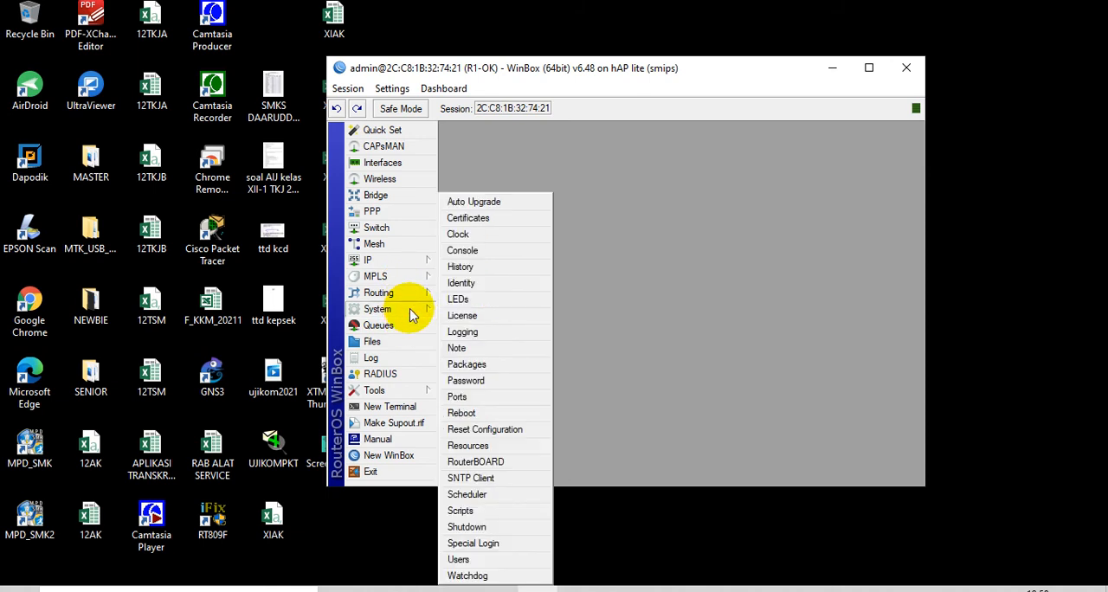
{"action": "left_click", "coordinate": [420, 354]}
{"action": "left_click", "coordinate": [424, 391]}
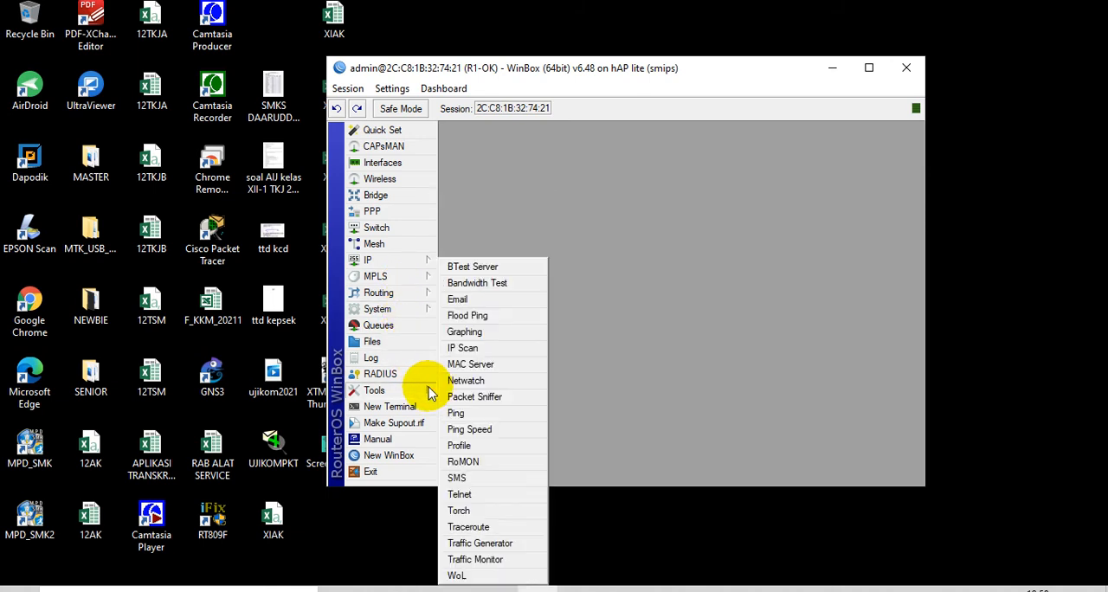
{"action": "left_click", "coordinate": [463, 462]}
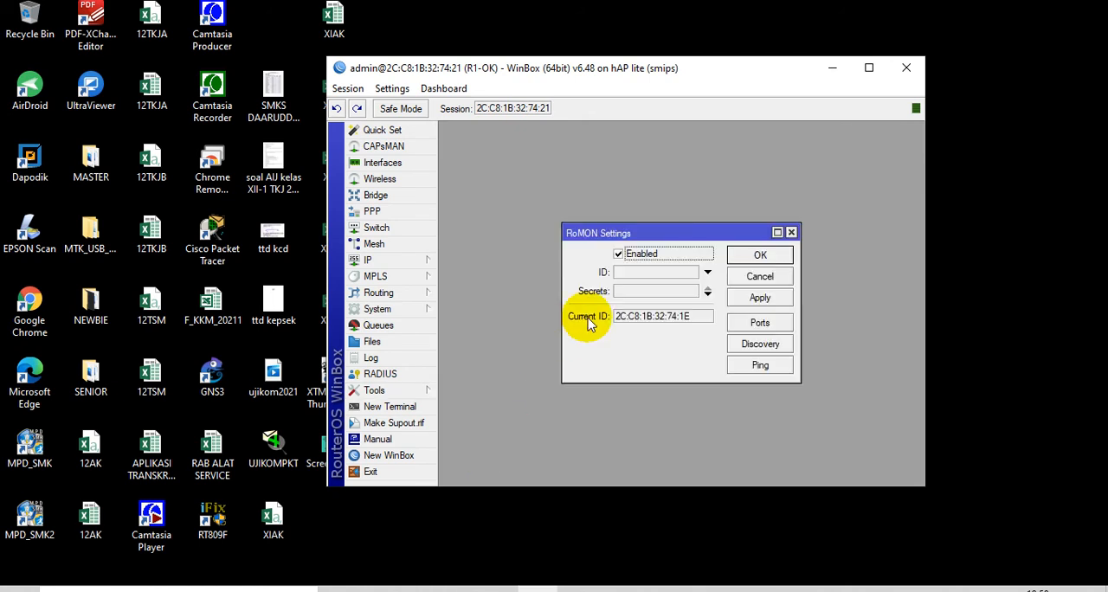
{"action": "left_click", "coordinate": [627, 255]}
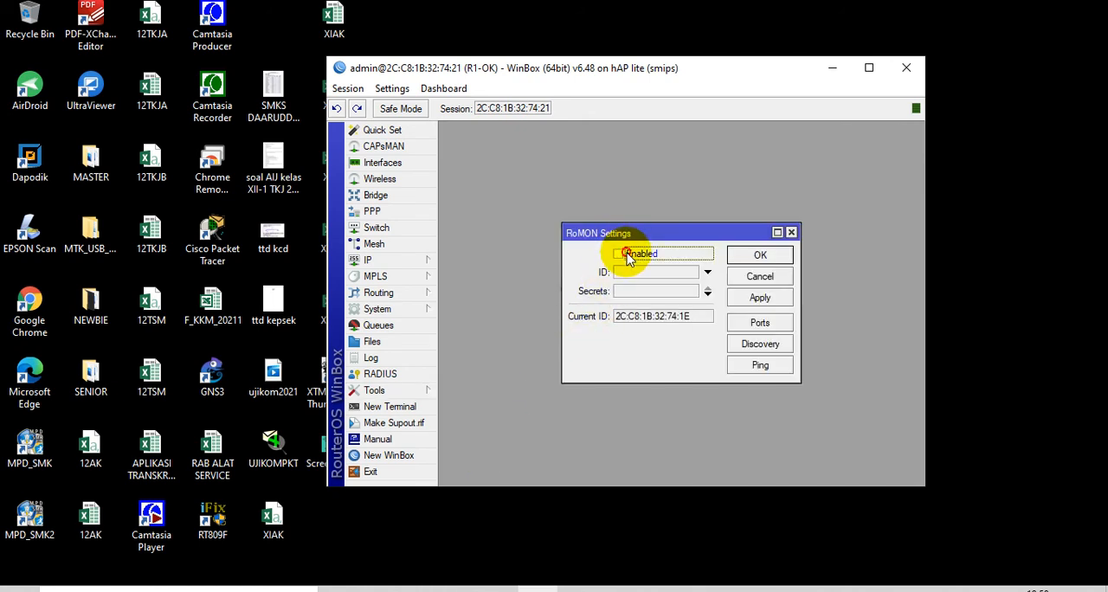
{"action": "left_click", "coordinate": [760, 256]}
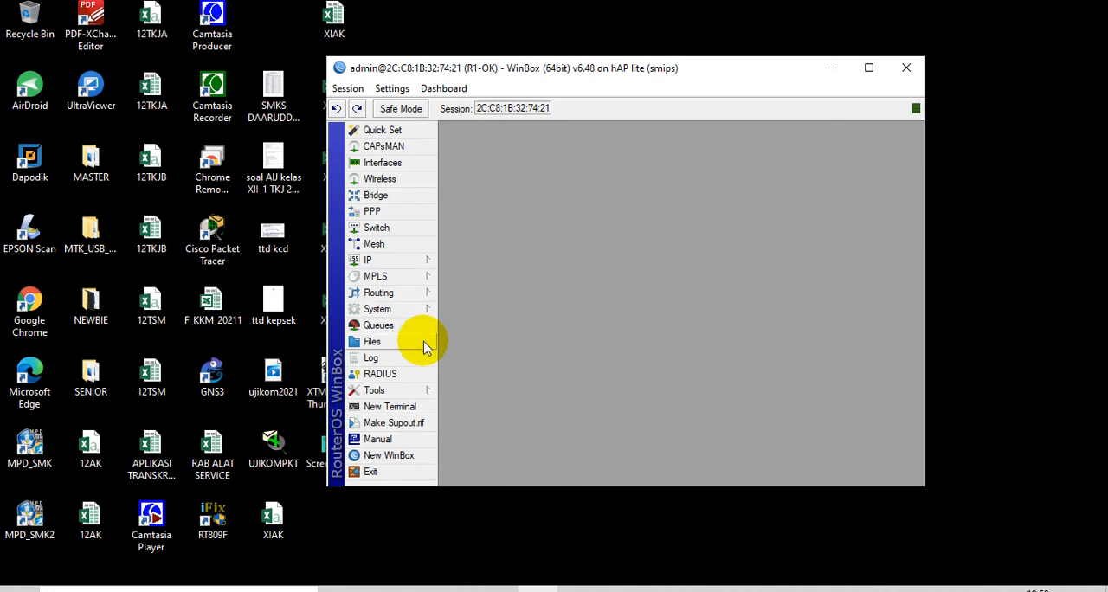
Start a new router user named romon and assign it to the full group
{"action": "left_click", "coordinate": [424, 310]}
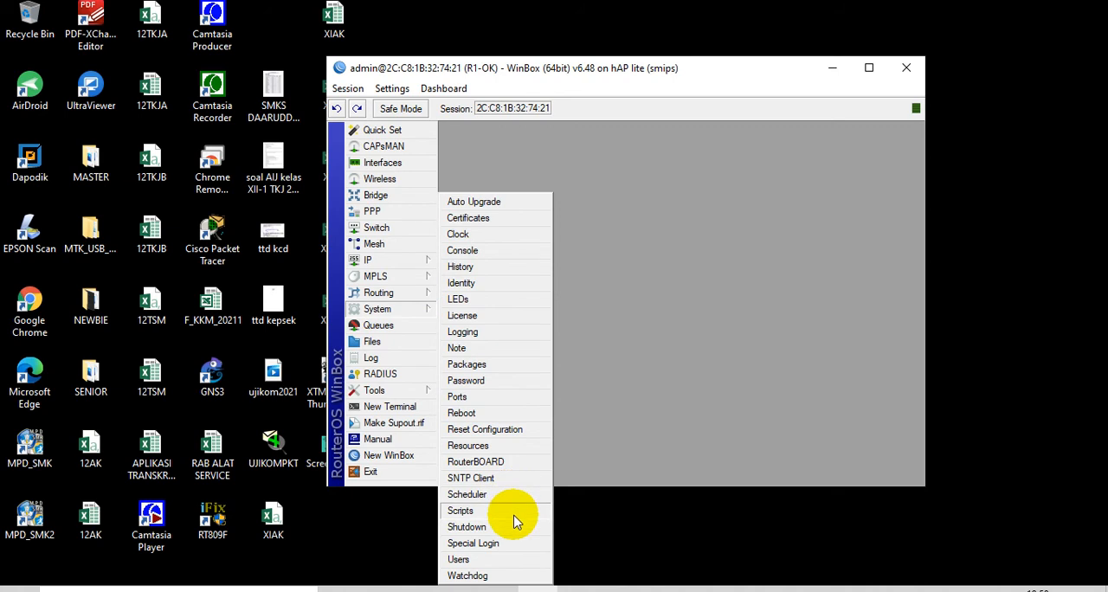
{"action": "left_click", "coordinate": [511, 559]}
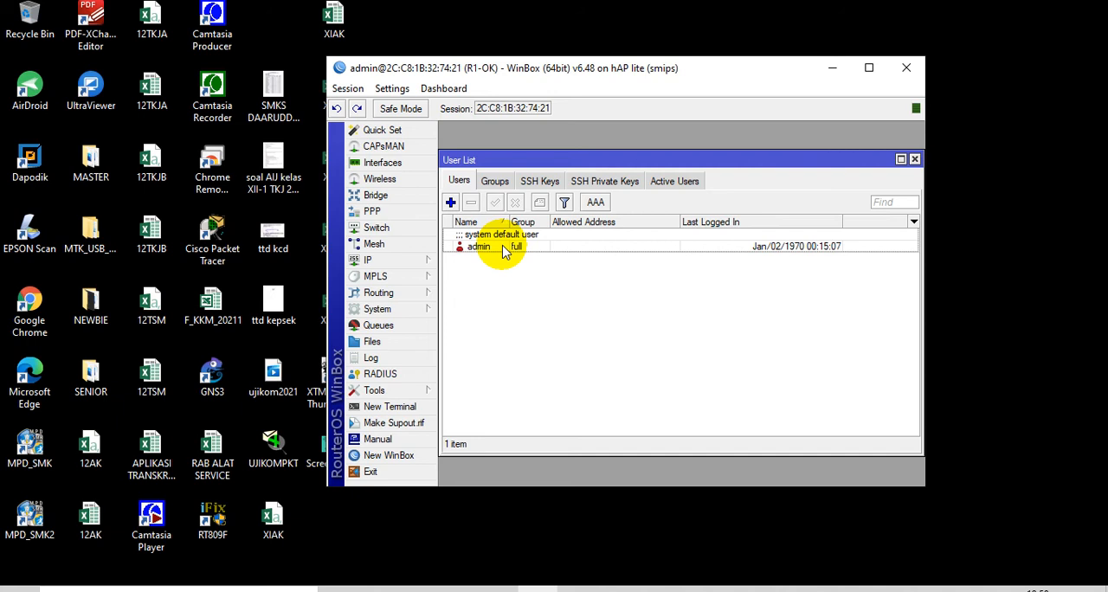
{"action": "left_click", "coordinate": [450, 203]}
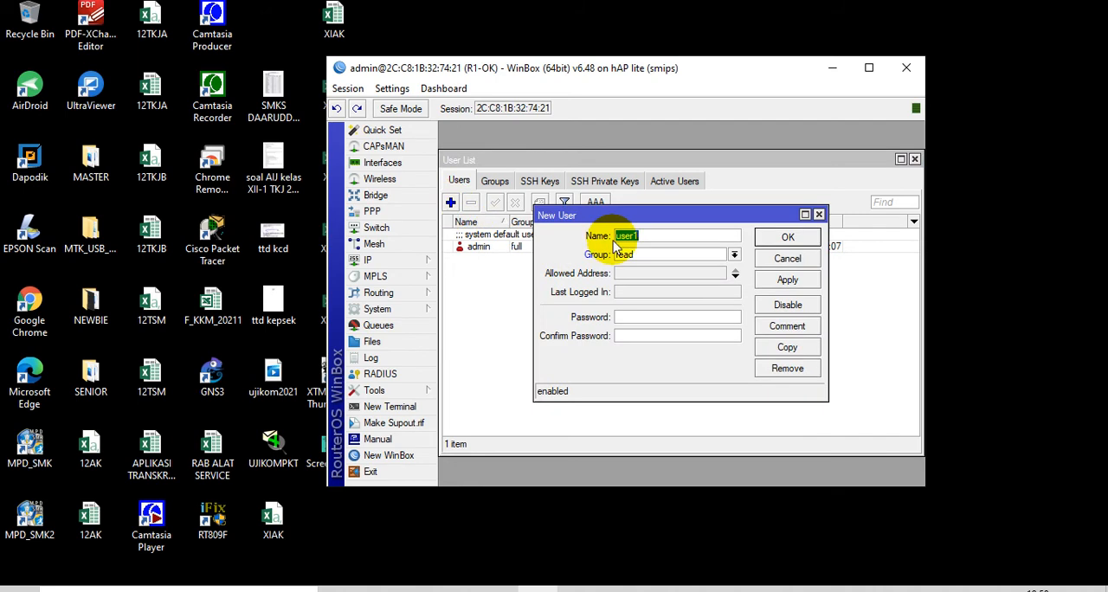
{"action": "type", "text": "ROM"}
{"action": "key", "text": "BackSpace"}
{"action": "key", "text": "BackSpace"}
{"action": "key", "text": "BackSpace"}
{"action": "type", "text": "romon"}
{"action": "left_click", "coordinate": [684, 256]}
{"action": "left_click", "coordinate": [686, 275]}
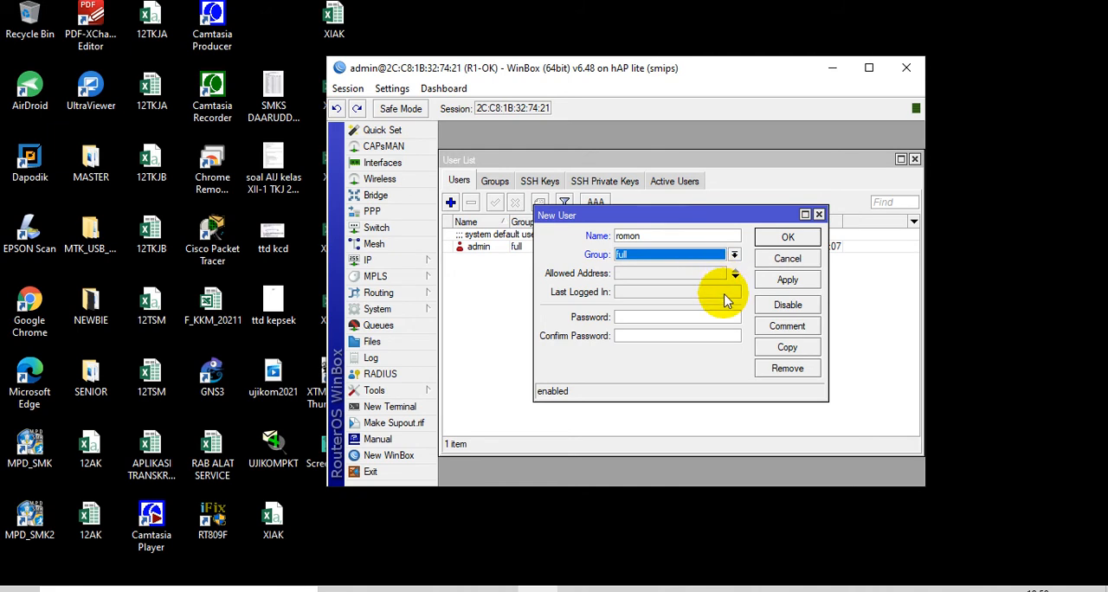
Enter the romon user's password and repeat it in the confirmation field
{"action": "left_click", "coordinate": [714, 322]}
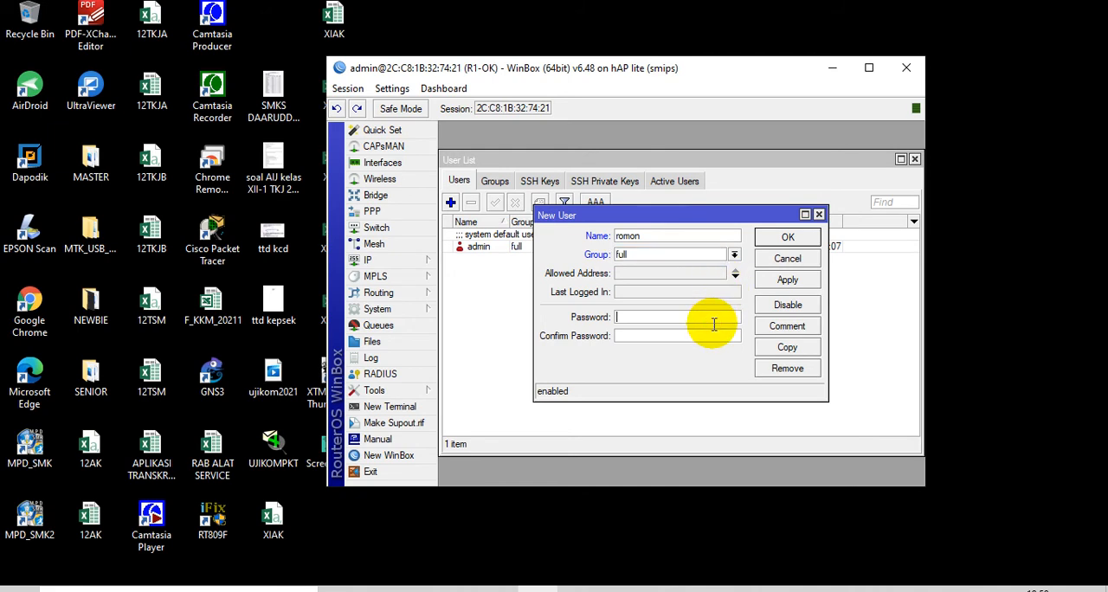
{"action": "type", "text": "112345"}
{"action": "key", "text": "Tab"}
{"action": "type", "text": "12345"}
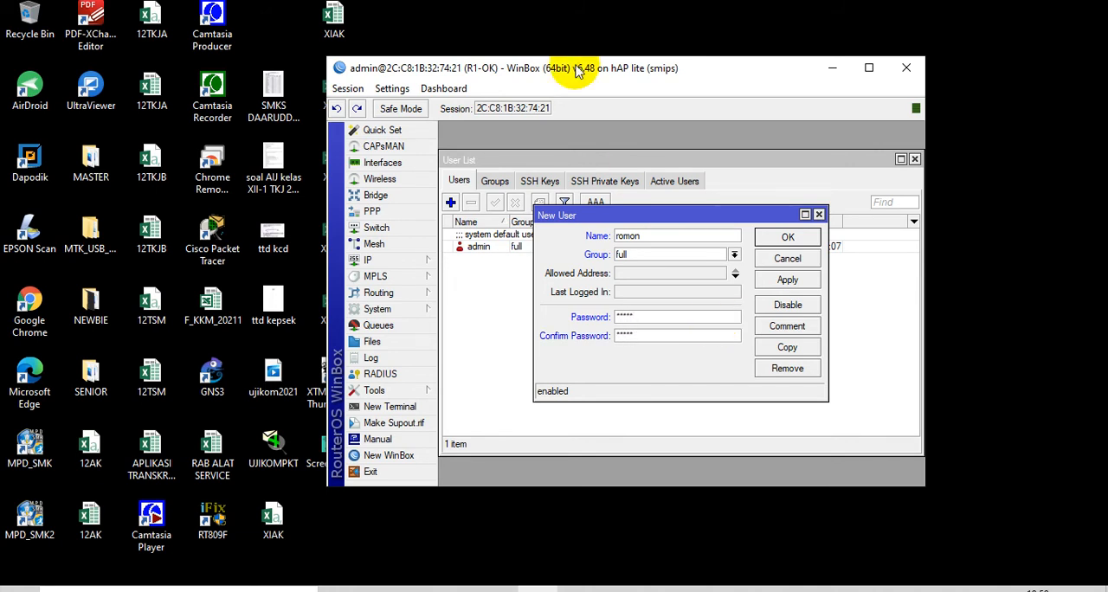
Try to reveal the new user's password by toggling the Hide Passwords setting
{"action": "left_click", "coordinate": [392, 88]}
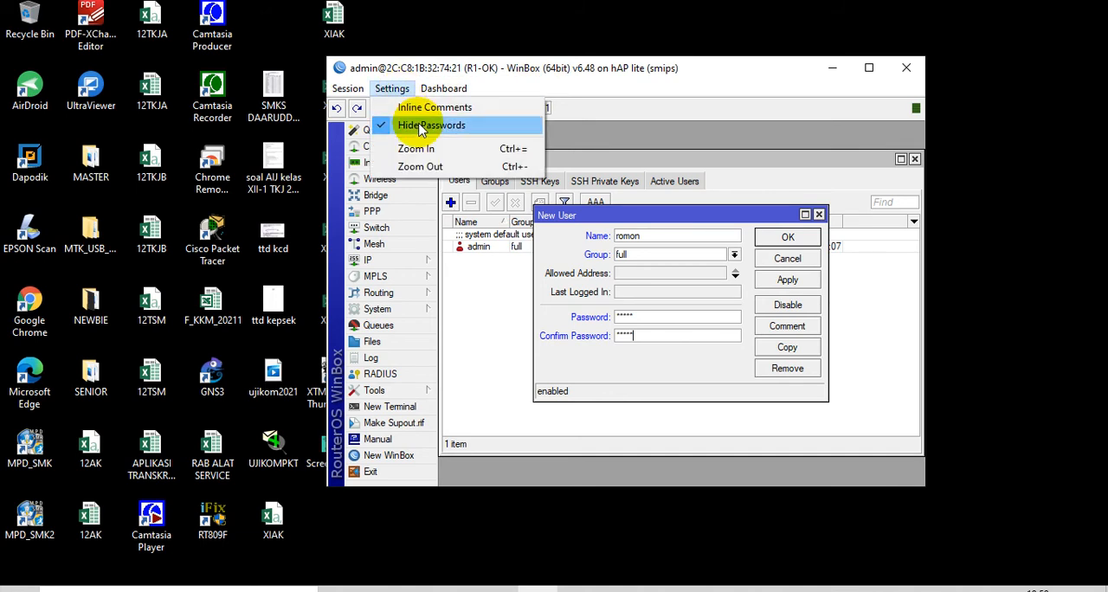
{"action": "left_click", "coordinate": [422, 127]}
{"action": "left_click", "coordinate": [392, 90]}
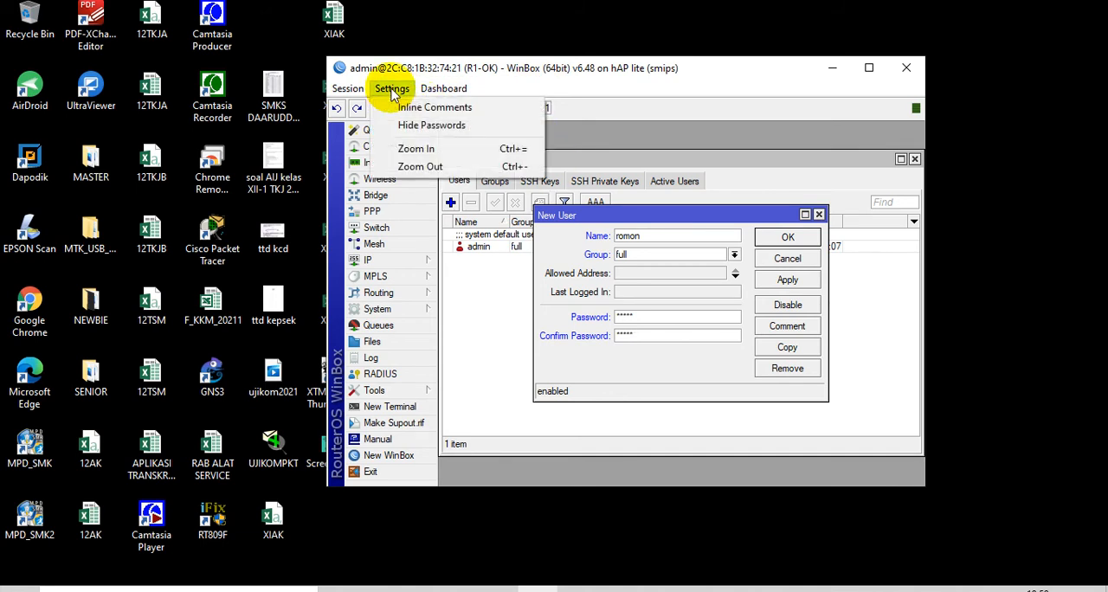
{"action": "left_click", "coordinate": [431, 125]}
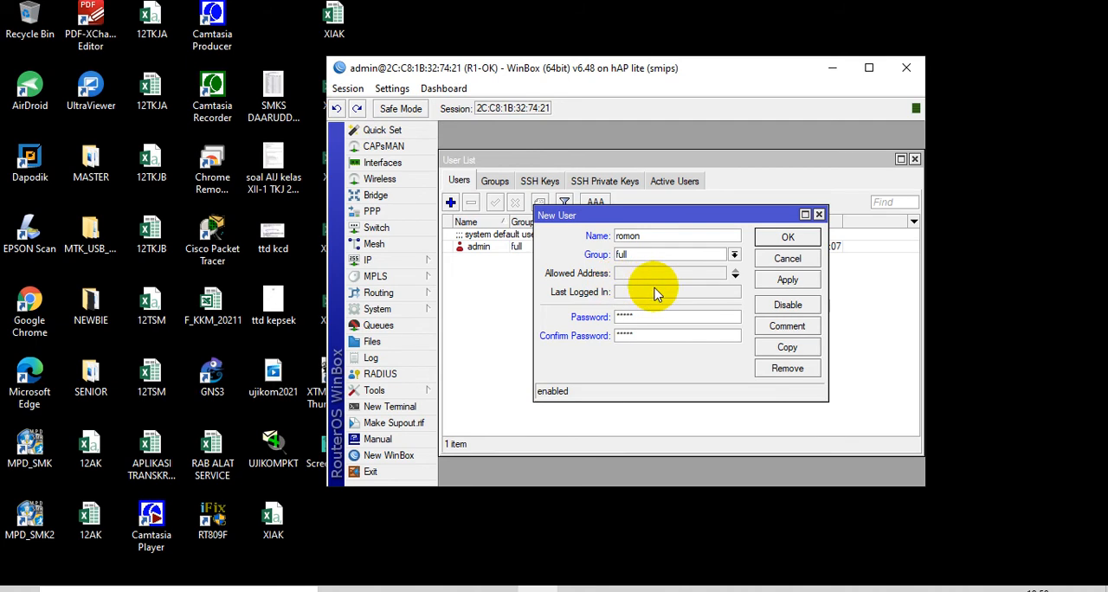
{"action": "left_click", "coordinate": [684, 315]}
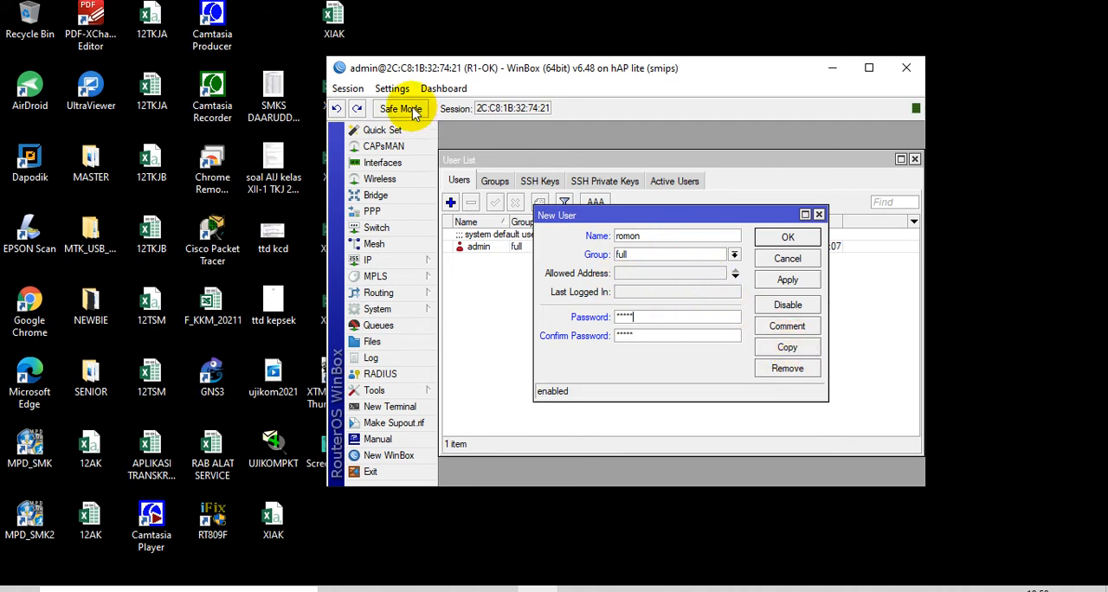
{"action": "left_click", "coordinate": [392, 88]}
{"action": "left_click", "coordinate": [455, 125]}
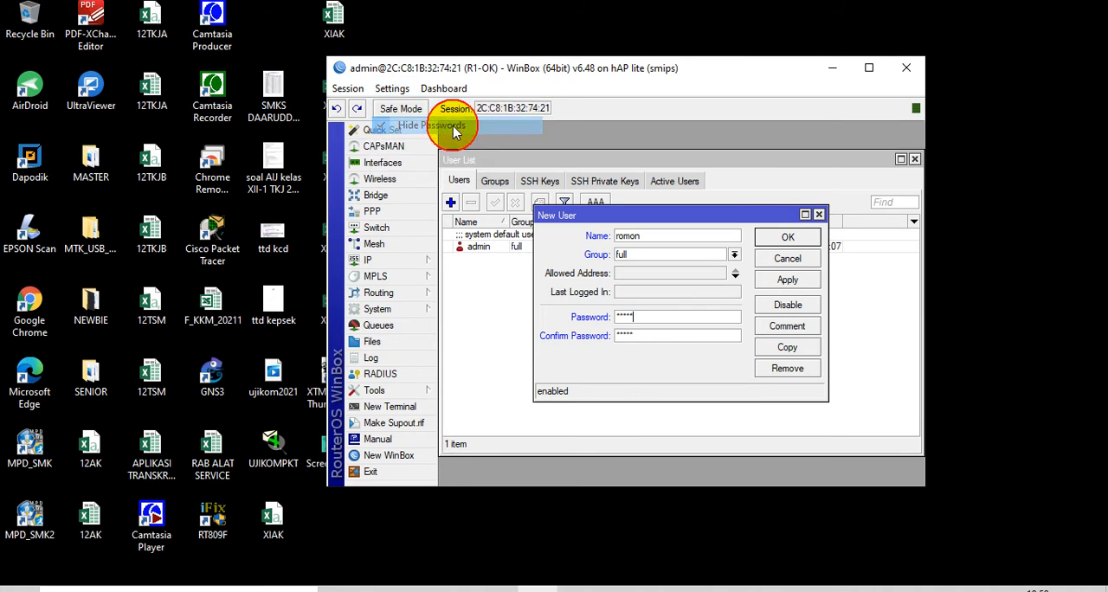
{"action": "left_click", "coordinate": [392, 88]}
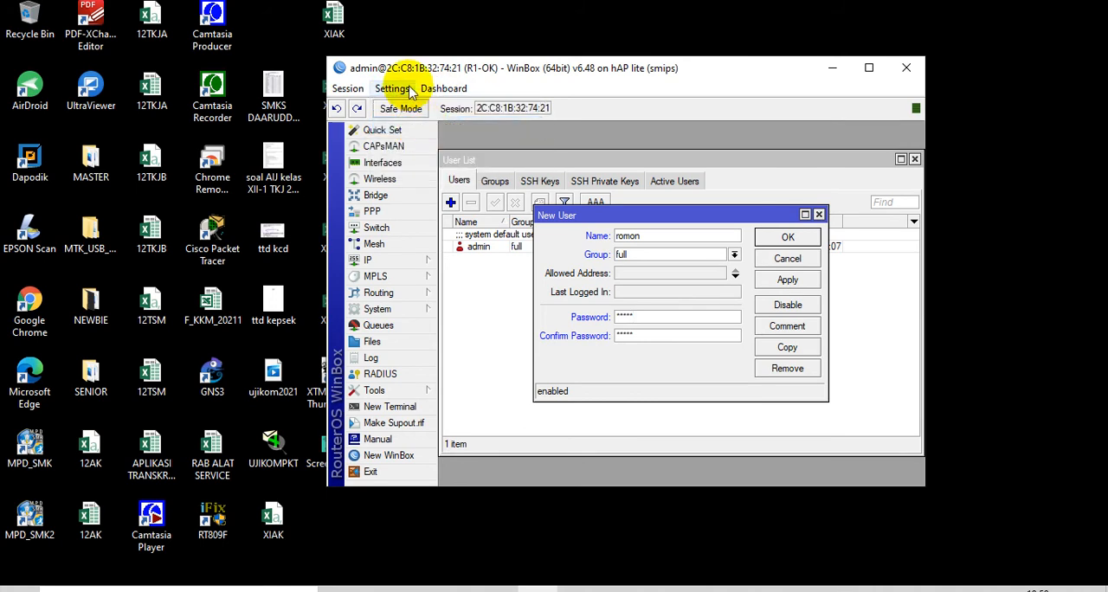
{"action": "left_click", "coordinate": [391, 89]}
{"action": "left_click", "coordinate": [432, 126]}
{"action": "left_click", "coordinate": [394, 89]}
{"action": "left_click", "coordinate": [433, 127]}
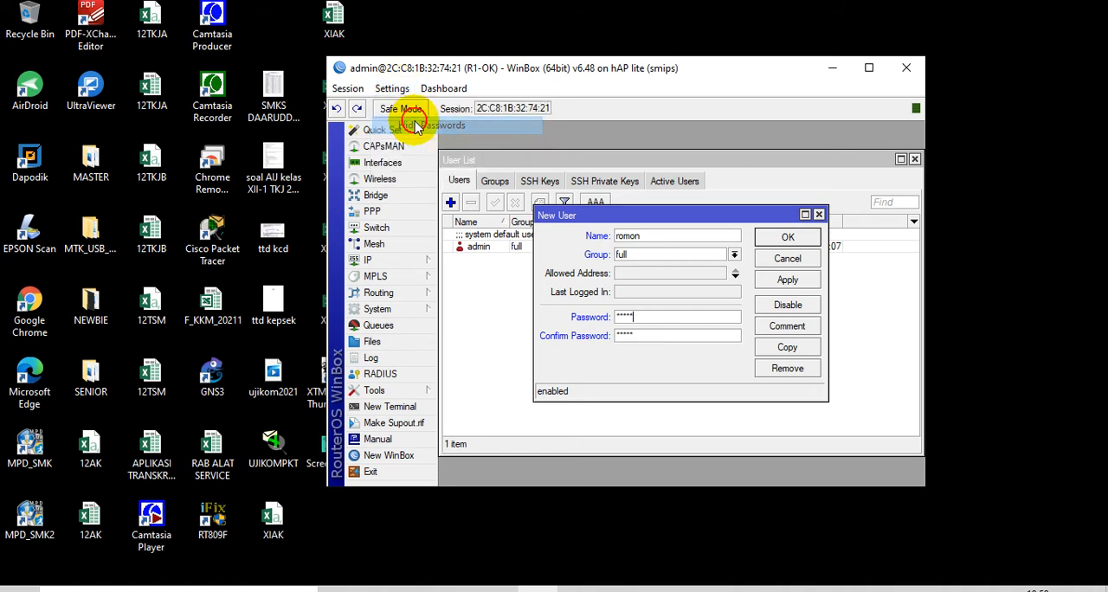
Save the romon user and close the R1-OK router session
{"action": "left_click", "coordinate": [786, 237]}
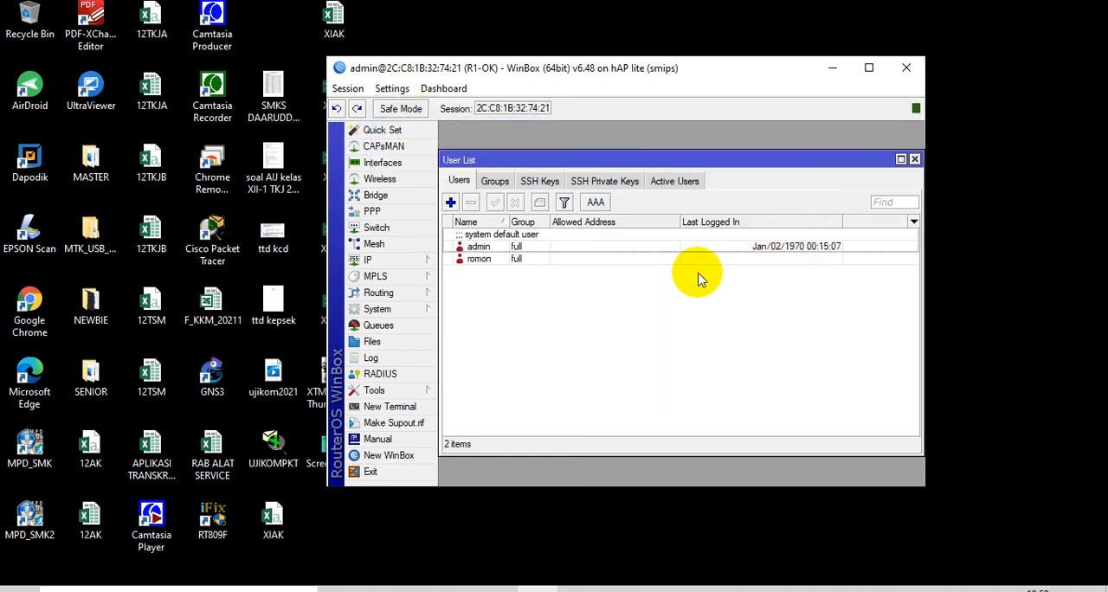
{"action": "left_click", "coordinate": [487, 260]}
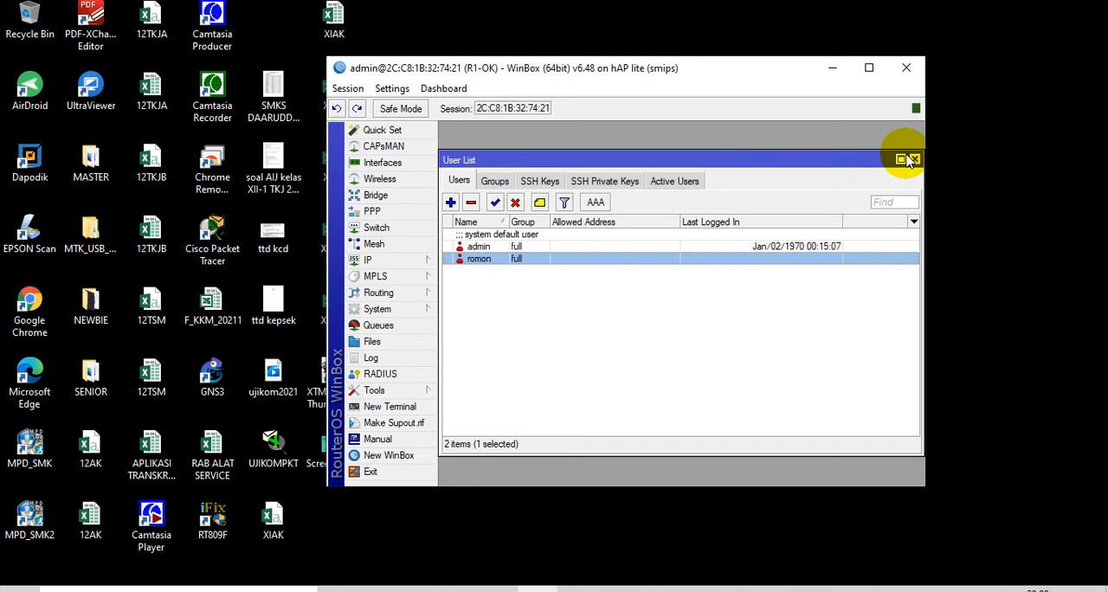
{"action": "left_click", "coordinate": [907, 68]}
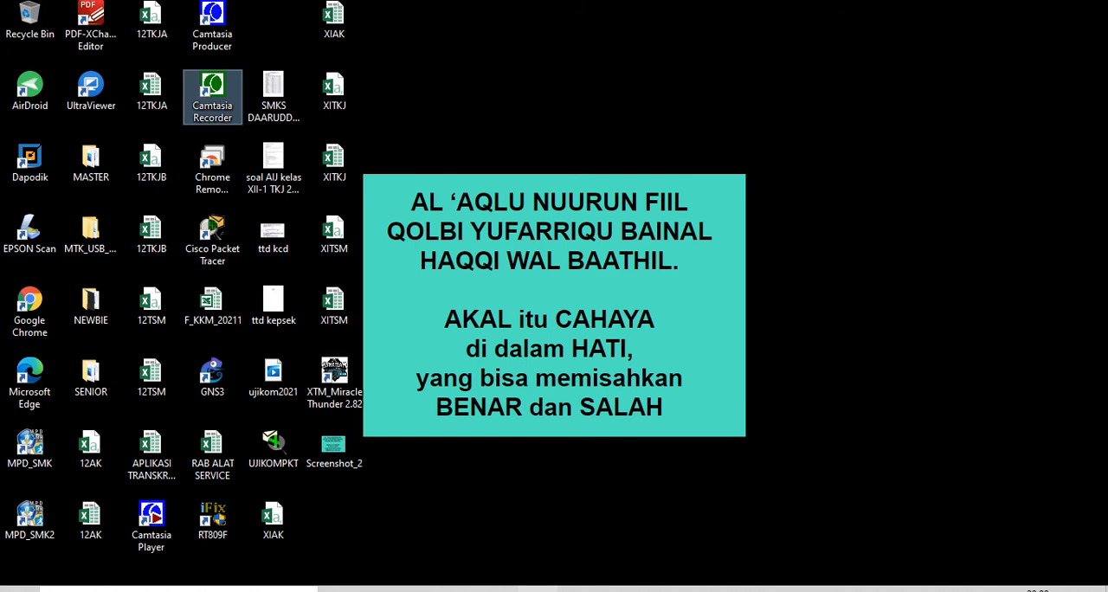
Connect to the neighbor router MikroTik at 2C:C8:1B:32:73:4E with the admin login
{"action": "left_click", "coordinate": [538, 590]}
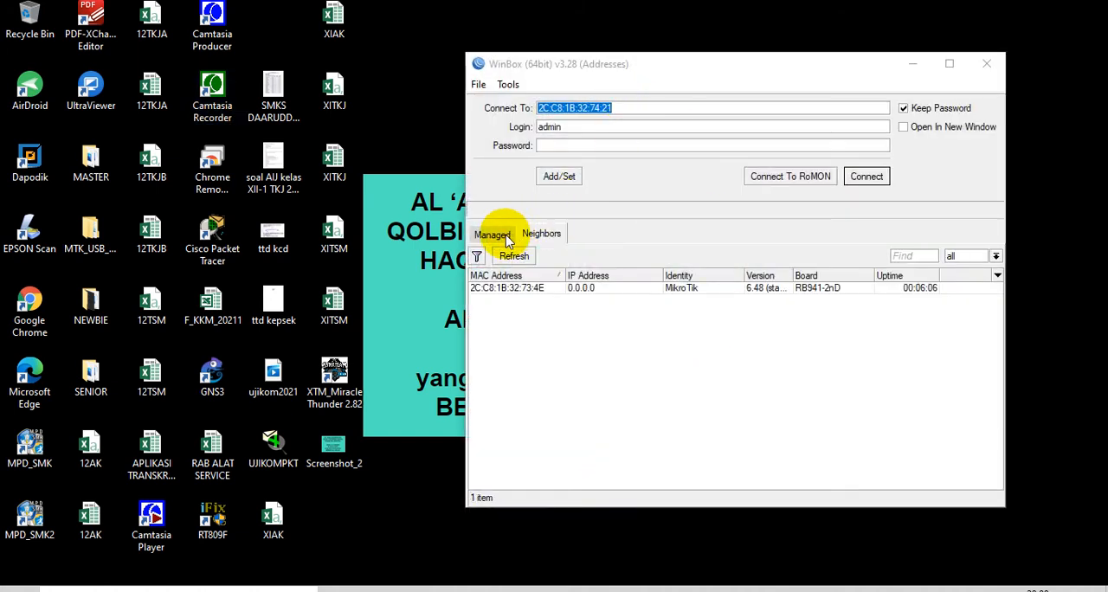
{"action": "left_click", "coordinate": [532, 287]}
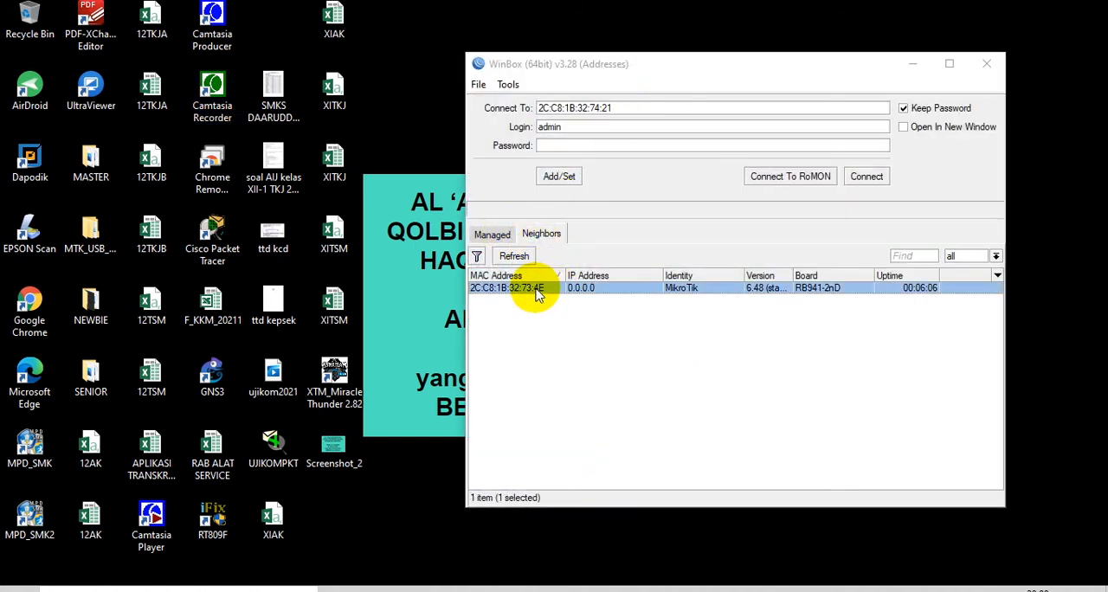
{"action": "left_click", "coordinate": [868, 177]}
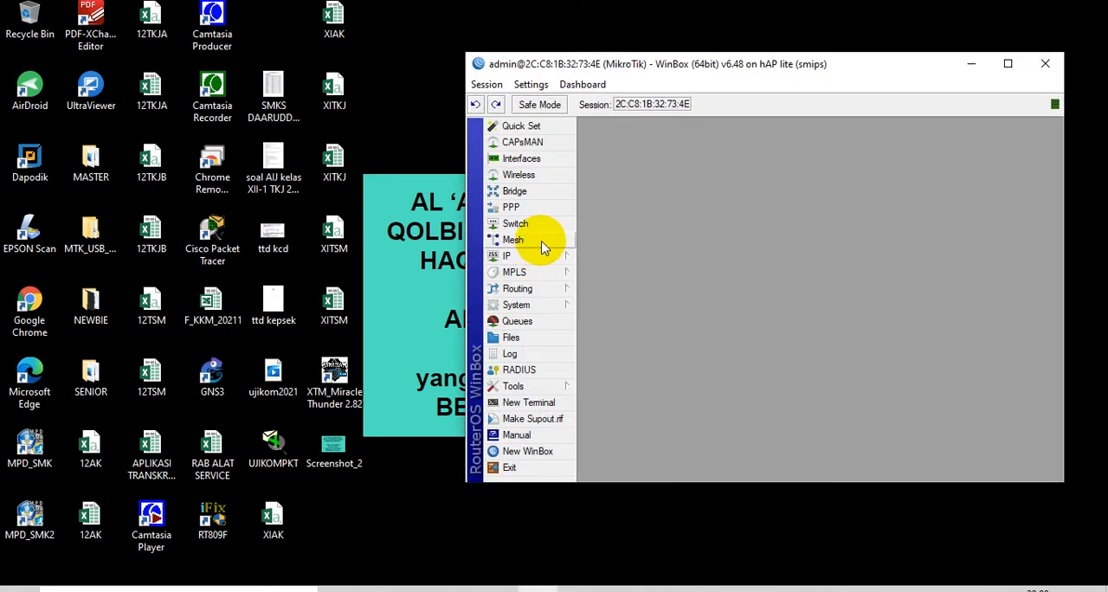
Set the second router's system identity to R2-OK
{"action": "left_click", "coordinate": [563, 305]}
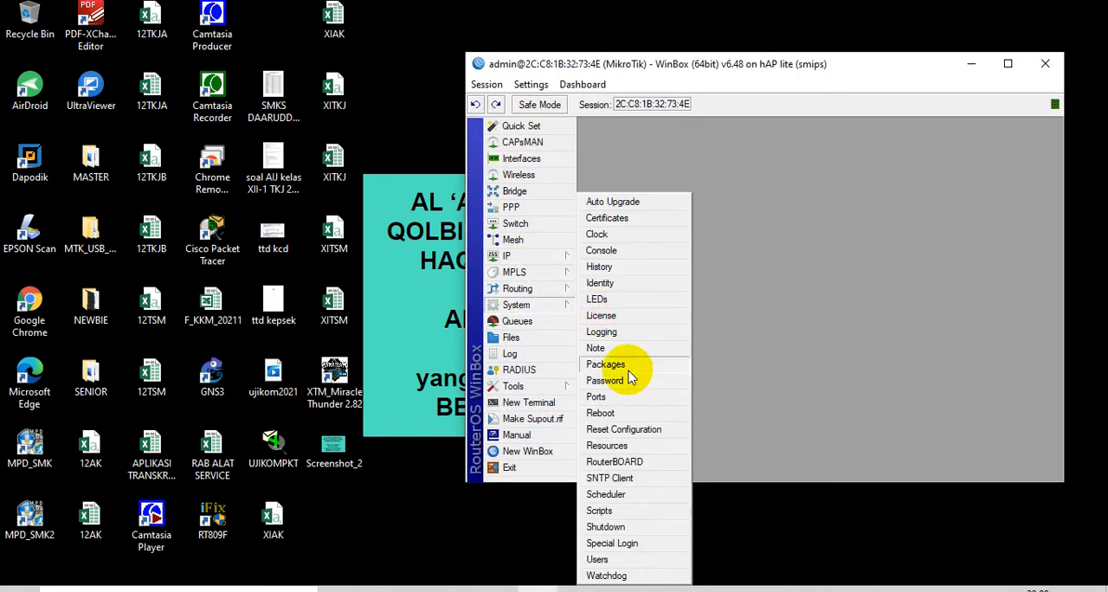
{"action": "left_click", "coordinate": [640, 282]}
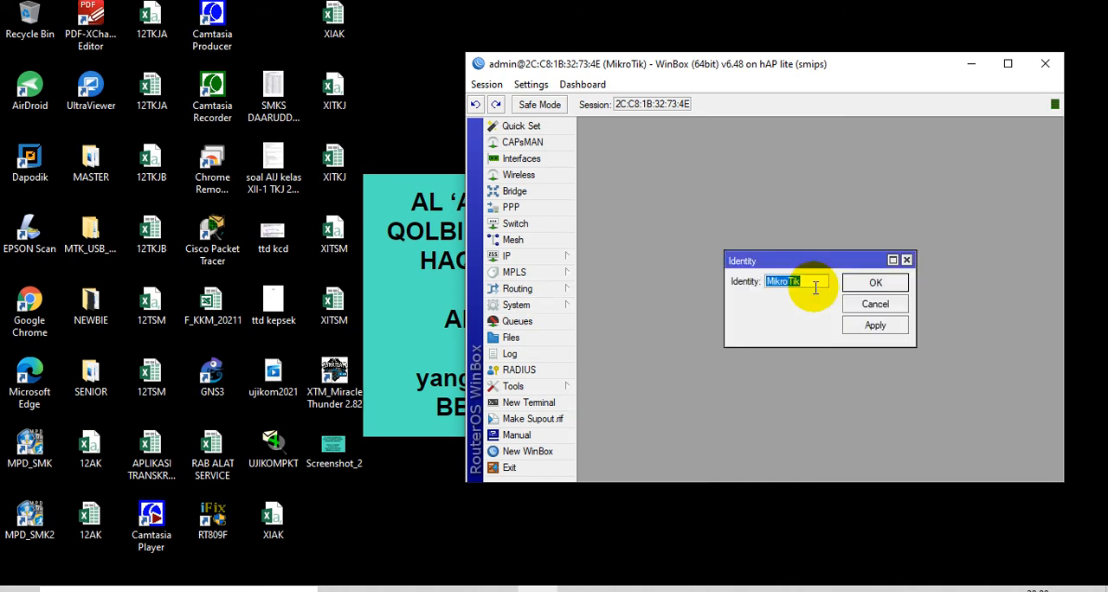
{"action": "type", "text": "R2-OK"}
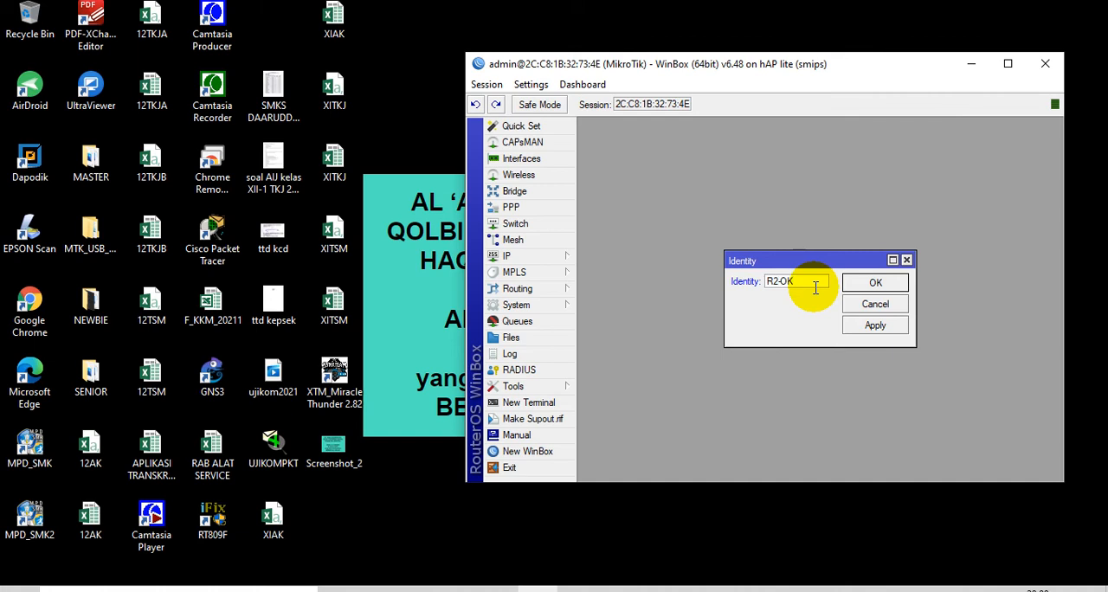
{"action": "left_click", "coordinate": [877, 282]}
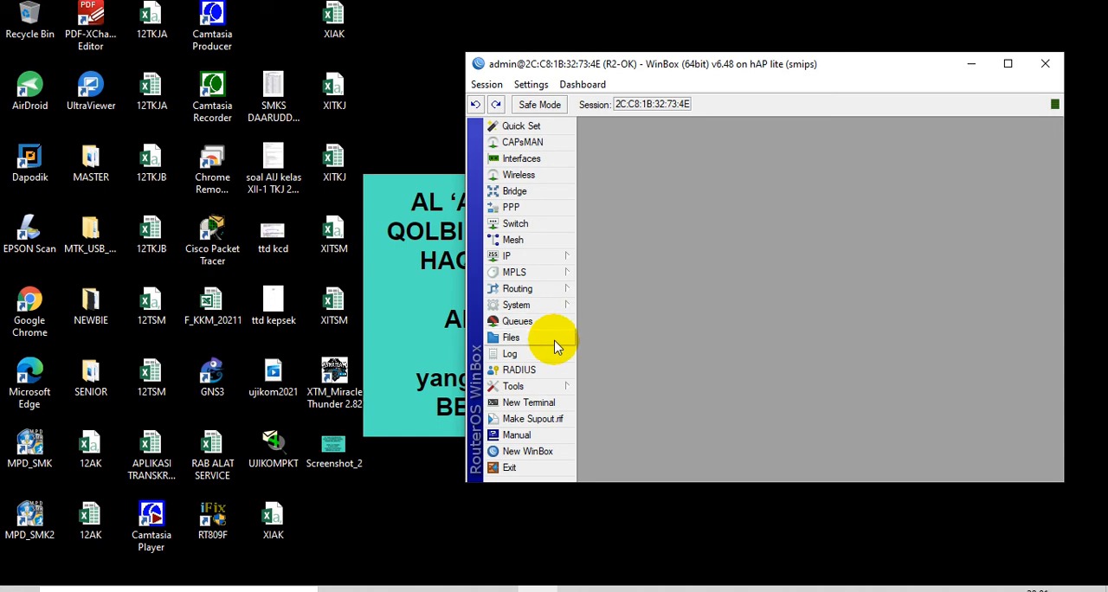
Enable RoMON on the R2-OK router and save the RoMON settings
{"action": "left_click", "coordinate": [556, 386]}
{"action": "left_click", "coordinate": [615, 458]}
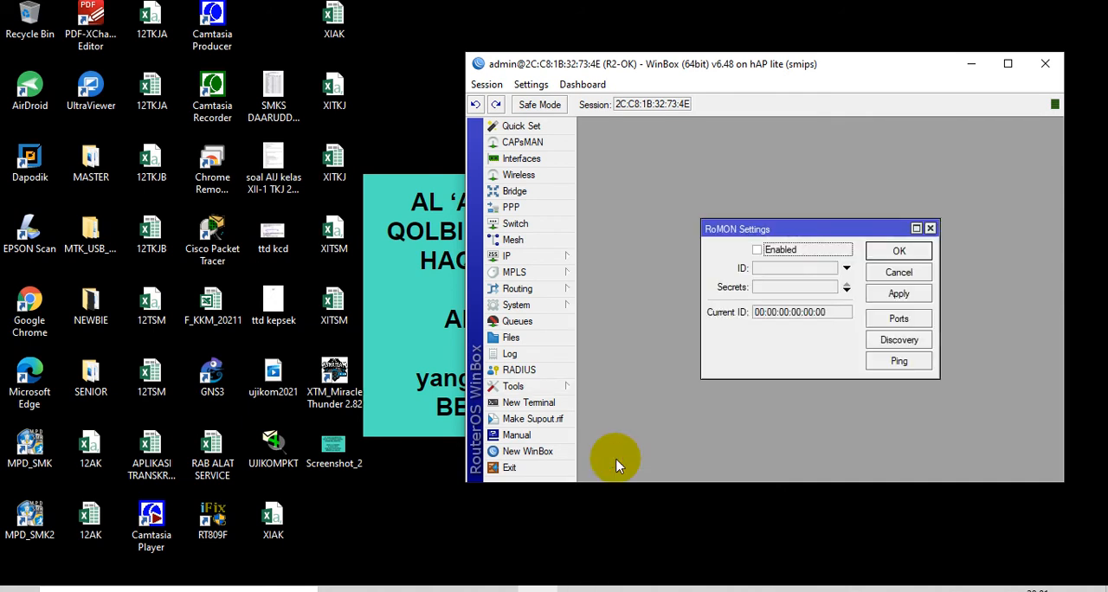
{"action": "left_click", "coordinate": [787, 246]}
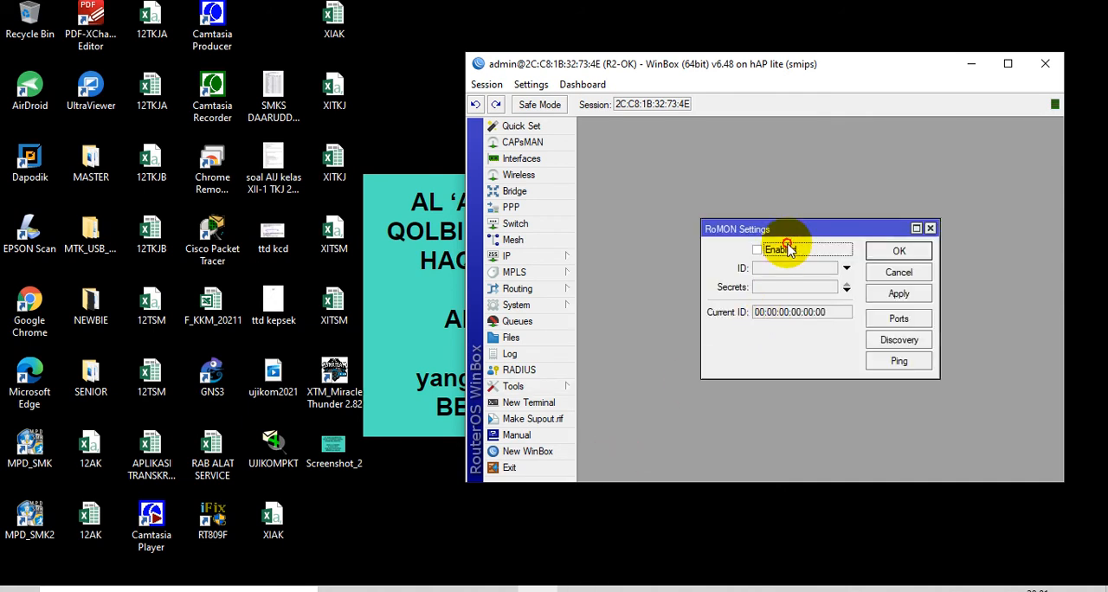
{"action": "left_click", "coordinate": [897, 251]}
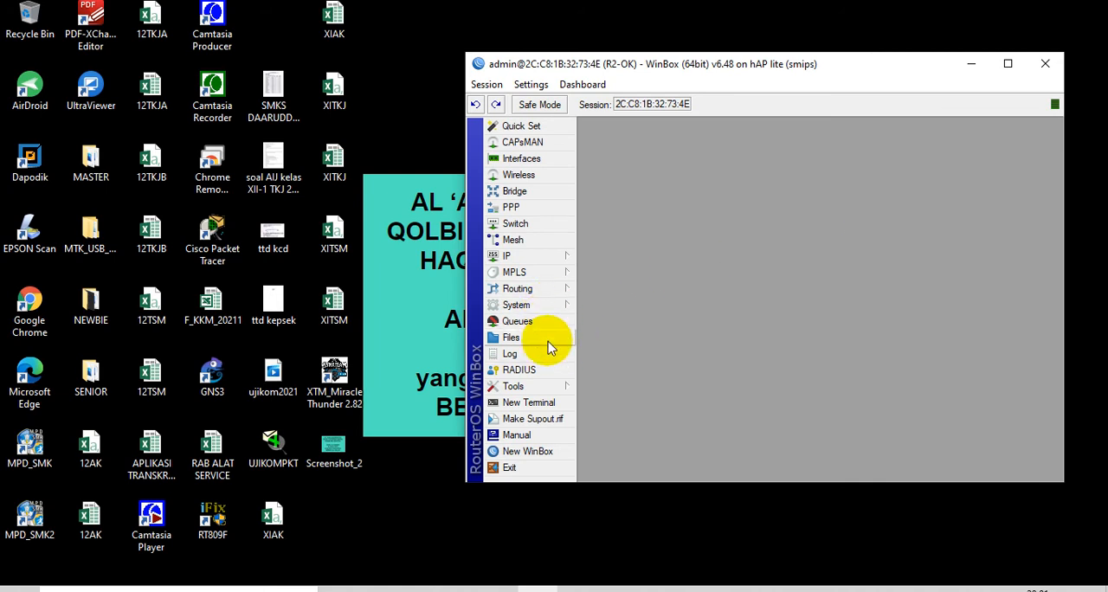
Start a new system user on R2-OK named romon with the full group
{"action": "left_click", "coordinate": [546, 307]}
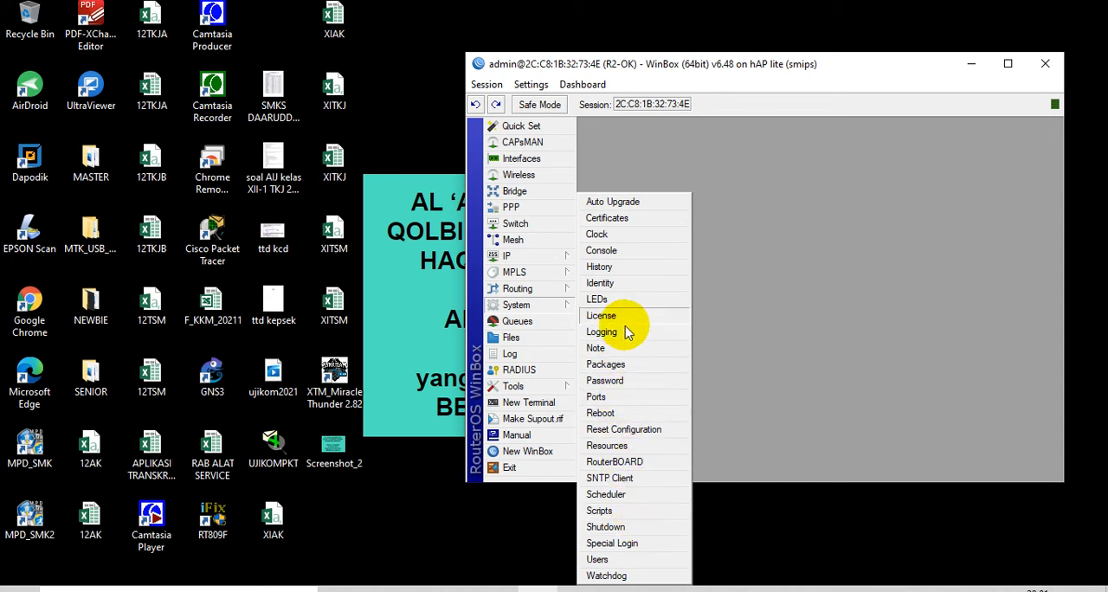
{"action": "left_click", "coordinate": [631, 559]}
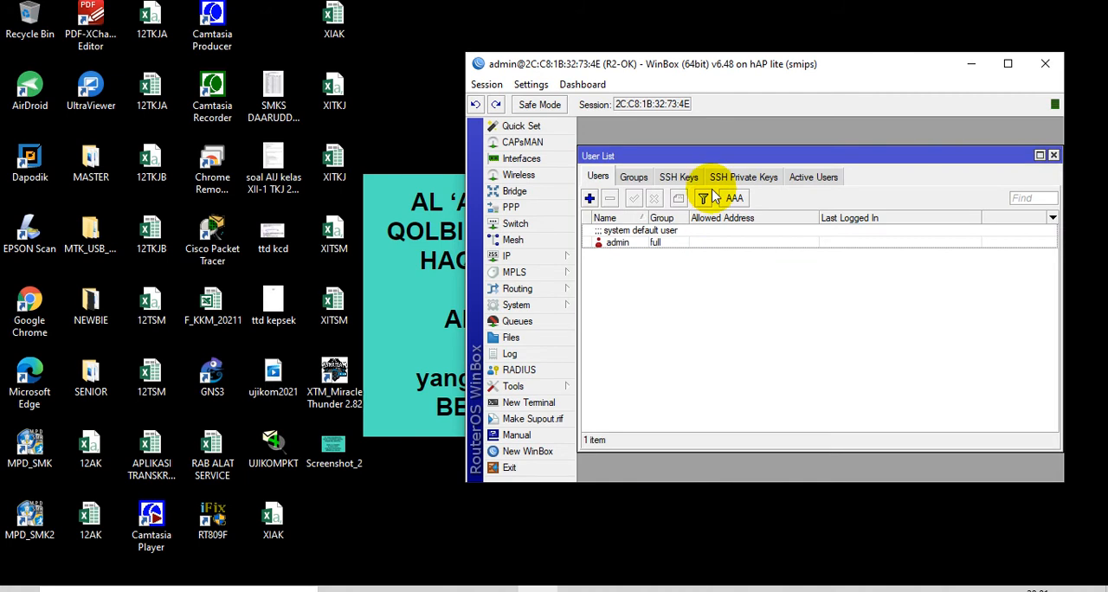
{"action": "left_click", "coordinate": [590, 198]}
{"action": "left_click", "coordinate": [778, 251]}
{"action": "left_click", "coordinate": [767, 263]}
{"action": "double_click", "coordinate": [788, 231]}
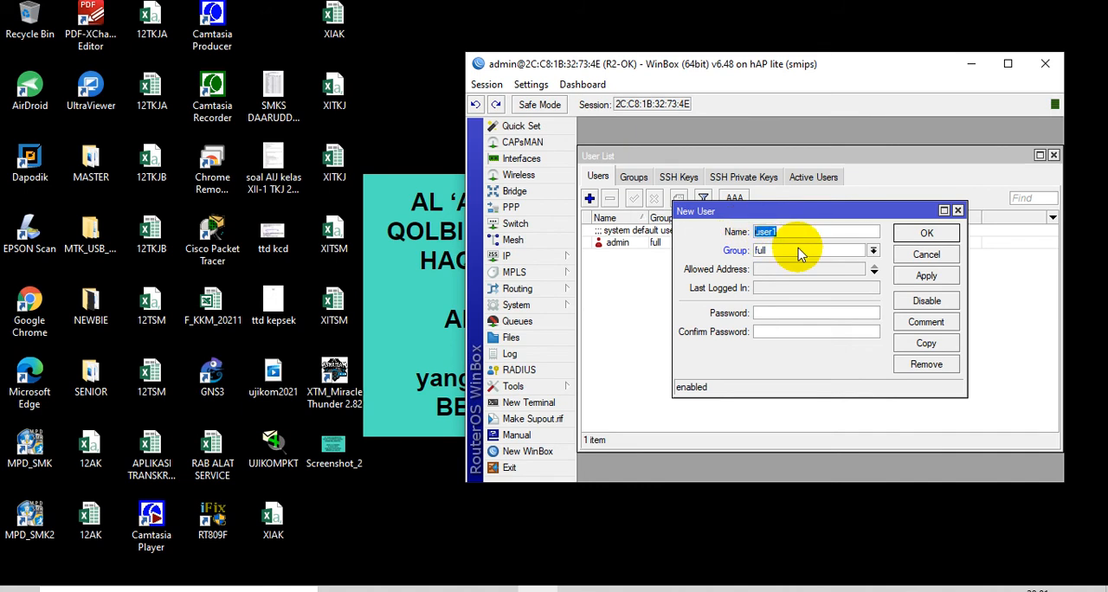
{"action": "type", "text": "R"}
{"action": "type", "text": "romon"}
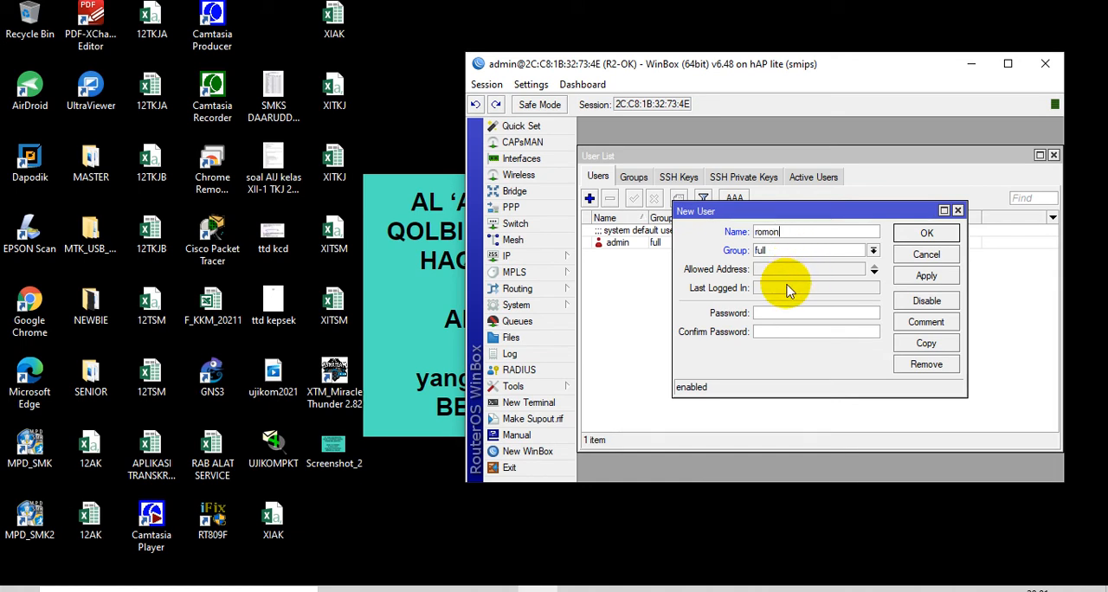
Enter and confirm the romon user's password, save the user and close the user list
{"action": "left_click", "coordinate": [791, 316]}
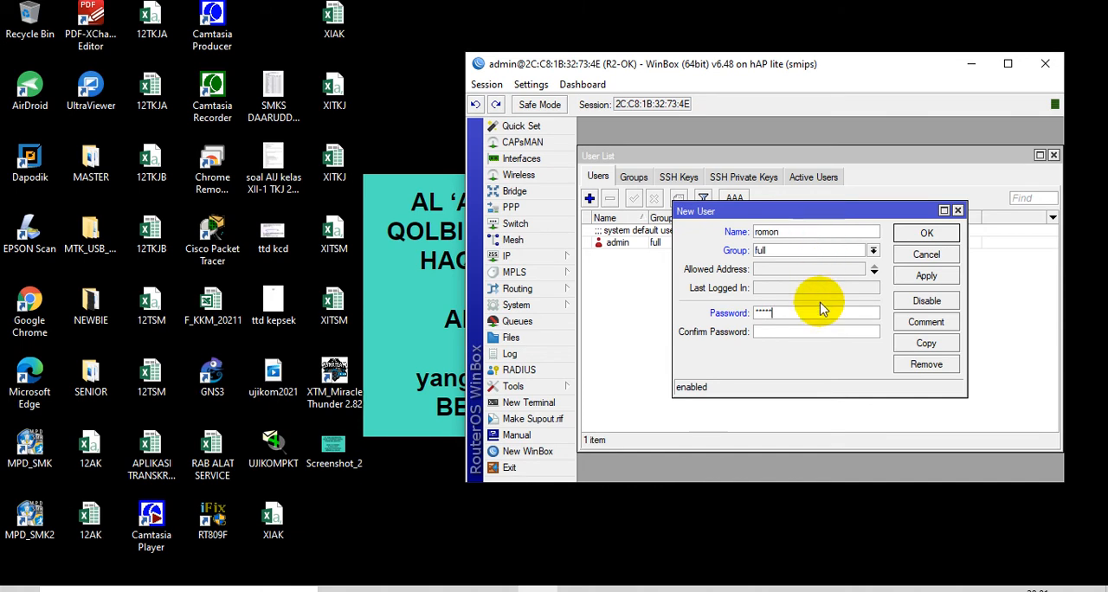
{"action": "type", "text": "*****"}
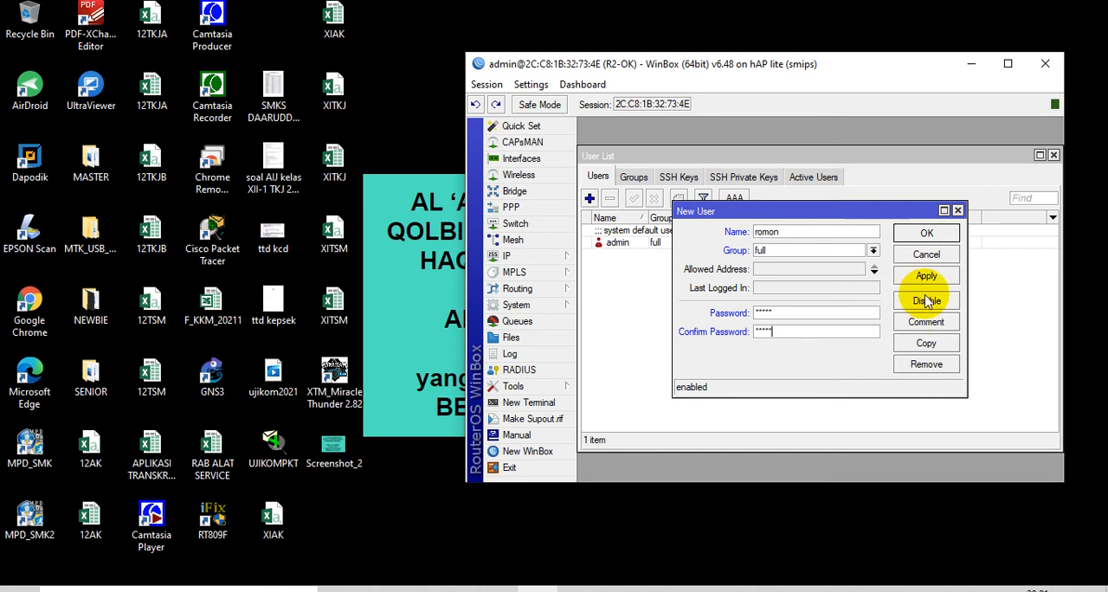
{"action": "left_click", "coordinate": [926, 232]}
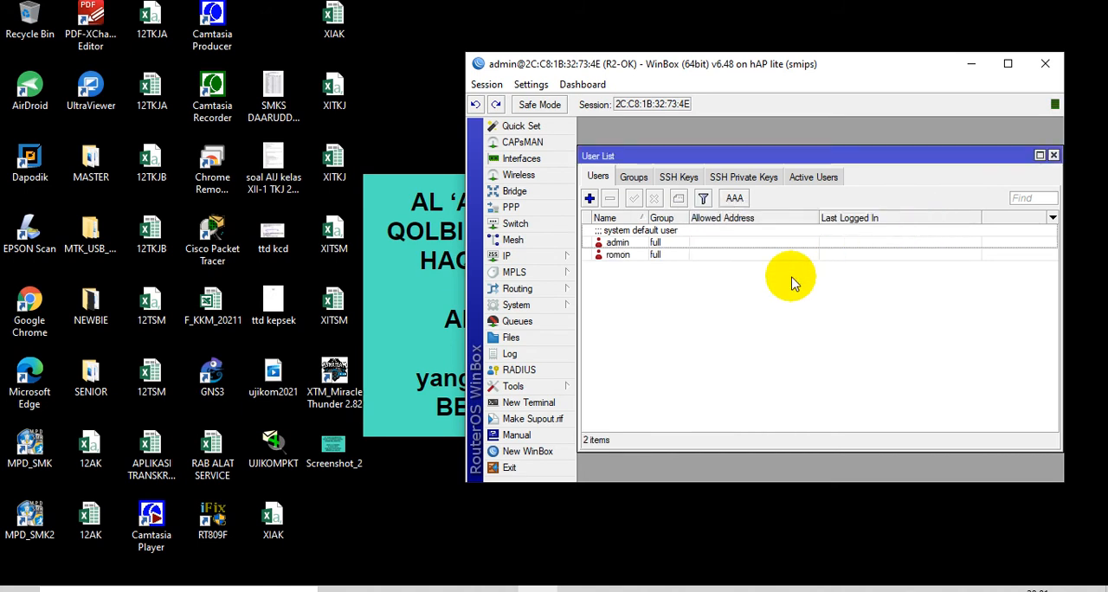
{"action": "left_click", "coordinate": [1053, 156]}
Launch a new WinBox, connect to RoMON through agent 2C:C8:1B:32:73:4E and refresh the RoMON neighbors
{"action": "left_click_drag", "start_coordinate": [915, 66], "coordinate": [678, 66]}
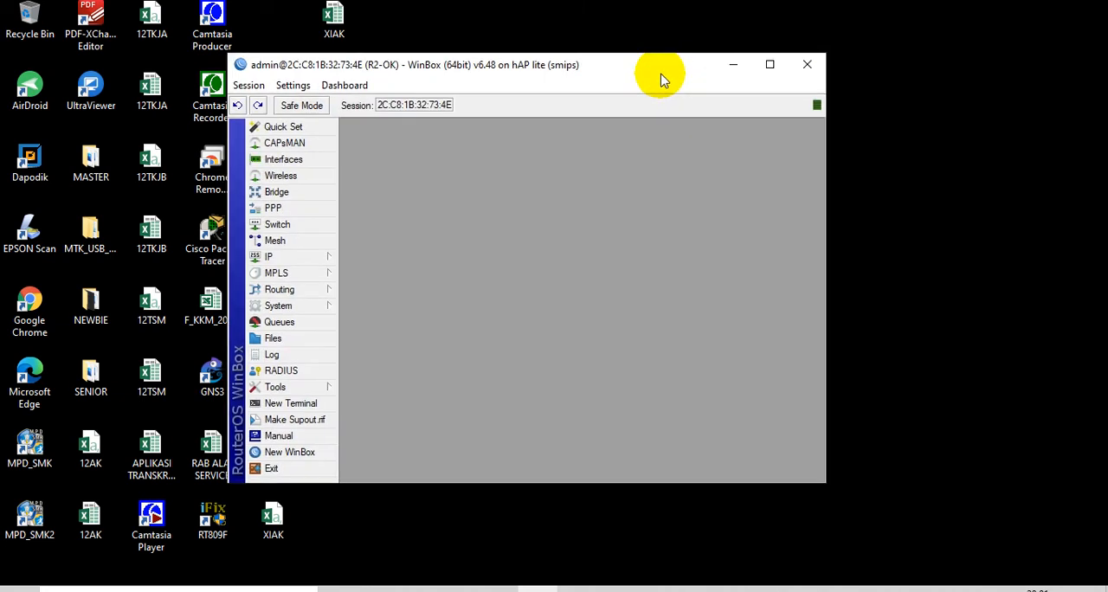
{"action": "left_click", "coordinate": [279, 453]}
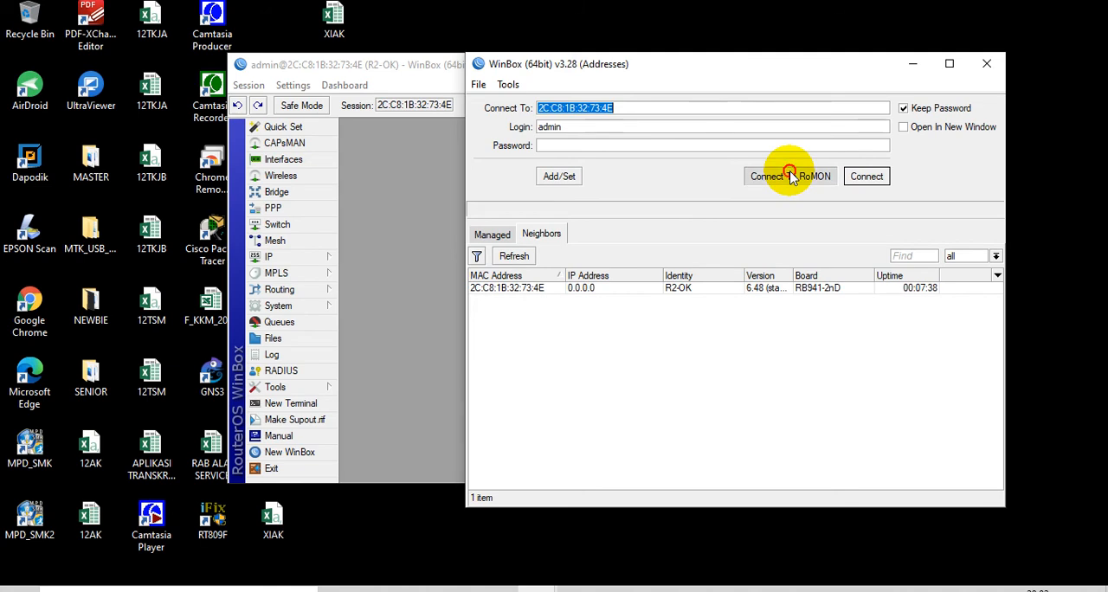
{"action": "left_click", "coordinate": [790, 176]}
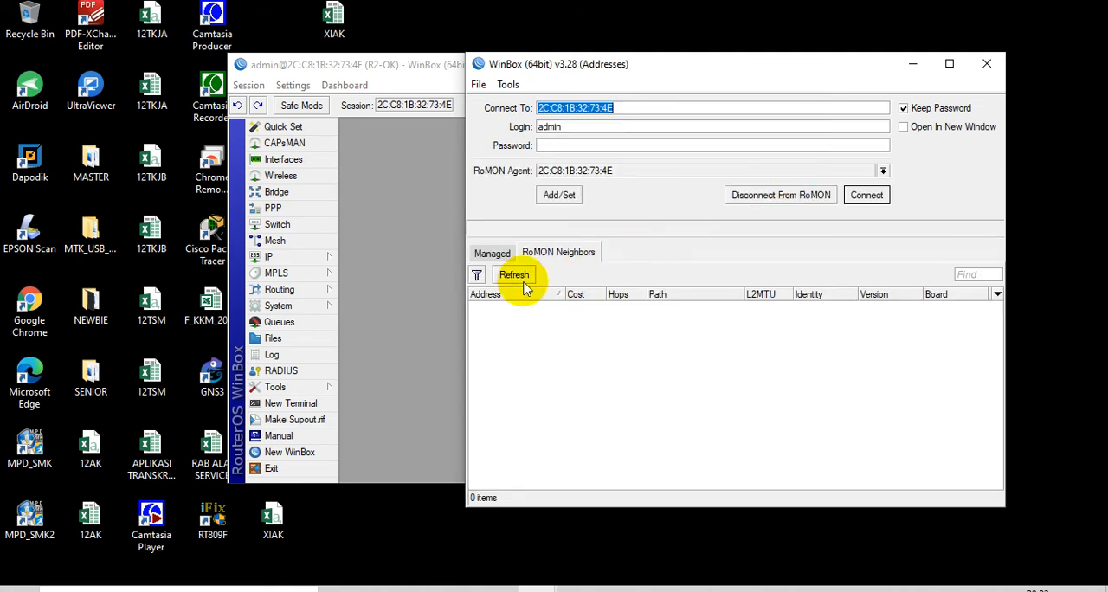
{"action": "left_click", "coordinate": [511, 275]}
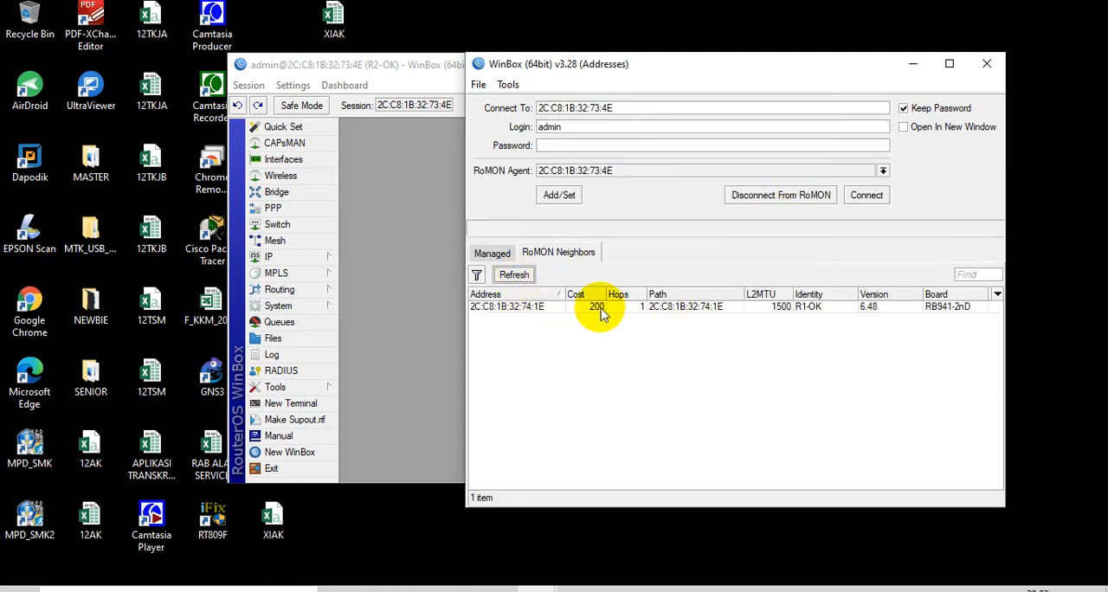
Connect to the RoMON neighbor R1-OK with the login romon and the account password
{"action": "left_click", "coordinate": [818, 309]}
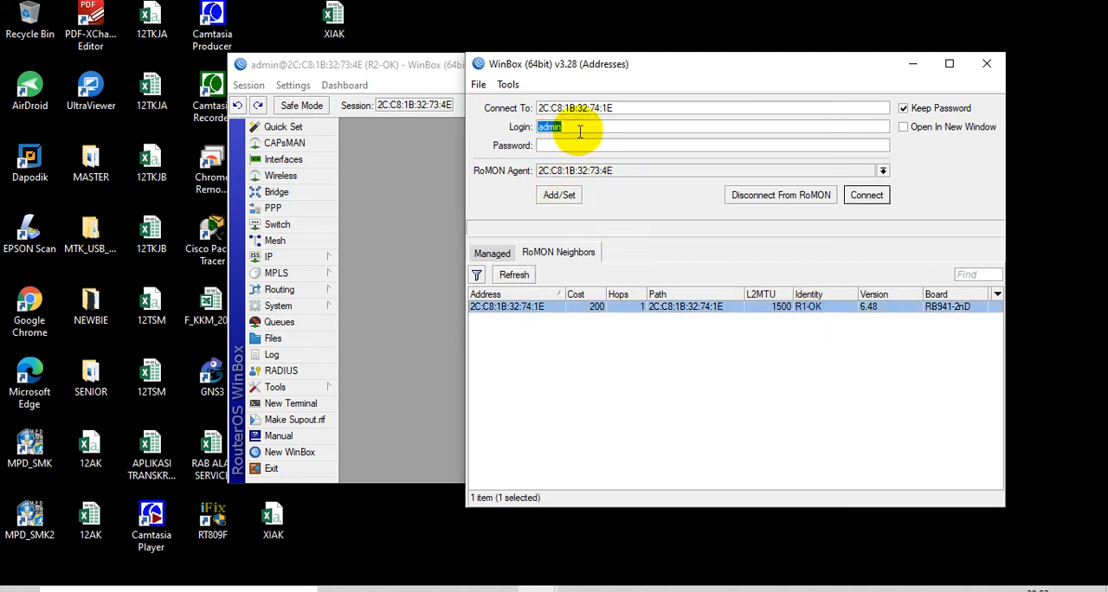
{"action": "type", "text": "RO"}
{"action": "key", "text": "BackSpace"}
{"action": "key", "text": "BackSpace"}
{"action": "key", "text": "BackSpace"}
{"action": "type", "text": "romo***"}
{"action": "left_click", "coordinate": [867, 195]}
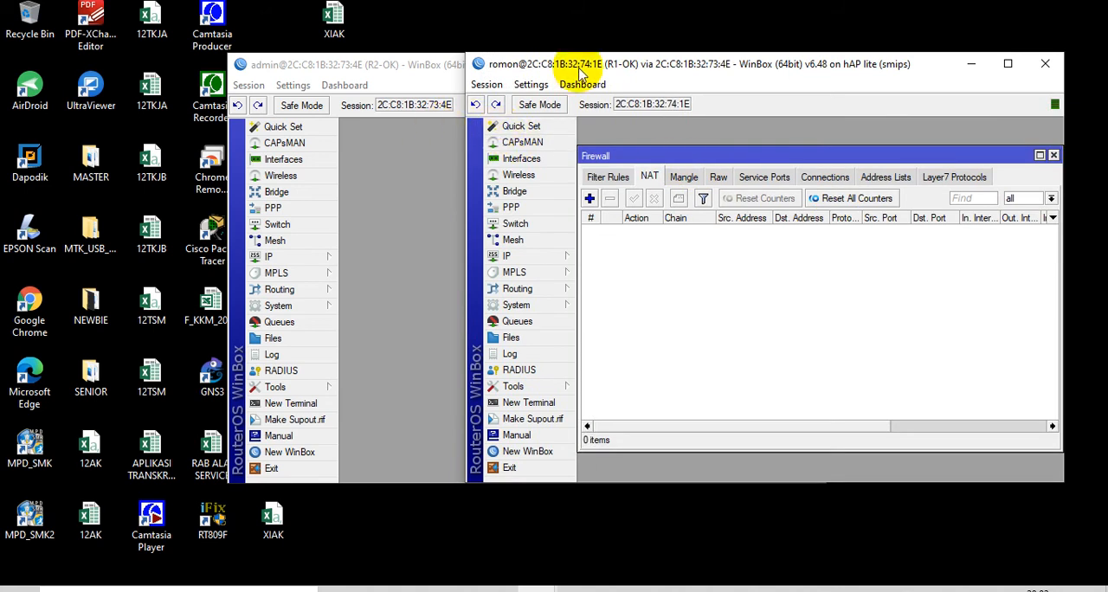
Separate the two router session windows, minimize the R2-OK one and move the R1-OK one toward the middle of the desktop
{"action": "left_click", "coordinate": [400, 74]}
{"action": "left_click_drag", "start_coordinate": [334, 79], "coordinate": [271, 79]}
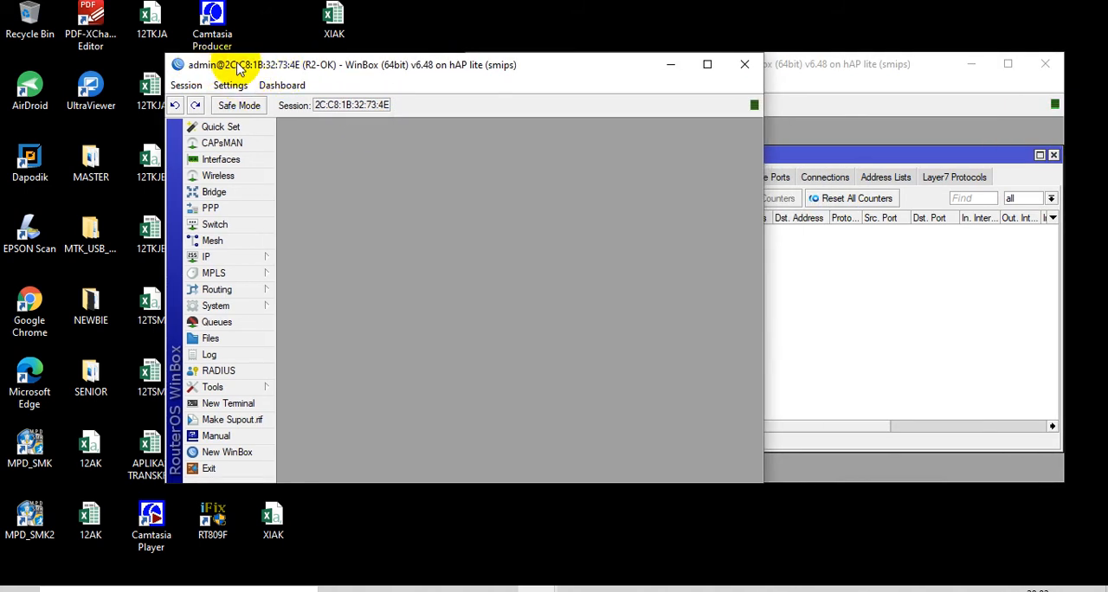
{"action": "left_click_drag", "start_coordinate": [502, 70], "coordinate": [414, 77]}
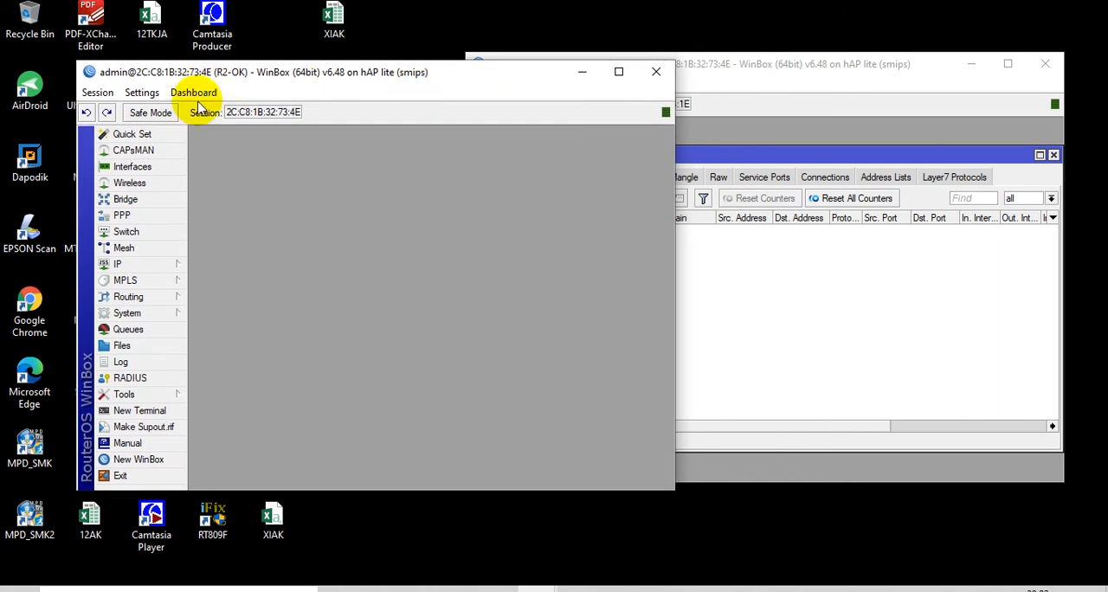
{"action": "left_click_drag", "start_coordinate": [87, 70], "coordinate": [68, 40]}
{"action": "left_click_drag", "start_coordinate": [869, 77], "coordinate": [858, 59]}
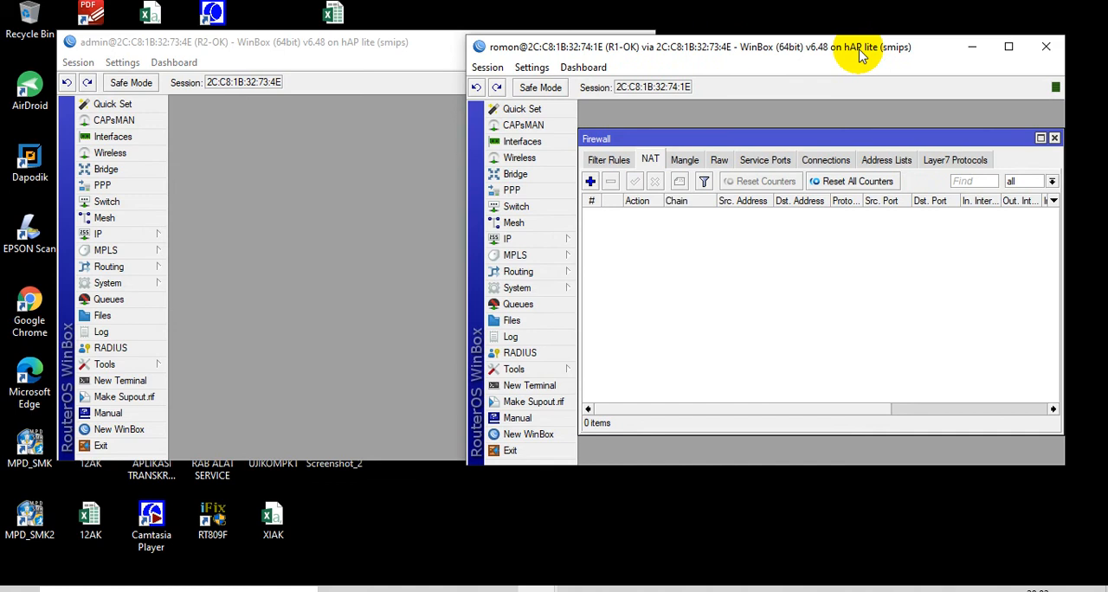
{"action": "left_click", "coordinate": [384, 44]}
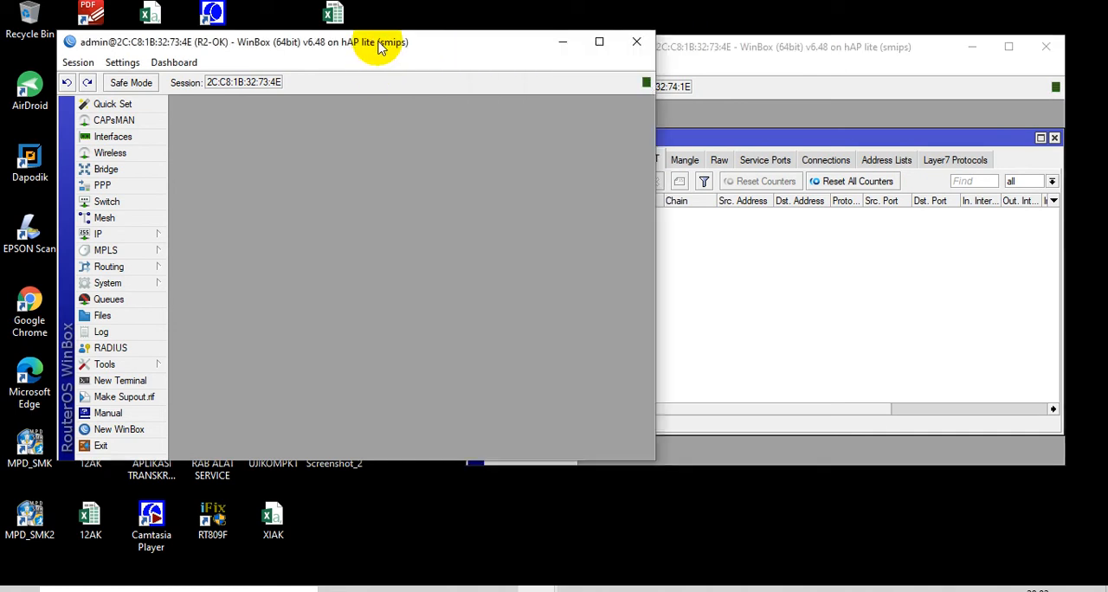
{"action": "left_click", "coordinate": [558, 44]}
{"action": "left_click_drag", "start_coordinate": [730, 49], "coordinate": [513, 88]}
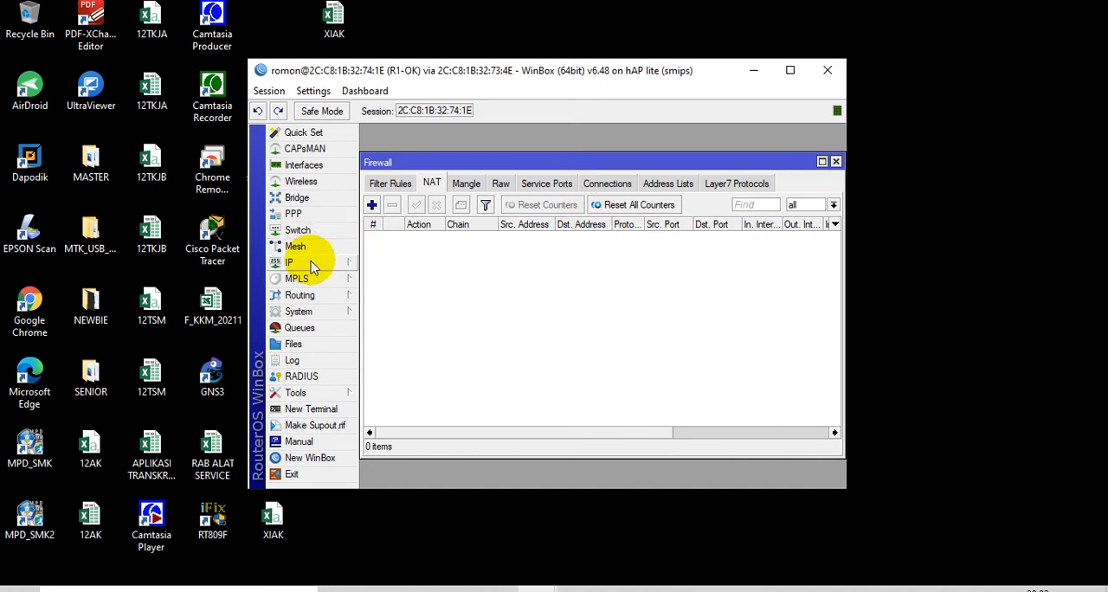
Add a VLAN interface on R1-OK named vlan11 with VLAN ID 11 on ether2
{"action": "left_click", "coordinate": [310, 165]}
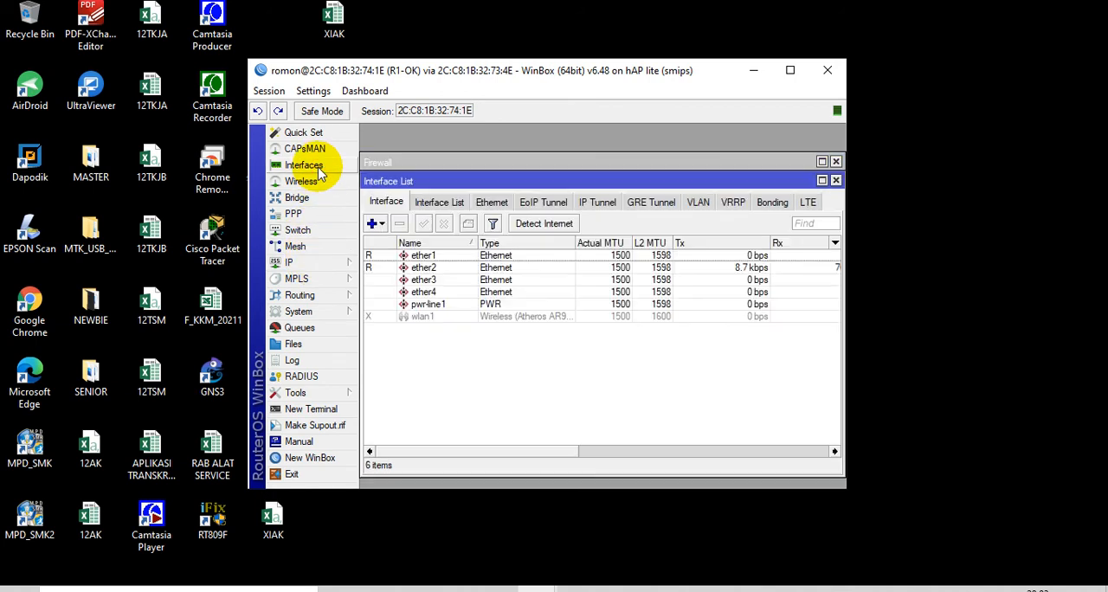
{"action": "left_click", "coordinate": [698, 201]}
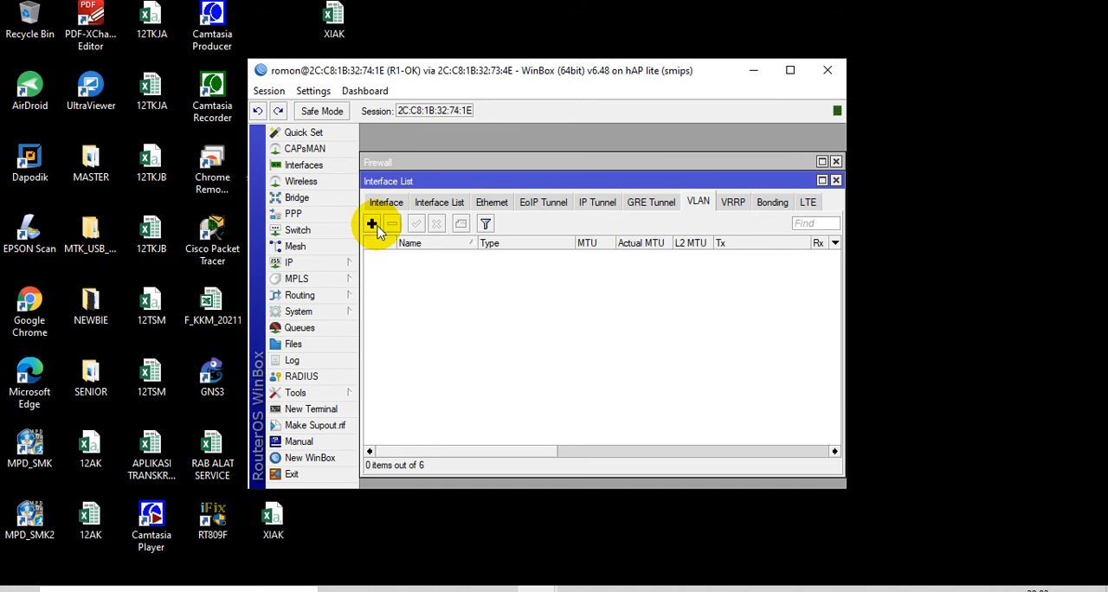
{"action": "left_click", "coordinate": [372, 224]}
{"action": "left_click", "coordinate": [543, 178]}
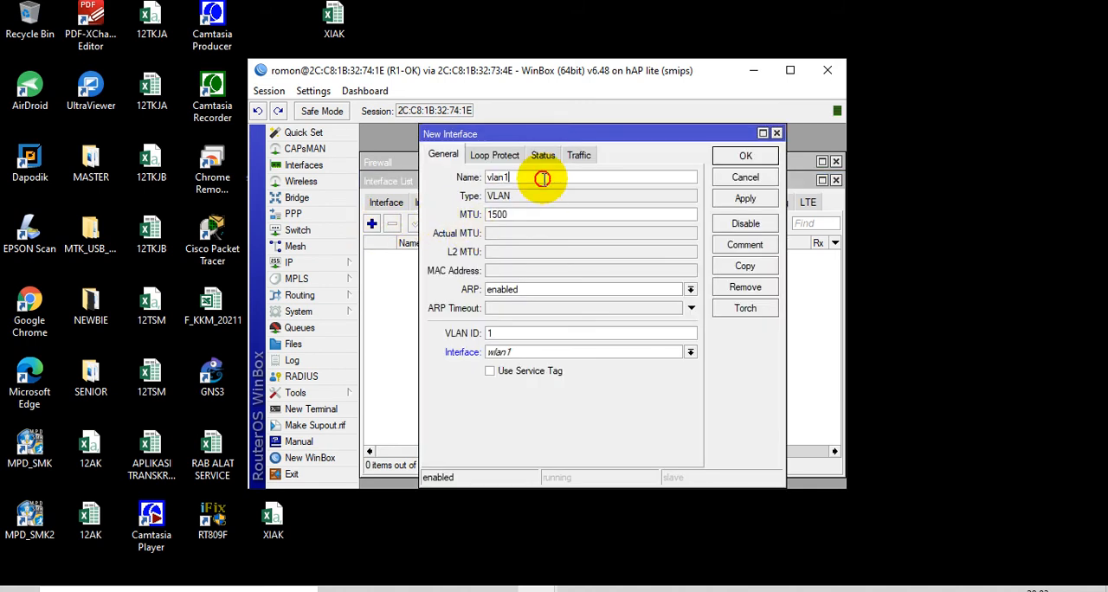
{"action": "type", "text": "1"}
{"action": "left_click", "coordinate": [531, 333]}
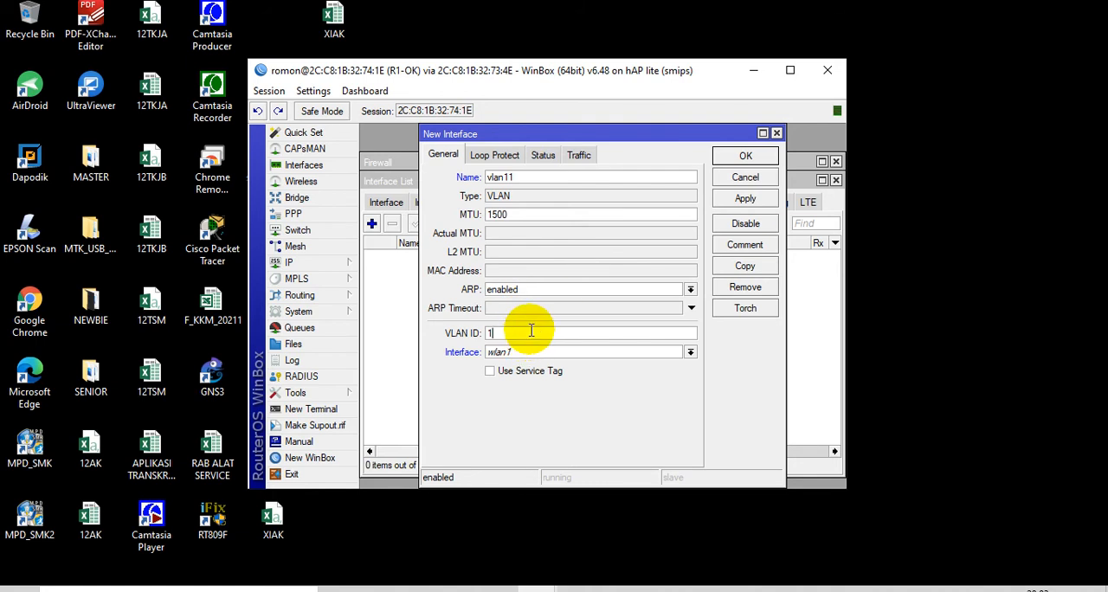
{"action": "type", "text": "1"}
{"action": "left_click", "coordinate": [503, 353]}
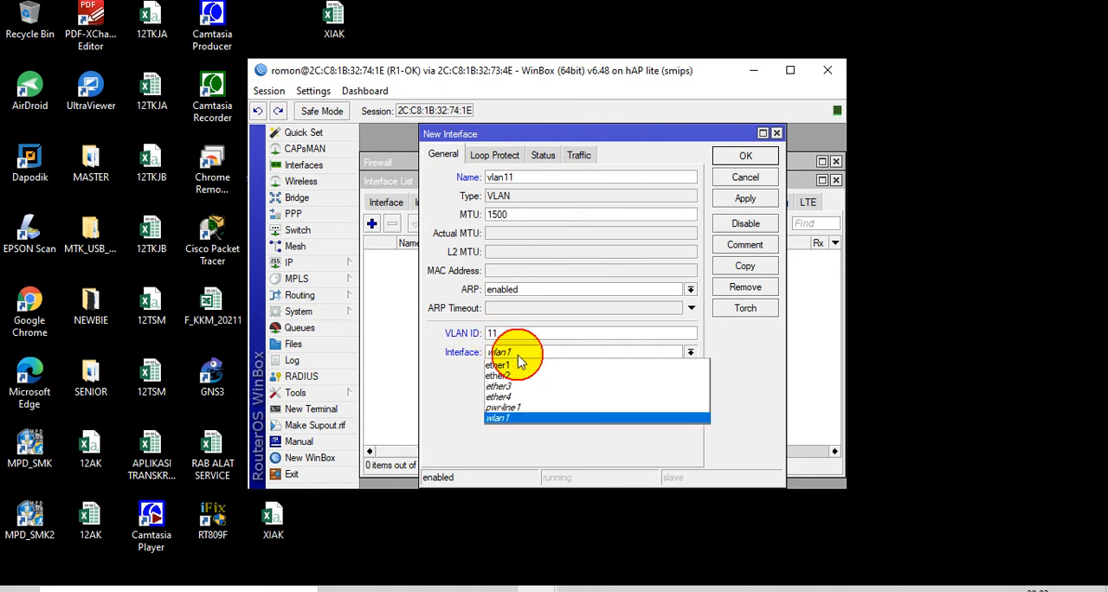
{"action": "left_click", "coordinate": [521, 377]}
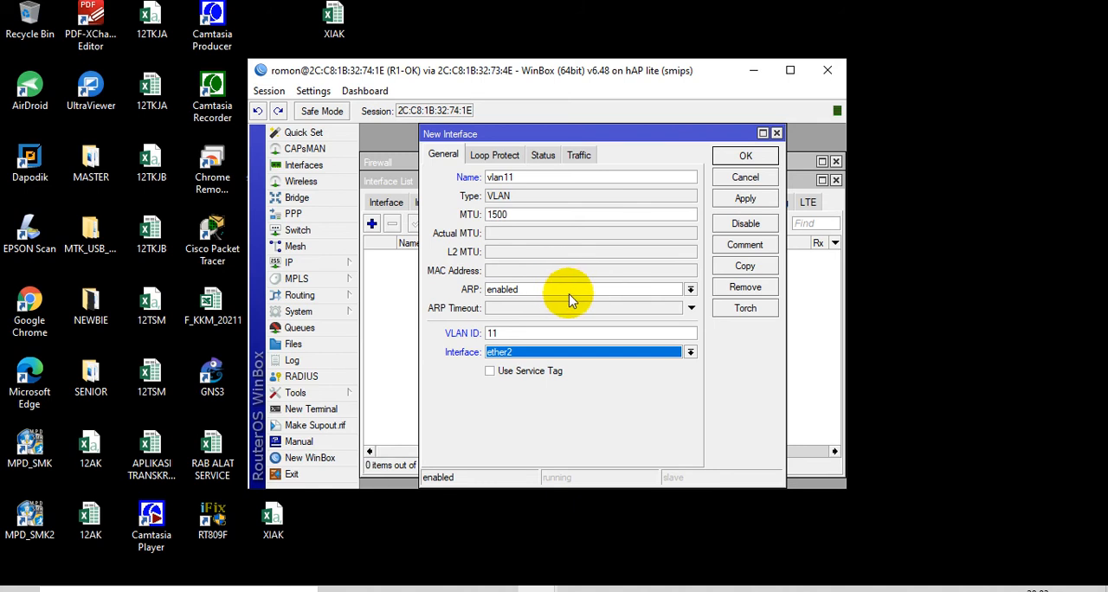
{"action": "left_click", "coordinate": [747, 155]}
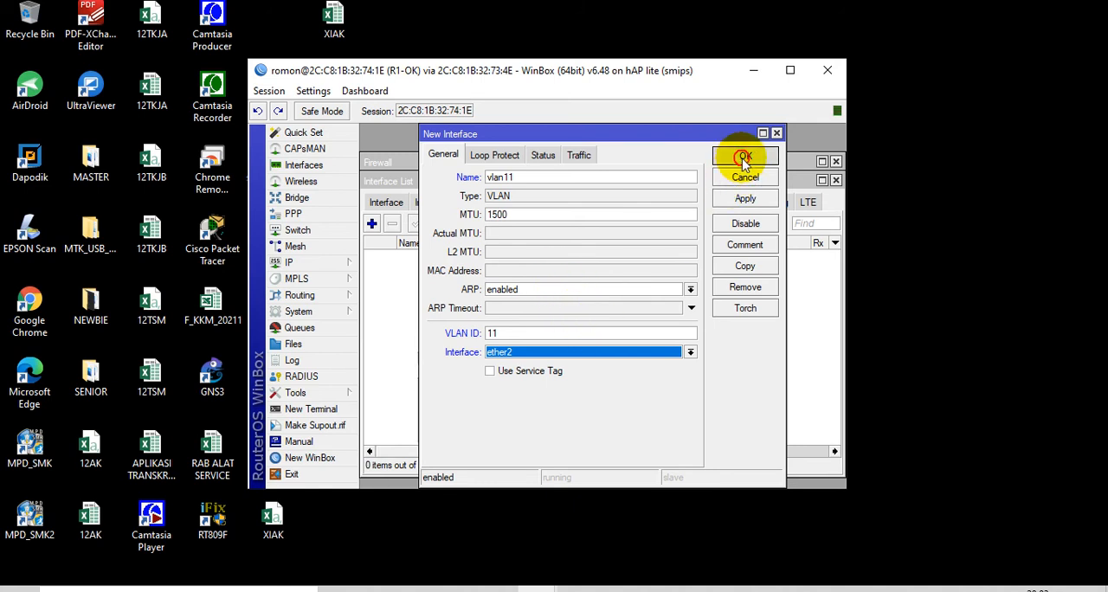
Add a second VLAN interface on R1-OK named vlan22 with VLAN ID 22 on ether2
{"action": "left_click", "coordinate": [372, 224]}
{"action": "left_click", "coordinate": [564, 178]}
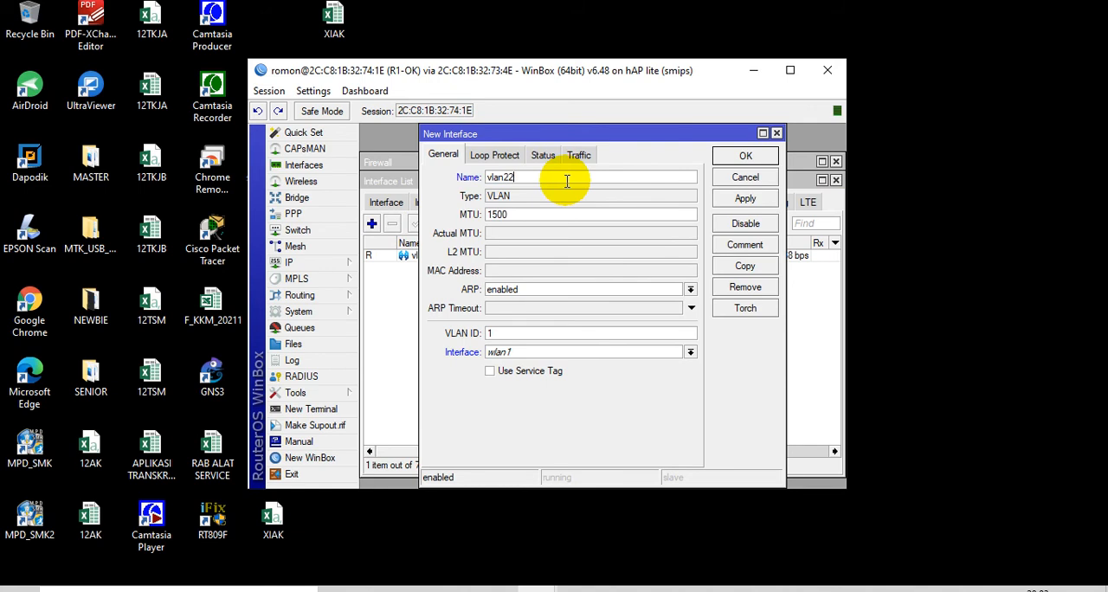
{"action": "left_click", "coordinate": [540, 334]}
{"action": "key", "text": "BackSpace"}
{"action": "type", "text": "22"}
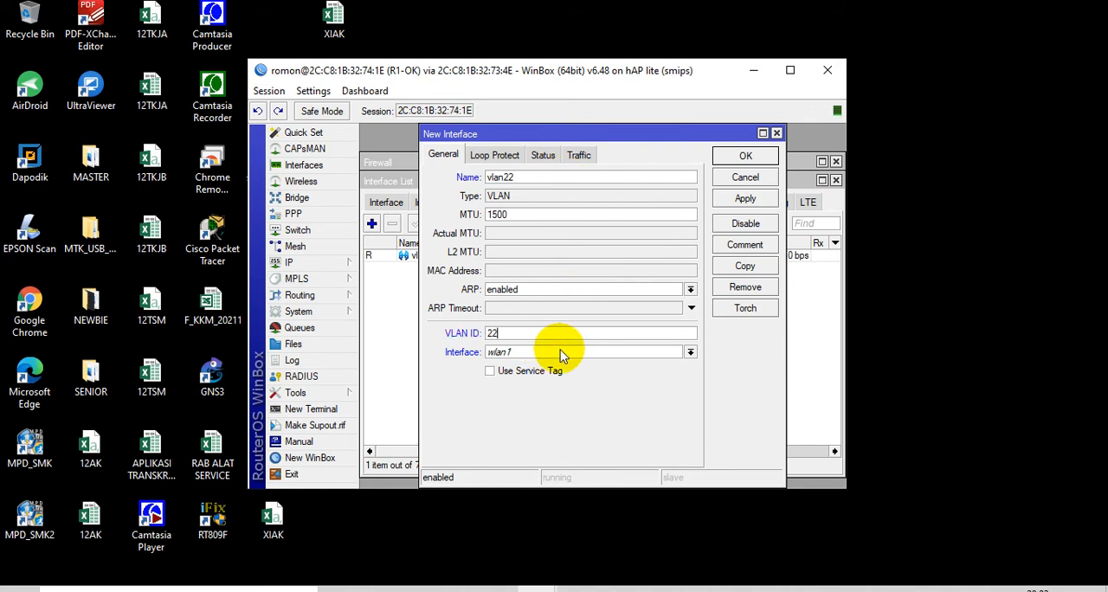
{"action": "left_click", "coordinate": [561, 352]}
{"action": "left_click", "coordinate": [558, 376]}
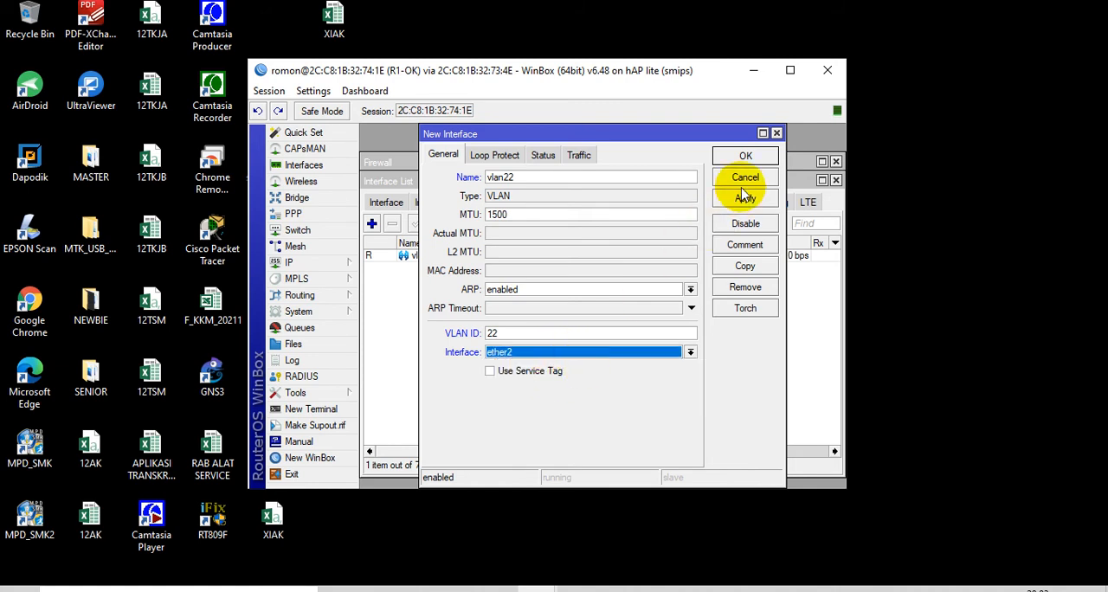
{"action": "left_click", "coordinate": [743, 157]}
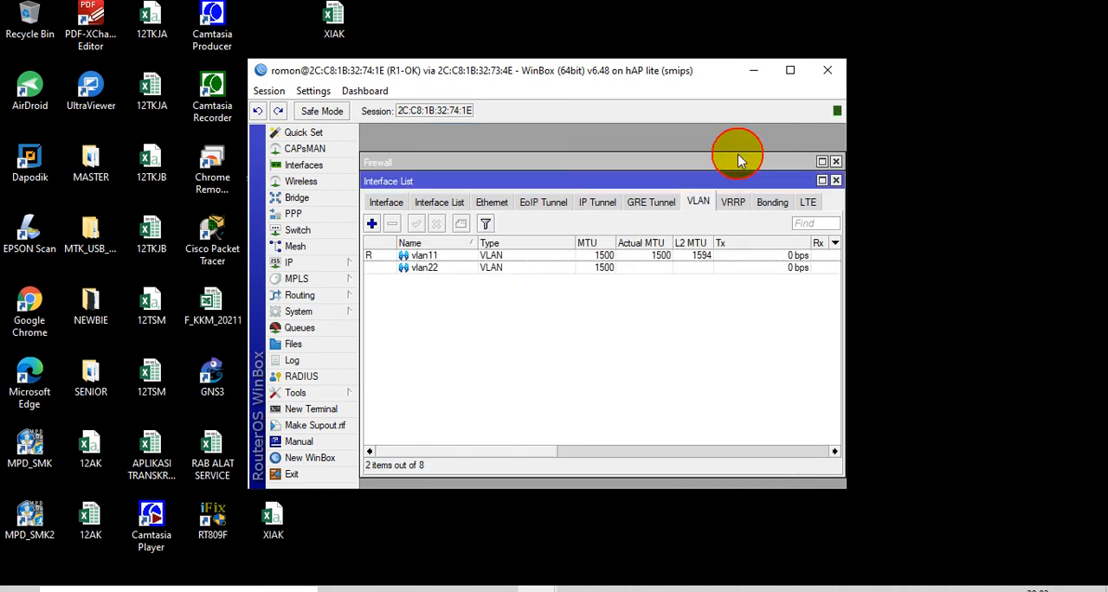
Review the vlan11 and vlan22 entries, and close the interface list and firewall windows
{"action": "left_click", "coordinate": [504, 267]}
{"action": "left_click", "coordinate": [504, 255]}
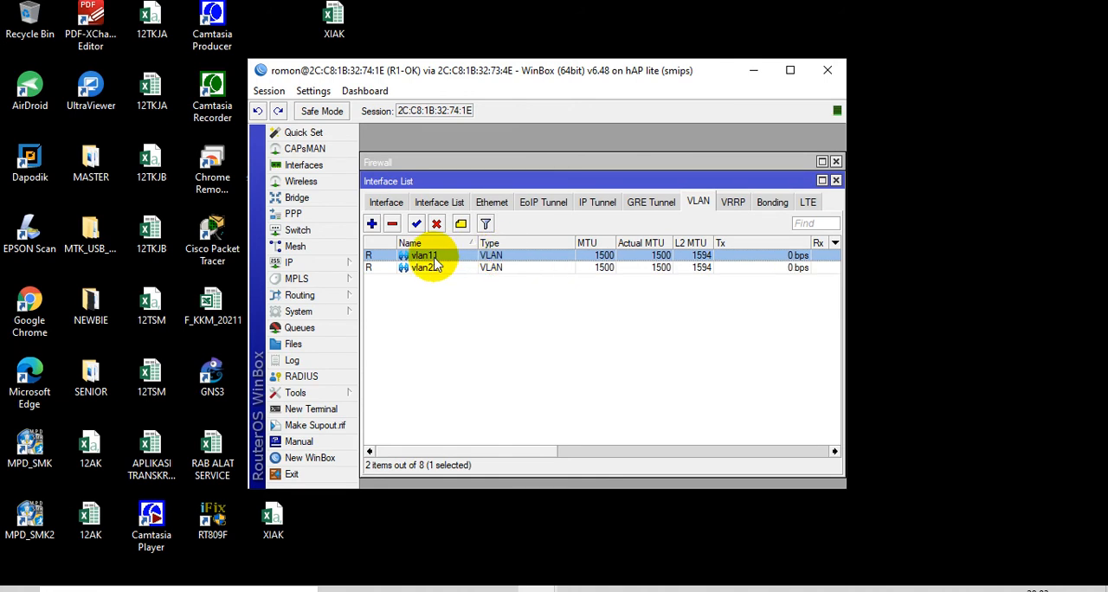
{"action": "left_click", "coordinate": [836, 181]}
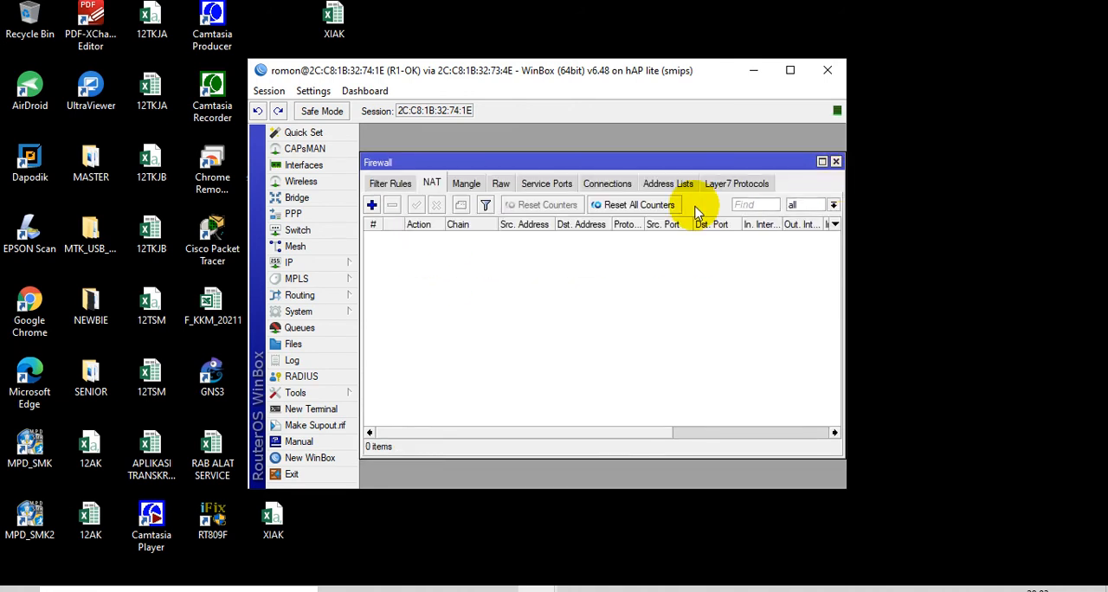
{"action": "left_click", "coordinate": [835, 162]}
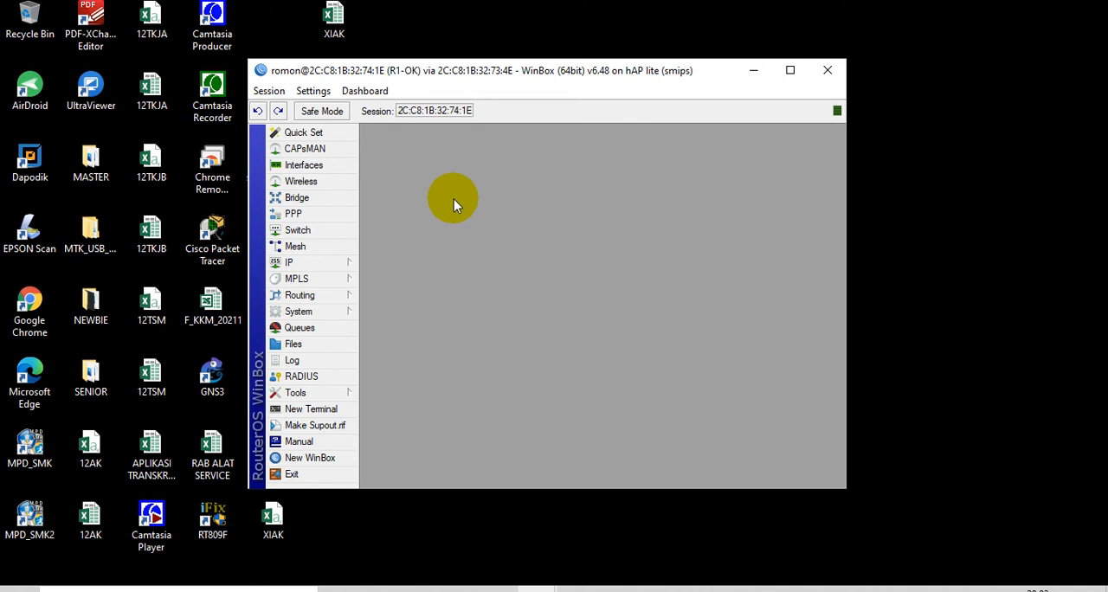
Add a DHCP client on R1-OK's ether1 interface, select its entry in the list, and close the DHCP client window
{"action": "left_click", "coordinate": [336, 263]}
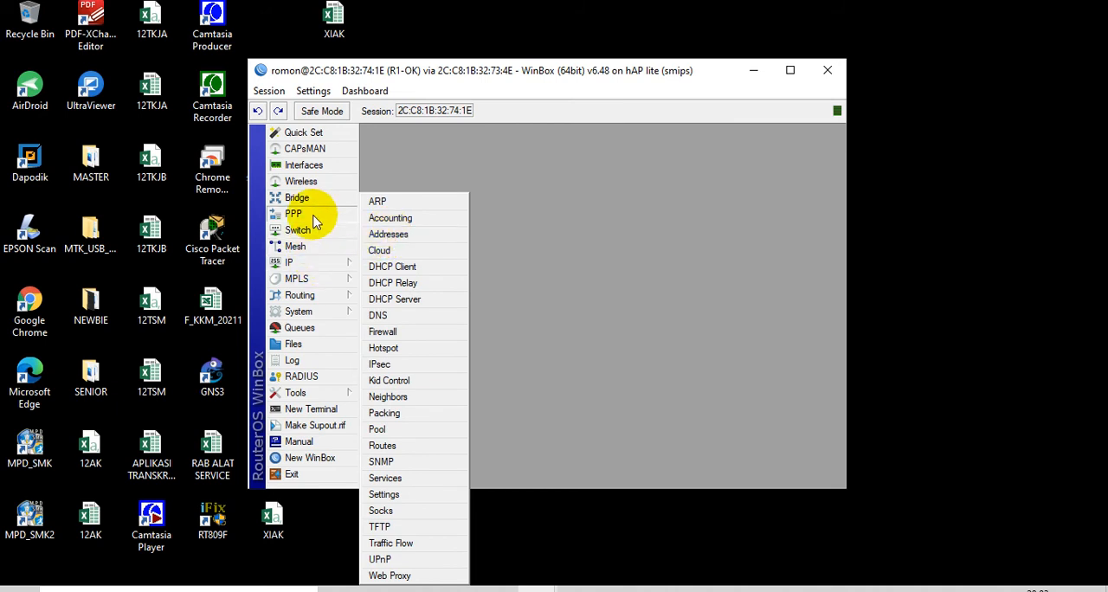
{"action": "left_click", "coordinate": [329, 261]}
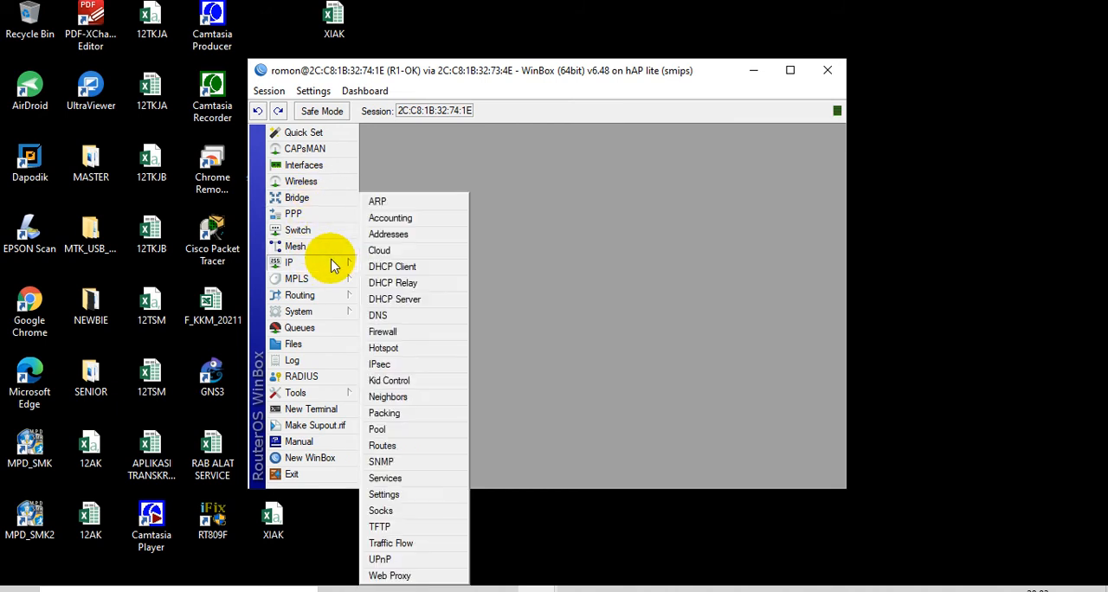
{"action": "mouse_move", "coordinate": [331, 270]}
{"action": "left_click", "coordinate": [388, 266]}
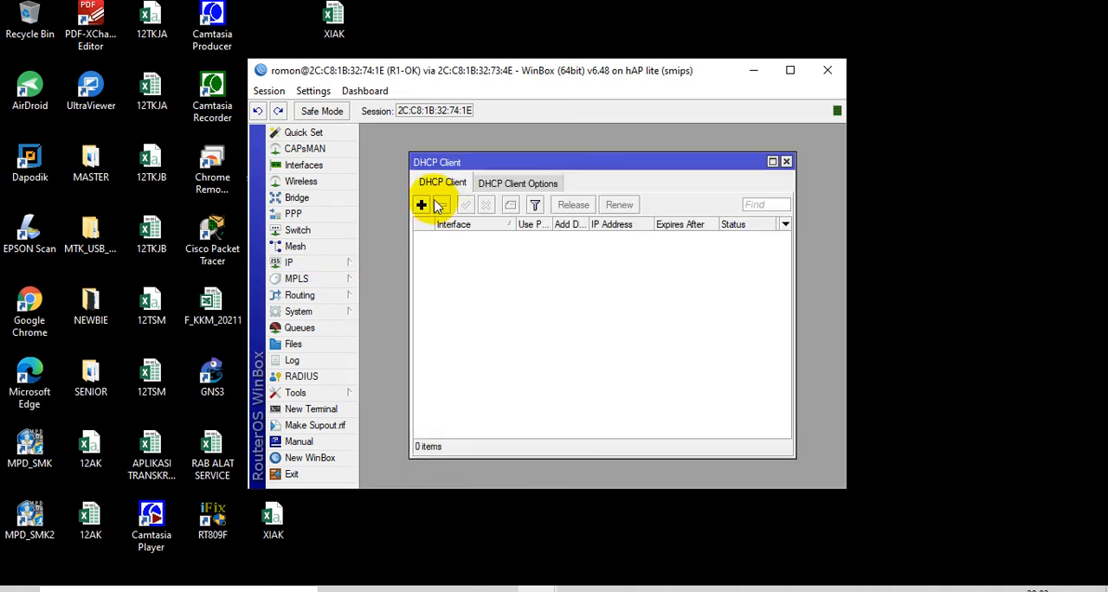
{"action": "left_click", "coordinate": [422, 205]}
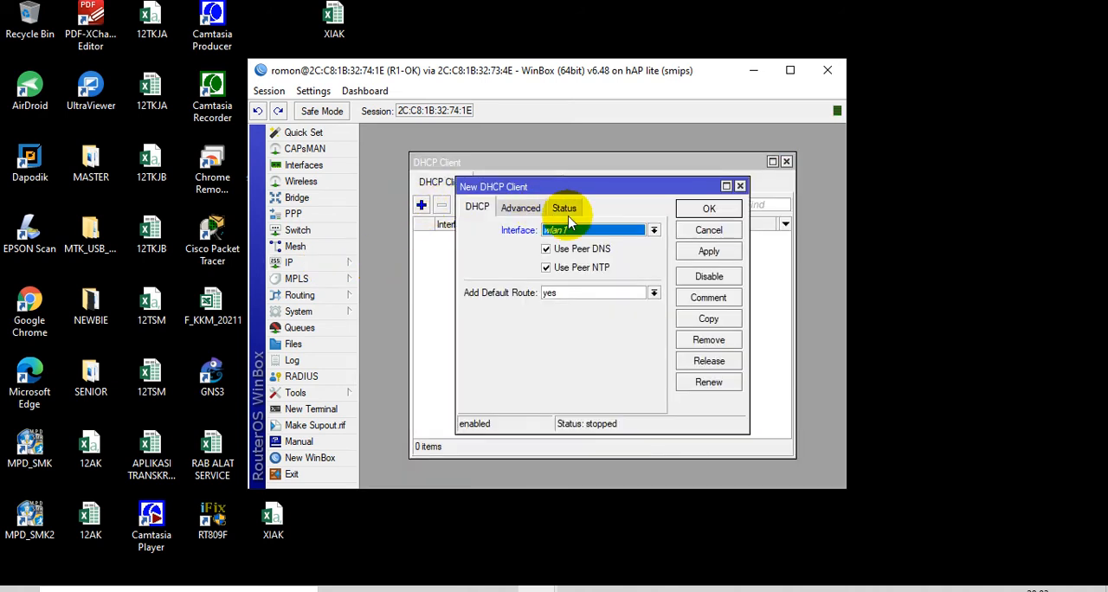
{"action": "left_click", "coordinate": [583, 231]}
{"action": "left_click", "coordinate": [582, 242]}
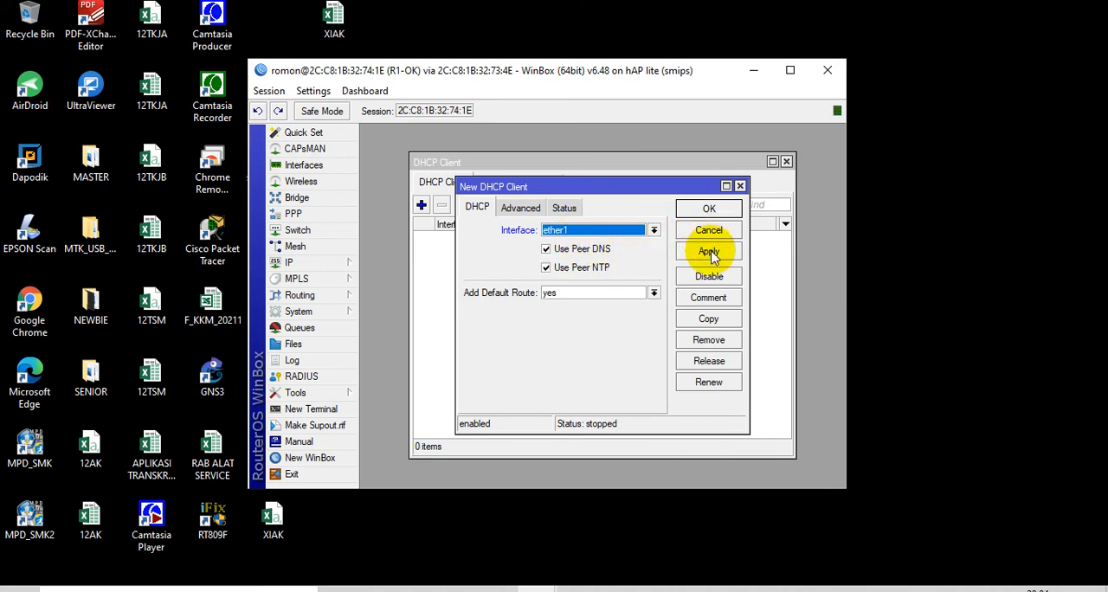
{"action": "left_click", "coordinate": [710, 208]}
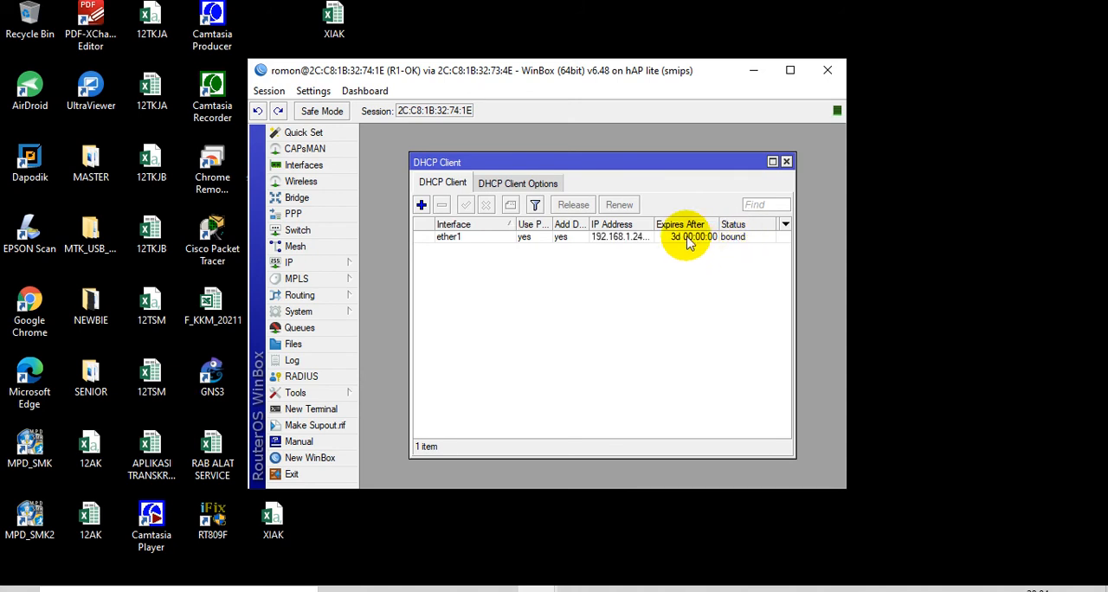
{"action": "left_click", "coordinate": [687, 237]}
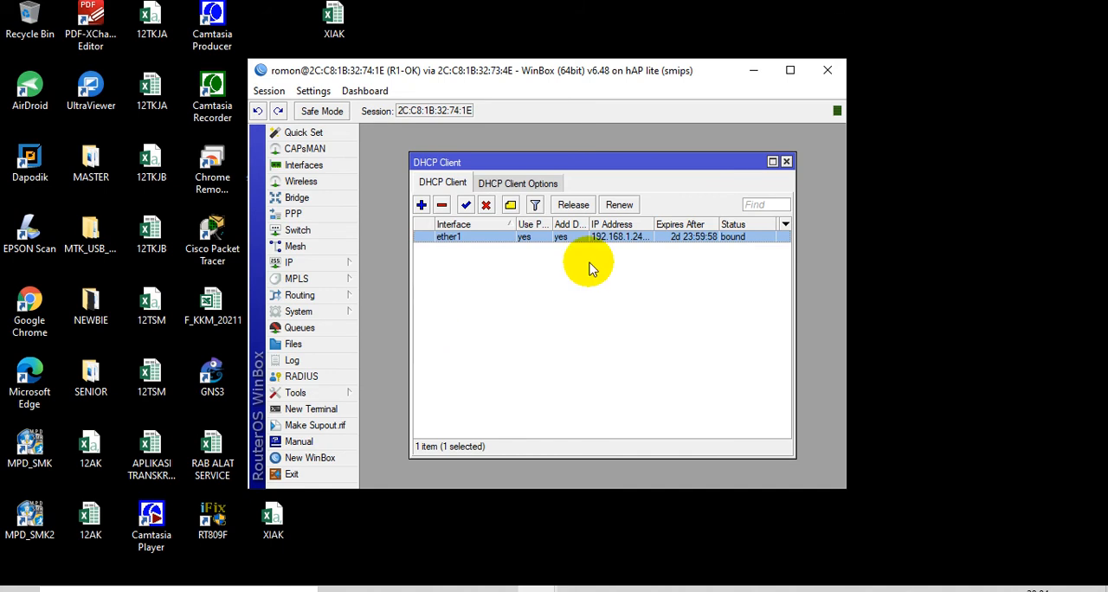
{"action": "left_click", "coordinate": [787, 163]}
Set R1-OK's DNS server to 8.8.8.8 and allow remote requests
{"action": "left_click", "coordinate": [327, 262]}
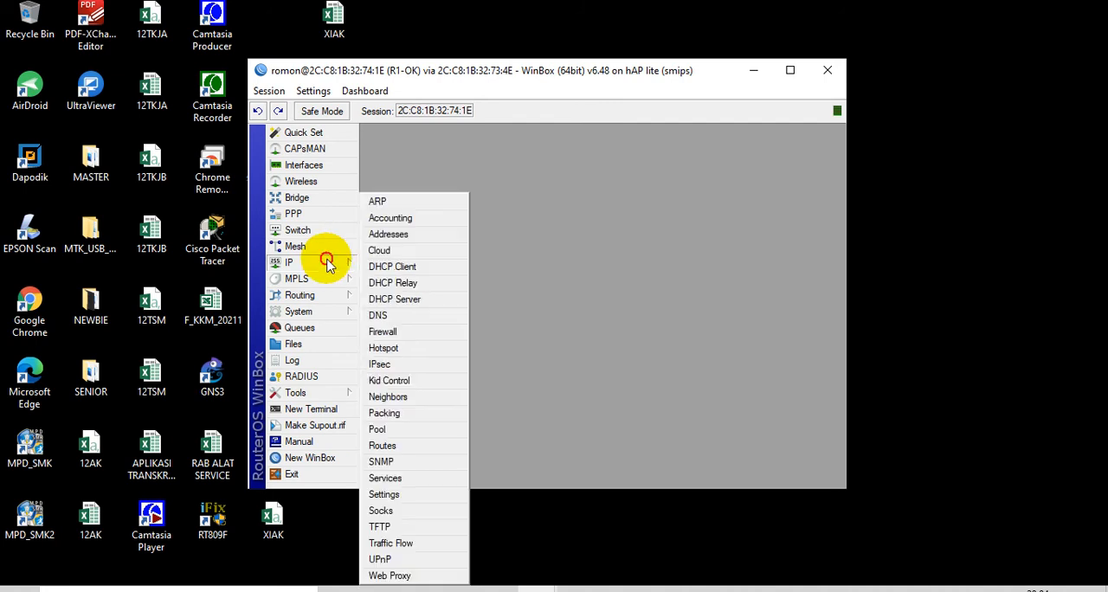
{"action": "left_click", "coordinate": [428, 320]}
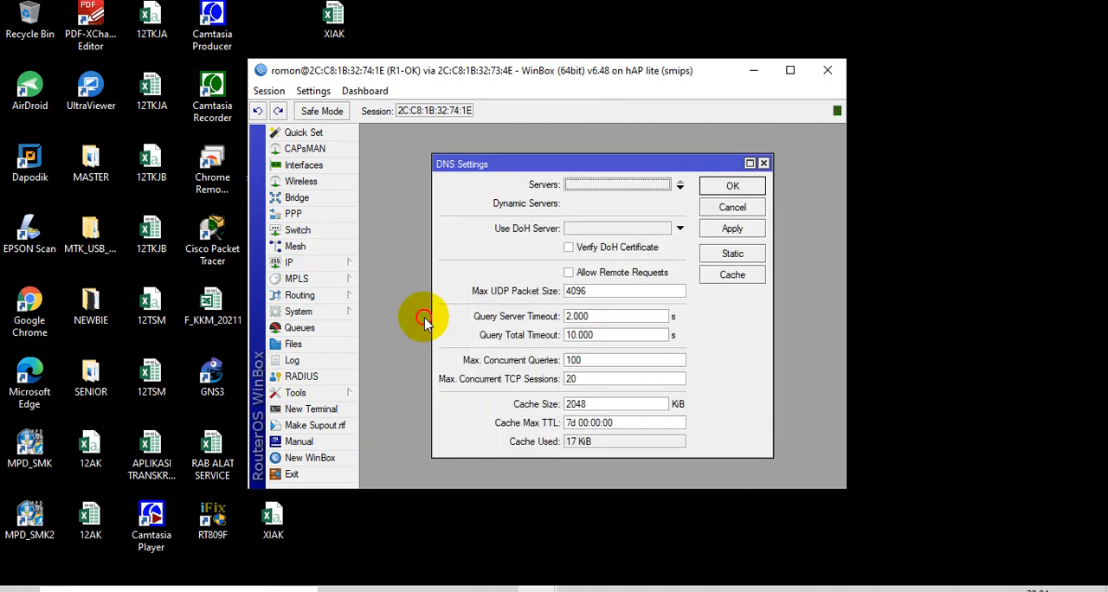
{"action": "left_click", "coordinate": [568, 272]}
{"action": "left_click", "coordinate": [639, 184]}
{"action": "type", "text": "8.8.8.8"}
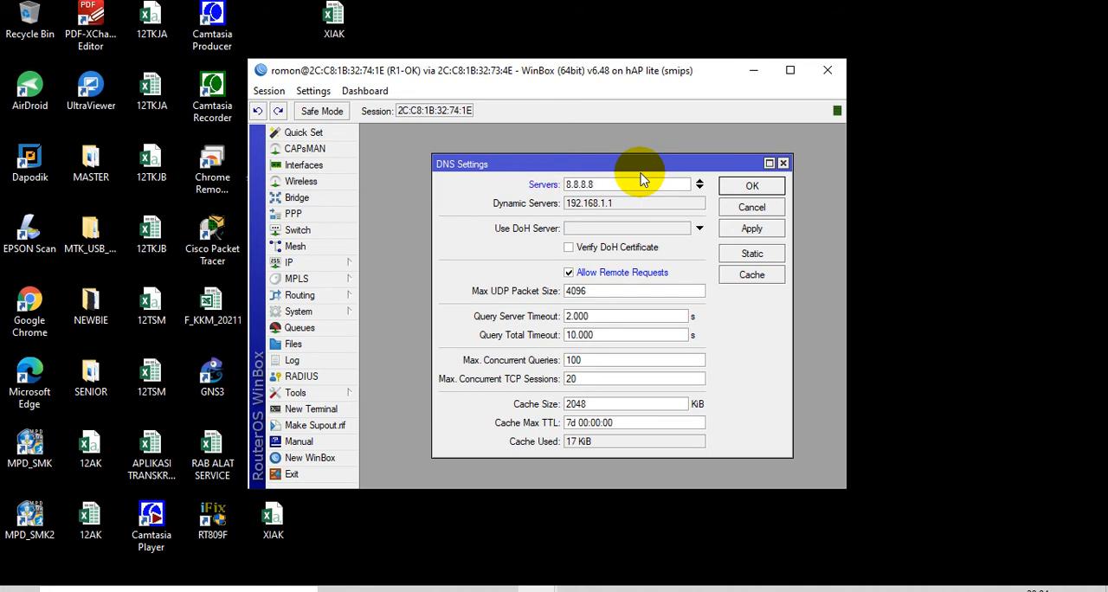
{"action": "left_click", "coordinate": [752, 185]}
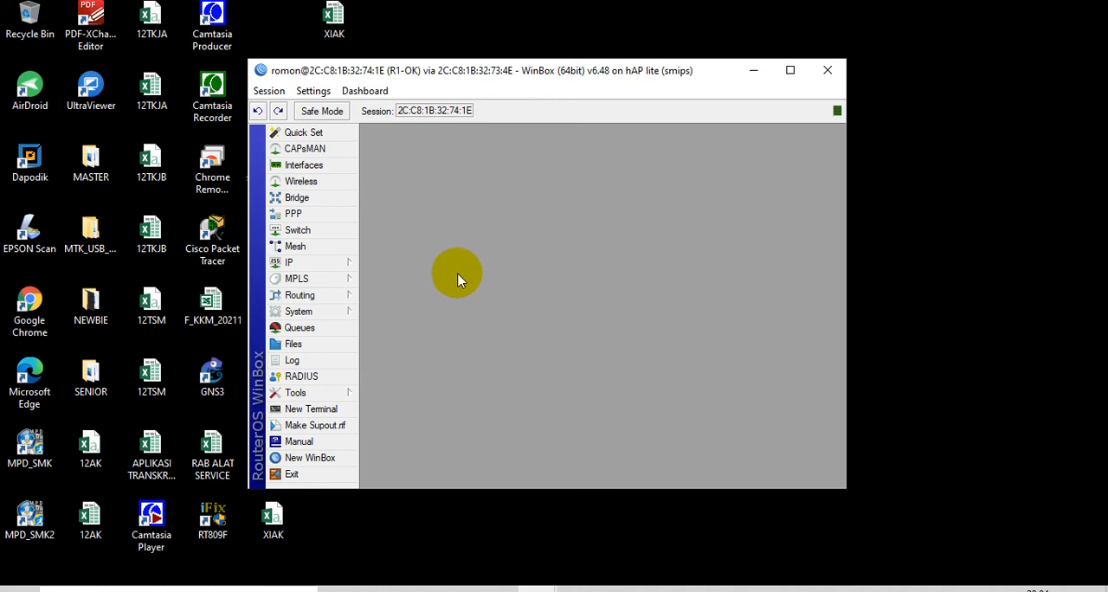
Add the IP address 192.168.11.1/27 on R1-OK's vlan11 interface
{"action": "left_click", "coordinate": [333, 259]}
{"action": "left_click", "coordinate": [374, 241]}
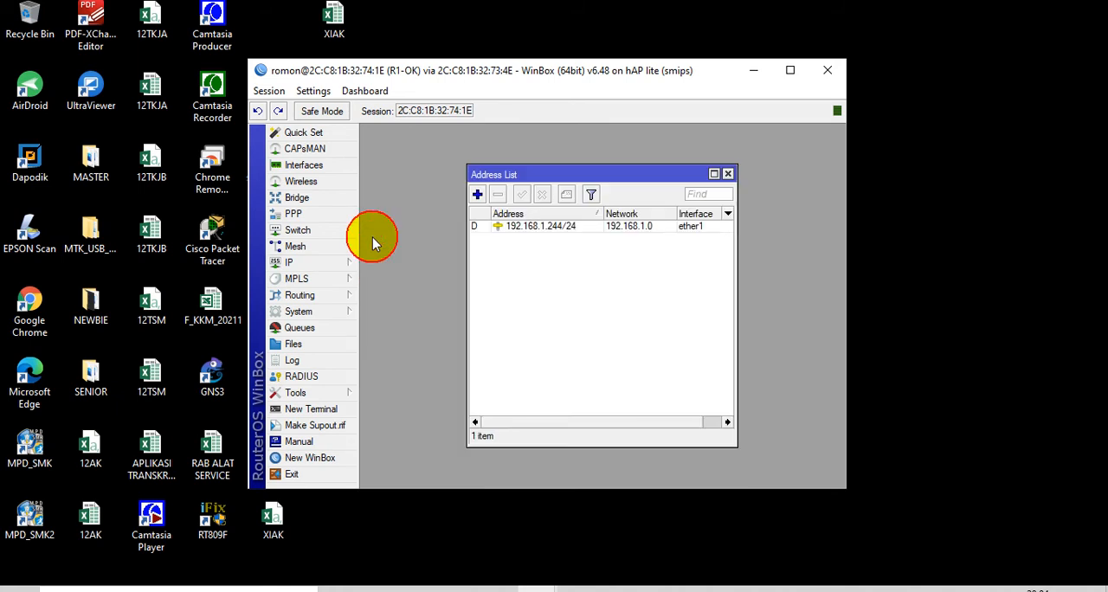
{"action": "left_click", "coordinate": [477, 196]}
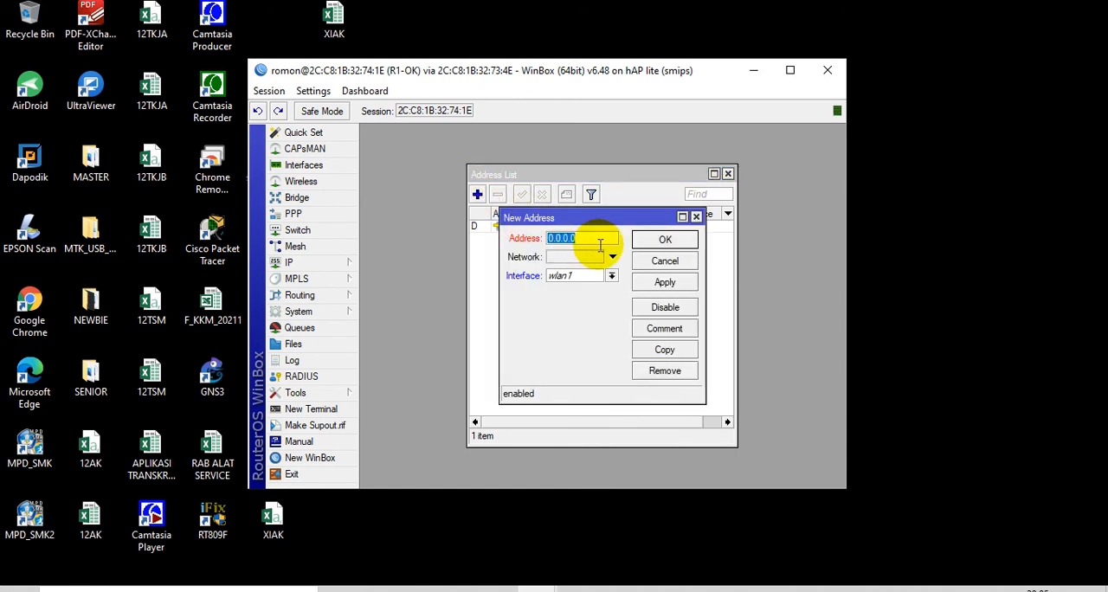
{"action": "type", "text": "192.168.11.1/2"}
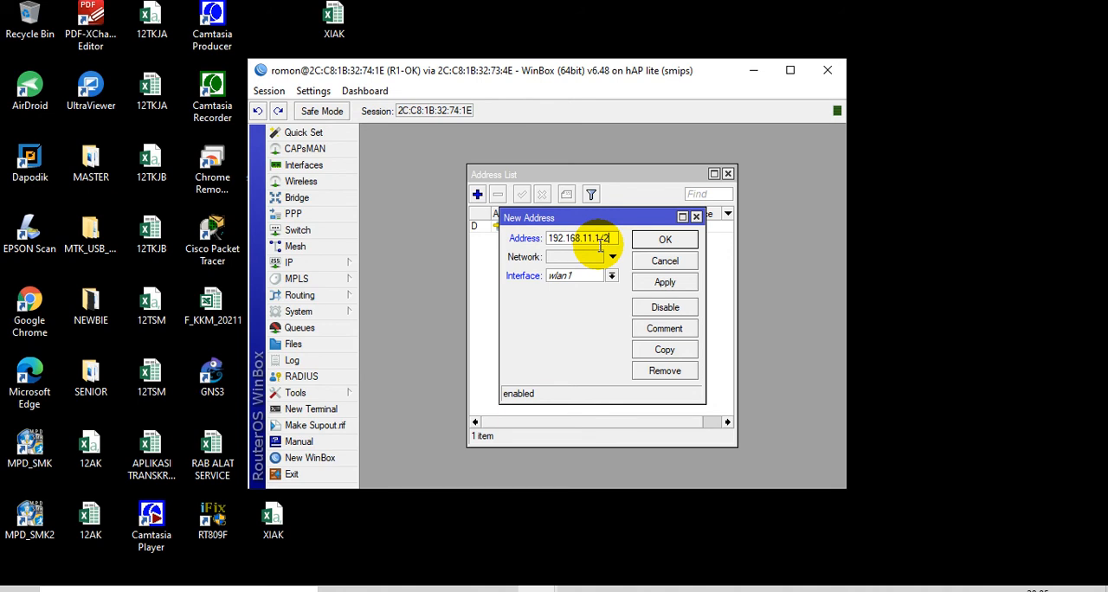
{"action": "type", "text": "7"}
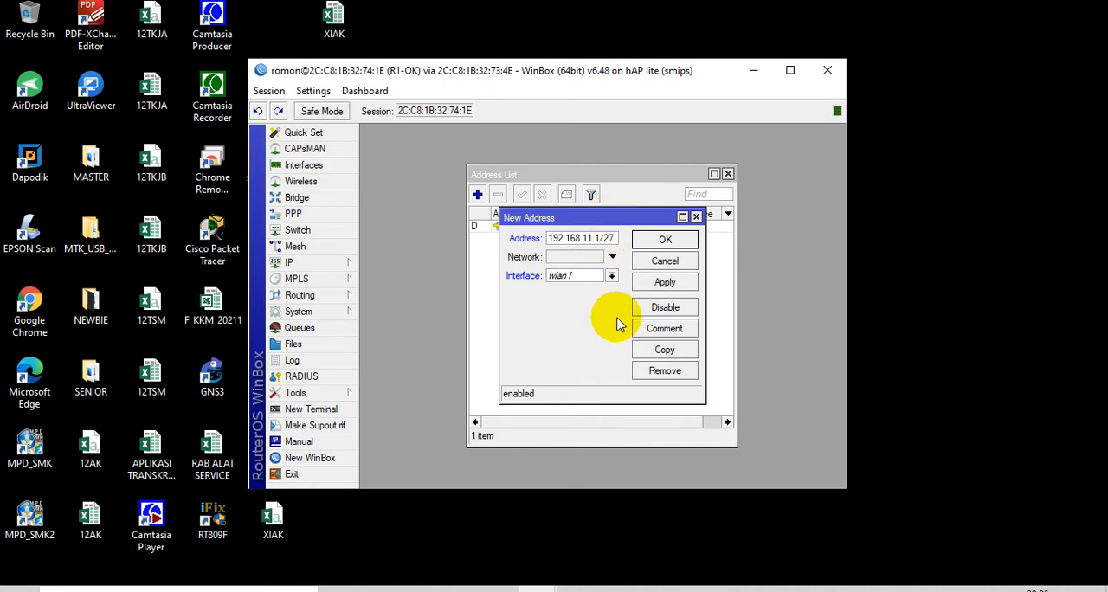
{"action": "left_click", "coordinate": [582, 275]}
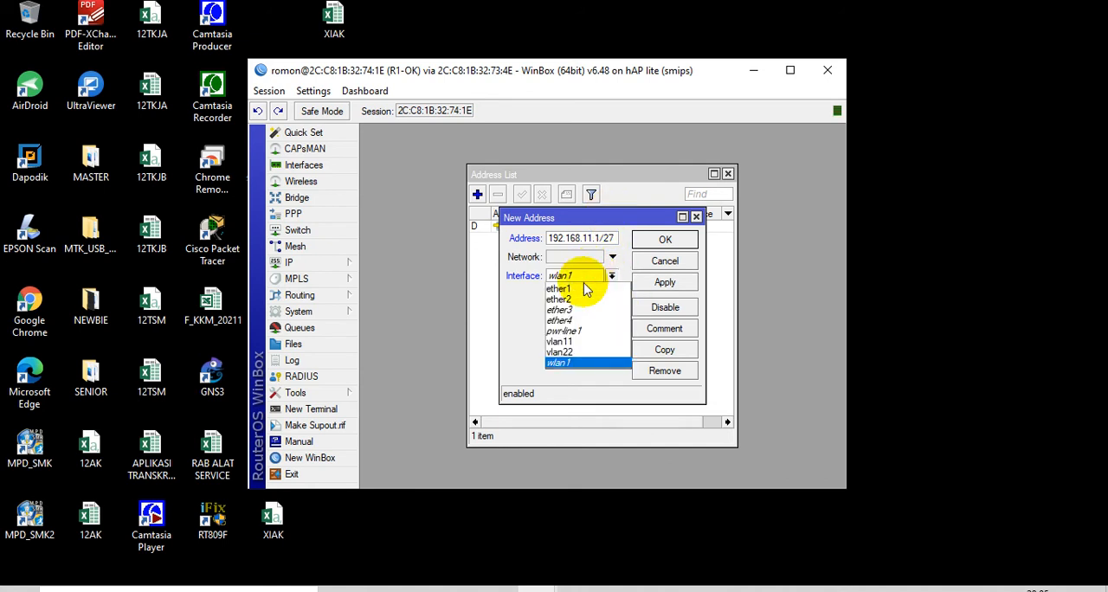
{"action": "left_click", "coordinate": [581, 341]}
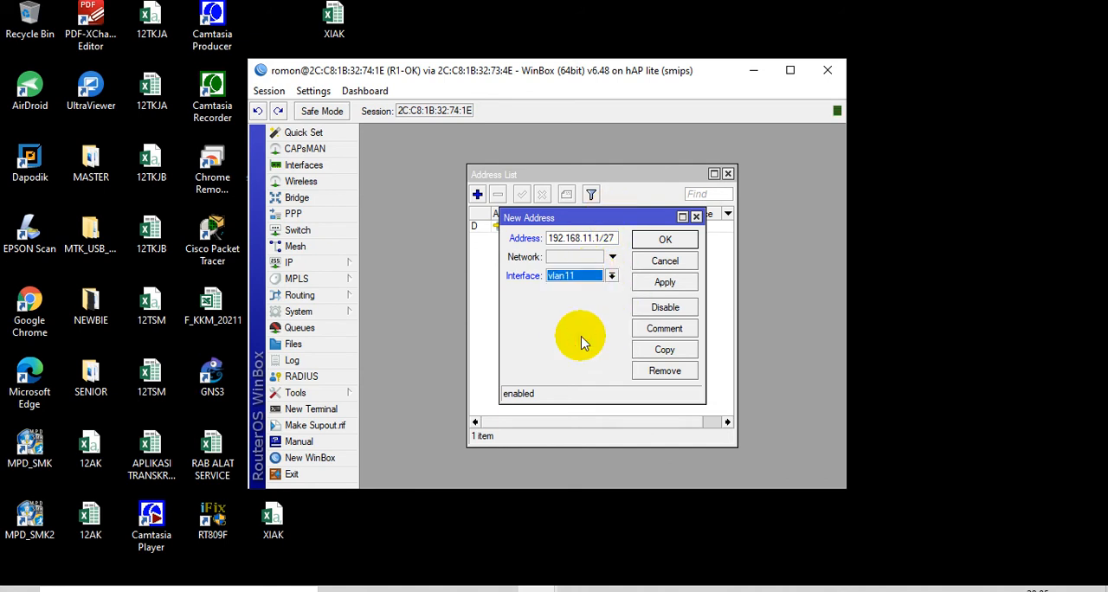
{"action": "left_click", "coordinate": [684, 246]}
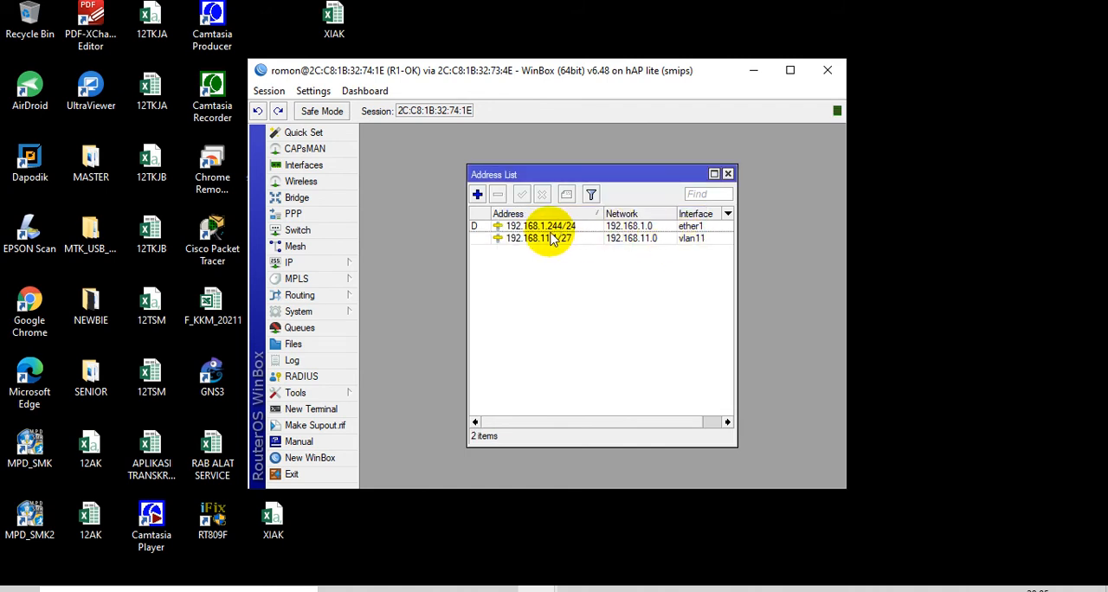
Add the IP address 192.168.22.1/27 on R1-OK's vlan22 interface
{"action": "left_click", "coordinate": [483, 194]}
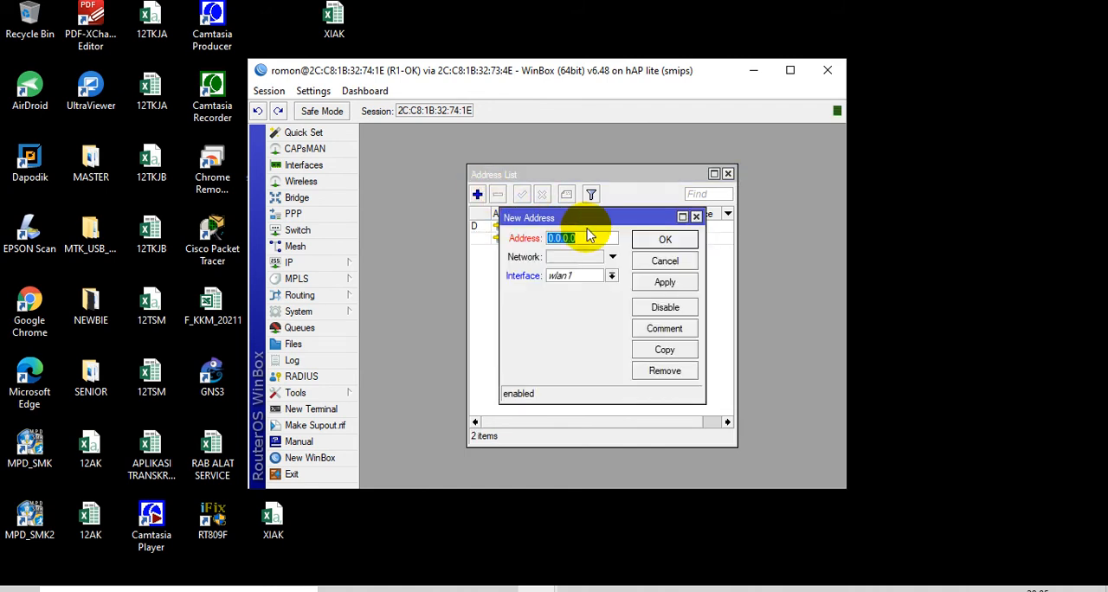
{"action": "type", "text": "192.168.21.1/27"}
{"action": "left_click", "coordinate": [577, 275]}
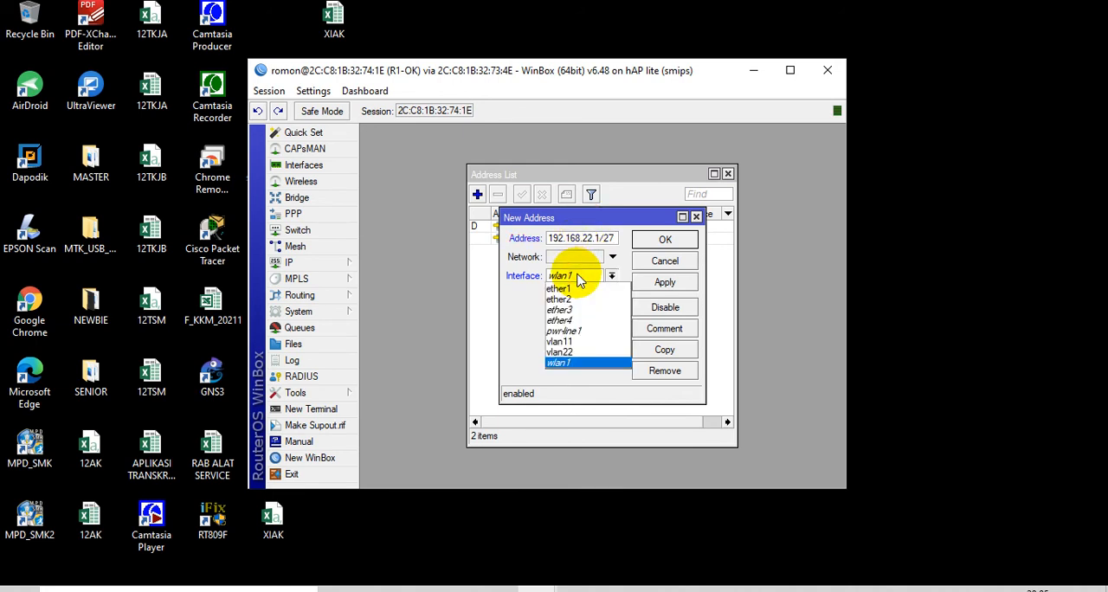
{"action": "left_click", "coordinate": [561, 351]}
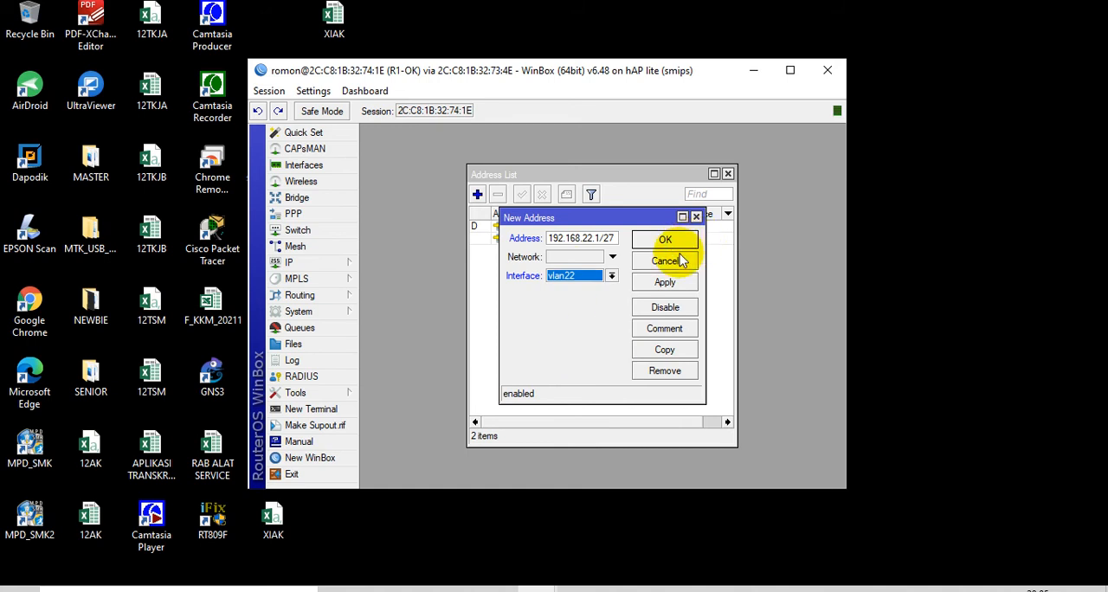
{"action": "left_click", "coordinate": [665, 240]}
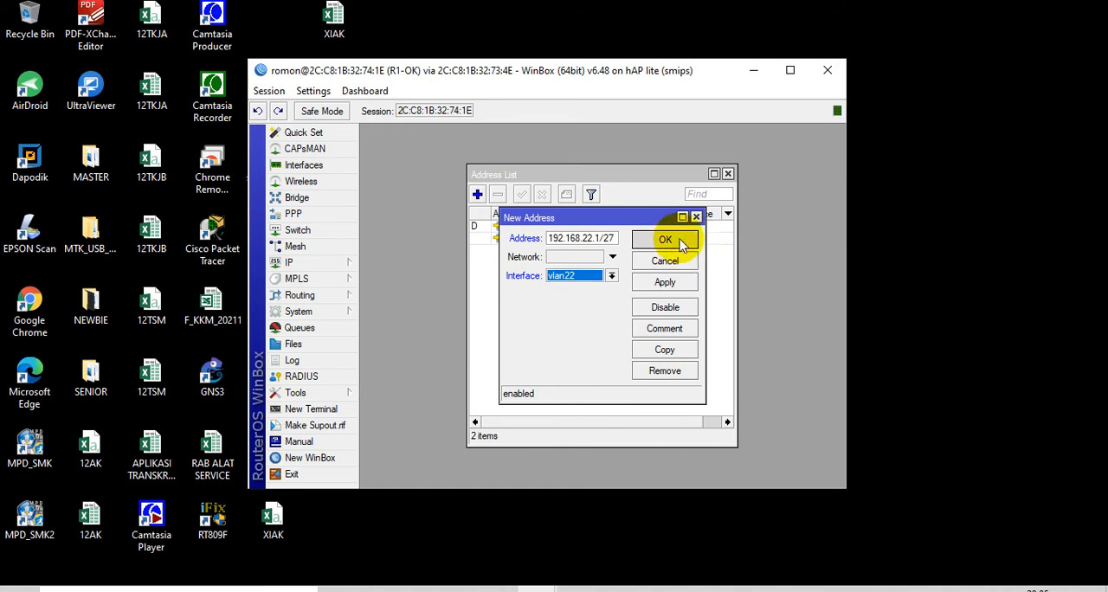
Add the IP address 192.168.100.1/28 on R1-OK's ether3 interface
{"action": "left_click", "coordinate": [477, 195]}
{"action": "type", "text": "192.168.10"}
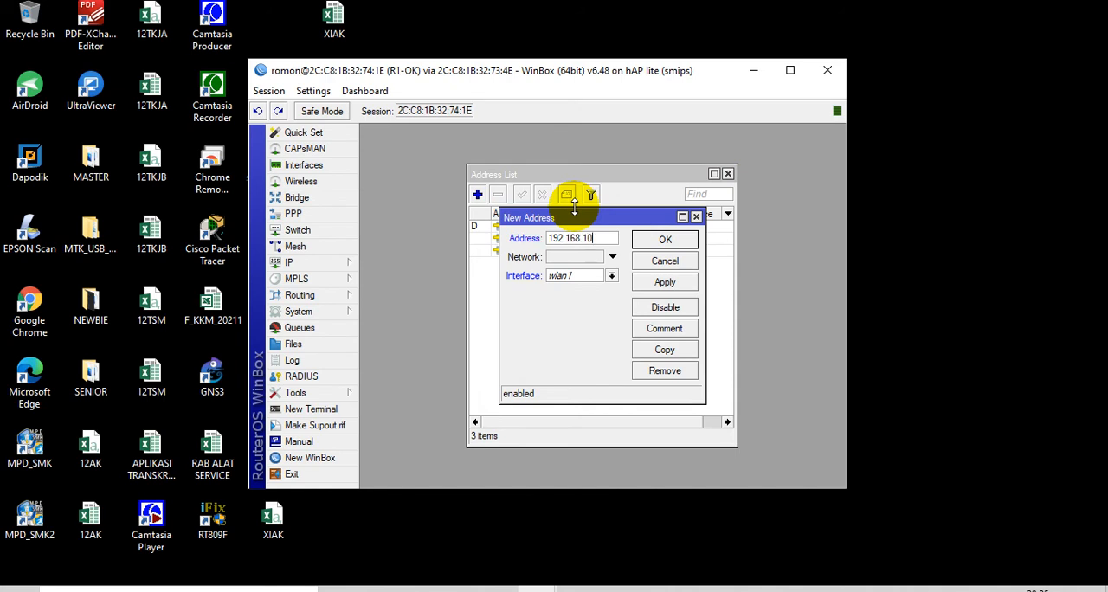
{"action": "type", "text": "0.1/28"}
{"action": "left_click", "coordinate": [574, 276]}
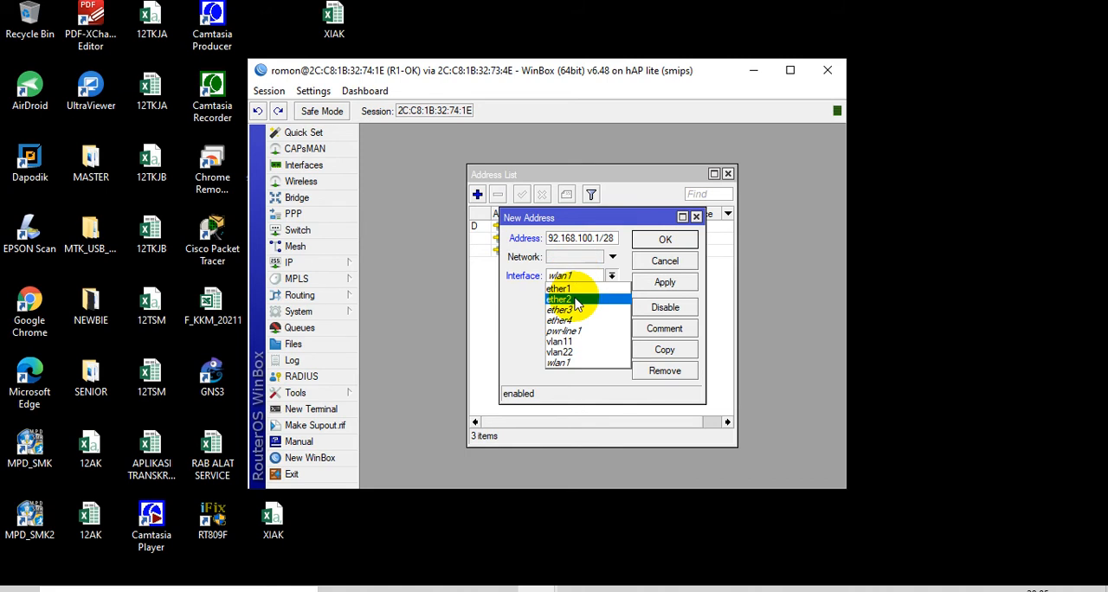
{"action": "left_click", "coordinate": [572, 310]}
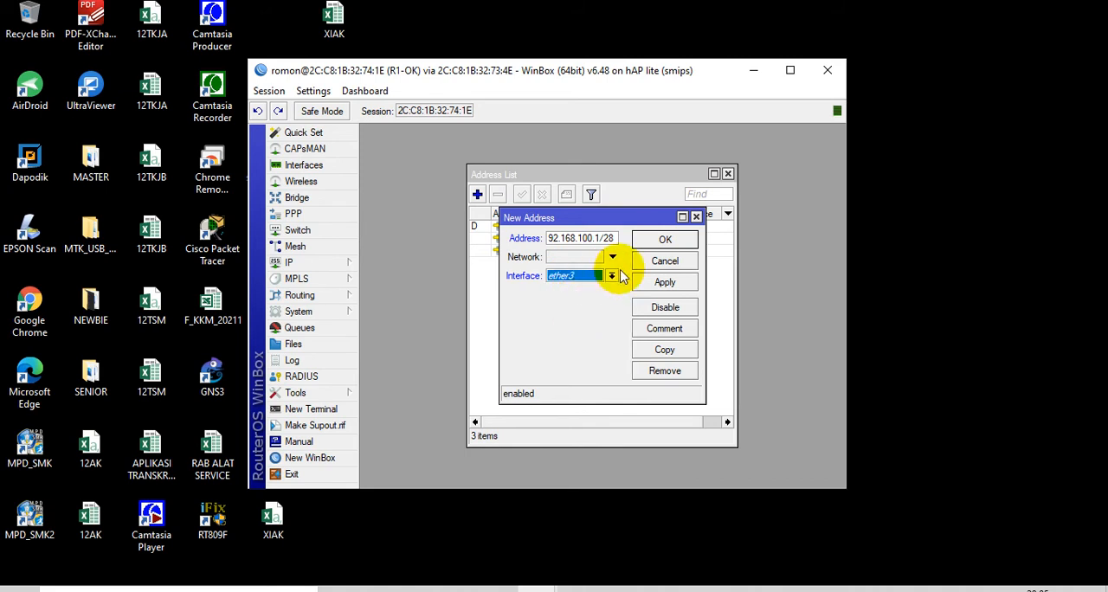
{"action": "left_click", "coordinate": [664, 239]}
Add the IP address 192.168.200.1/28 on R1-OK's ether4 interface
{"action": "left_click", "coordinate": [479, 194]}
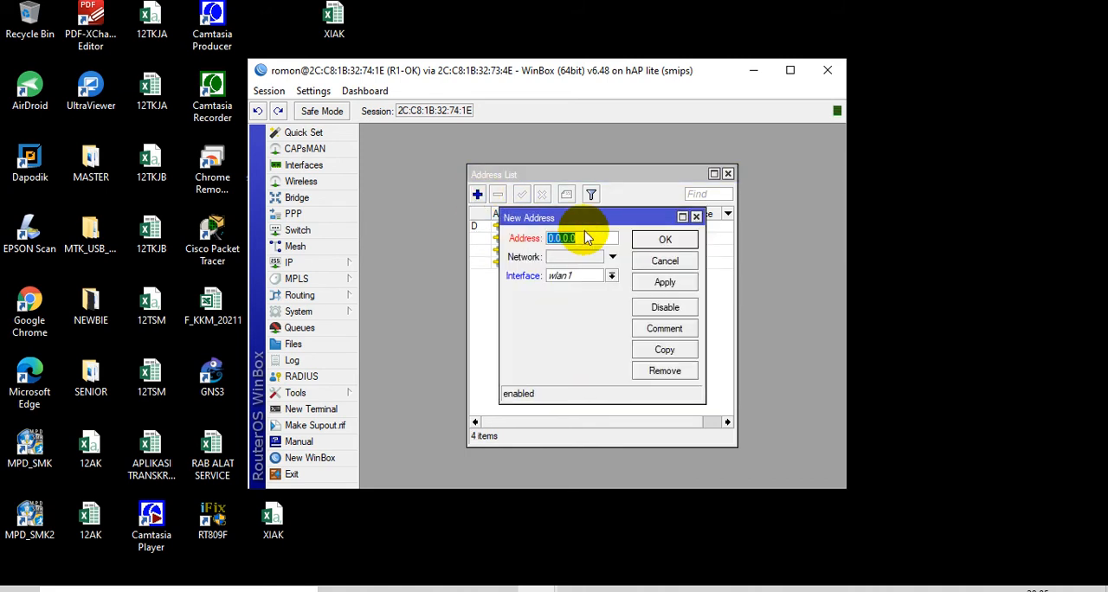
{"action": "type", "text": "192.168.210.1/28"}
{"action": "left_click", "coordinate": [592, 276]}
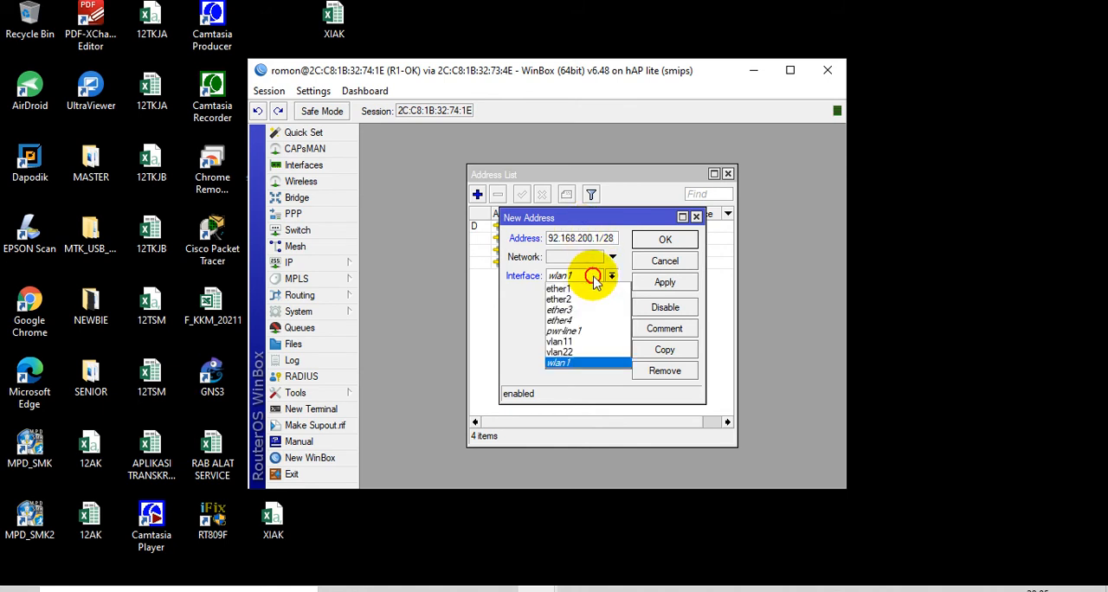
{"action": "left_click", "coordinate": [561, 320]}
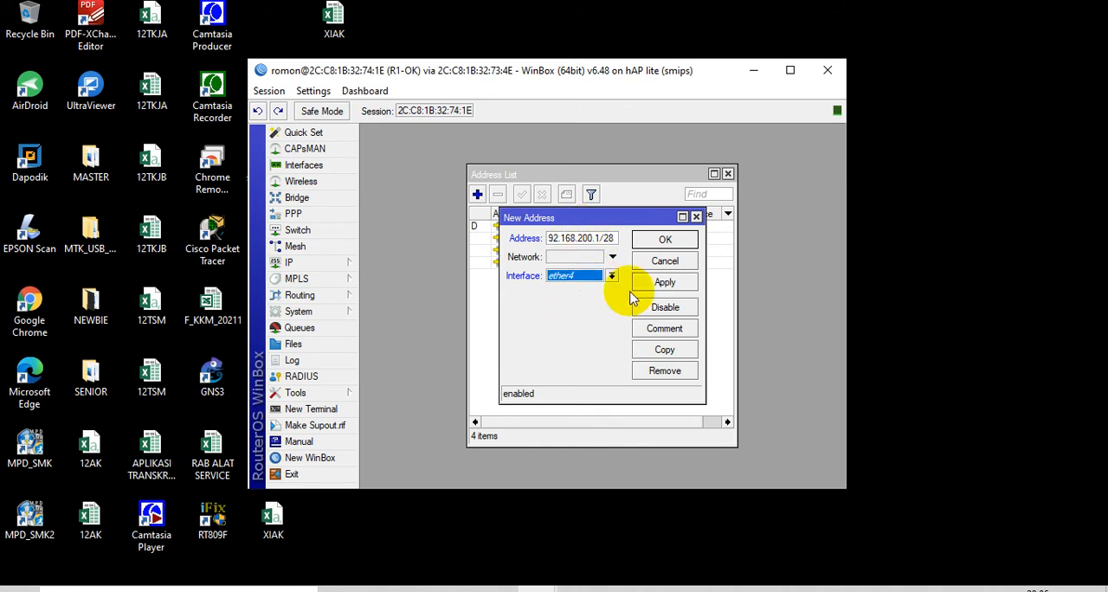
{"action": "left_click", "coordinate": [682, 246]}
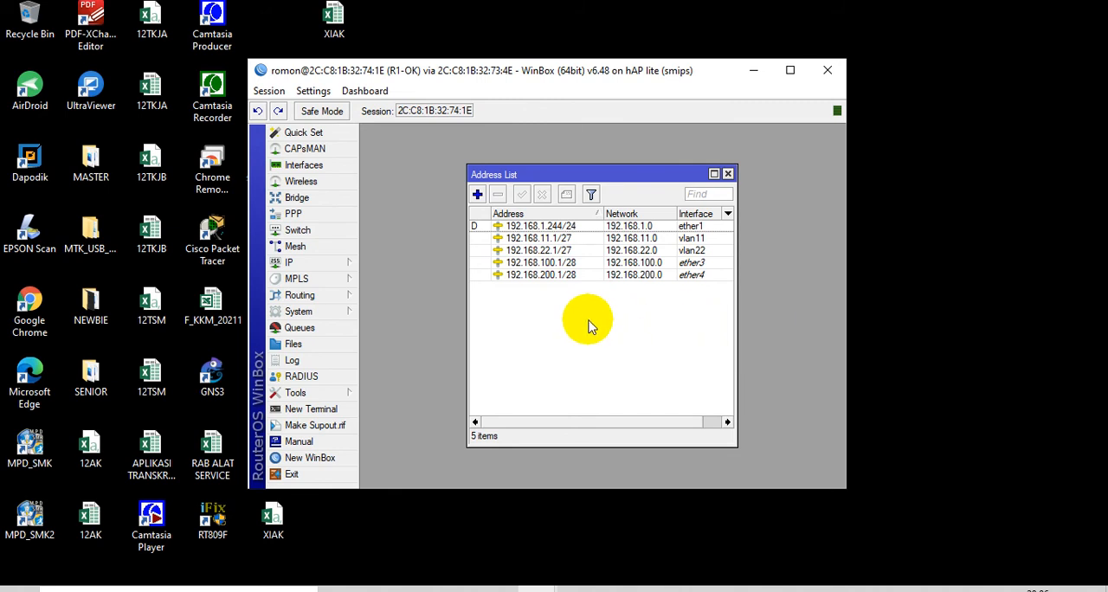
Add the IP address 192.168.33.1/28 on R1-OK's wlan1 interface and close the address list
{"action": "left_click", "coordinate": [479, 198]}
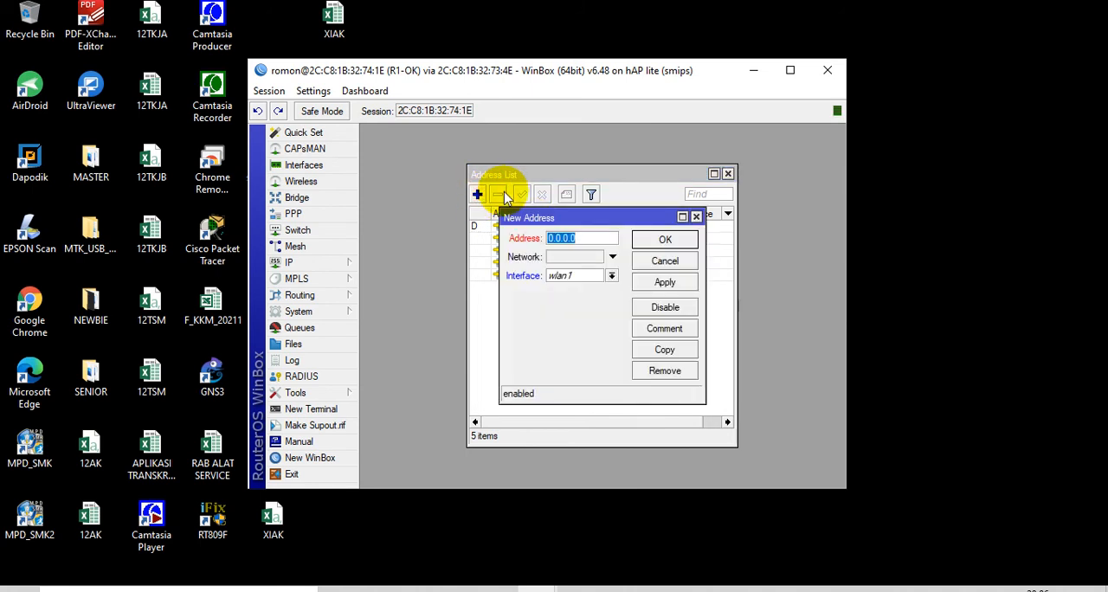
{"action": "type", "text": "192.18"}
{"action": "key", "text": "BackSpace"}
{"action": "type", "text": "68"}
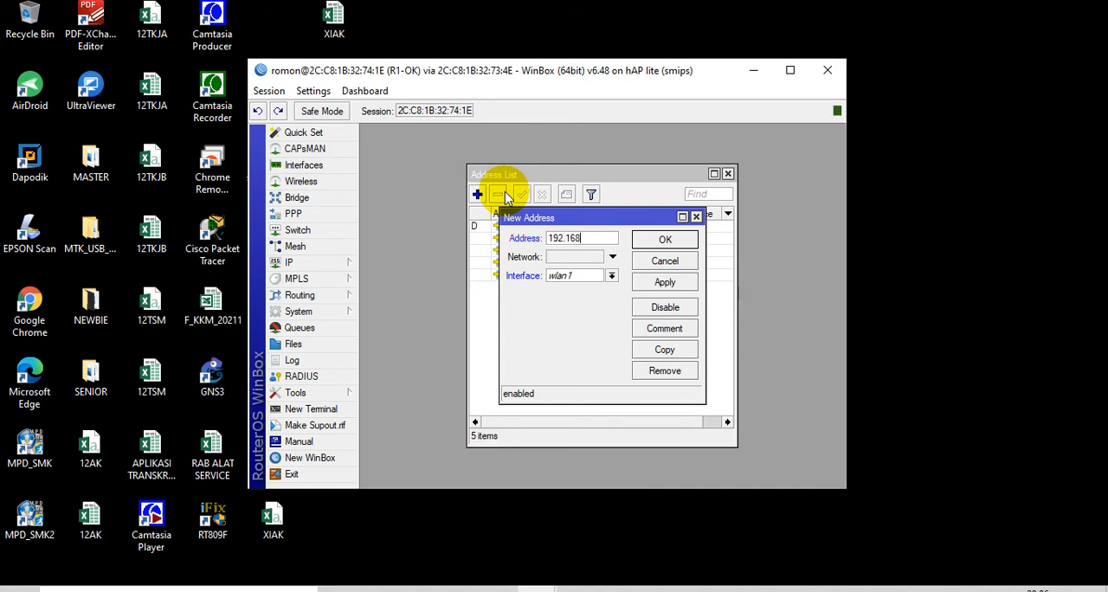
{"action": "type", "text": ".33.1/28"}
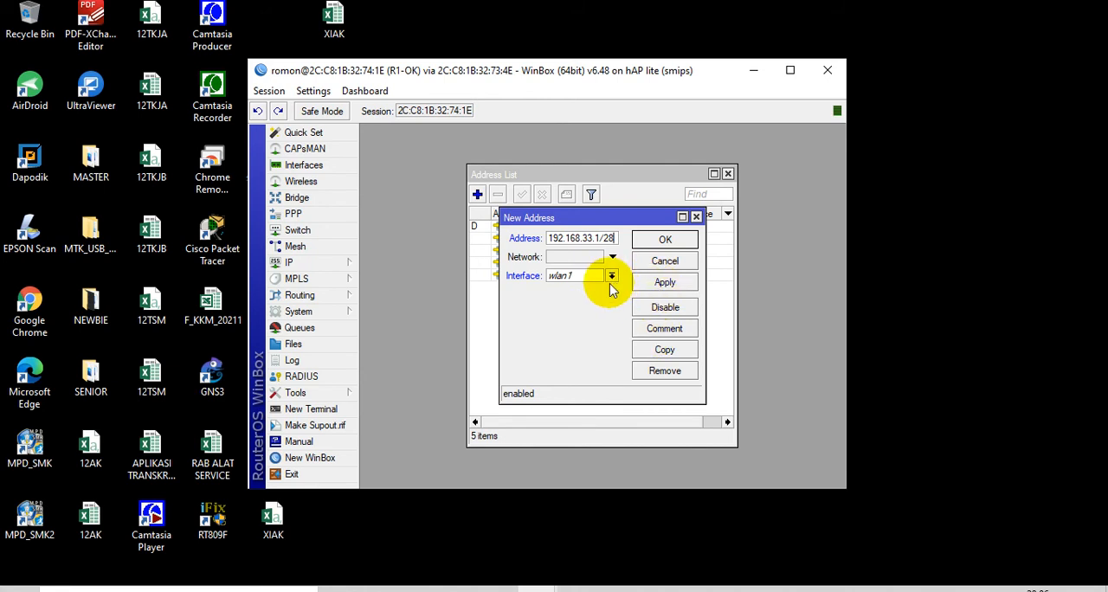
{"action": "left_click", "coordinate": [651, 243]}
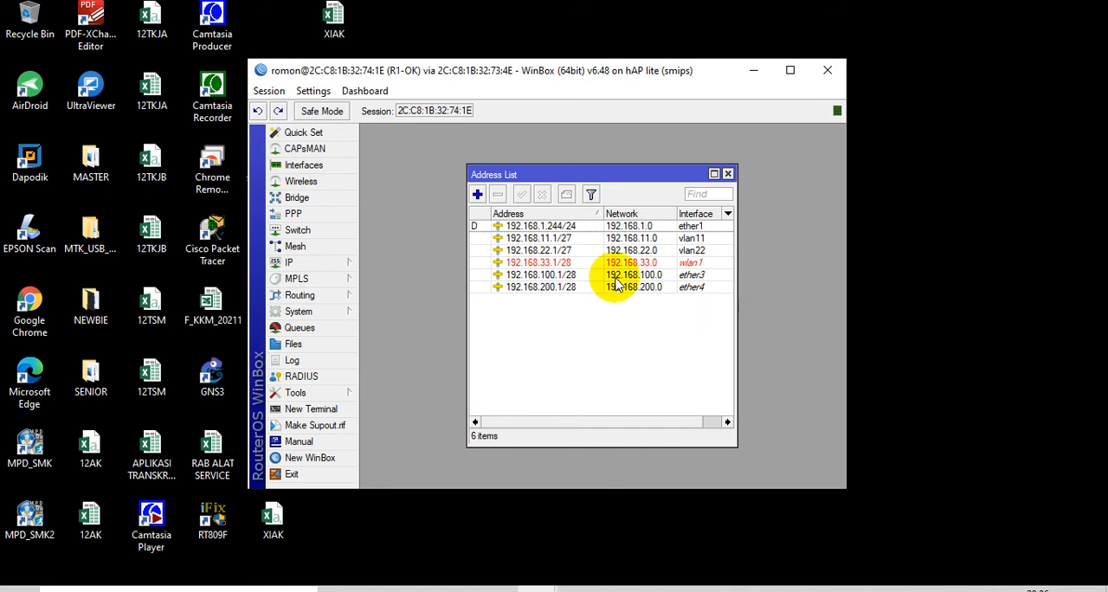
{"action": "left_click", "coordinate": [728, 176]}
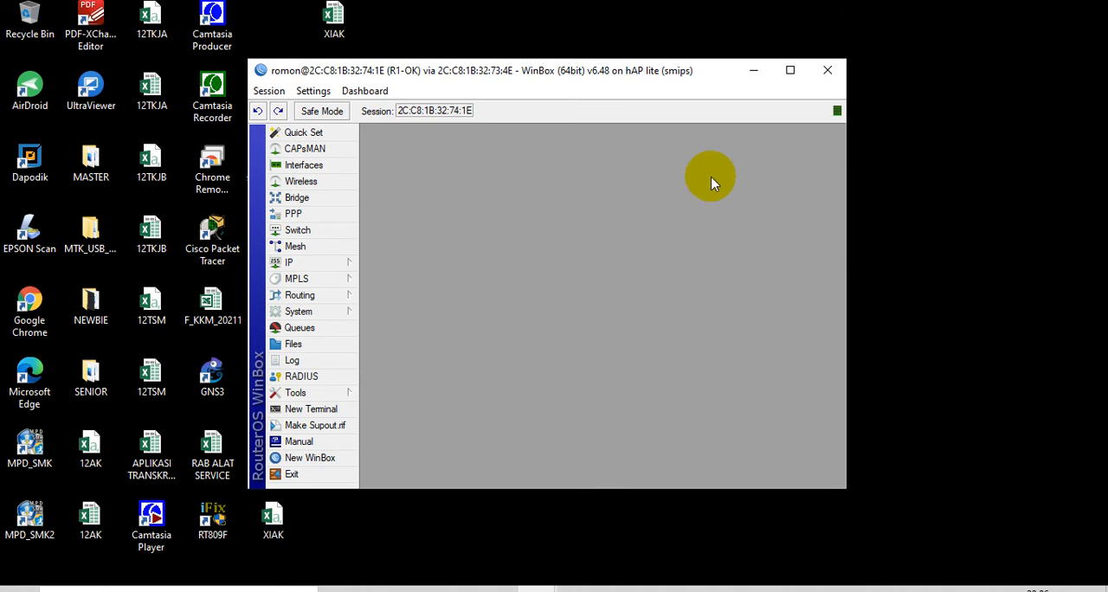
Start the DHCP server setup on ether3, accepting the proposed network and the gateway 192.168.100.1
{"action": "left_click", "coordinate": [303, 264]}
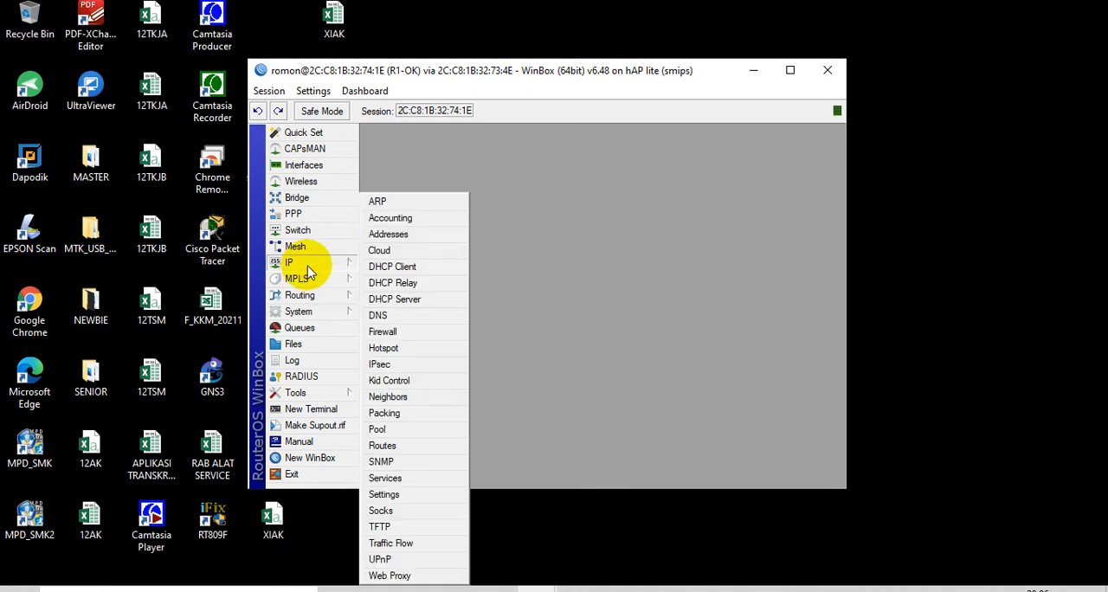
{"action": "left_click", "coordinate": [403, 301]}
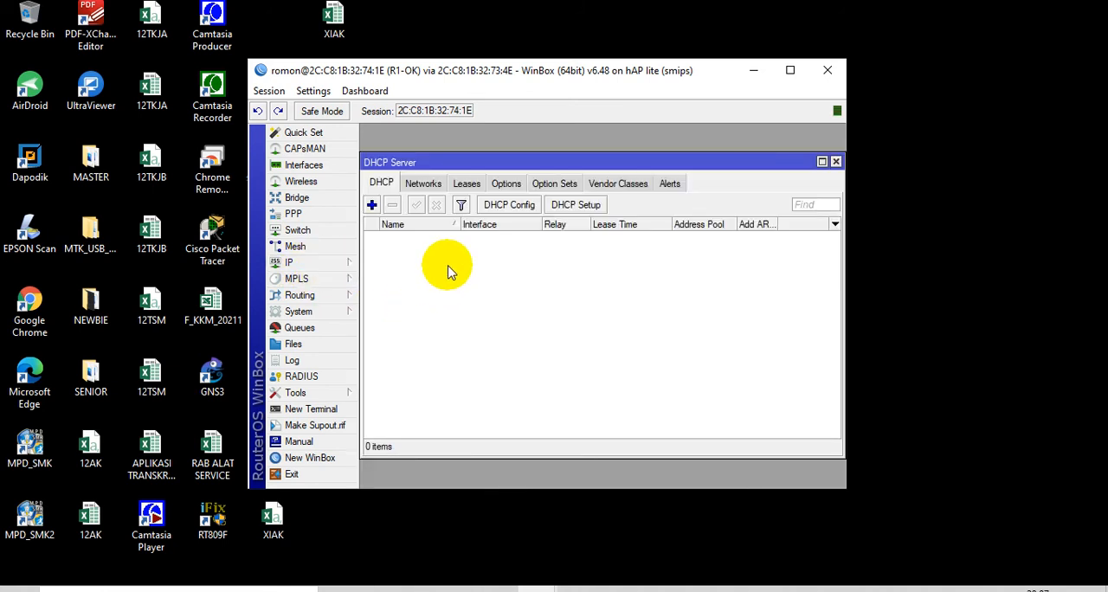
{"action": "left_click", "coordinate": [582, 213]}
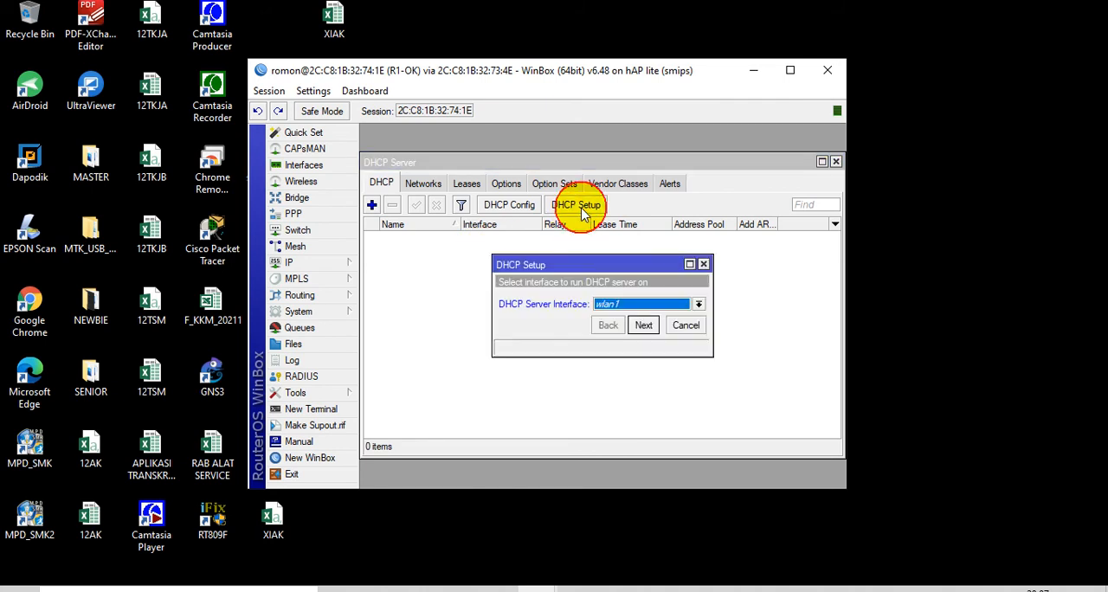
{"action": "left_click", "coordinate": [641, 305]}
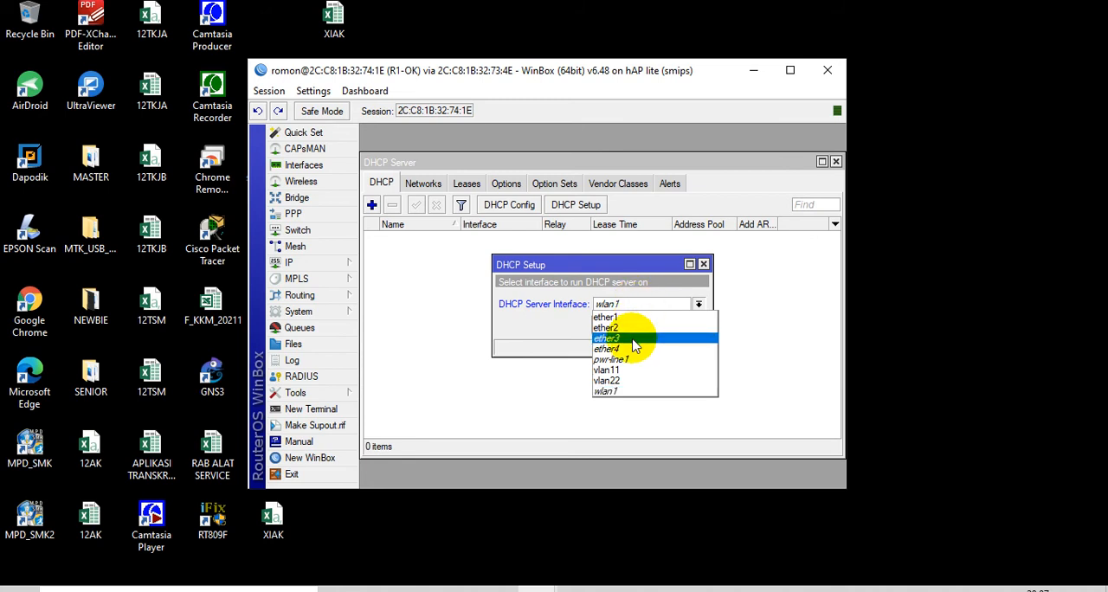
{"action": "left_click", "coordinate": [635, 338]}
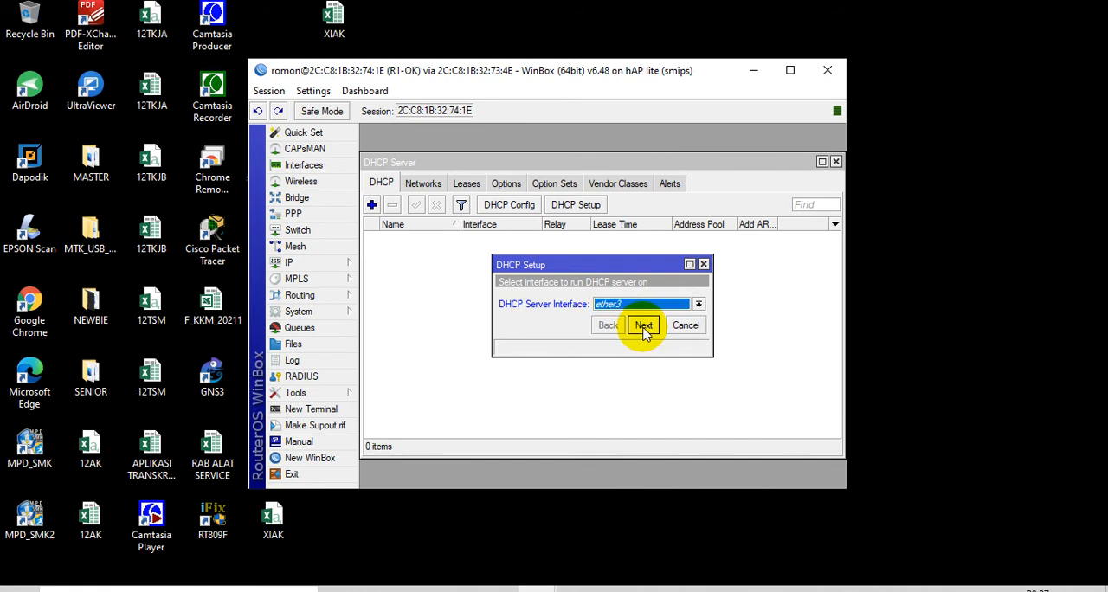
{"action": "left_click", "coordinate": [645, 327]}
{"action": "left_click", "coordinate": [644, 326]}
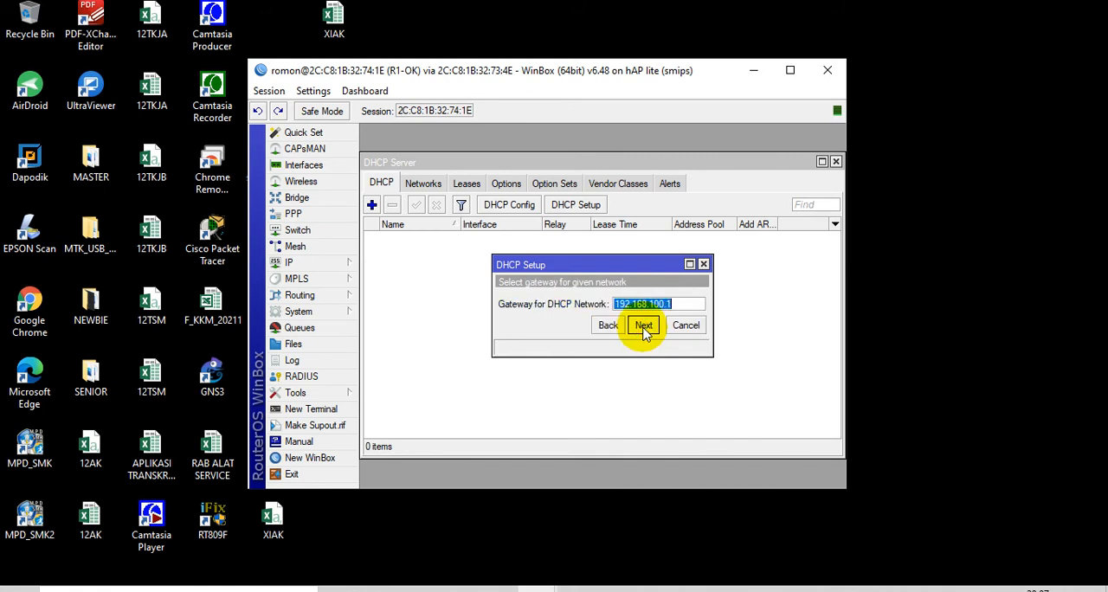
{"action": "left_click", "coordinate": [644, 327]}
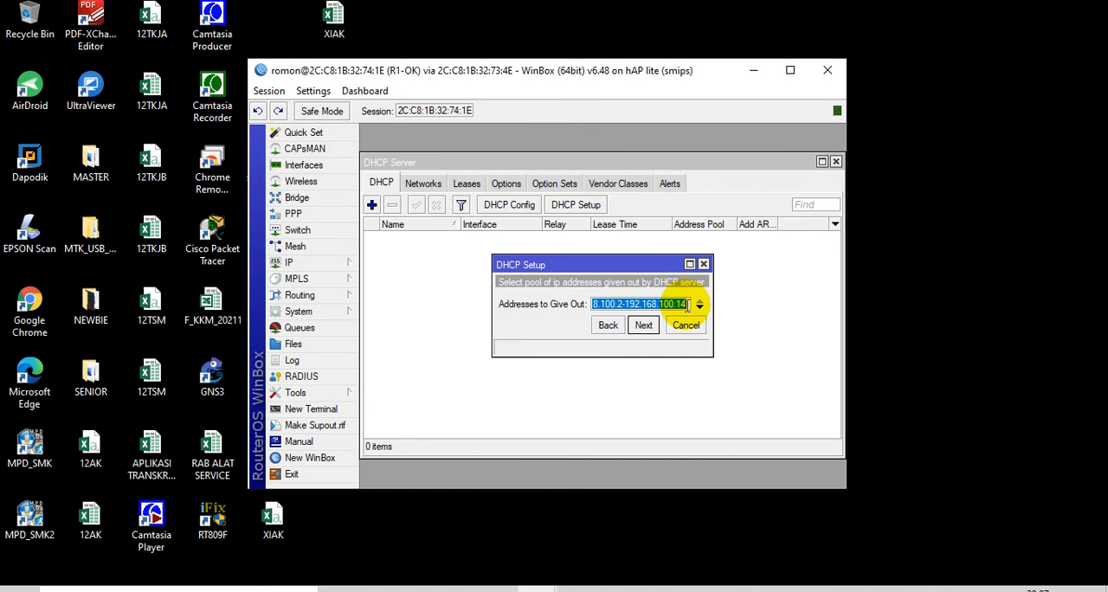
Set ether3's DHCP address pool to 192.168.100.2-192.168.100.13 and finish the setup with the default DNS server and 00:10:00 lease time
{"action": "left_click", "coordinate": [688, 304]}
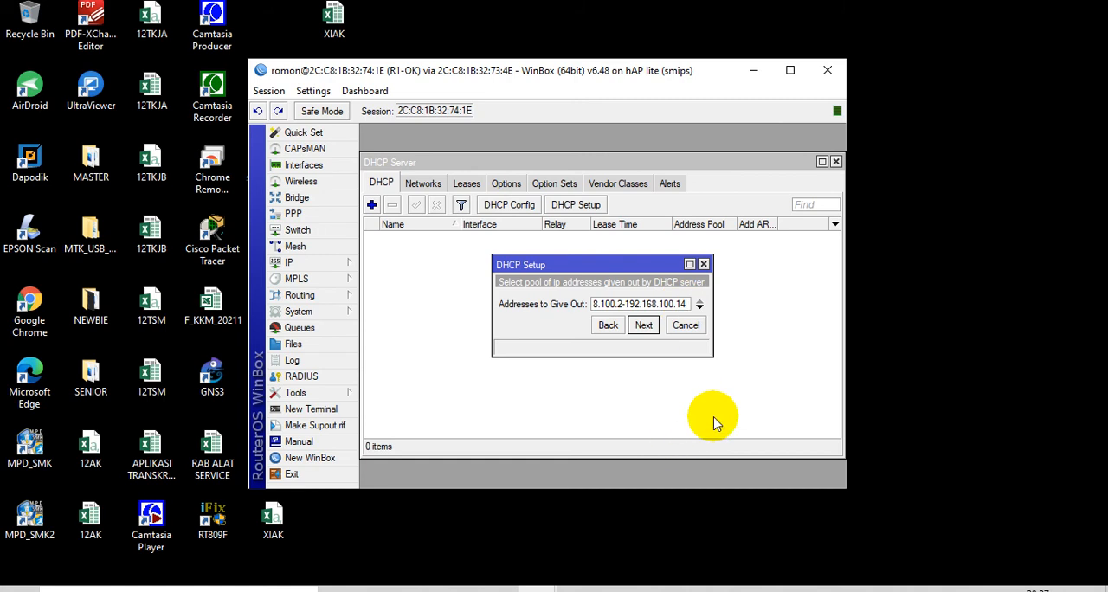
{"action": "key", "text": "BackSpace"}
{"action": "type", "text": "3"}
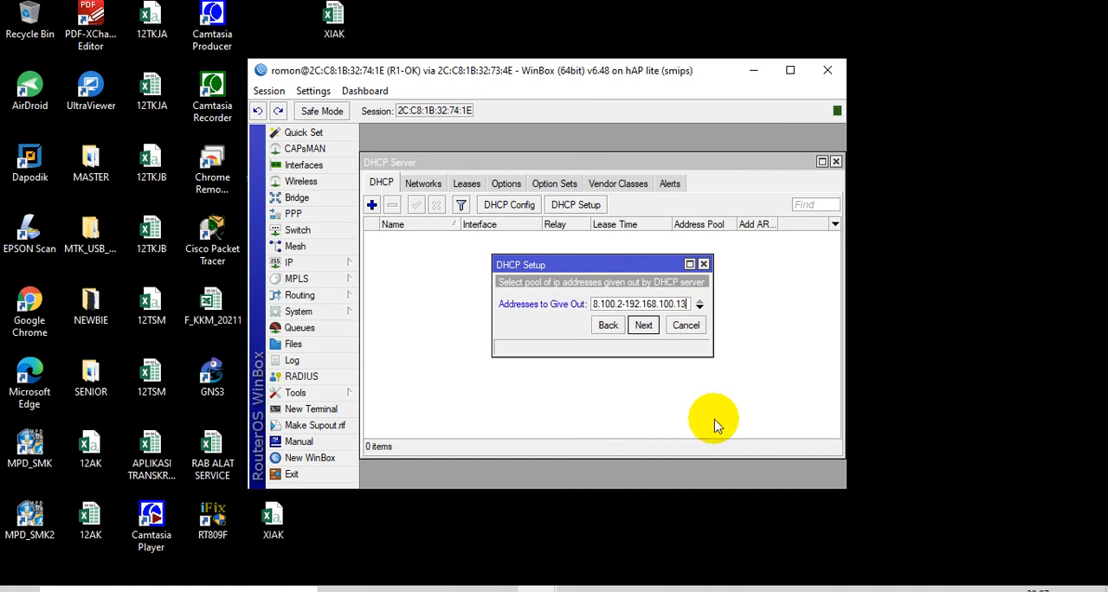
{"action": "left_click", "coordinate": [644, 327]}
{"action": "left_click", "coordinate": [644, 328]}
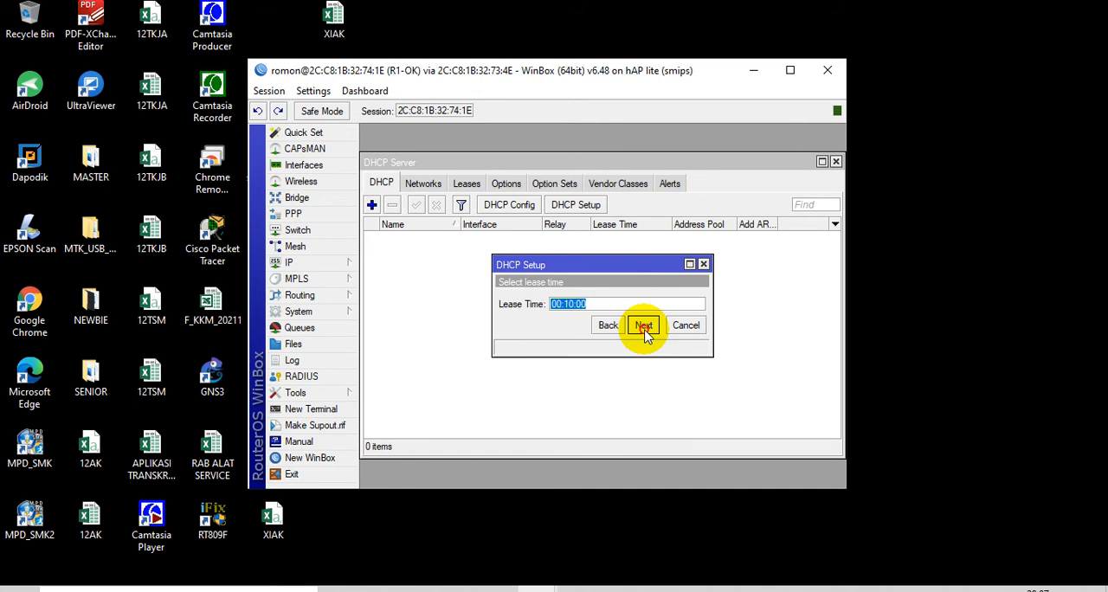
{"action": "left_click", "coordinate": [644, 329]}
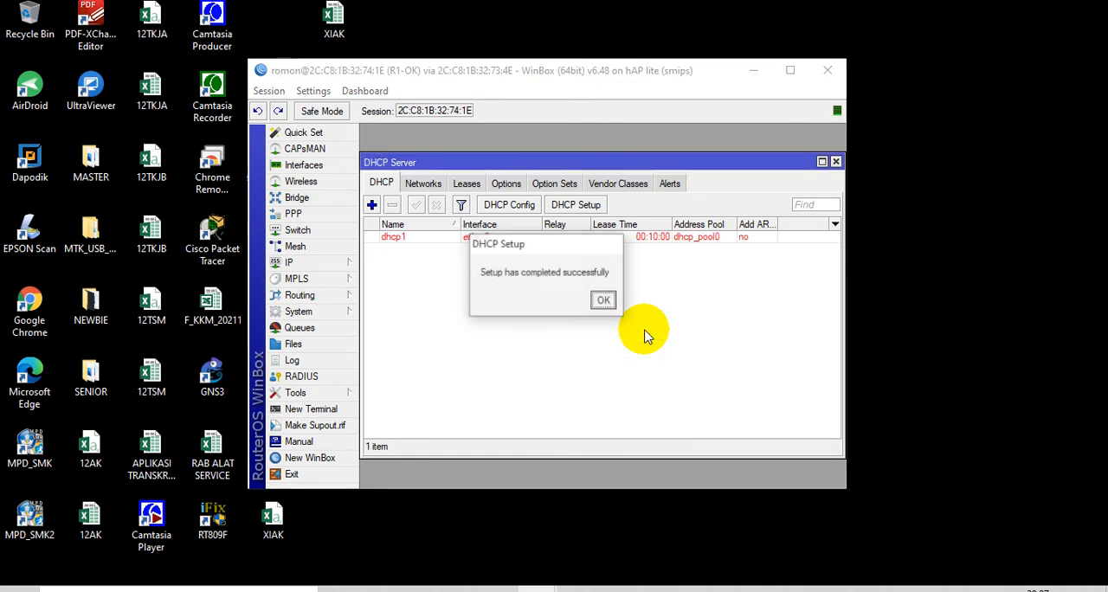
{"action": "left_click", "coordinate": [605, 298]}
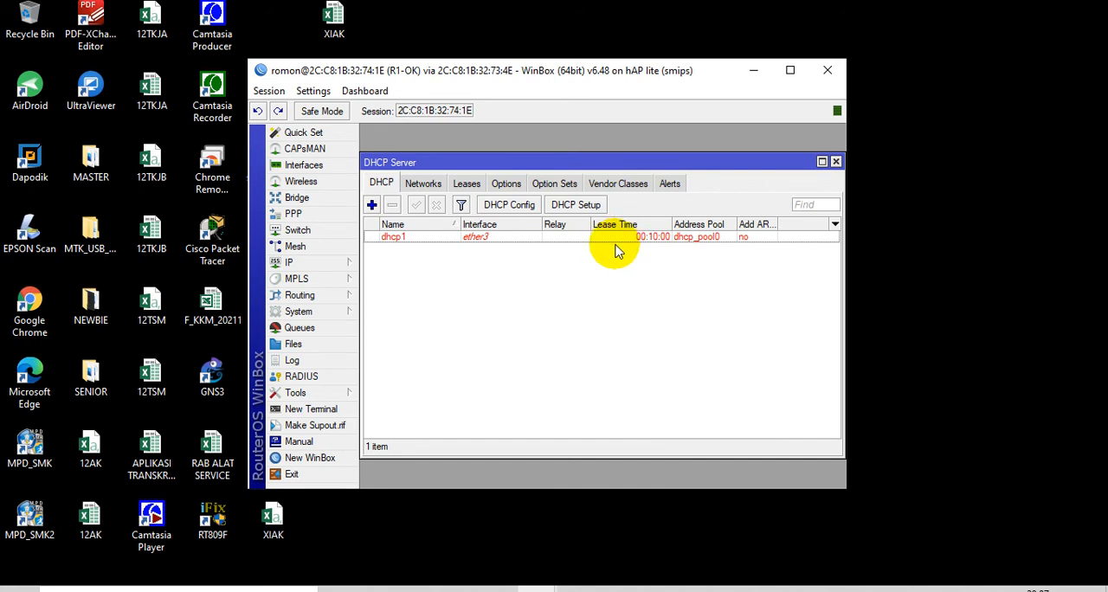
Start another DHCP server setup on ether4, accepting the proposed network and the gateway 192.168.200.1
{"action": "left_click", "coordinate": [574, 208]}
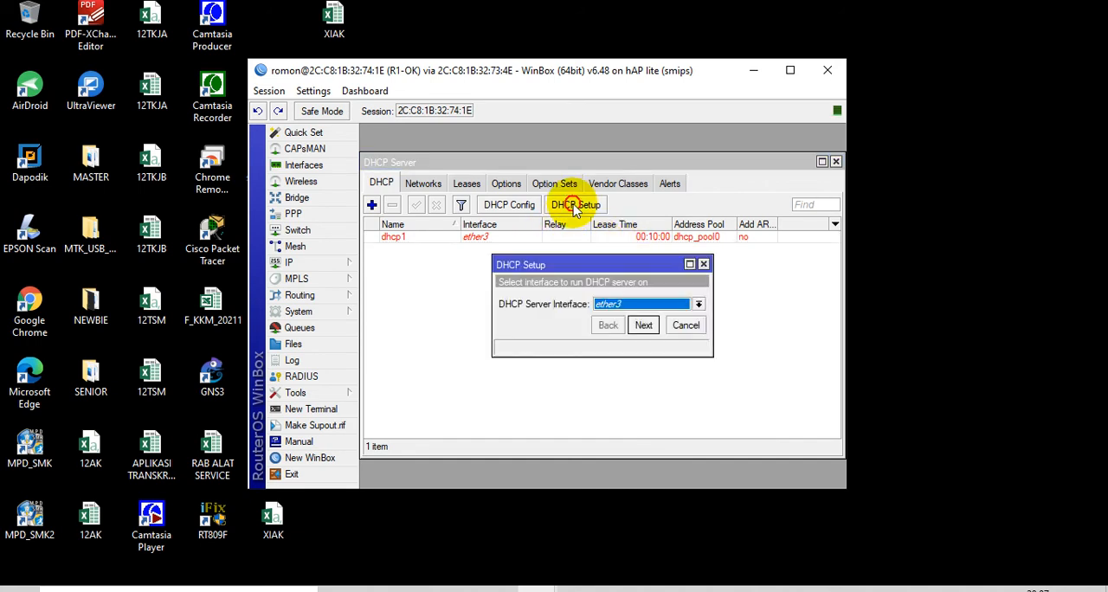
{"action": "left_click", "coordinate": [658, 304]}
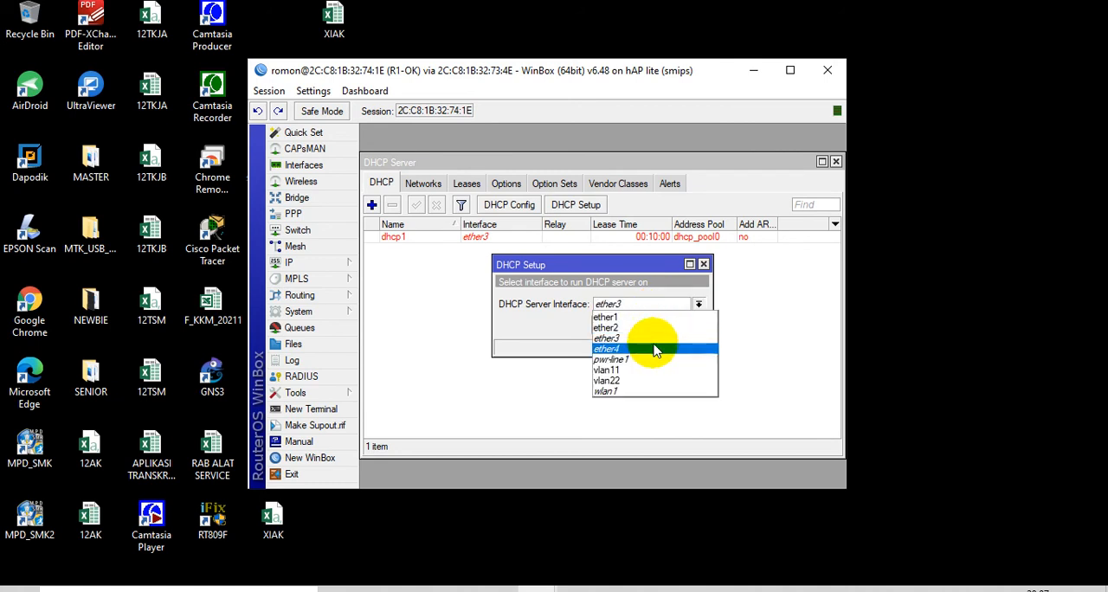
{"action": "left_click", "coordinate": [655, 349]}
{"action": "left_click", "coordinate": [644, 328]}
{"action": "left_click", "coordinate": [644, 327]}
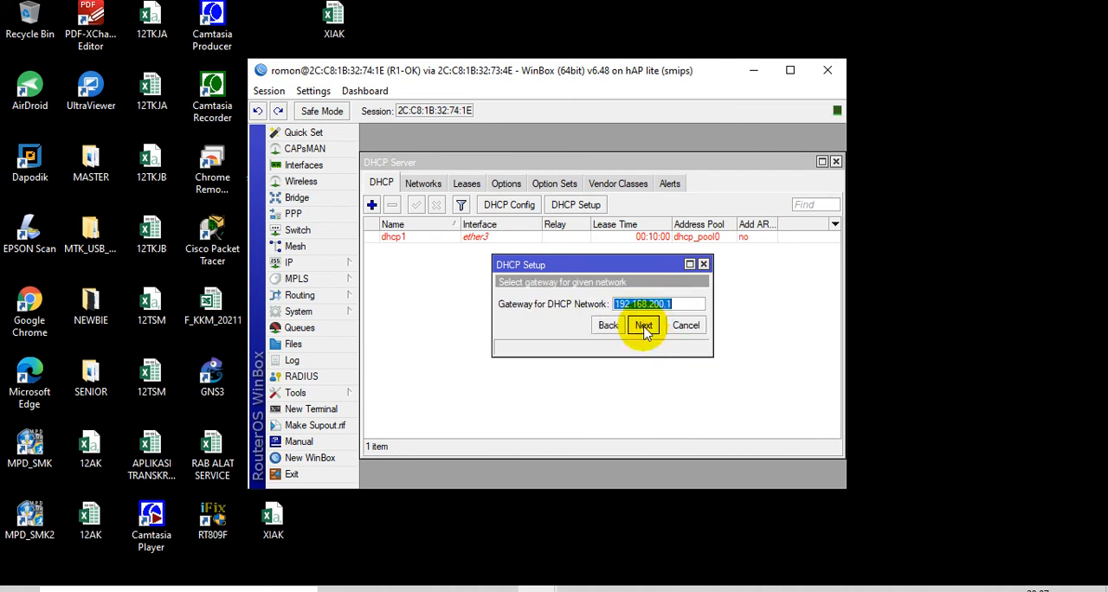
{"action": "left_click", "coordinate": [644, 327]}
Set ether4's DHCP address pool to 192.168.200.2-192.168.200.12 and finish with DNS server 192.168.1.1 and lease time 00:10:00
{"action": "left_click", "coordinate": [684, 304]}
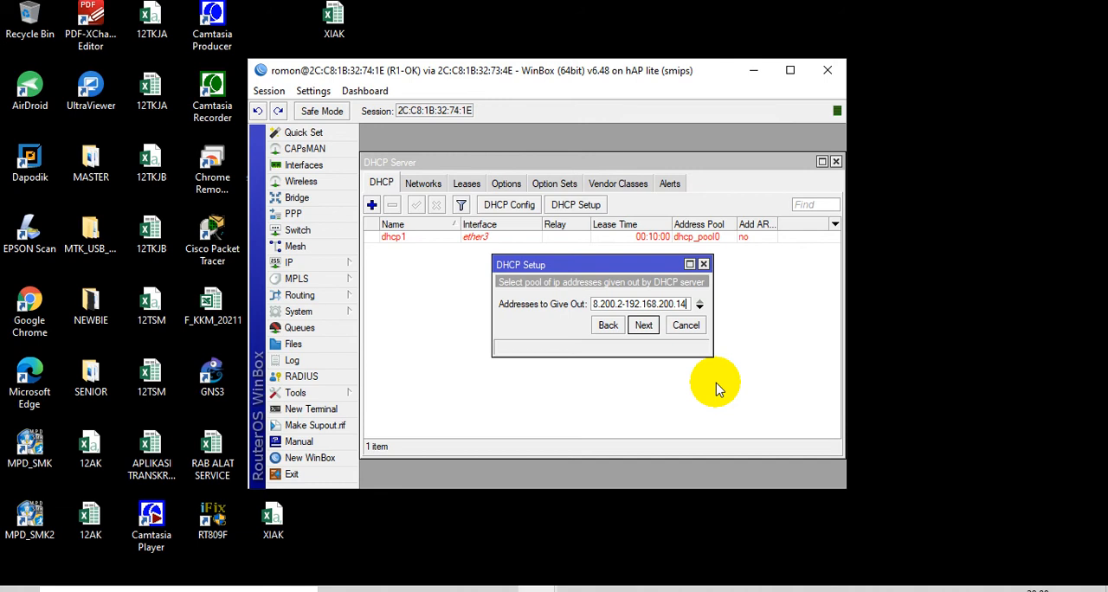
{"action": "key", "text": "BackSpace"}
{"action": "type", "text": "2"}
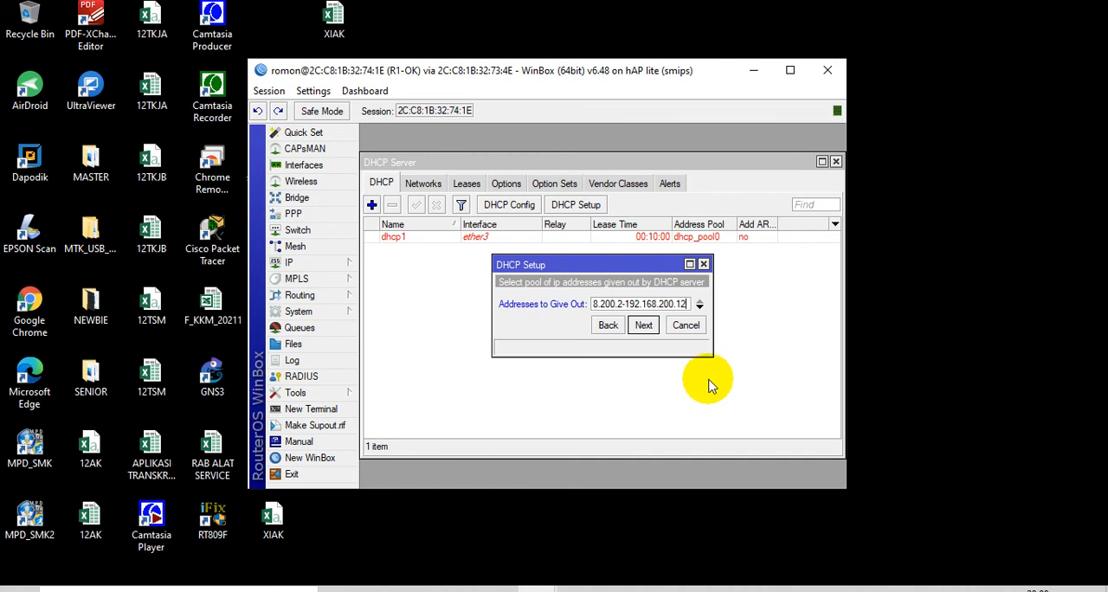
{"action": "left_click", "coordinate": [648, 332]}
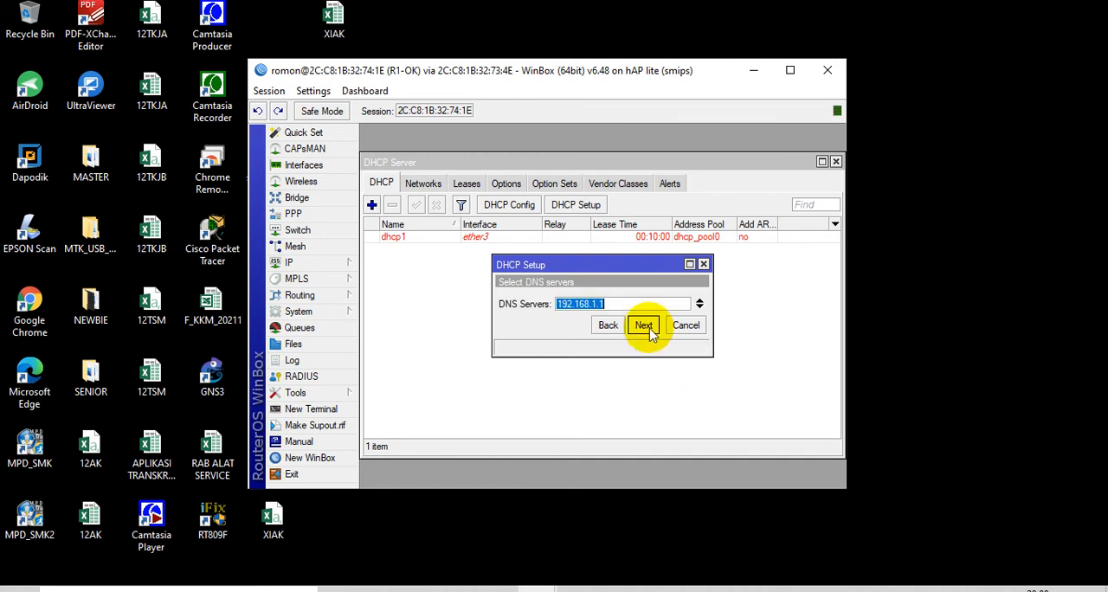
{"action": "left_click", "coordinate": [648, 329]}
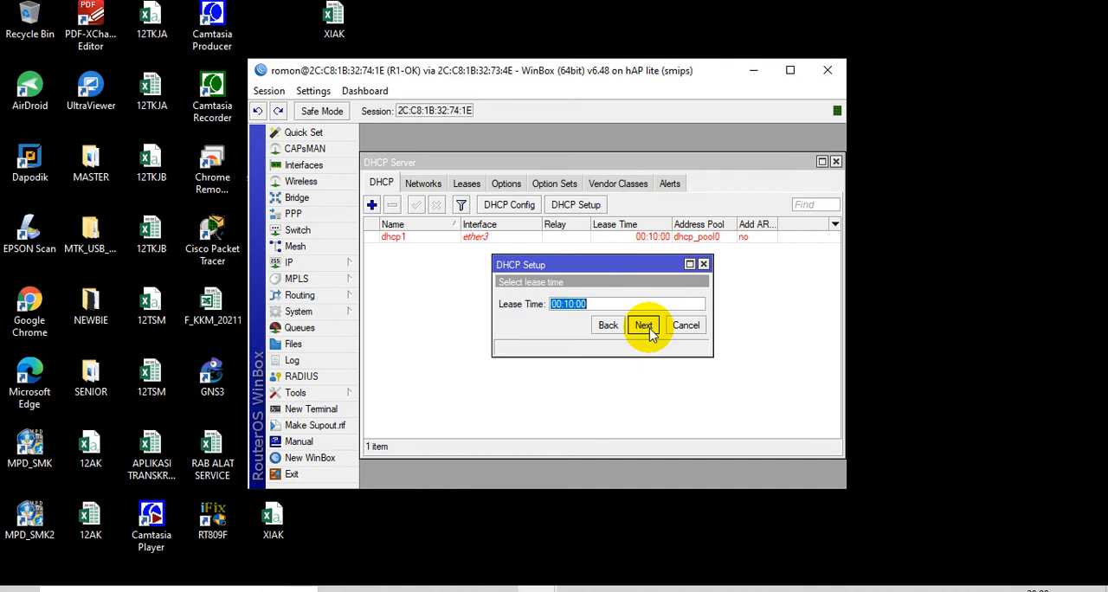
{"action": "left_click", "coordinate": [648, 329]}
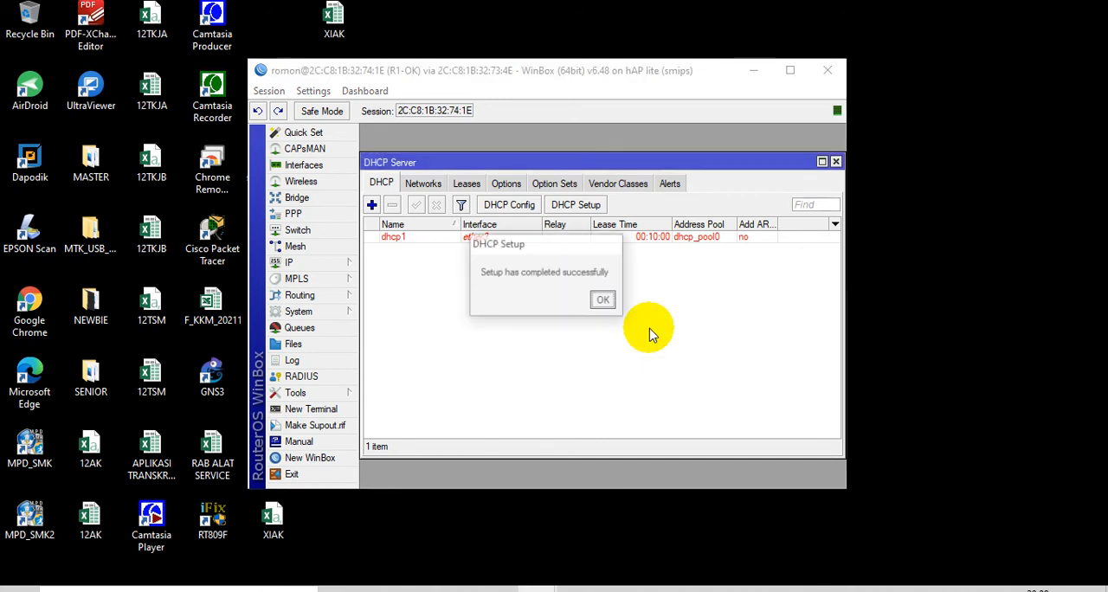
{"action": "left_click", "coordinate": [606, 299]}
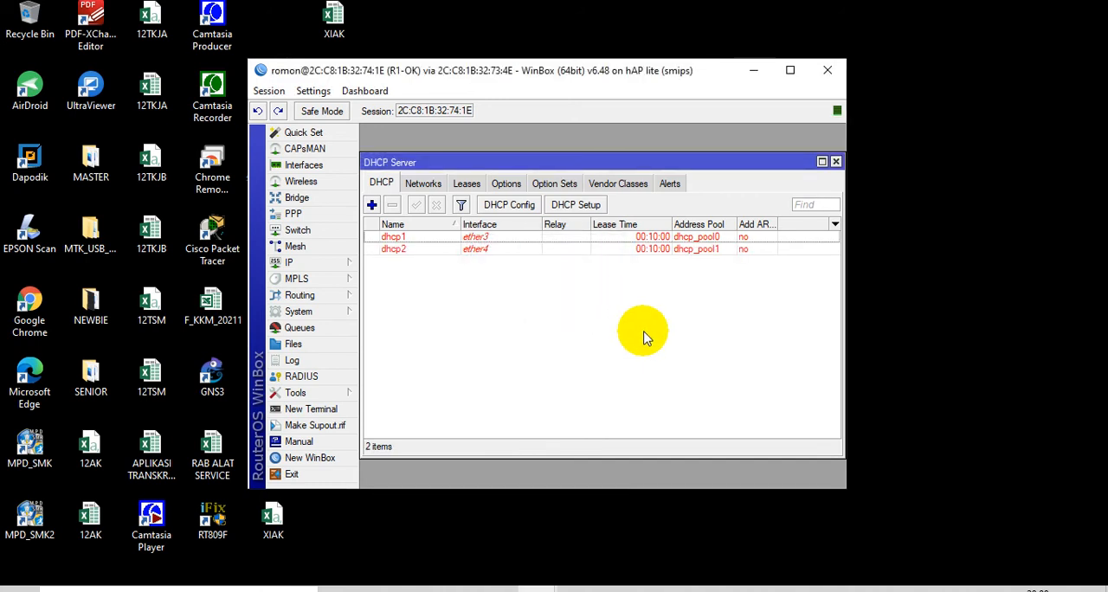
Start a DHCP server setup on vlan11, accepting the proposed network and gateway
{"action": "left_click", "coordinate": [596, 208]}
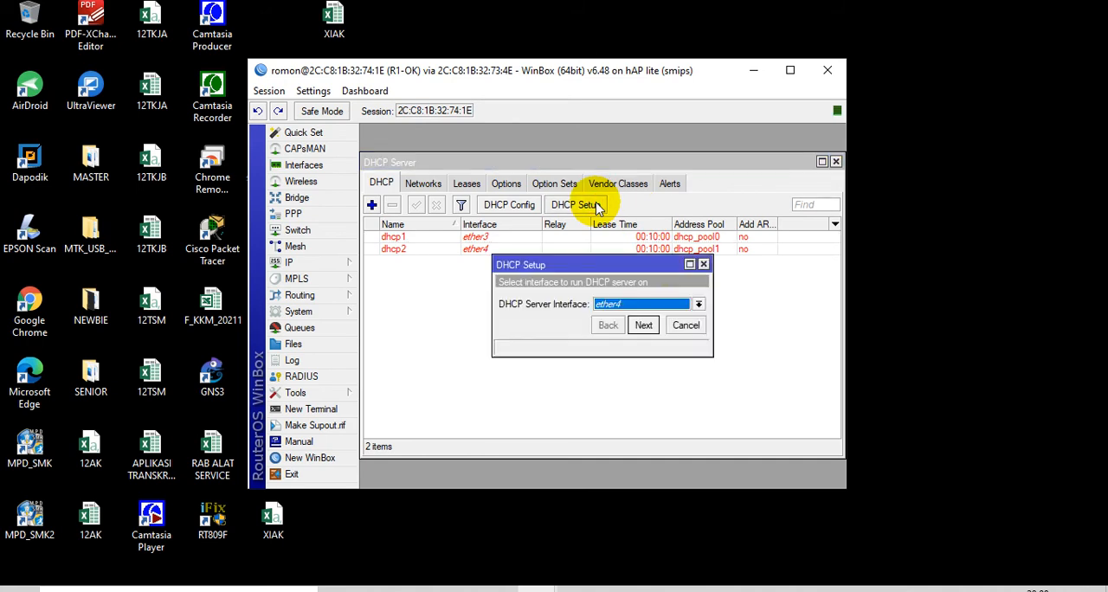
{"action": "left_click", "coordinate": [669, 307]}
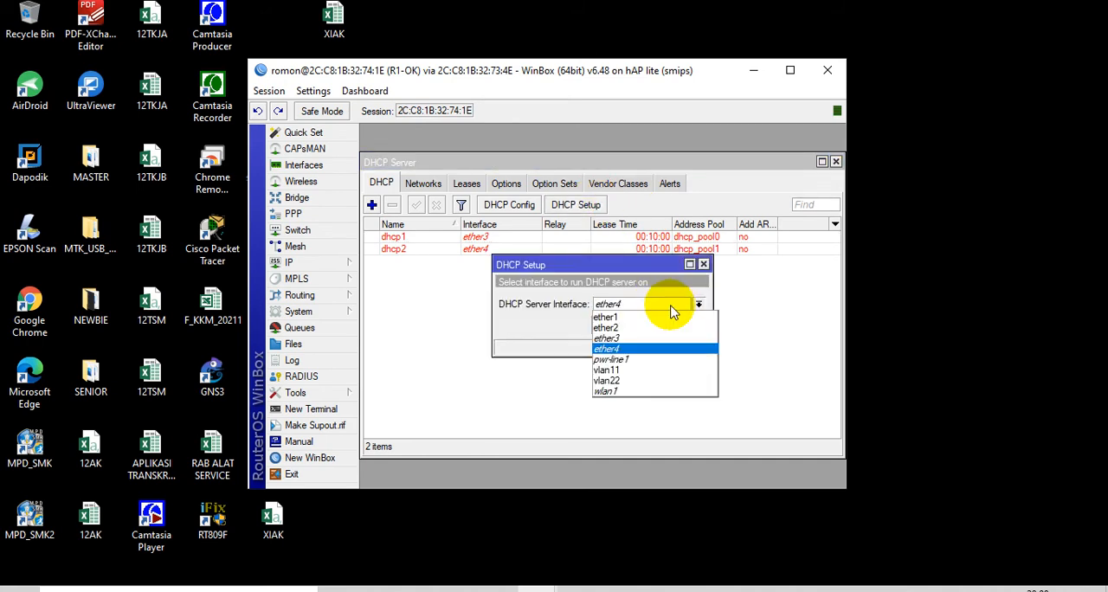
{"action": "left_click", "coordinate": [645, 371]}
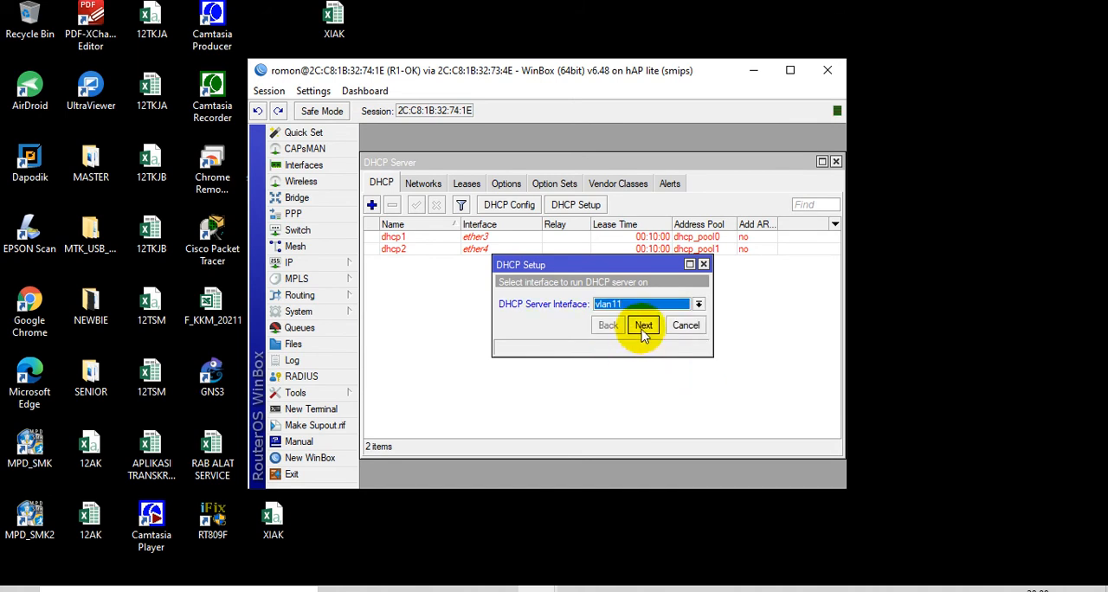
{"action": "left_click", "coordinate": [643, 327]}
{"action": "left_click", "coordinate": [644, 327]}
{"action": "left_click", "coordinate": [643, 326]}
Set vlan11's DHCP address pool to 192.168.11.2-192.168.11.26 and finish the setup with the default DNS server and lease time
{"action": "left_click", "coordinate": [684, 304]}
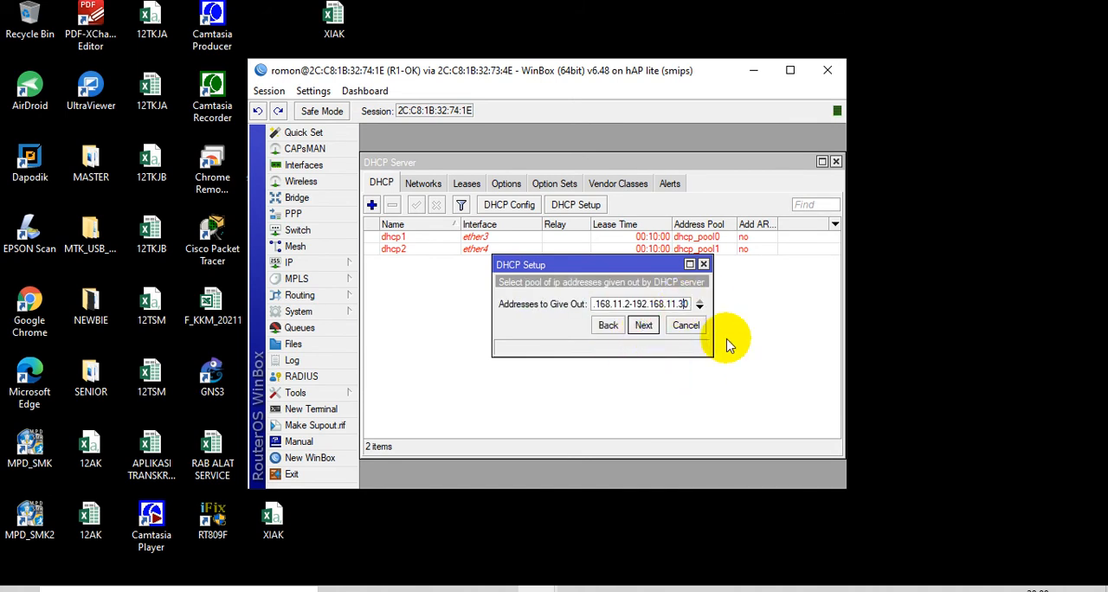
{"action": "key", "text": "BackSpace"}
{"action": "key", "text": "BackSpace"}
{"action": "type", "text": "26"}
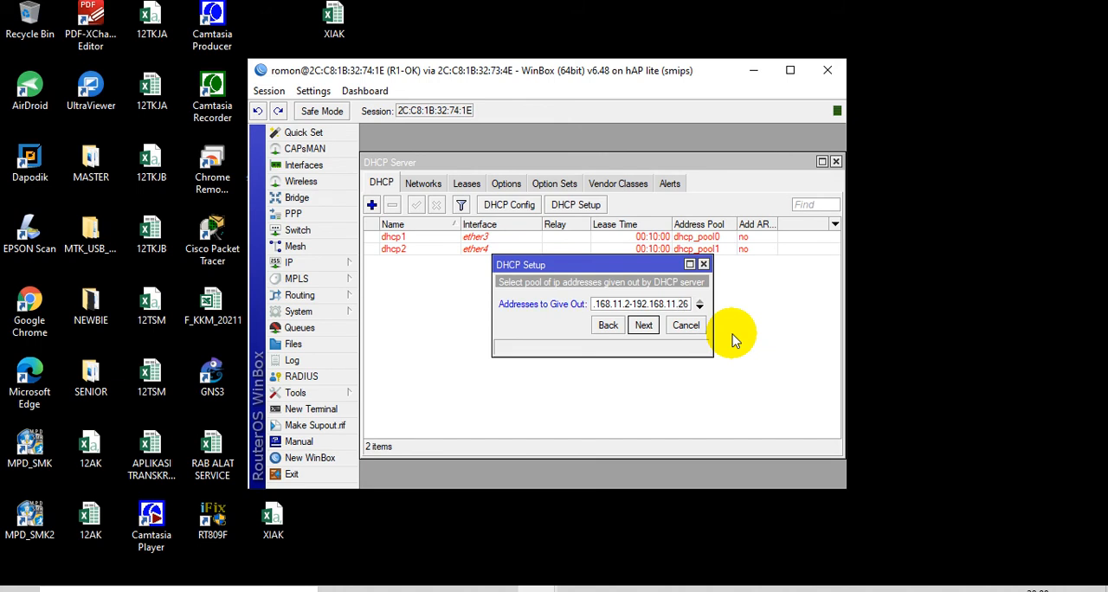
{"action": "left_click", "coordinate": [646, 327]}
{"action": "left_click", "coordinate": [648, 329]}
{"action": "left_click", "coordinate": [647, 331]}
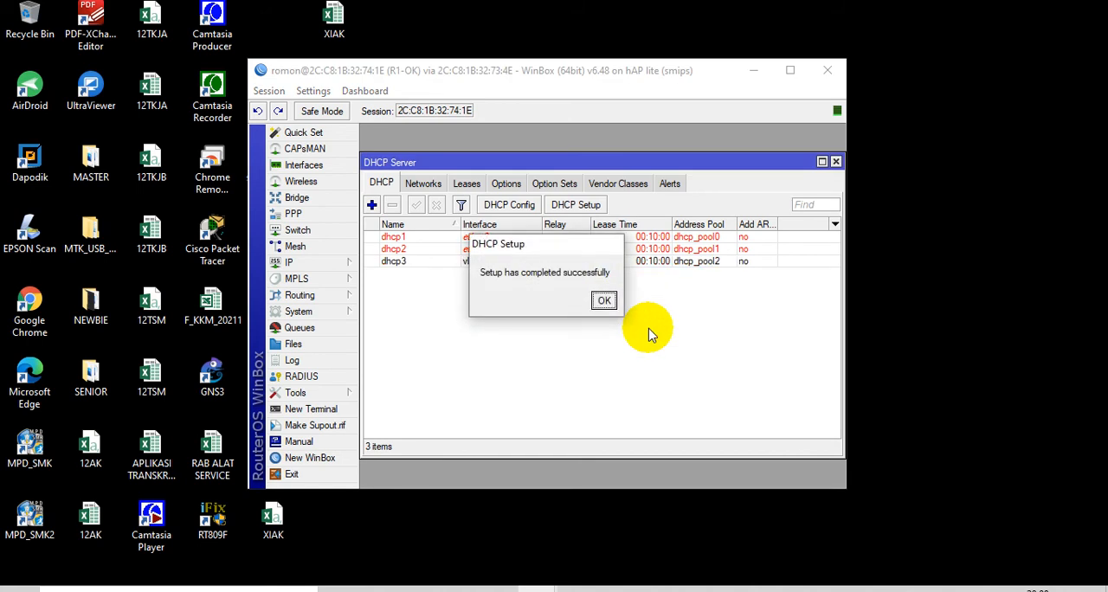
{"action": "left_click", "coordinate": [609, 299]}
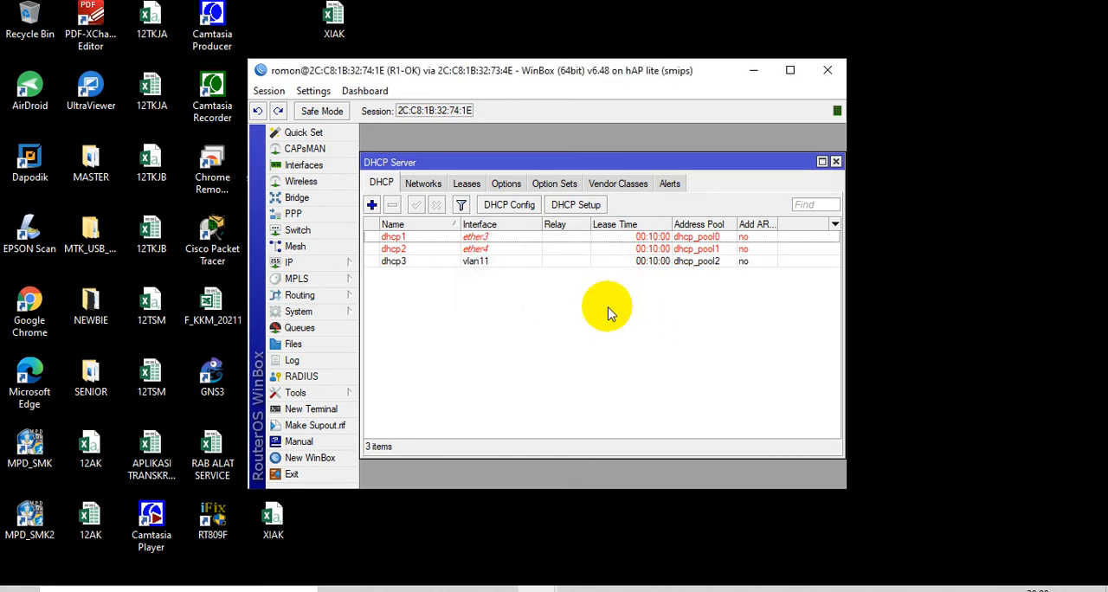
Start a DHCP server setup on vlan22, accepting the proposed network and the gateway 192.168.22.1
{"action": "left_click", "coordinate": [576, 206]}
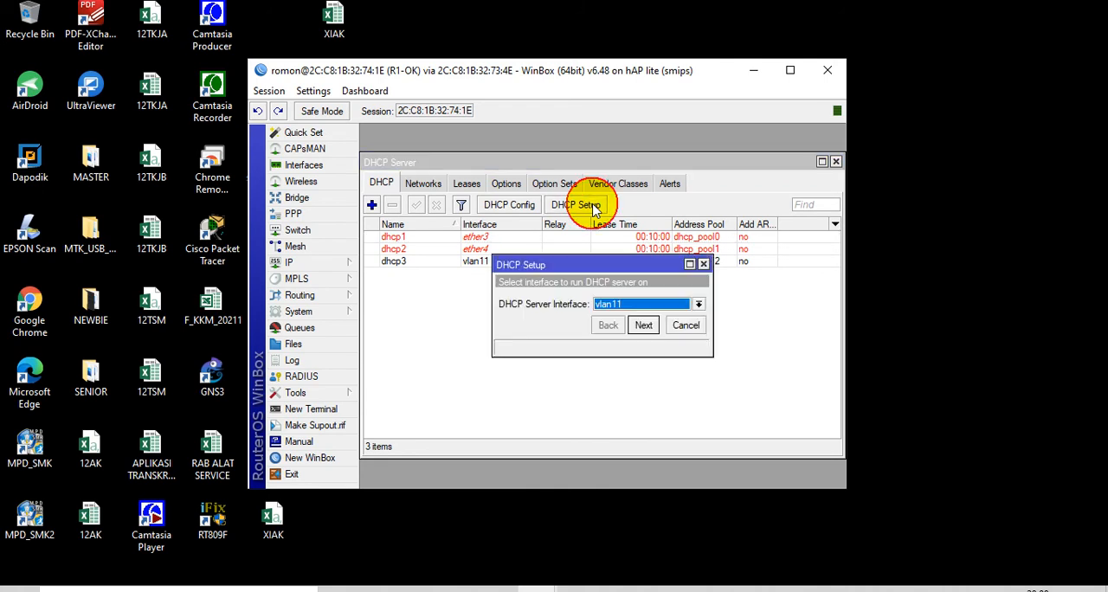
{"action": "left_click", "coordinate": [648, 303]}
{"action": "left_click", "coordinate": [636, 372]}
{"action": "left_click", "coordinate": [643, 326]}
{"action": "left_click", "coordinate": [643, 326]}
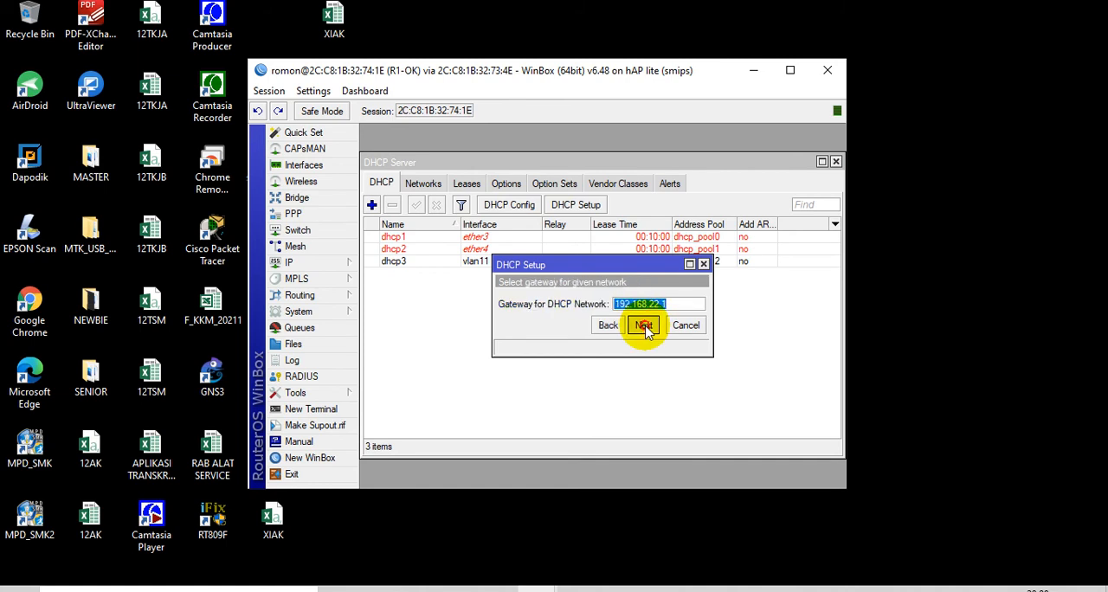
{"action": "left_click", "coordinate": [644, 329]}
Set vlan22's DHCP address pool to 192.168.22.2-192.168.22.26, finish the setup with the remaining defaults and close the DHCP server list
{"action": "key", "text": "BackSpace"}
{"action": "key", "text": "BackSpace"}
{"action": "type", "text": "22.2-192.168.22.26"}
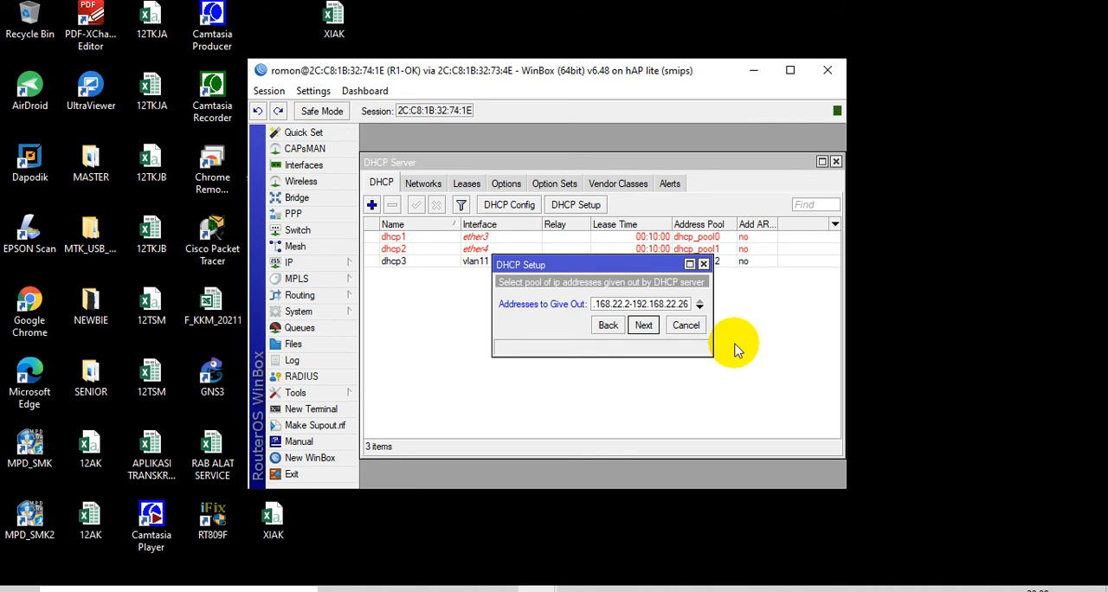
{"action": "left_click", "coordinate": [643, 327]}
{"action": "left_click", "coordinate": [643, 327]}
{"action": "left_click", "coordinate": [643, 326]}
{"action": "left_click", "coordinate": [604, 301]}
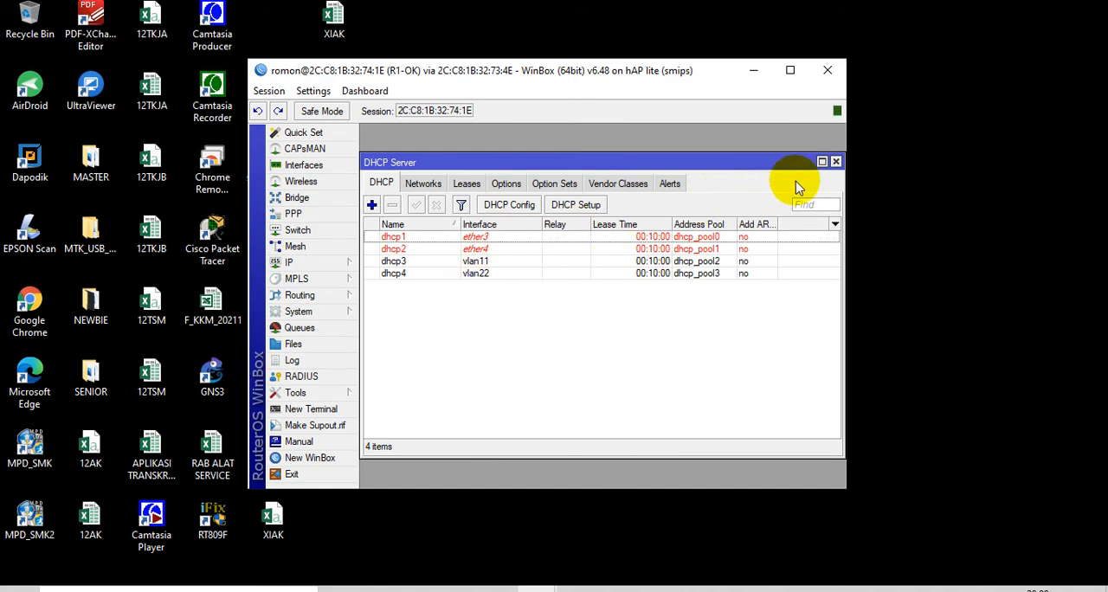
{"action": "left_click", "coordinate": [835, 163]}
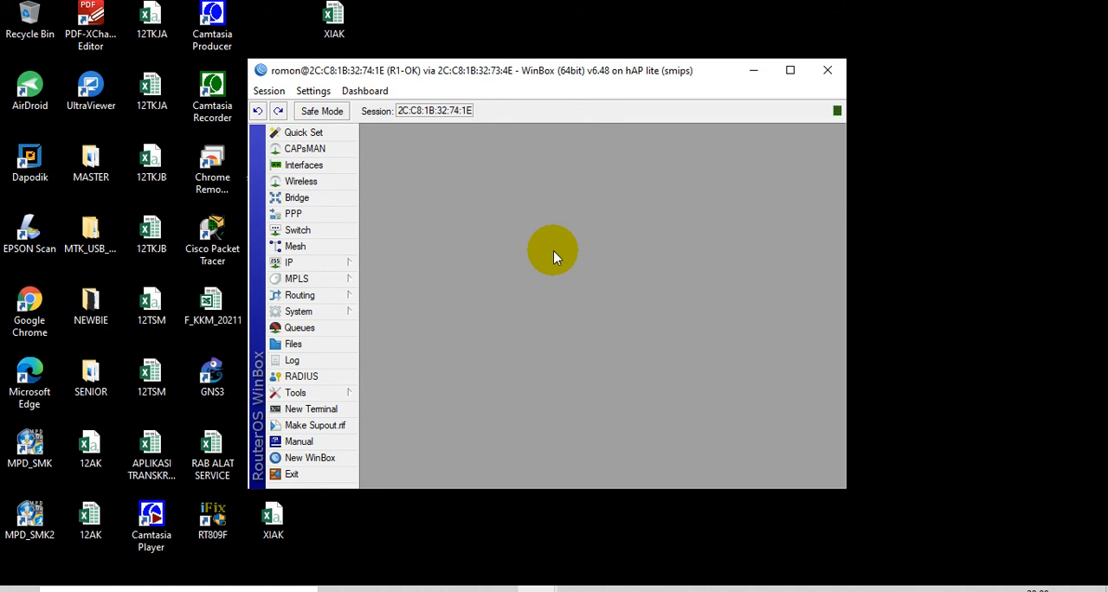
Enable the wireless interface wlan1 on R1-OK
{"action": "left_click", "coordinate": [334, 185]}
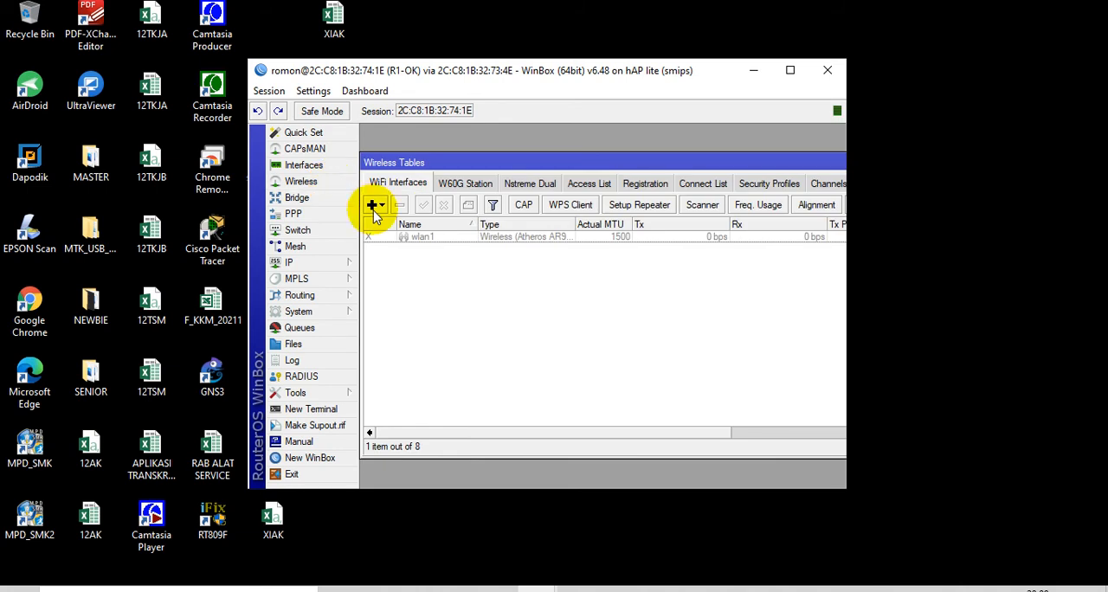
{"action": "left_click", "coordinate": [445, 242]}
{"action": "left_click", "coordinate": [423, 205]}
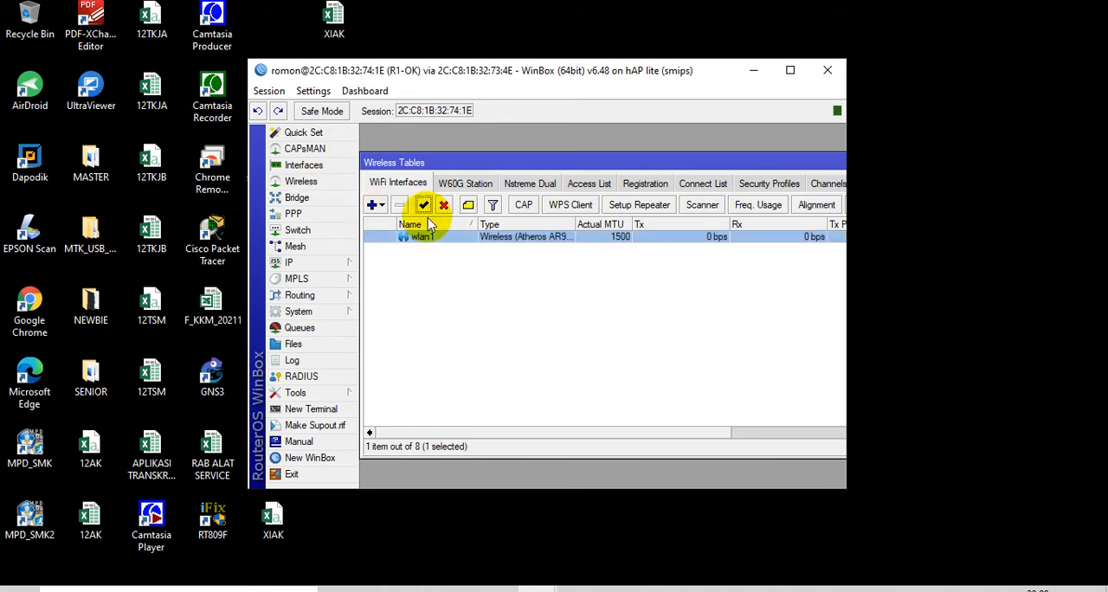
Set wlan1's wireless mode to ap bridge and its SSID to STAFKAR, and save the interface settings
{"action": "double_click", "coordinate": [433, 238]}
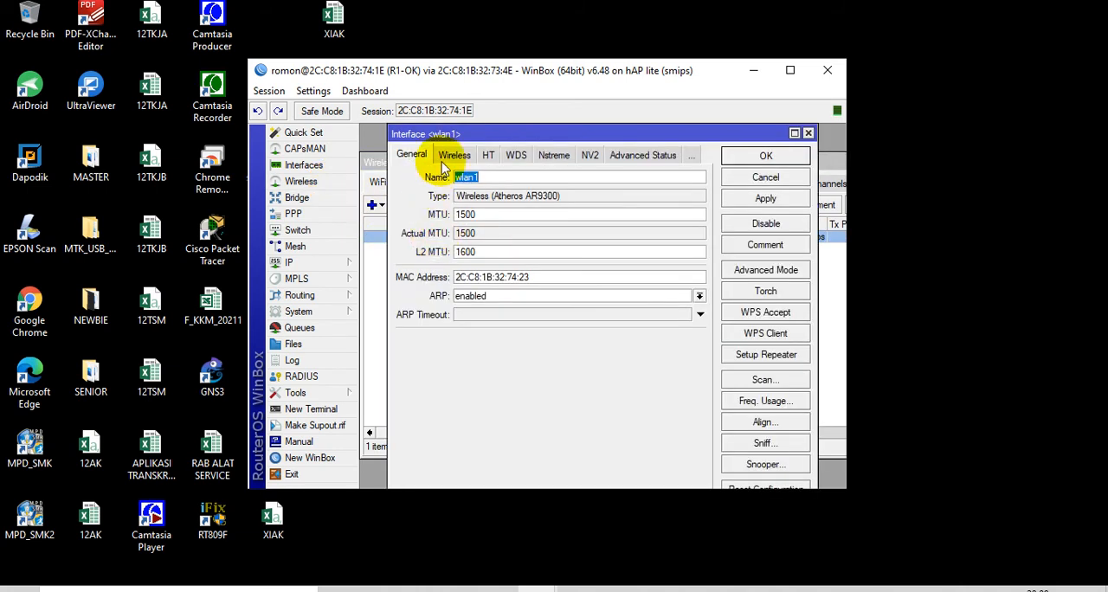
{"action": "left_click", "coordinate": [450, 155]}
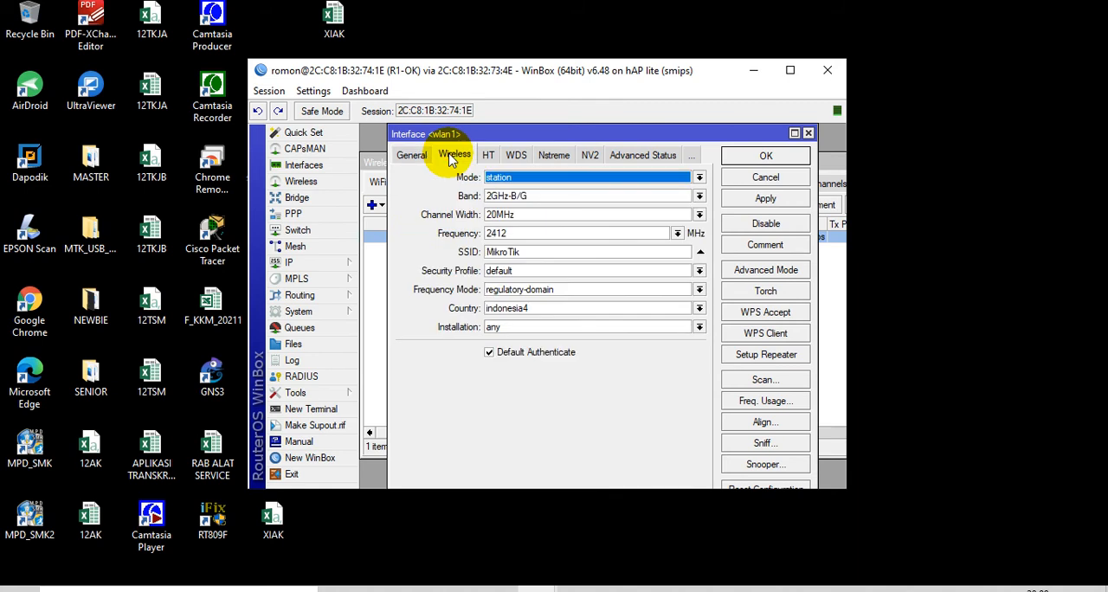
{"action": "left_click", "coordinate": [554, 178]}
{"action": "left_click", "coordinate": [551, 202]}
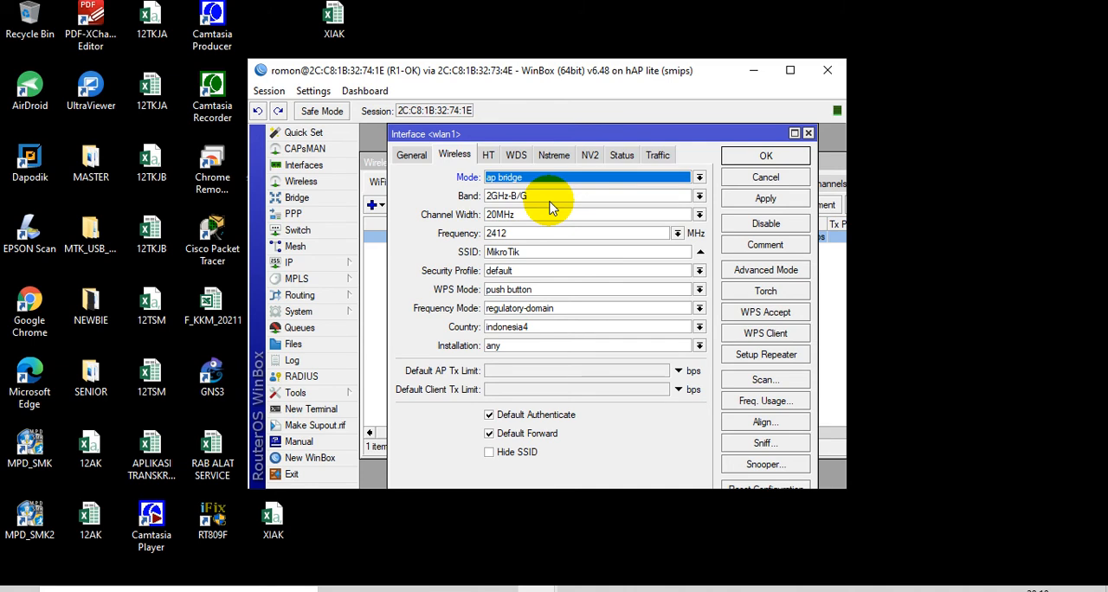
{"action": "left_click", "coordinate": [446, 249]}
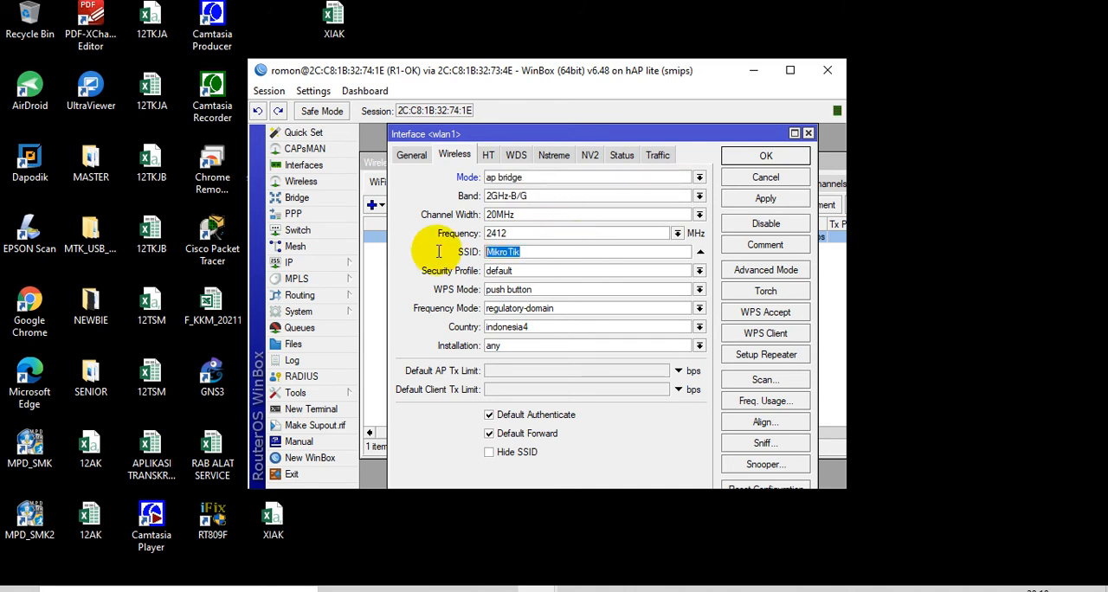
{"action": "type", "text": "ST"}
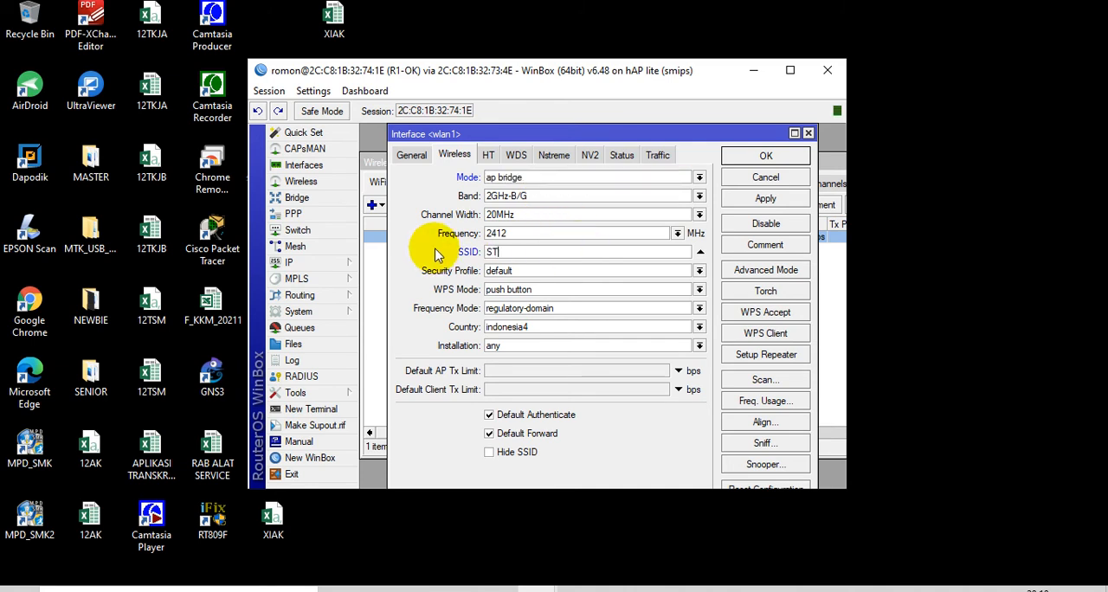
{"action": "type", "text": "AFKAR"}
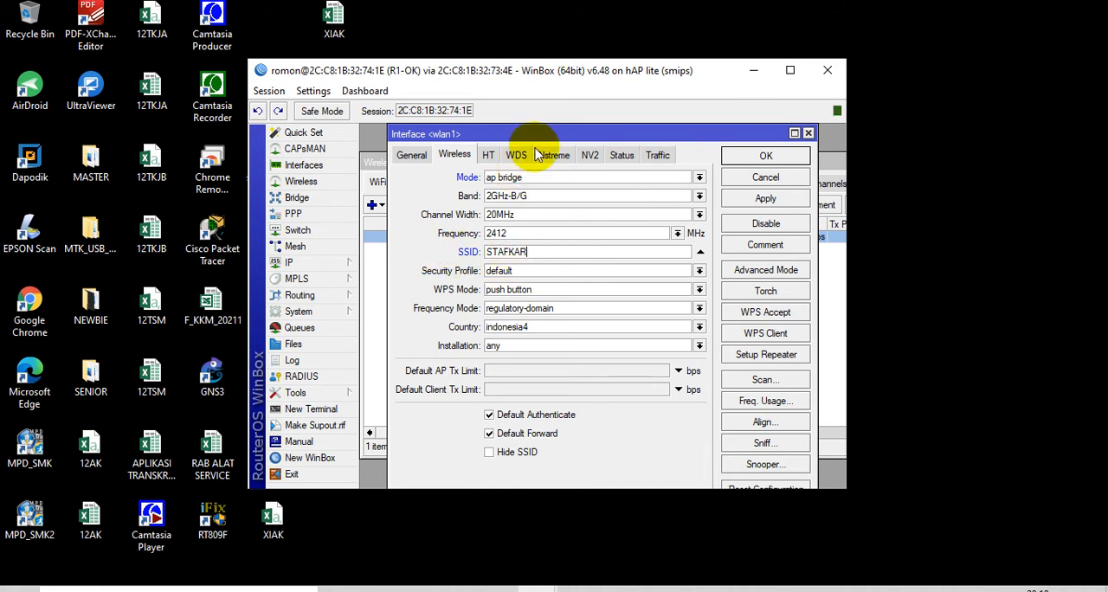
{"action": "left_click", "coordinate": [766, 158]}
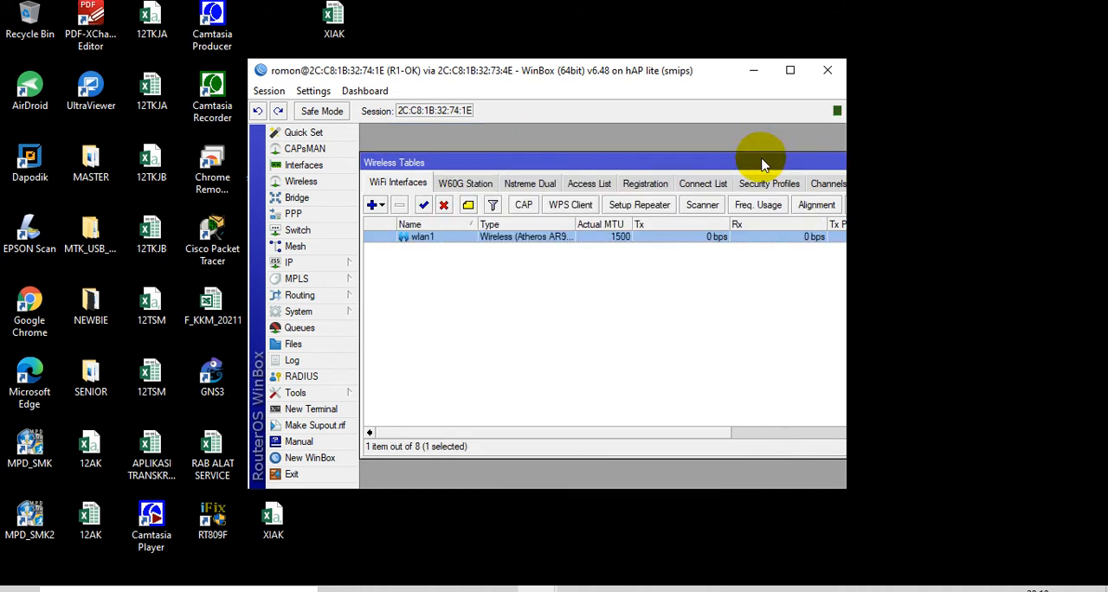
{"action": "left_click_drag", "start_coordinate": [831, 168], "coordinate": [803, 173]}
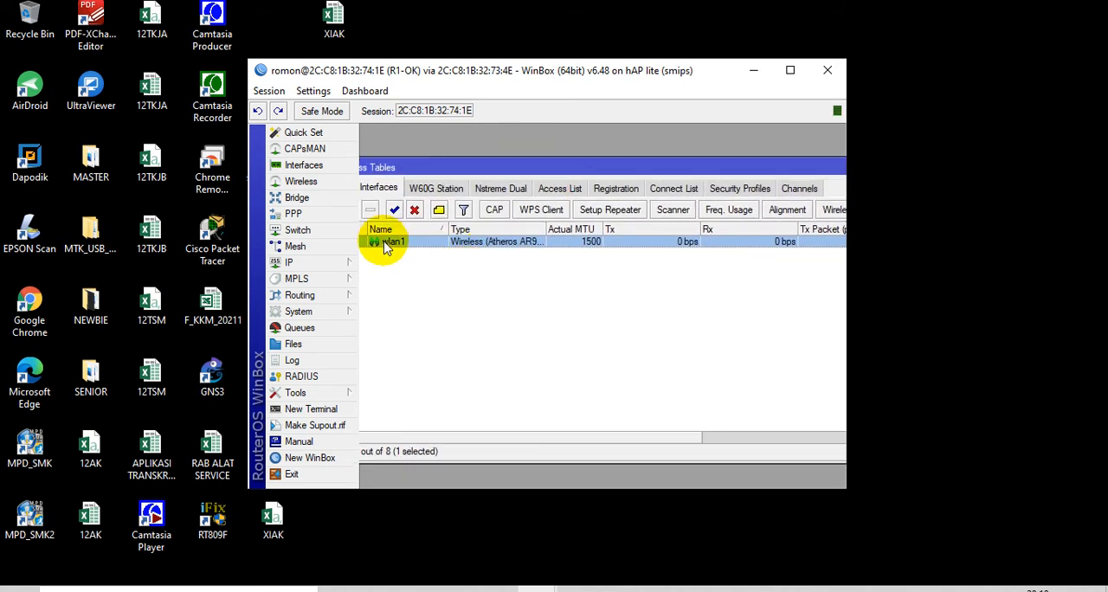
Start a Hotspot setup on wlan1, accepting the local network address 192.168.33.1/28 with Masquerade Network enabled
{"action": "left_click", "coordinate": [340, 265]}
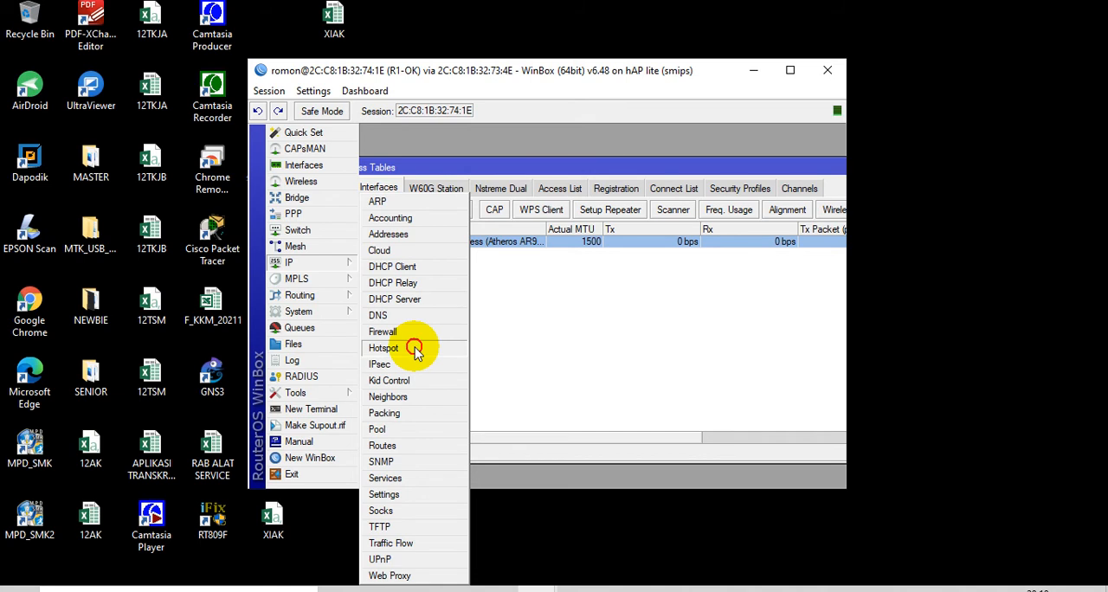
{"action": "left_click", "coordinate": [415, 350]}
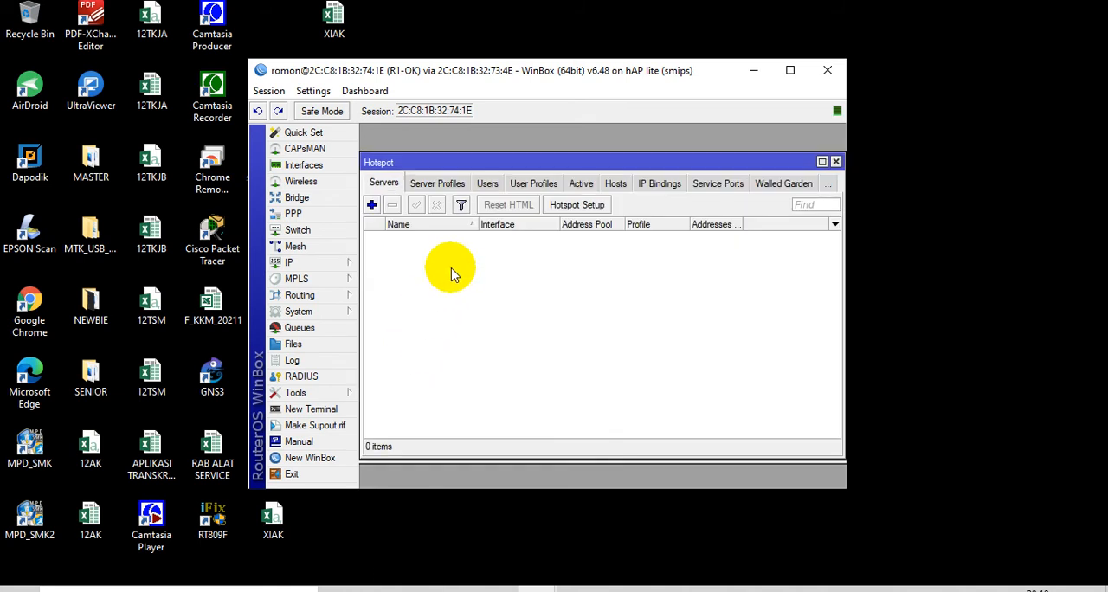
{"action": "left_click", "coordinate": [578, 205]}
{"action": "left_click", "coordinate": [627, 299]}
{"action": "left_click", "coordinate": [625, 293]}
{"action": "left_click", "coordinate": [649, 334]}
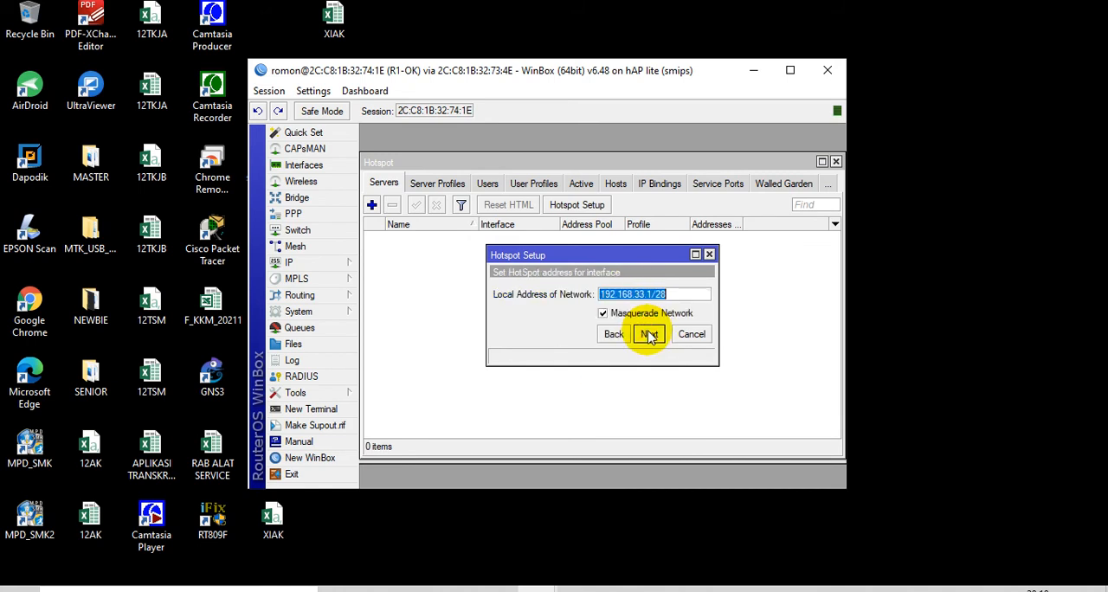
{"action": "left_click", "coordinate": [649, 334]}
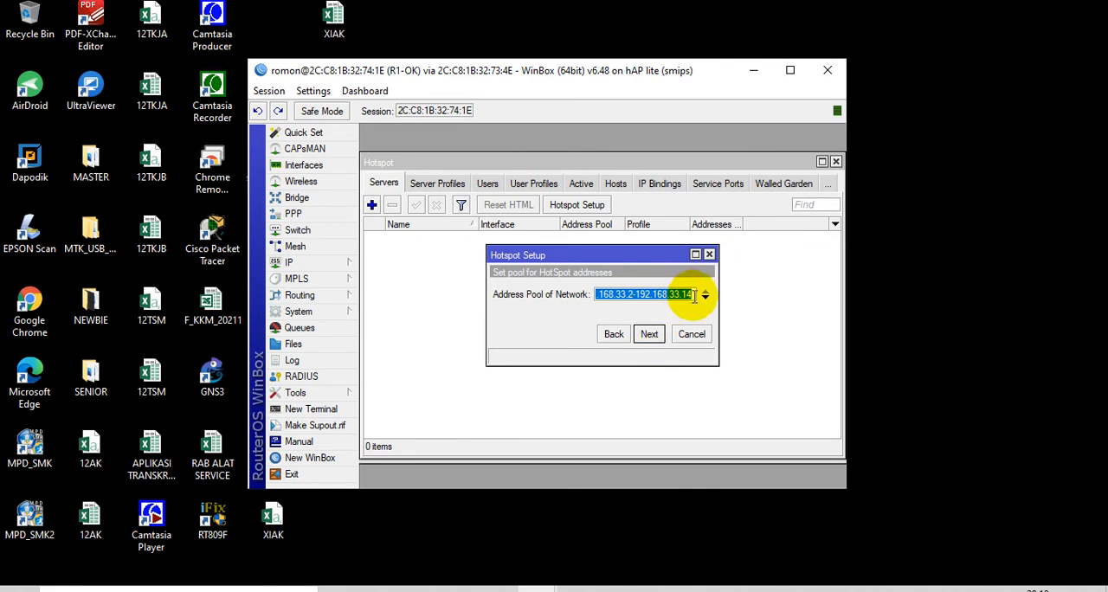
Set the hotspot's address pool to 192.168.33.2-192.168.33.12 and continue the setup
{"action": "left_click", "coordinate": [694, 296]}
{"action": "key", "text": "BackSpace"}
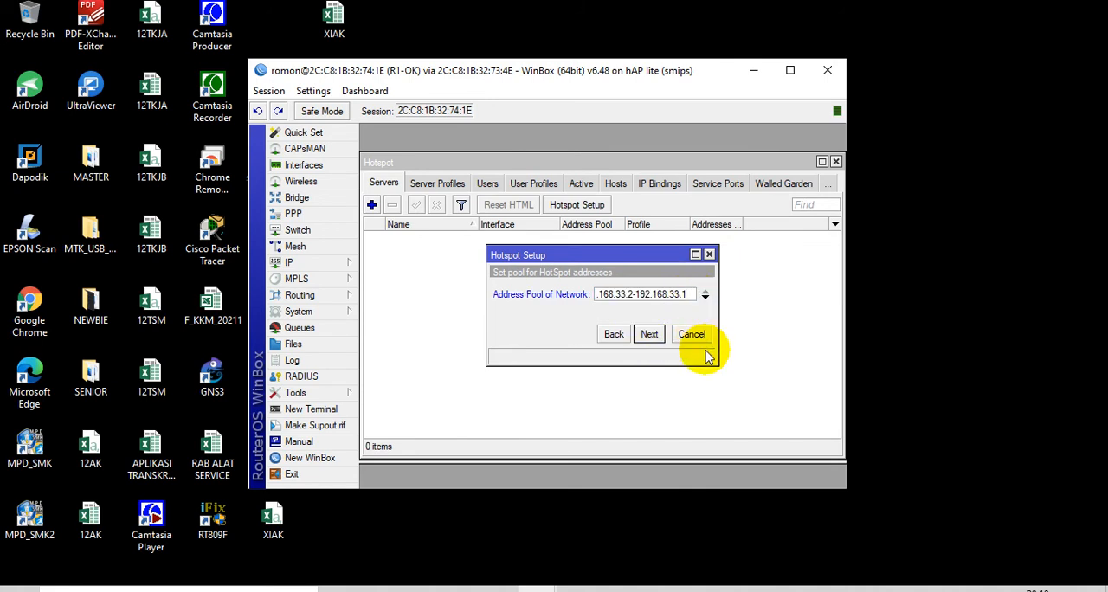
{"action": "left_click", "coordinate": [649, 335]}
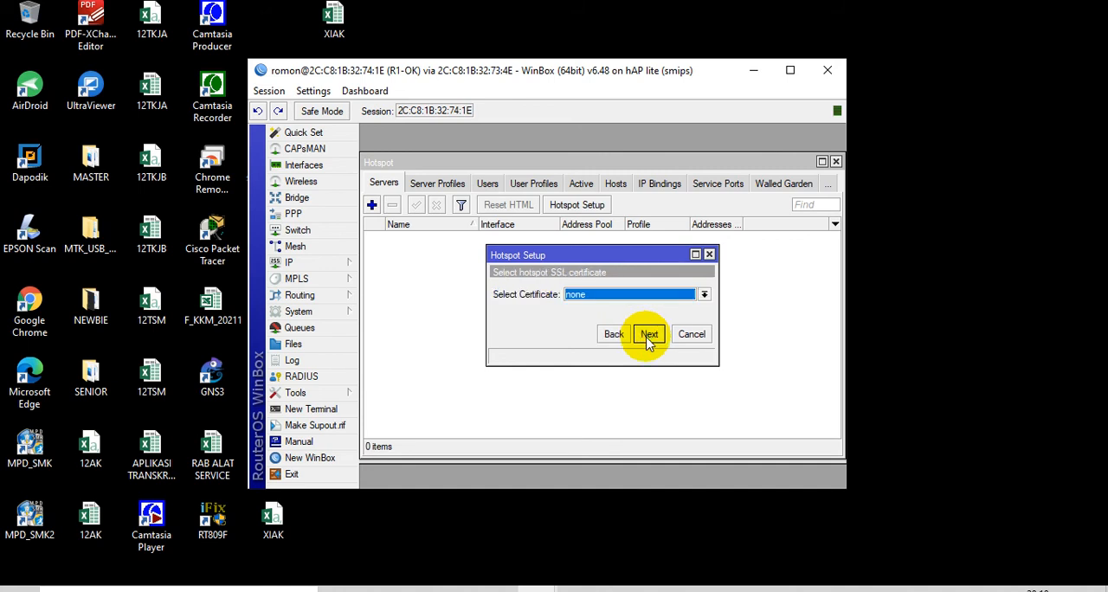
Keep certificate none, SMTP server 0.0.0.0 and the default DNS servers, and set the hotspot's DNS name to staff.com
{"action": "left_click", "coordinate": [654, 339]}
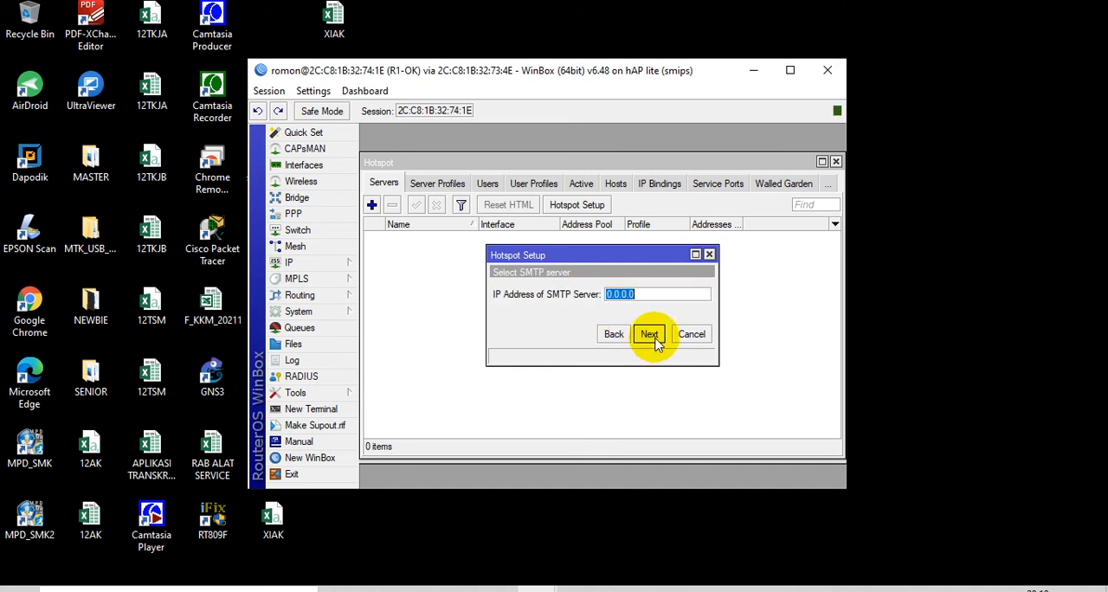
{"action": "left_click", "coordinate": [652, 336]}
{"action": "left_click", "coordinate": [655, 343]}
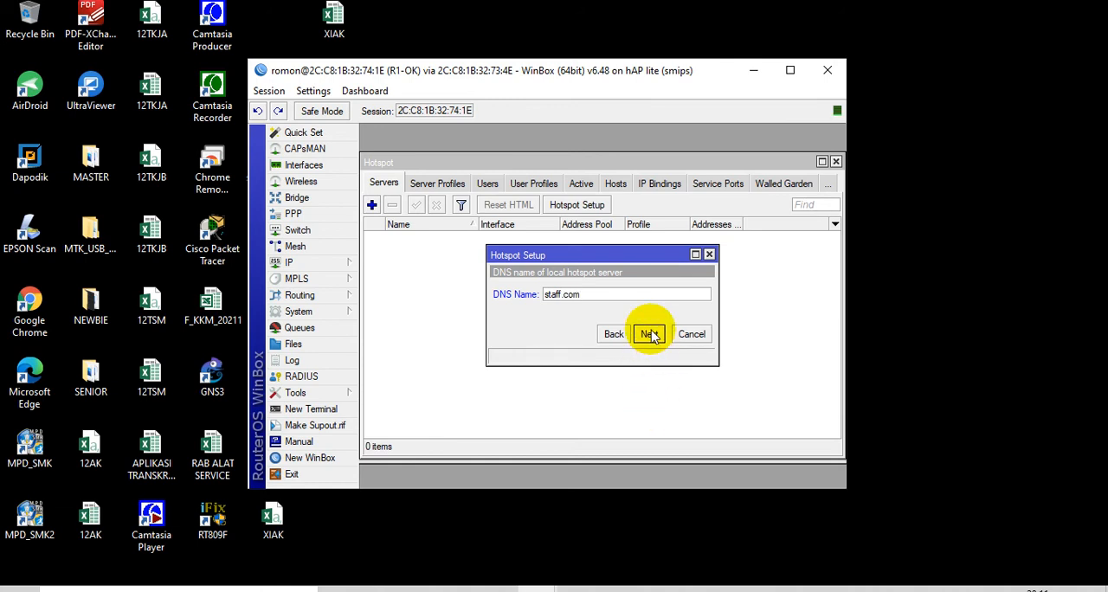
{"action": "left_click", "coordinate": [651, 336]}
Enter the password for the local hotspot user admin and complete the Hotspot setup
{"action": "left_click", "coordinate": [649, 315]}
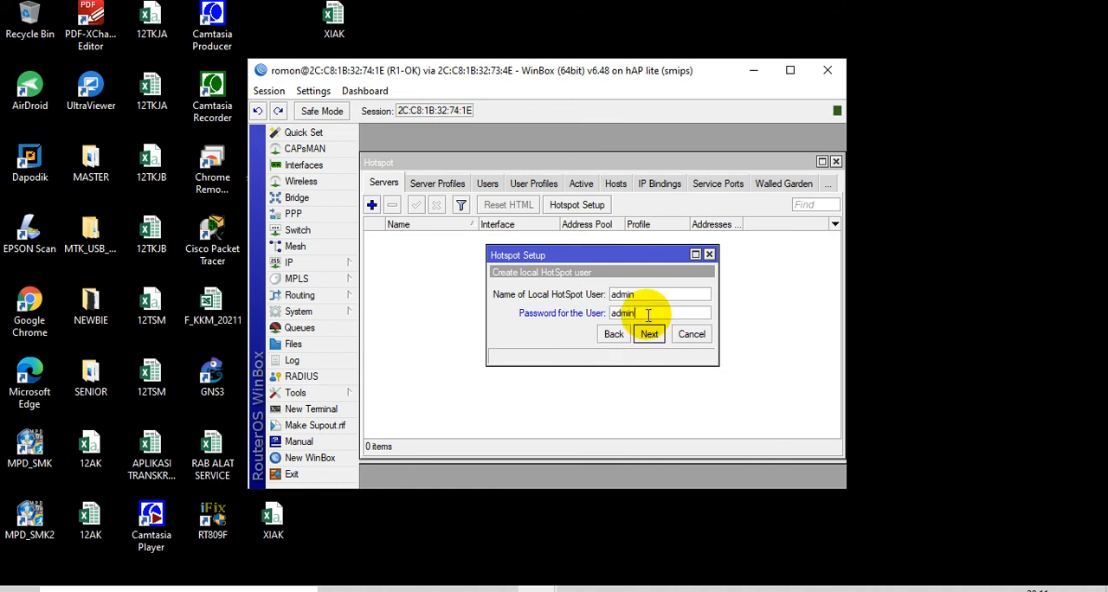
{"action": "left_click", "coordinate": [648, 335]}
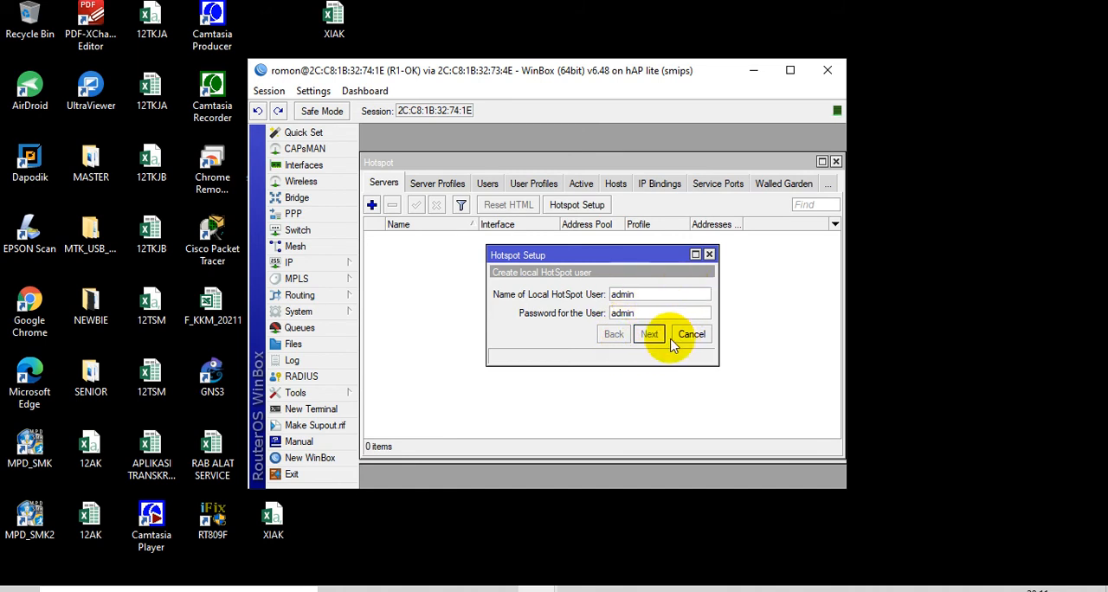
{"action": "left_click", "coordinate": [603, 300]}
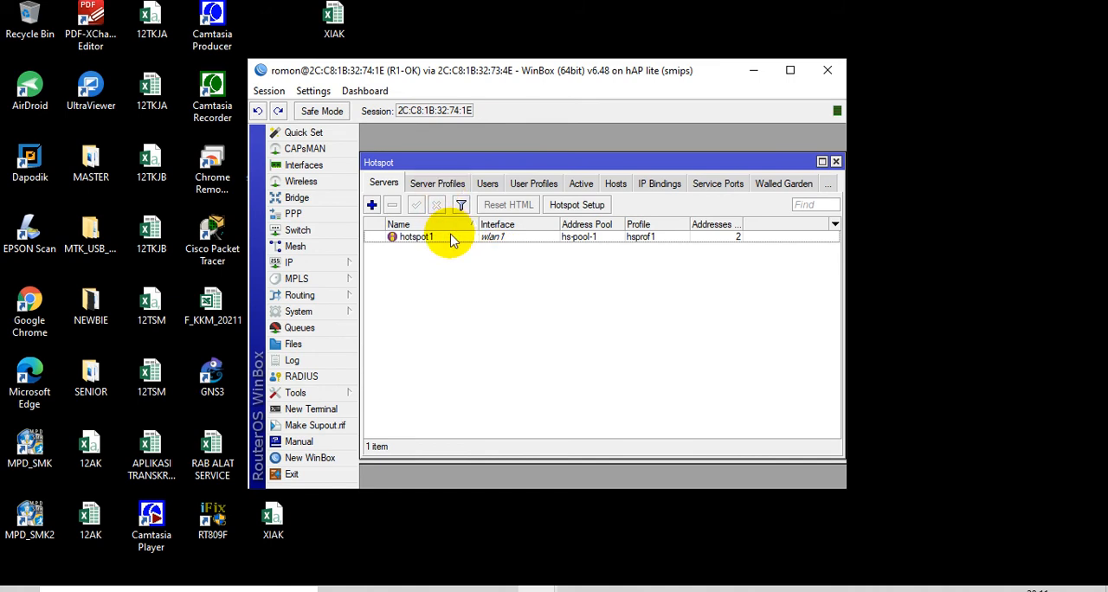
In server profile hsprof1's login methods, turn off Cookie and enable HTTP PAP alongside HTTP CHAP, and save the profile
{"action": "left_click", "coordinate": [440, 185]}
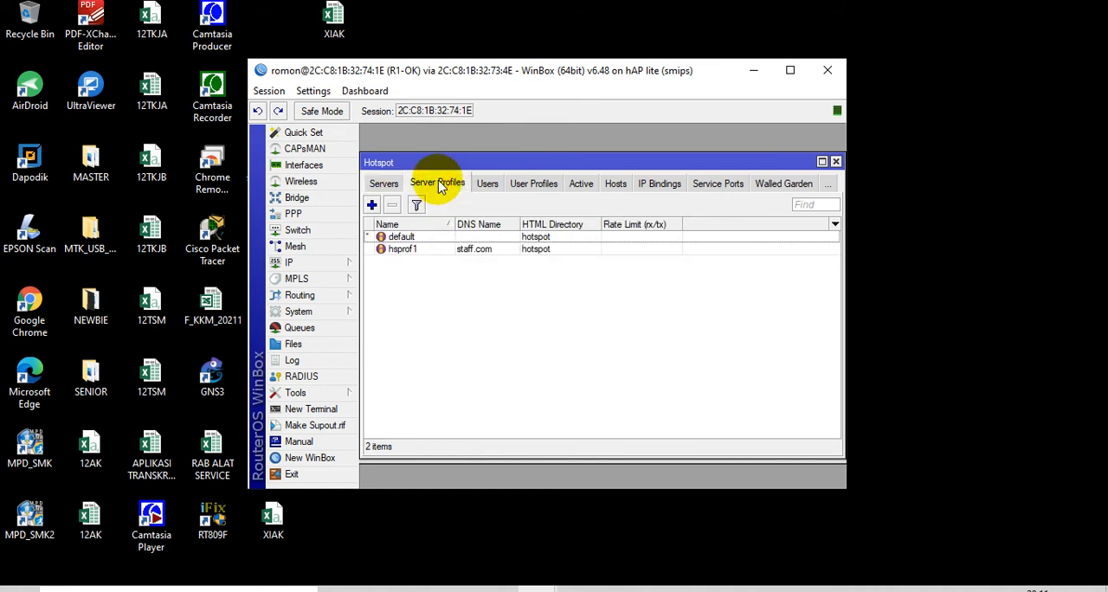
{"action": "double_click", "coordinate": [424, 253]}
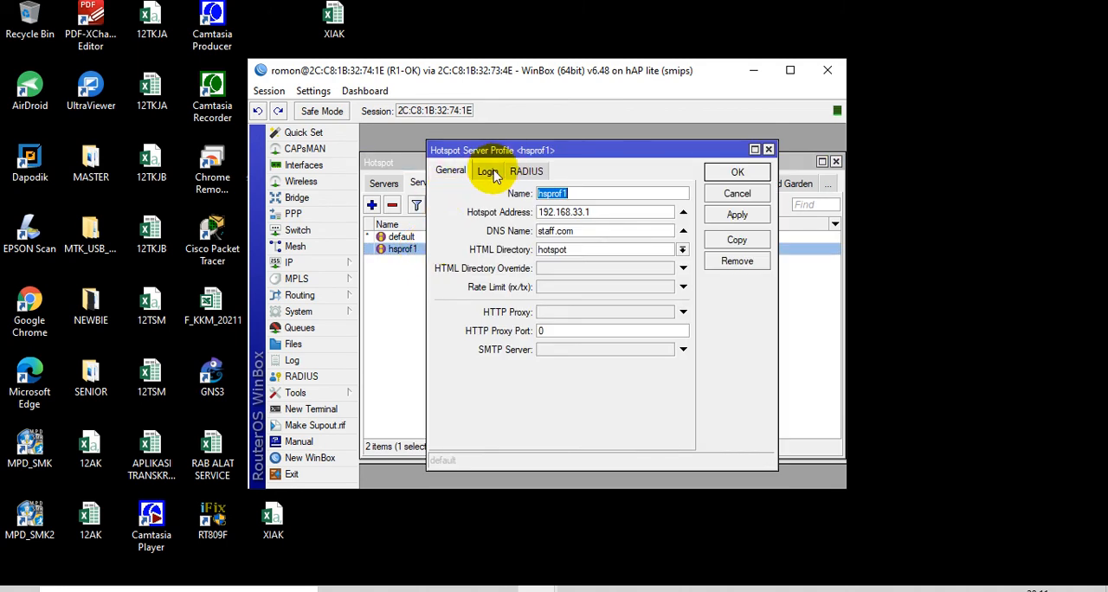
{"action": "left_click", "coordinate": [488, 172]}
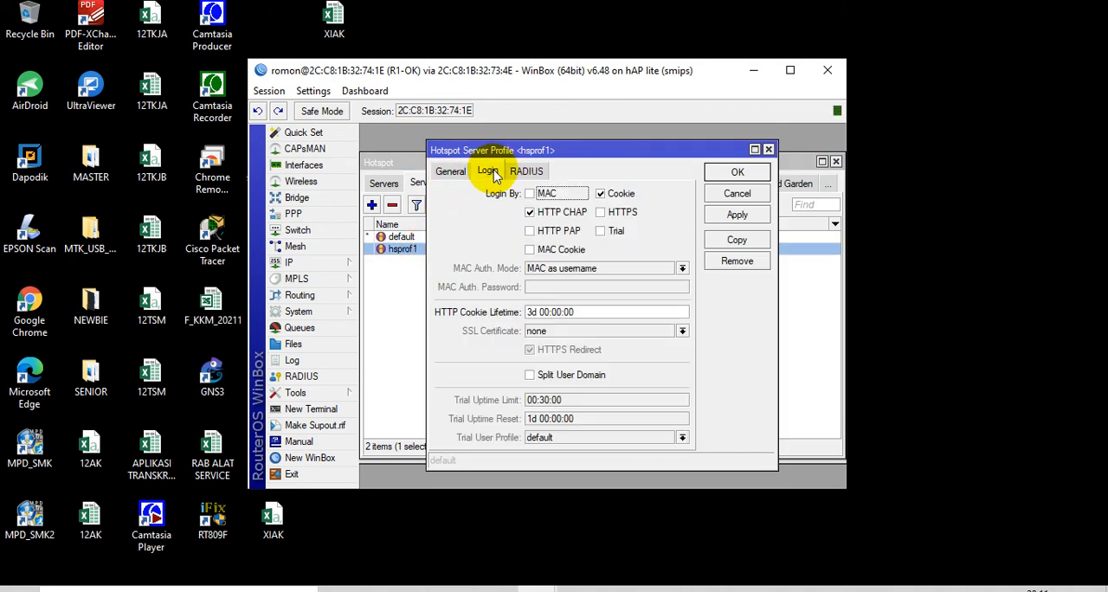
{"action": "left_click", "coordinate": [600, 196]}
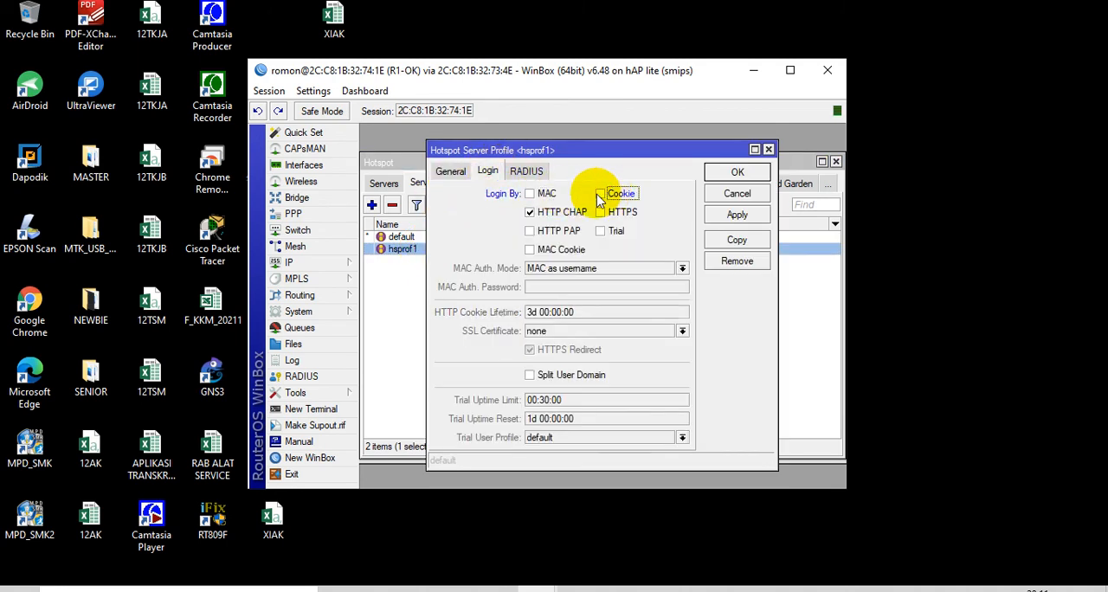
{"action": "left_click", "coordinate": [530, 232]}
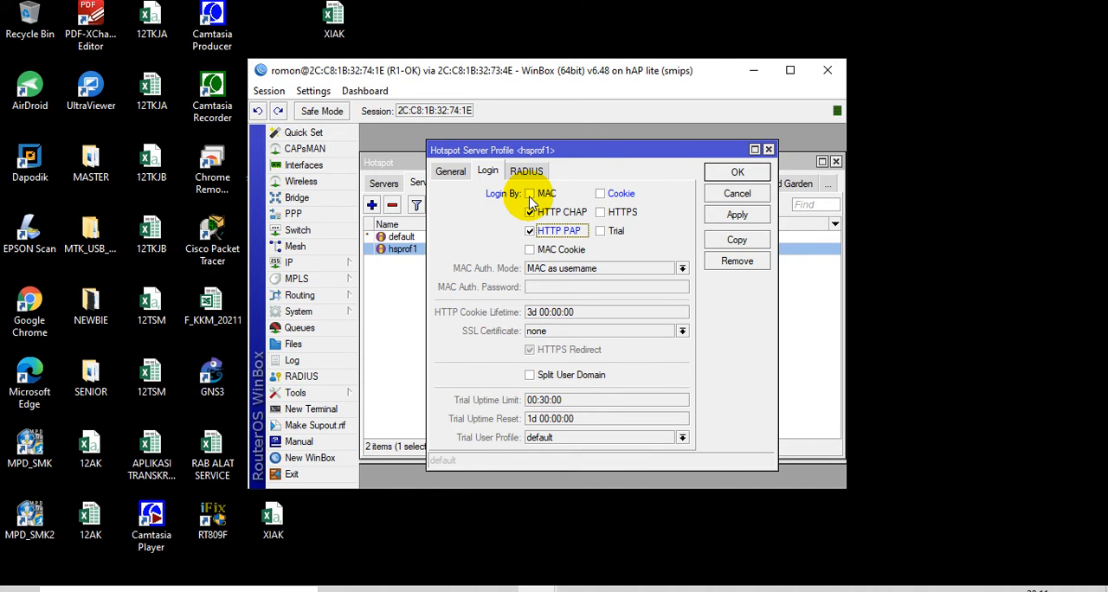
{"action": "left_click", "coordinate": [539, 196]}
{"action": "left_click", "coordinate": [538, 195]}
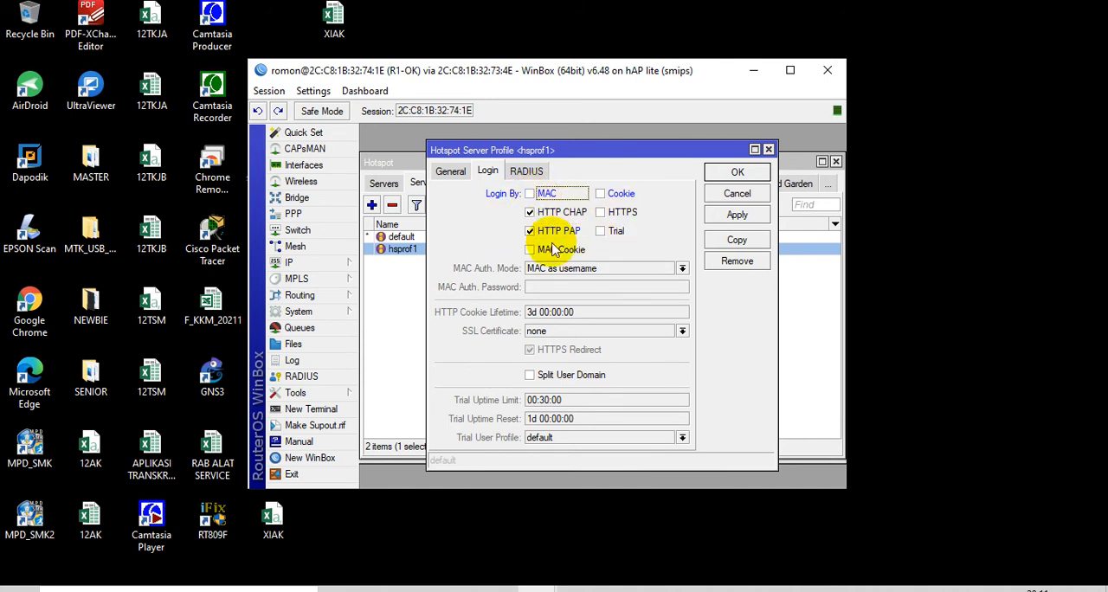
{"action": "left_click", "coordinate": [532, 230]}
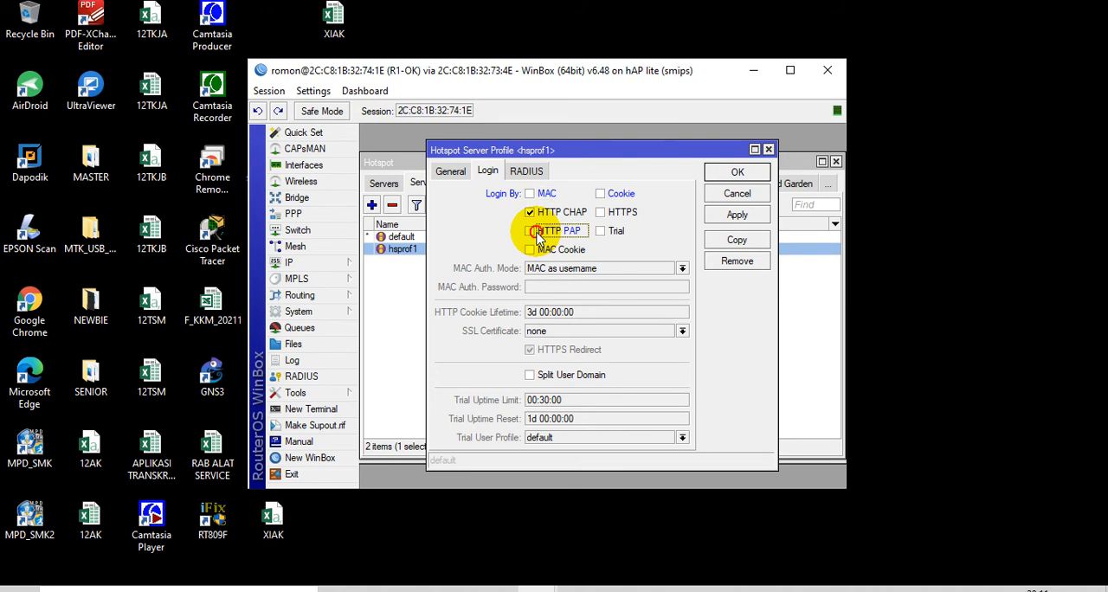
{"action": "left_click", "coordinate": [737, 172]}
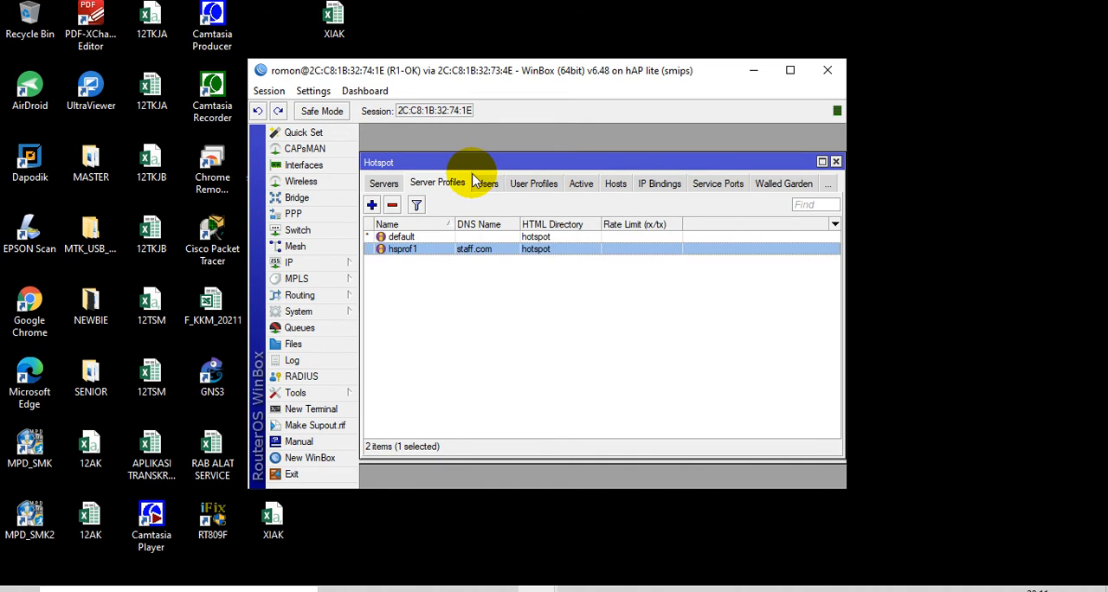
Start a new hotspot user profile with the default name uprof1 and assign it the address pool hs-pool-1
{"action": "left_click", "coordinate": [534, 186]}
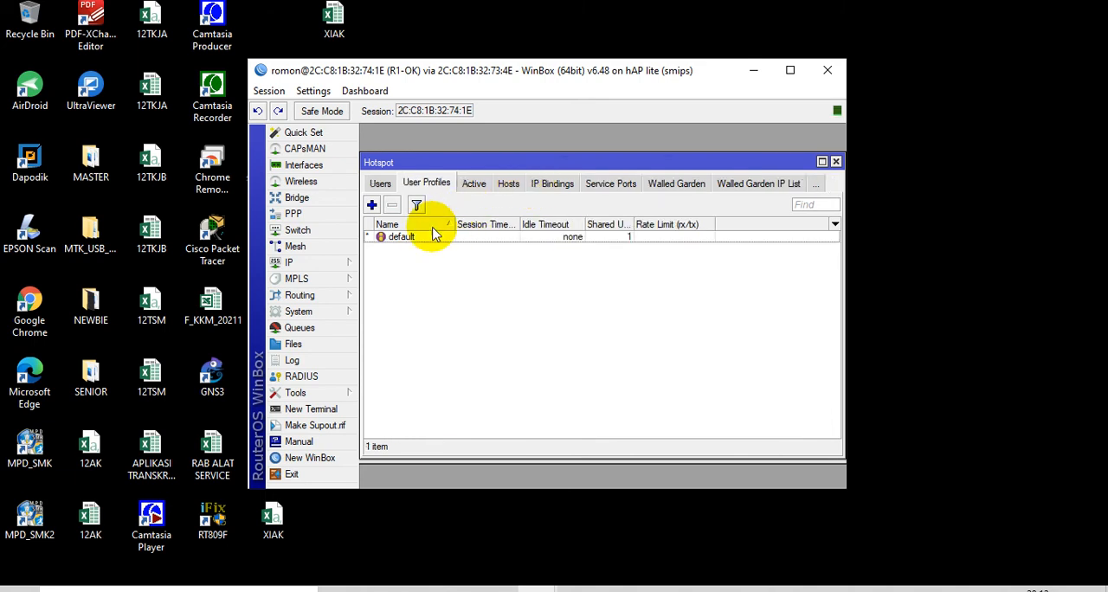
{"action": "left_click", "coordinate": [371, 206]}
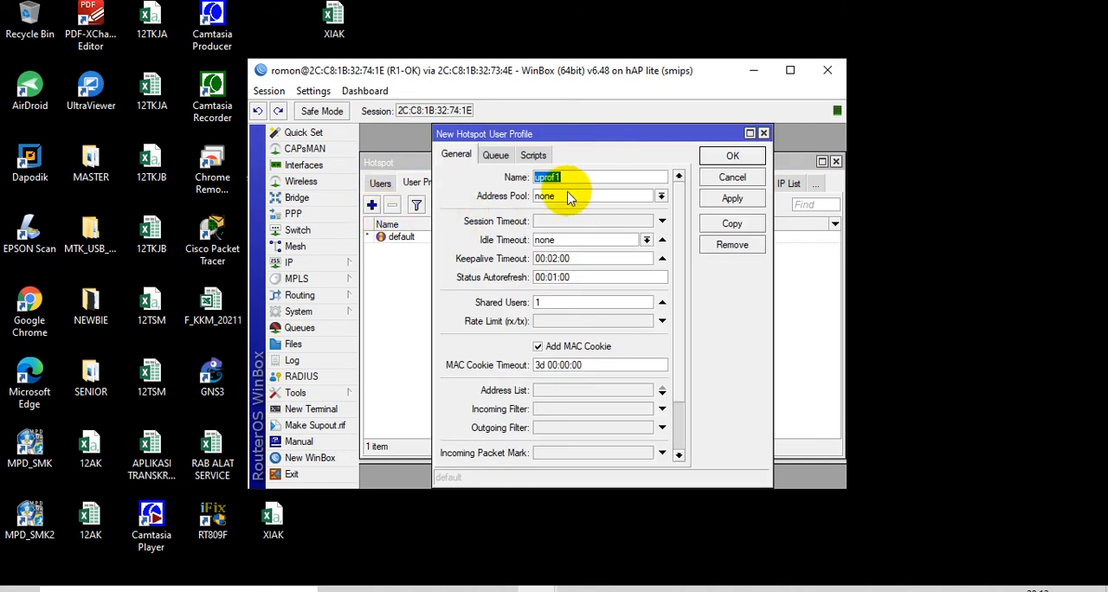
{"action": "left_click_drag", "start_coordinate": [596, 145], "coordinate": [650, 323]}
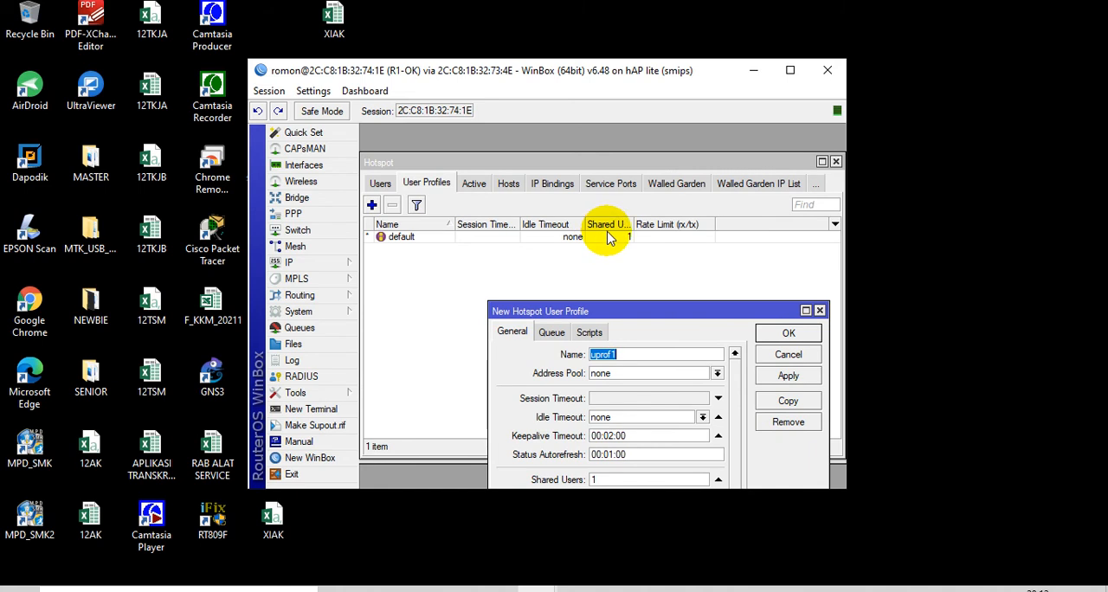
{"action": "left_click_drag", "start_coordinate": [648, 306], "coordinate": [604, 149]}
{"action": "left_click", "coordinate": [586, 195]}
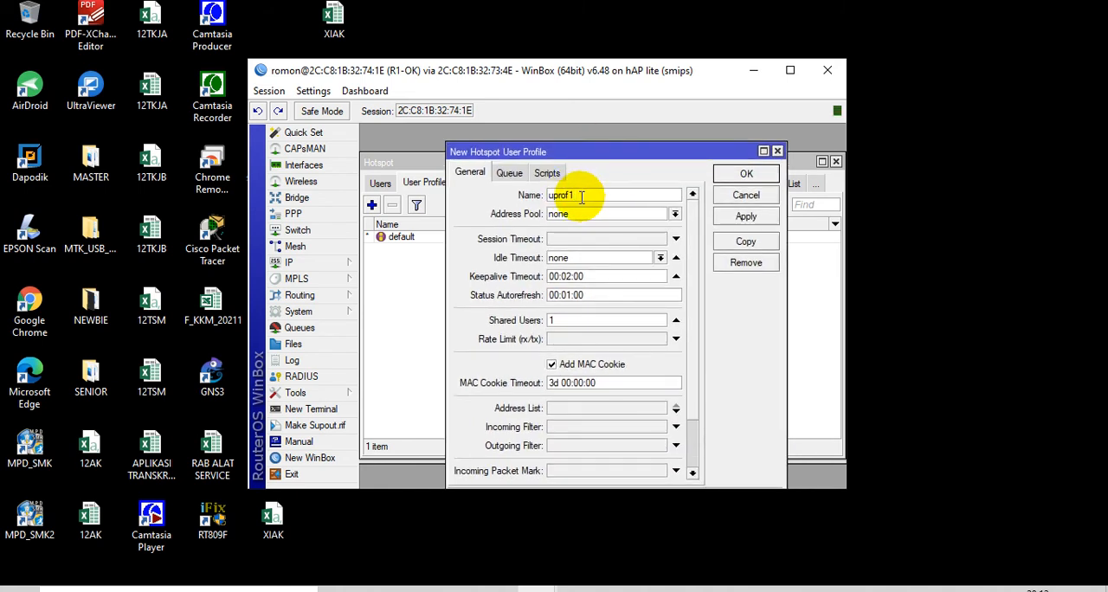
{"action": "left_click", "coordinate": [616, 216]}
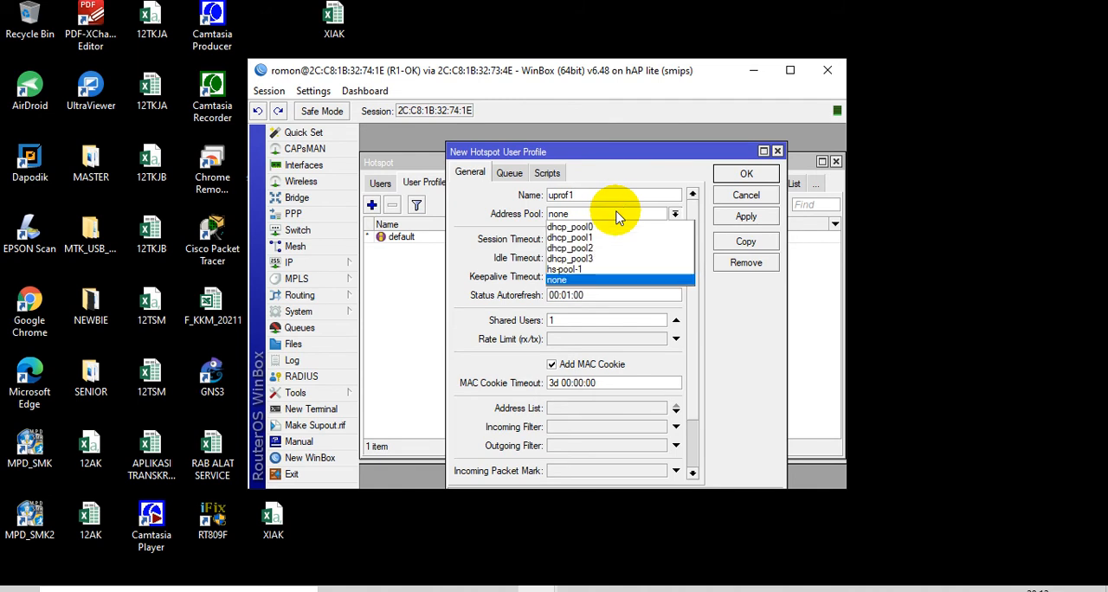
{"action": "left_click", "coordinate": [597, 276]}
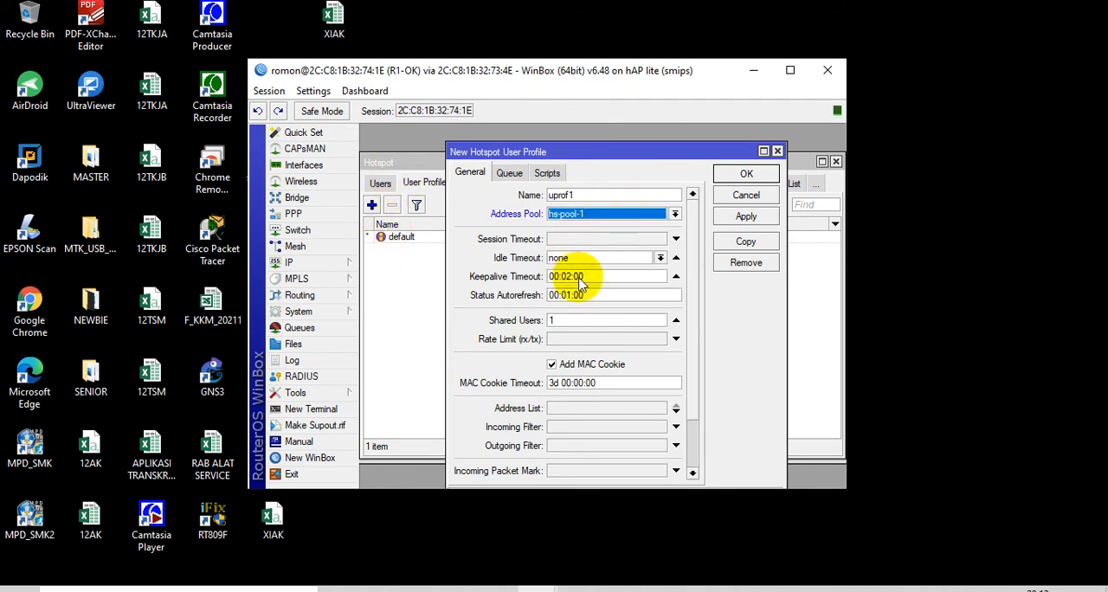
Set uprof1's shared users to 11 and its rate limit to 2M/2M, and save the user profile
{"action": "left_click", "coordinate": [595, 321]}
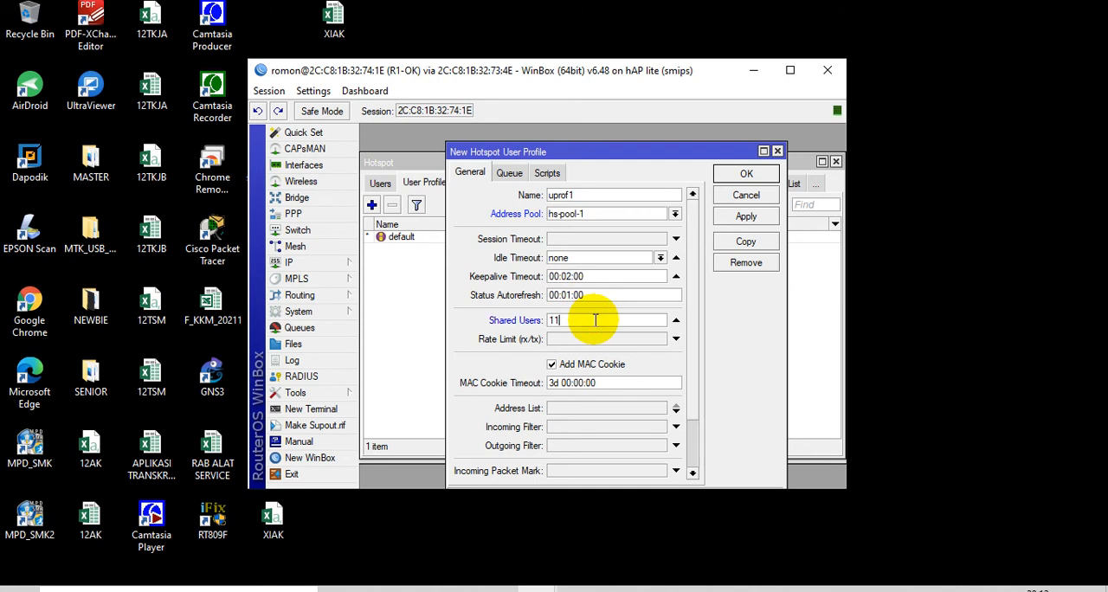
{"action": "type", "text": "1"}
{"action": "left_click", "coordinate": [589, 338]}
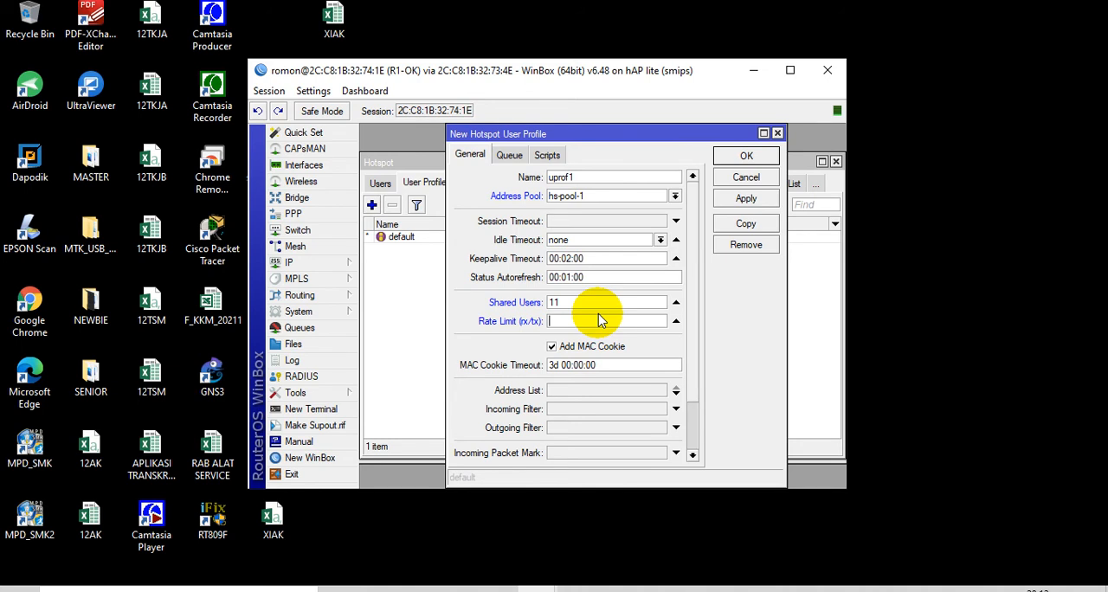
{"action": "type", "text": "2M/2M"}
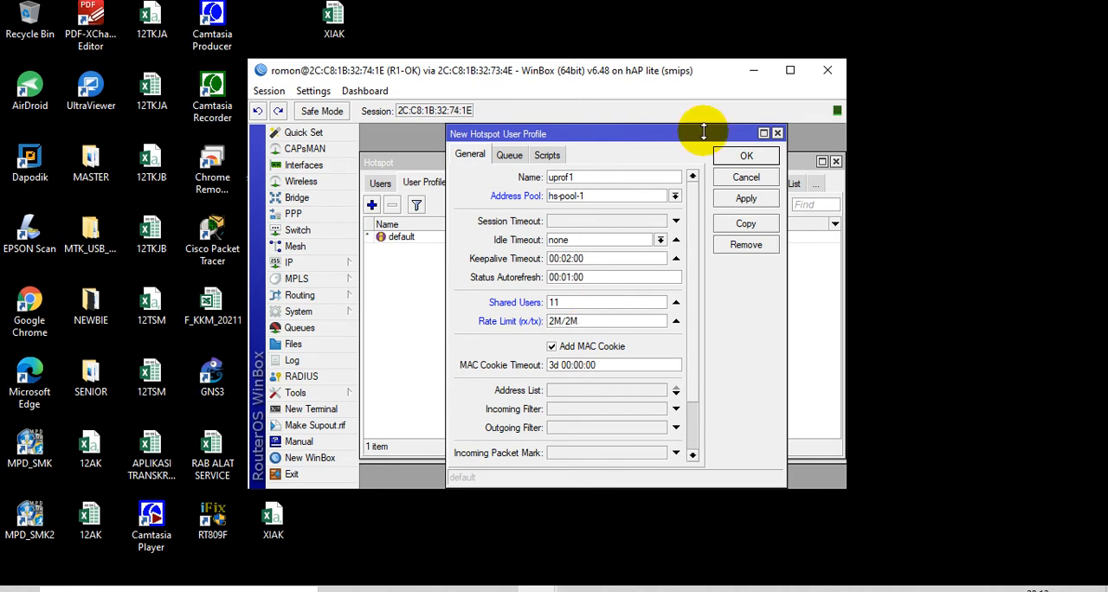
{"action": "left_click", "coordinate": [743, 159]}
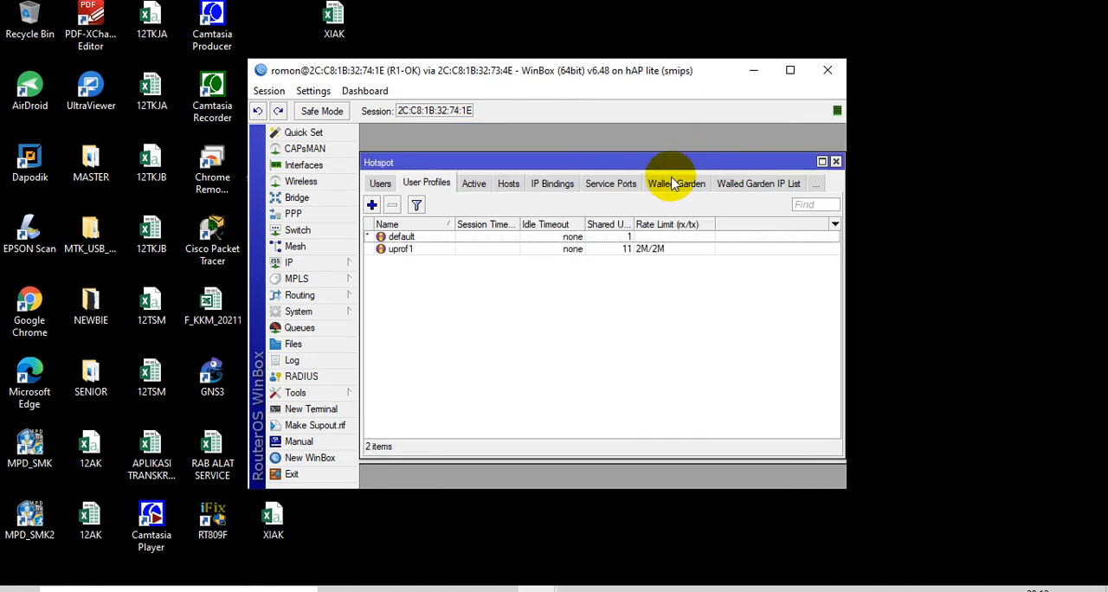
{"action": "left_click", "coordinate": [474, 253]}
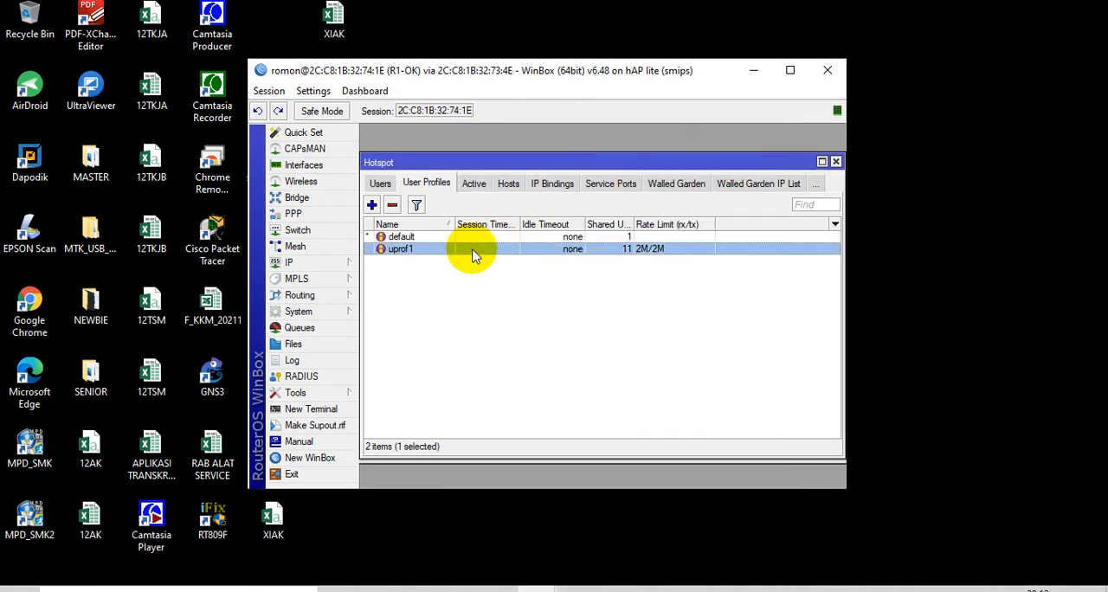
Start a new hotspot user on server hotspot1, name it staff and enter the user's password
{"action": "left_click", "coordinate": [381, 183]}
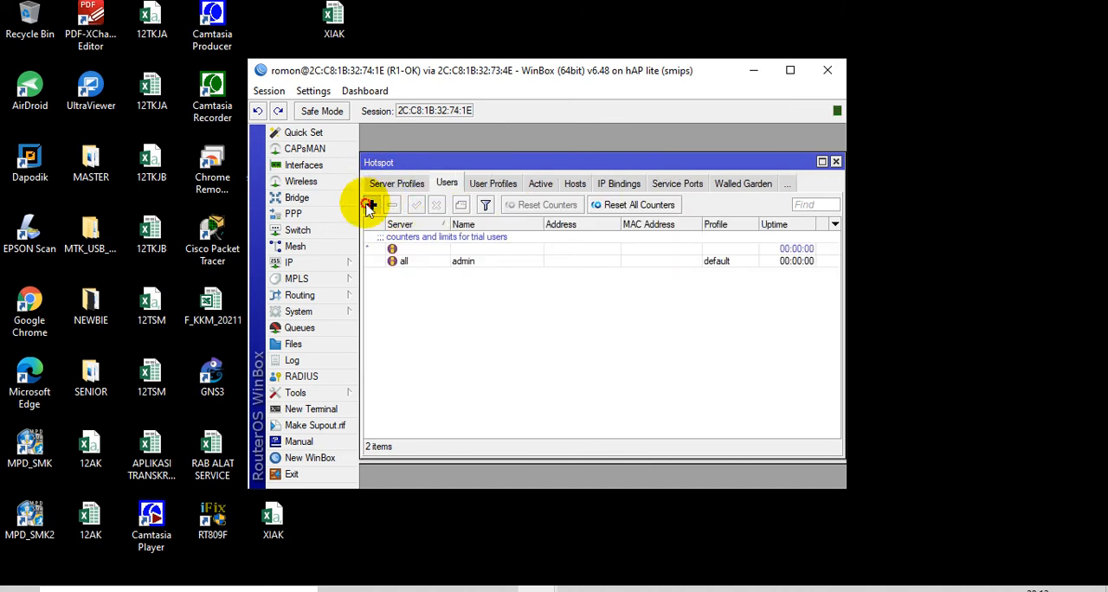
{"action": "left_click", "coordinate": [370, 206]}
{"action": "left_click", "coordinate": [550, 241]}
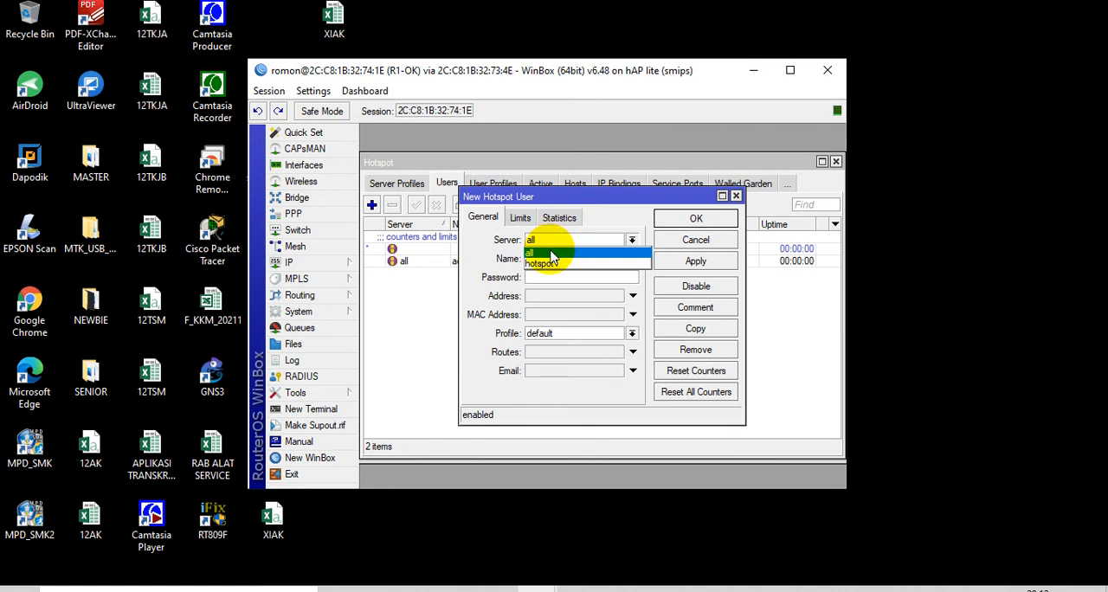
{"action": "left_click", "coordinate": [547, 262]}
{"action": "key", "text": "Tab"}
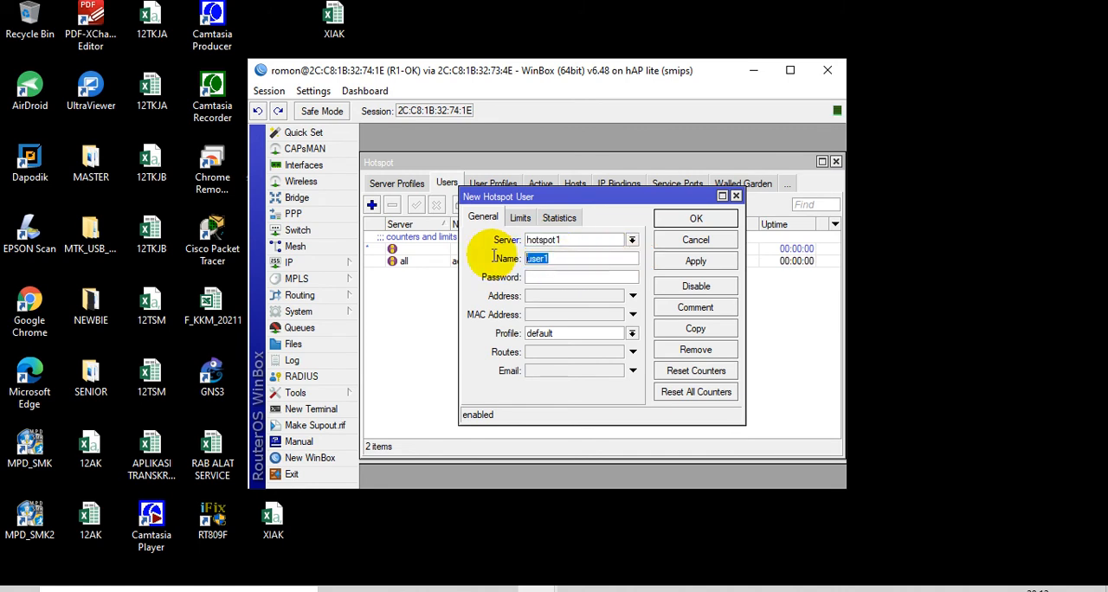
{"action": "type", "text": "staff"}
Turn off password hiding, assign profile uprof1 to the staff user and save the user
{"action": "left_click", "coordinate": [313, 92]}
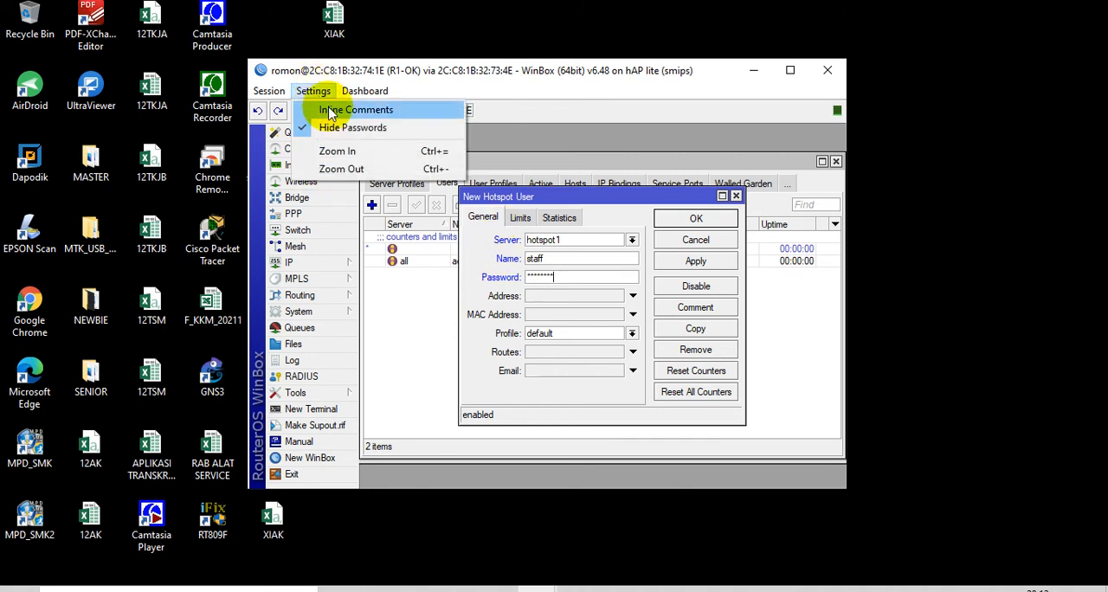
{"action": "left_click", "coordinate": [342, 128]}
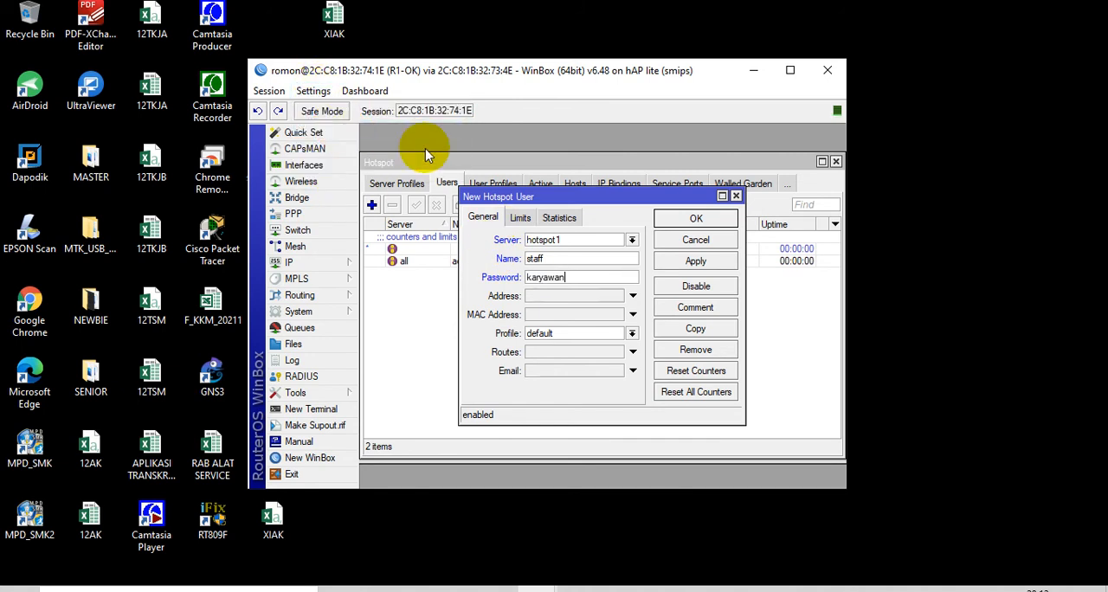
{"action": "left_click", "coordinate": [560, 332]}
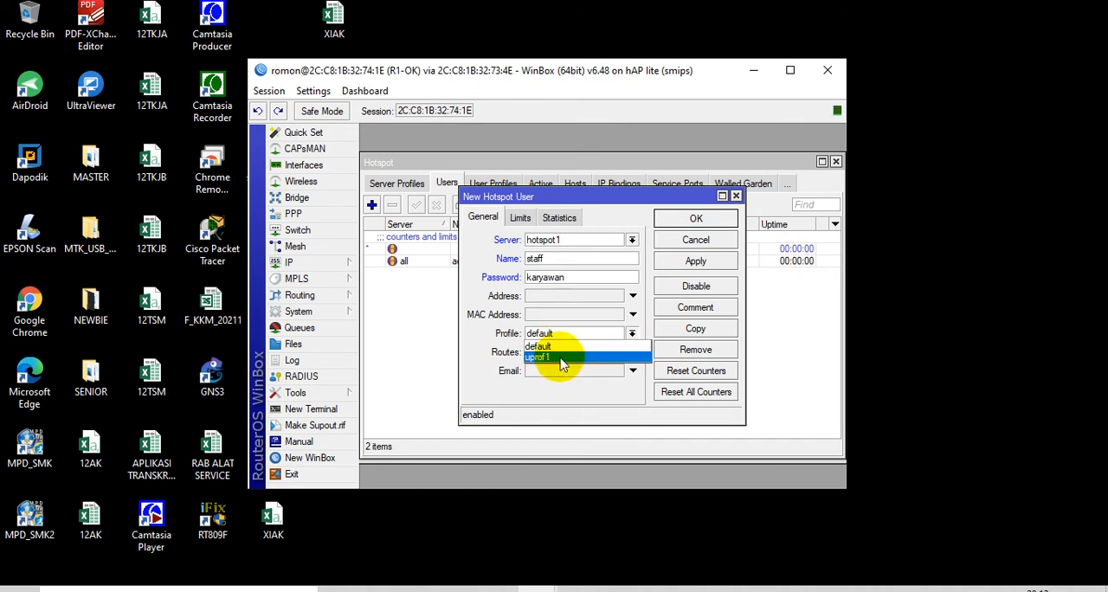
{"action": "left_click", "coordinate": [560, 359]}
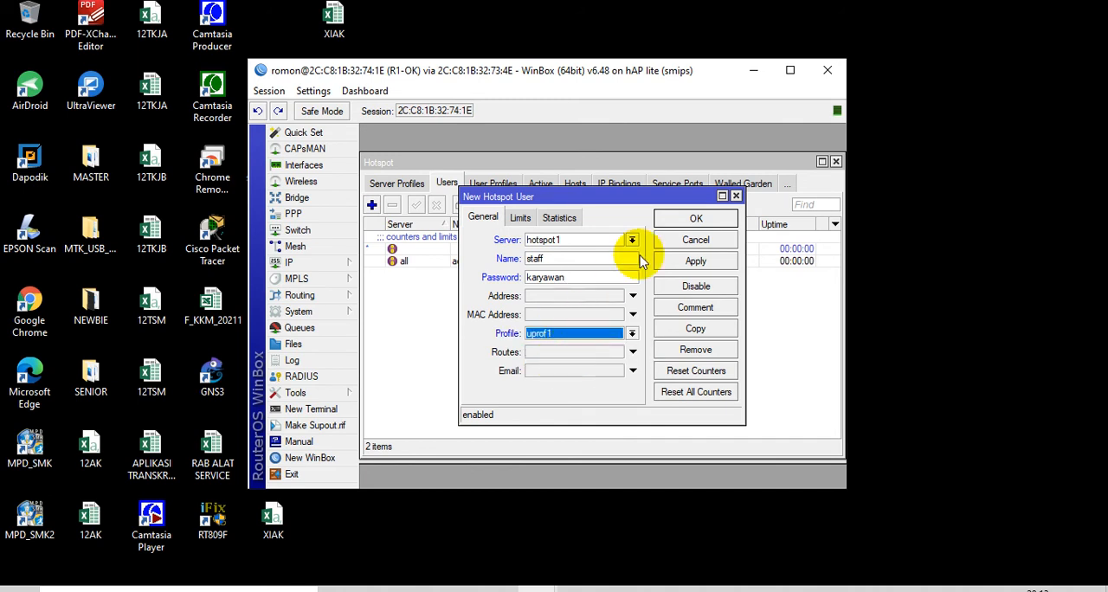
{"action": "left_click", "coordinate": [678, 224]}
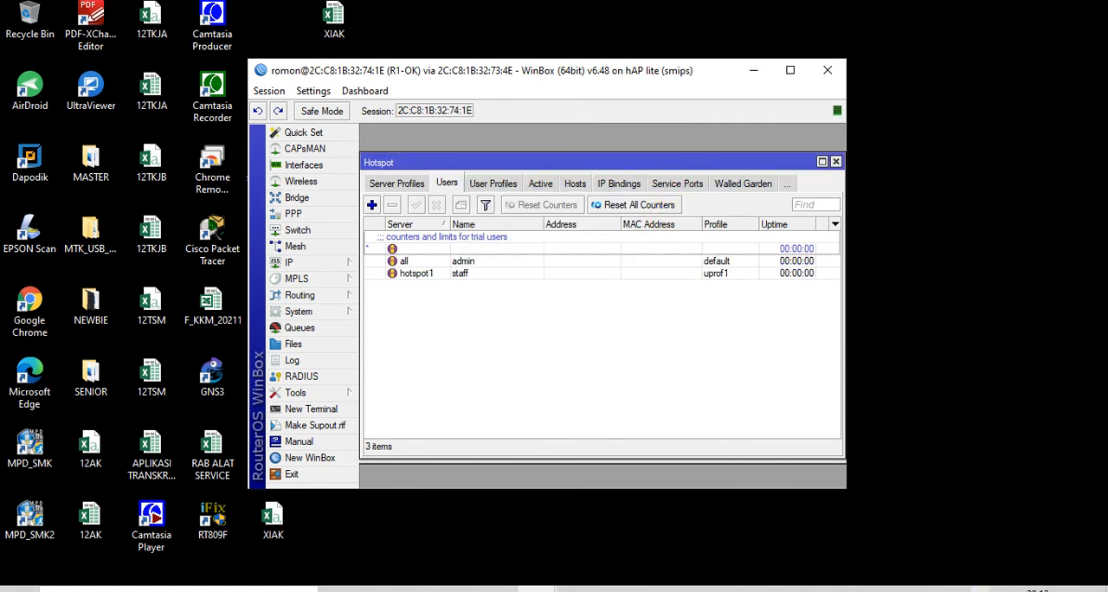
Check the computer's list of available Wi-Fi networks for the STAFKAR access point
{"action": "left_click", "coordinate": [981, 591]}
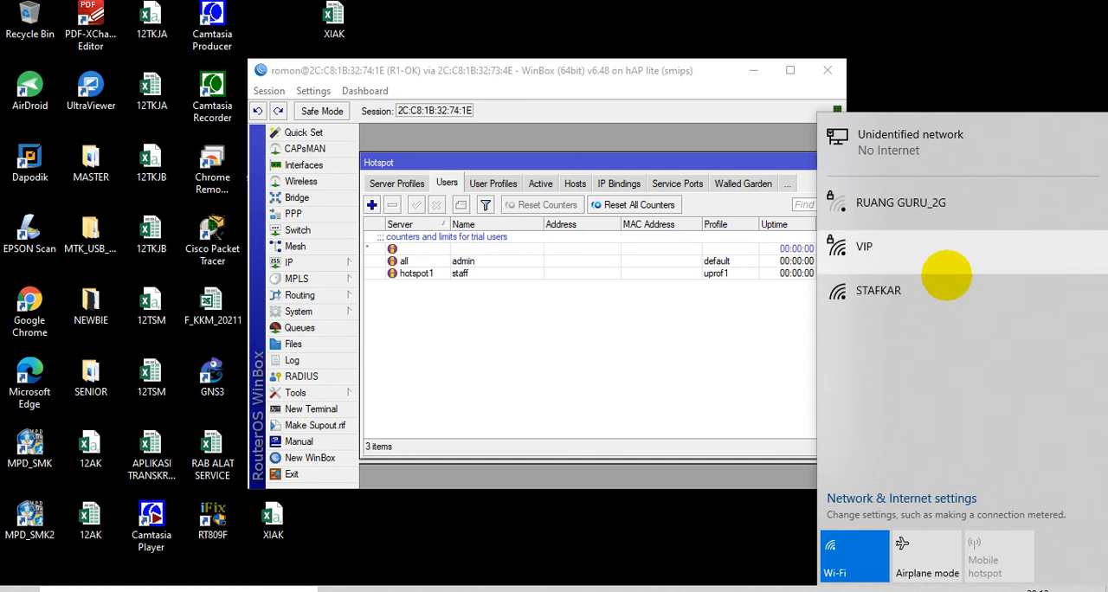
{"action": "left_click", "coordinate": [559, 524]}
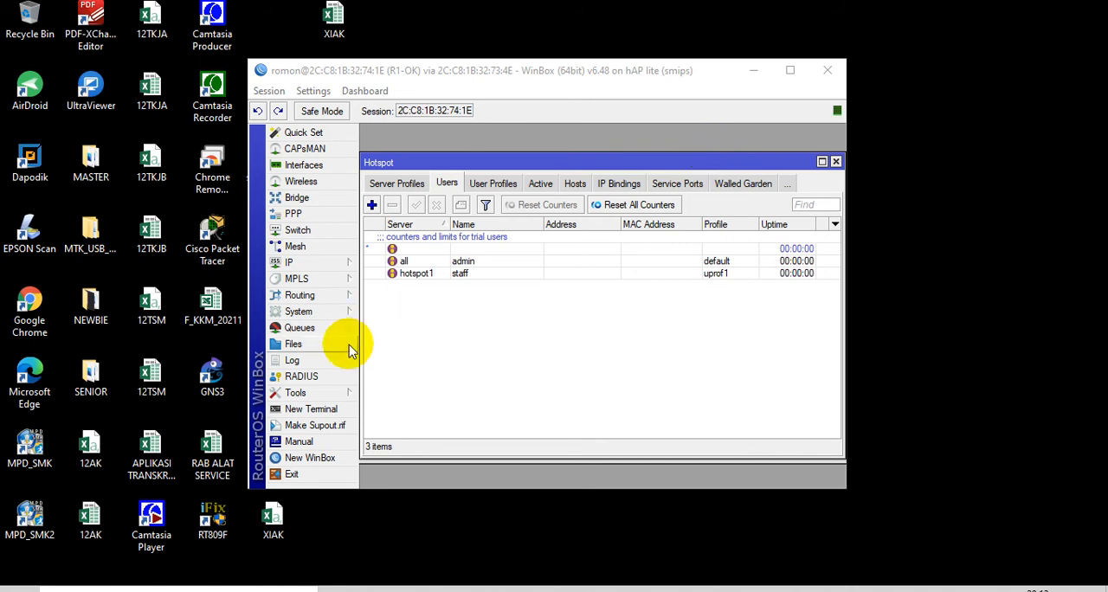
Add a simple queue named labtkj1 targeting ether3 with upload and download max limits of 1M
{"action": "left_click", "coordinate": [300, 328]}
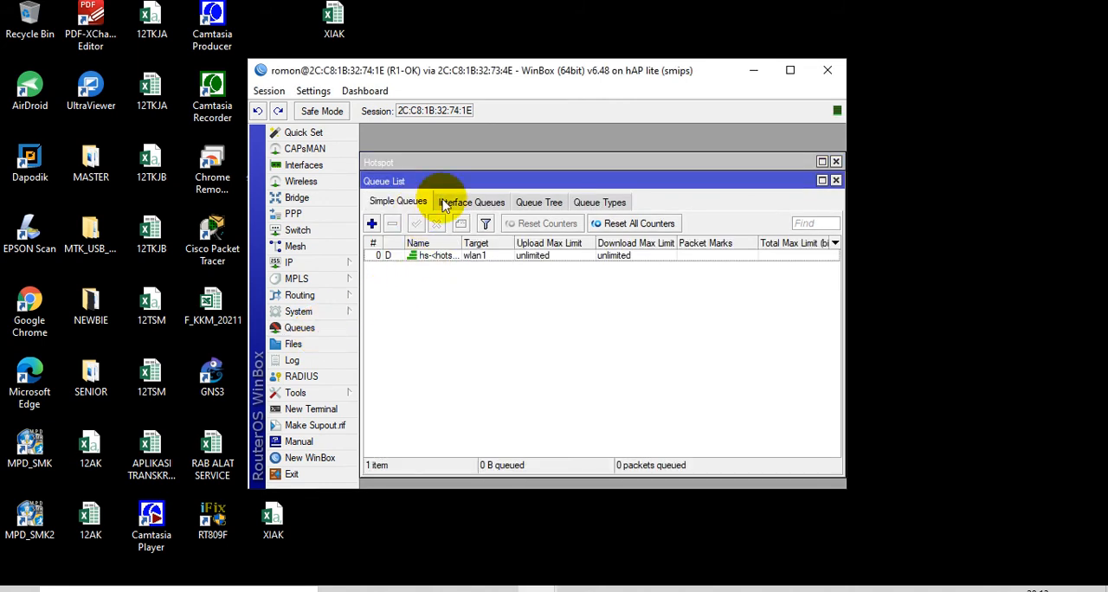
{"action": "left_click", "coordinate": [373, 225]}
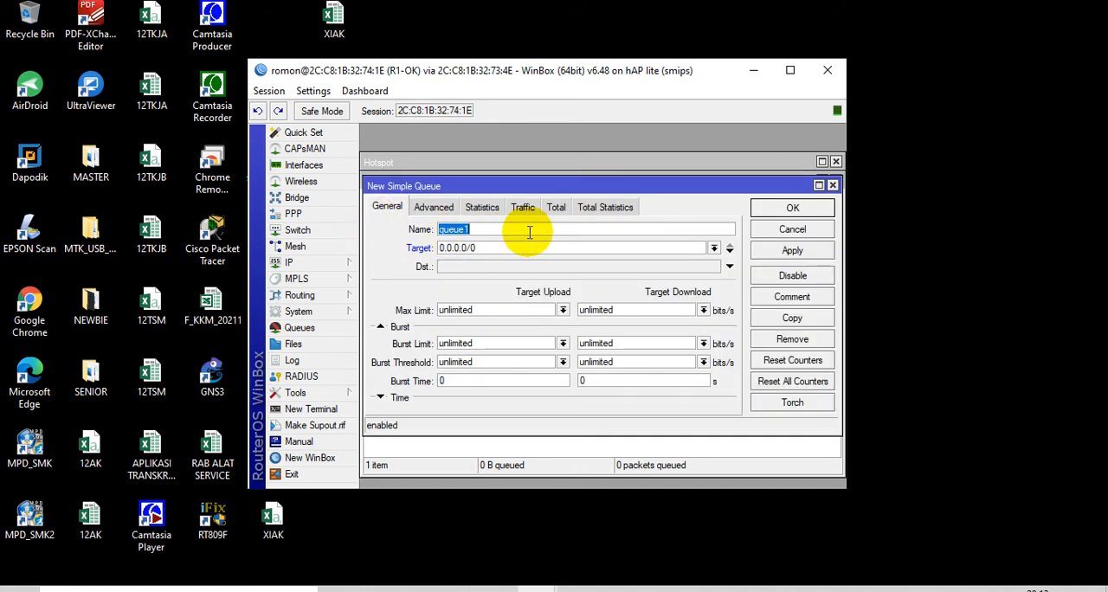
{"action": "type", "text": "labtkj1"}
{"action": "left_click", "coordinate": [714, 248]}
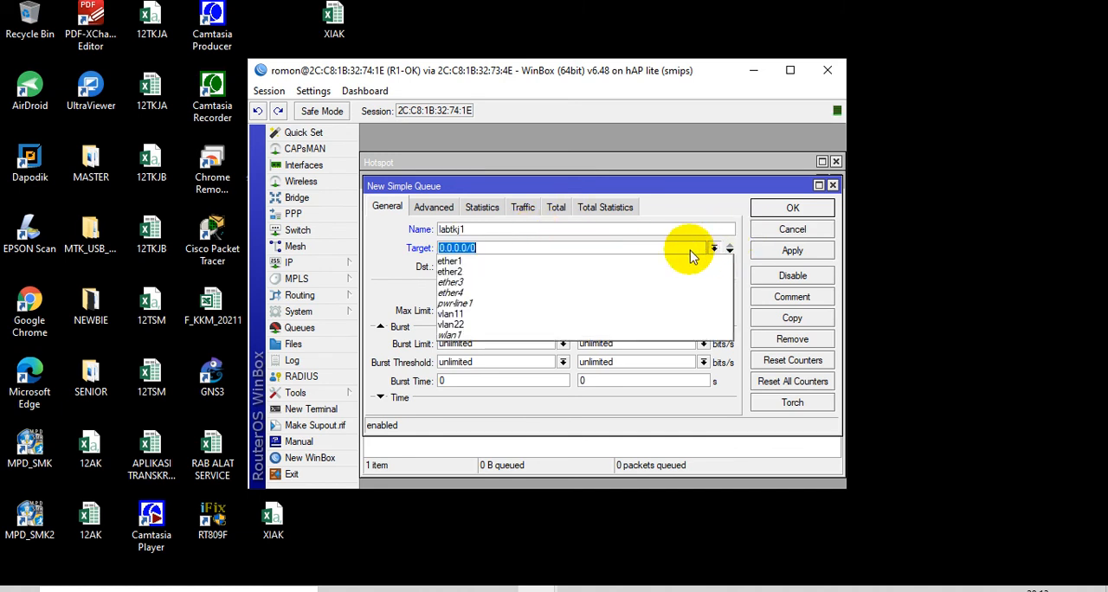
{"action": "left_click", "coordinate": [636, 283]}
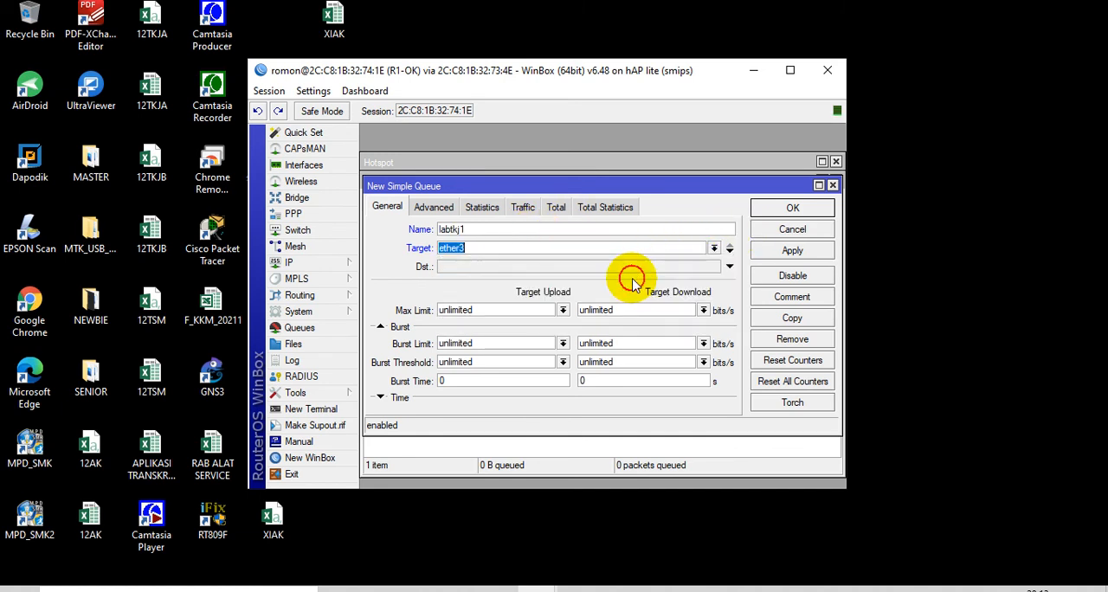
{"action": "left_click", "coordinate": [563, 310]}
{"action": "left_click", "coordinate": [512, 392]}
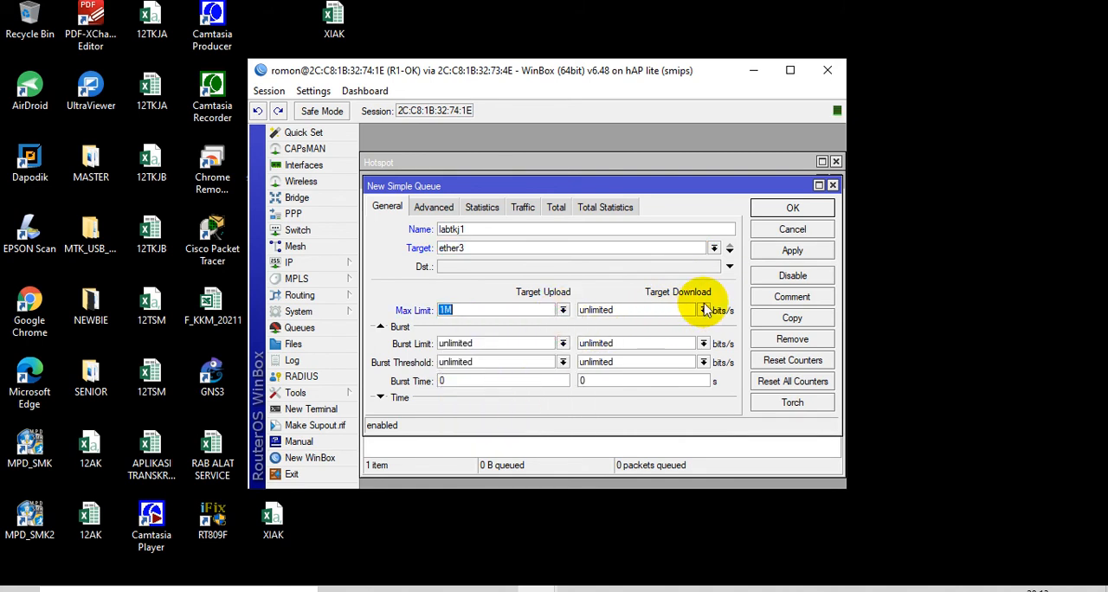
{"action": "left_click", "coordinate": [702, 311]}
{"action": "left_click", "coordinate": [638, 396]}
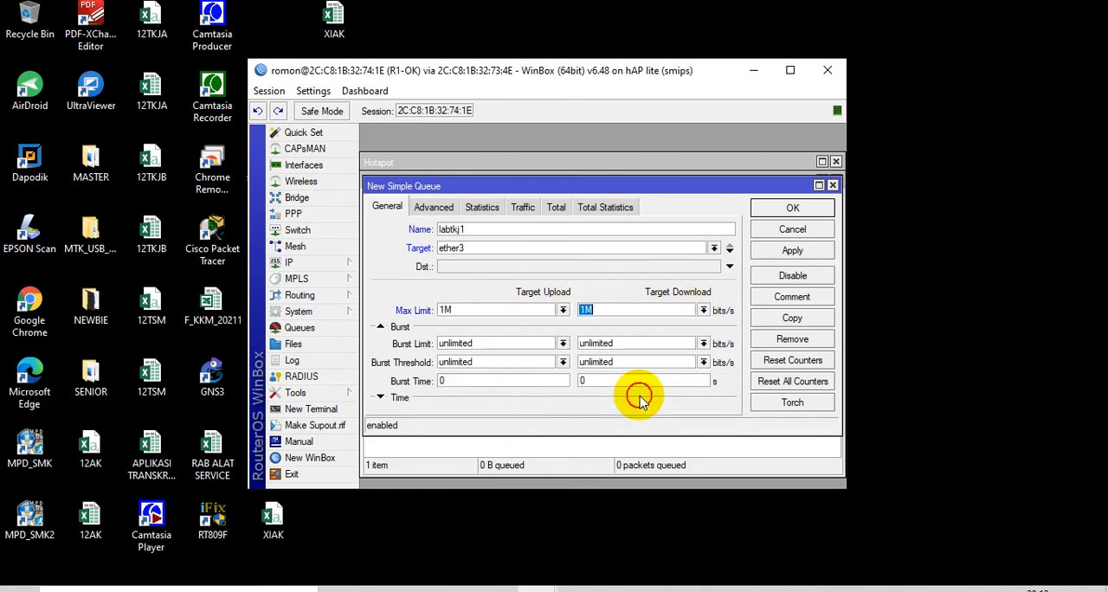
{"action": "left_click", "coordinate": [793, 209]}
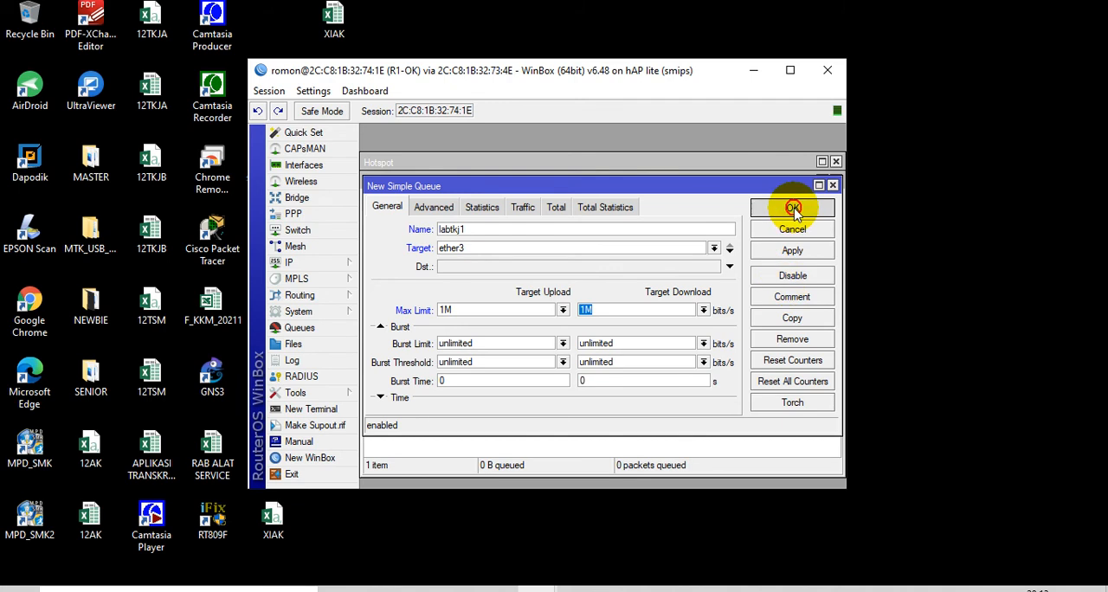
Add a simple queue named labtkj2 targeting ether4 with upload and download max limits of 1M
{"action": "left_click", "coordinate": [373, 222]}
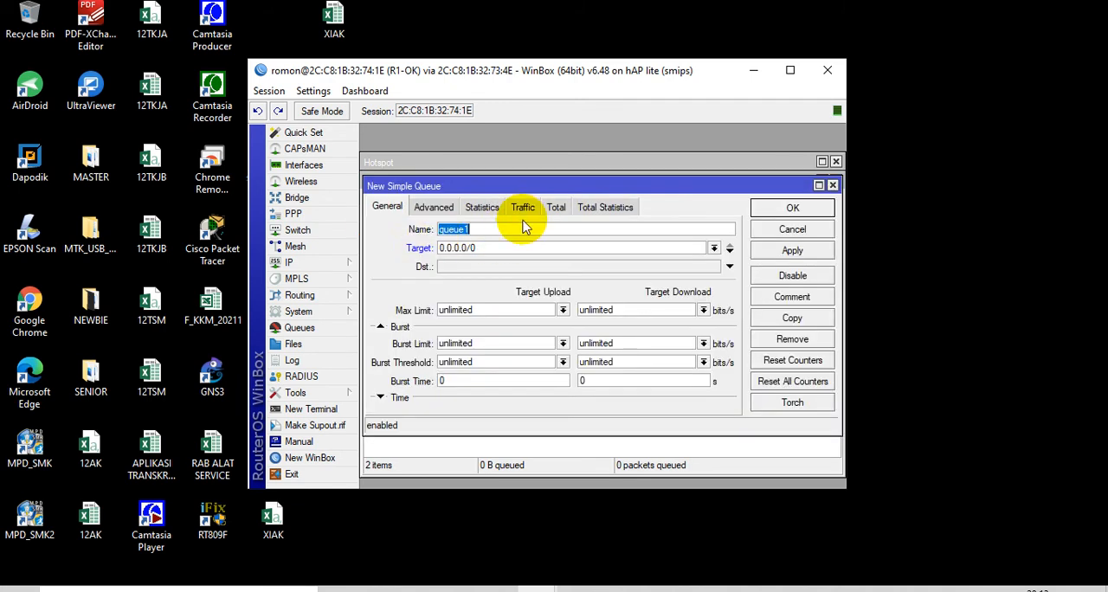
{"action": "key", "text": "BackSpace"}
{"action": "type", "text": "labtkj2"}
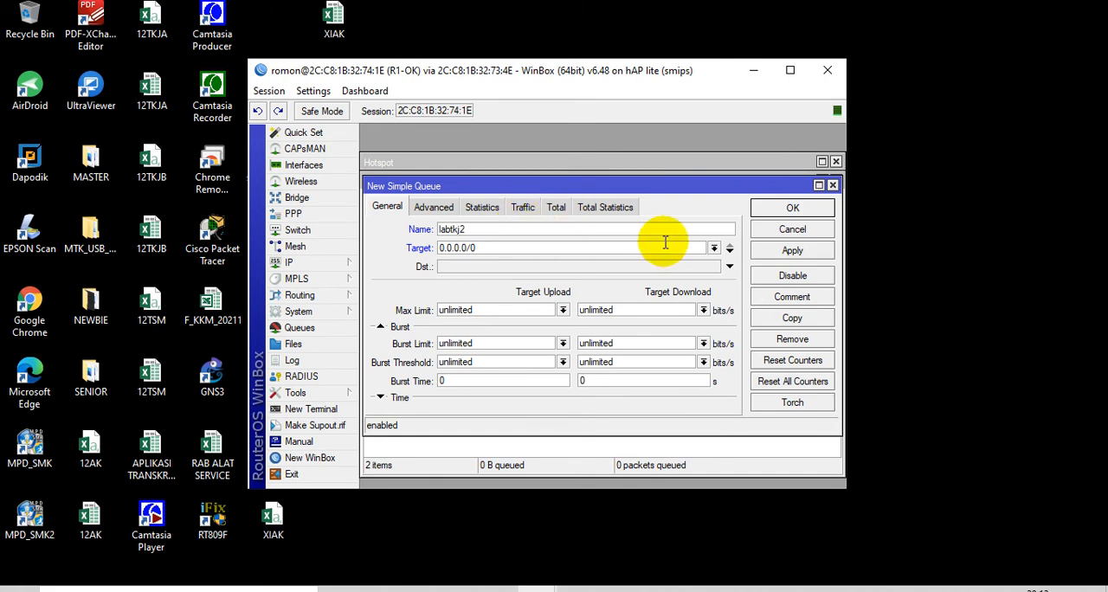
{"action": "left_click", "coordinate": [714, 247]}
{"action": "left_click", "coordinate": [620, 298]}
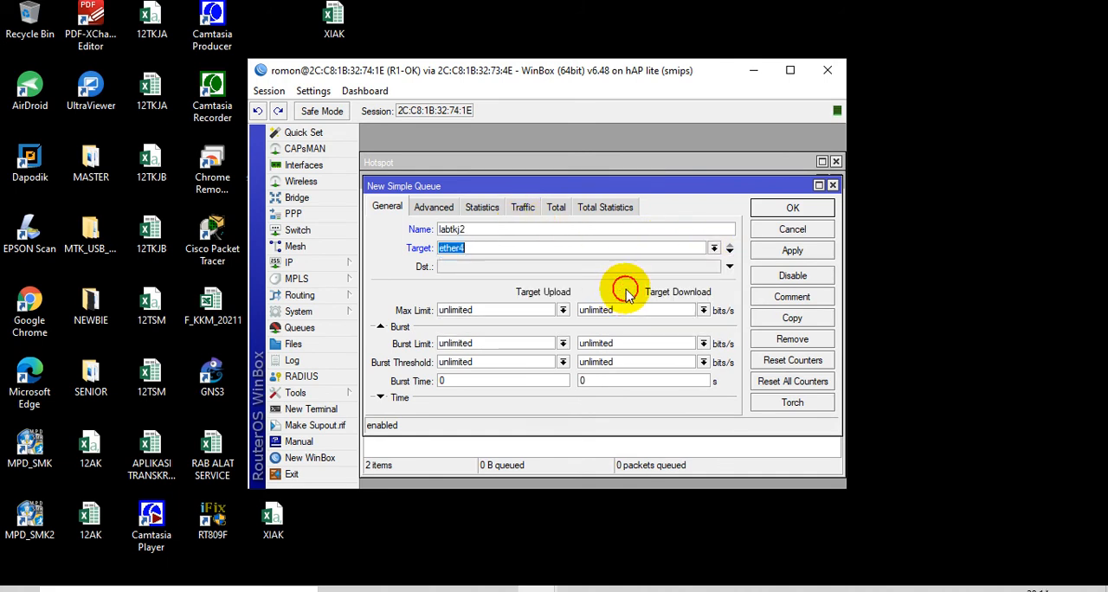
{"action": "left_click", "coordinate": [563, 310]}
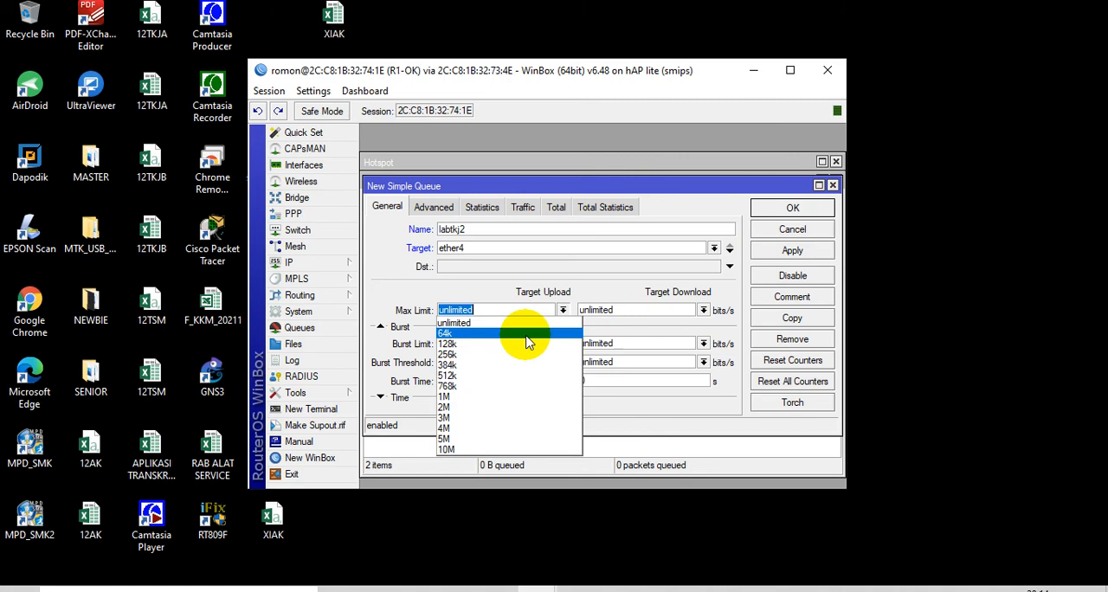
{"action": "left_click", "coordinate": [507, 397]}
{"action": "left_click", "coordinate": [703, 311]}
{"action": "left_click", "coordinate": [630, 396]}
{"action": "left_click", "coordinate": [795, 209]}
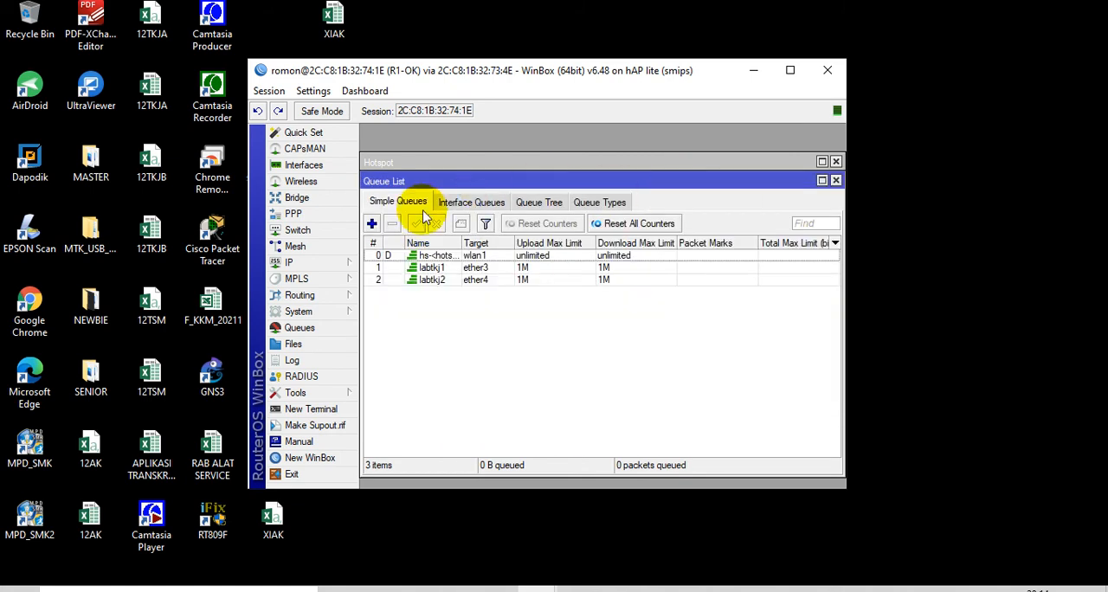
Add a simple queue named tamu targeting vlan11 with upload and download max limits of 1M
{"action": "left_click", "coordinate": [373, 222]}
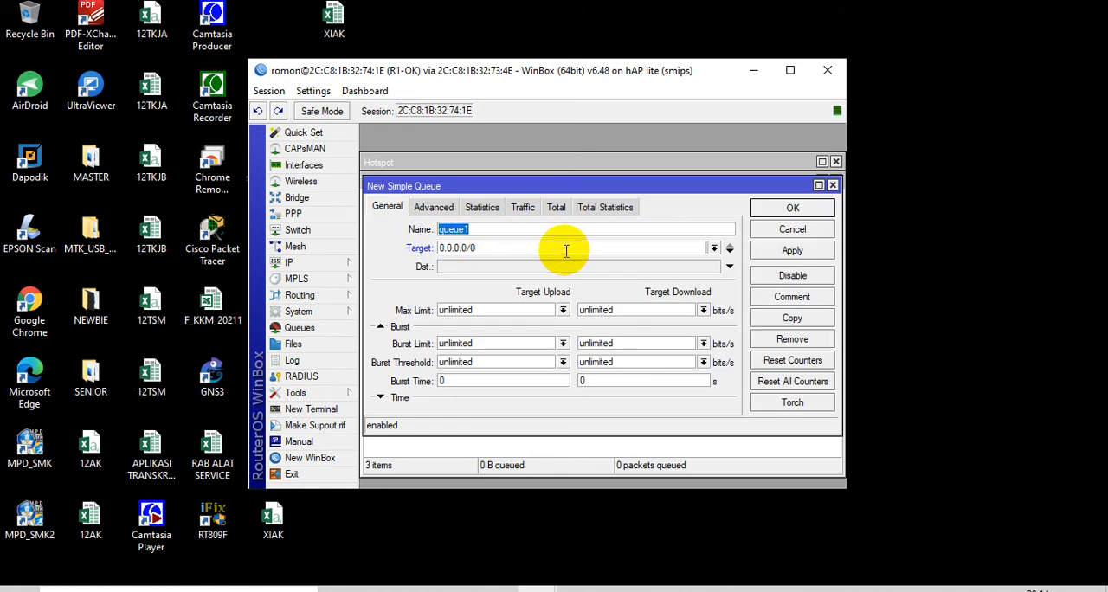
{"action": "type", "text": "t"}
{"action": "left_click", "coordinate": [714, 248]}
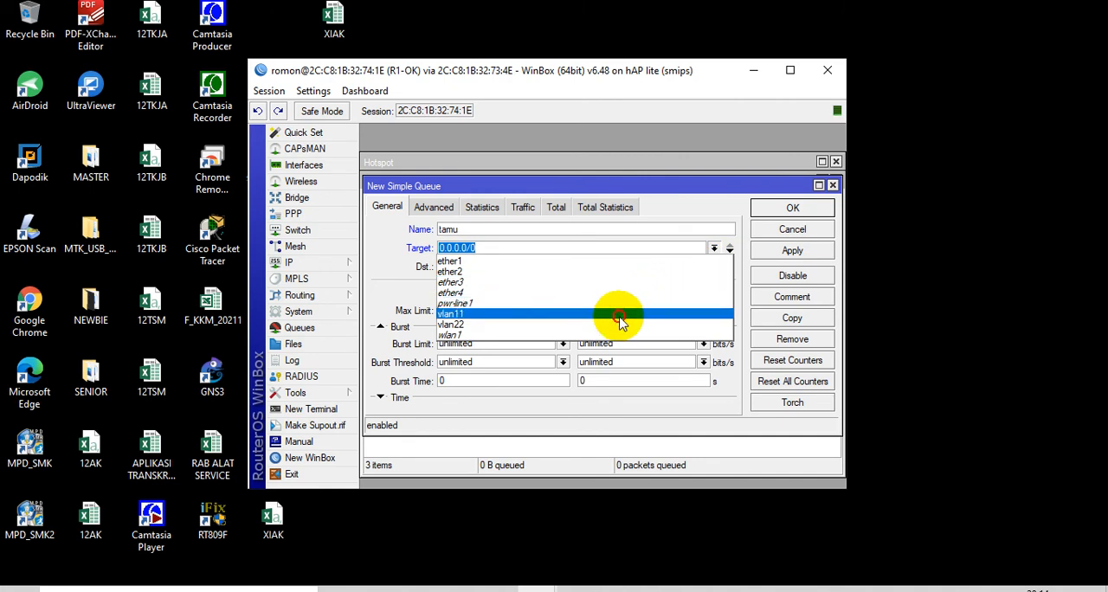
{"action": "left_click", "coordinate": [620, 322]}
{"action": "left_click", "coordinate": [563, 310]}
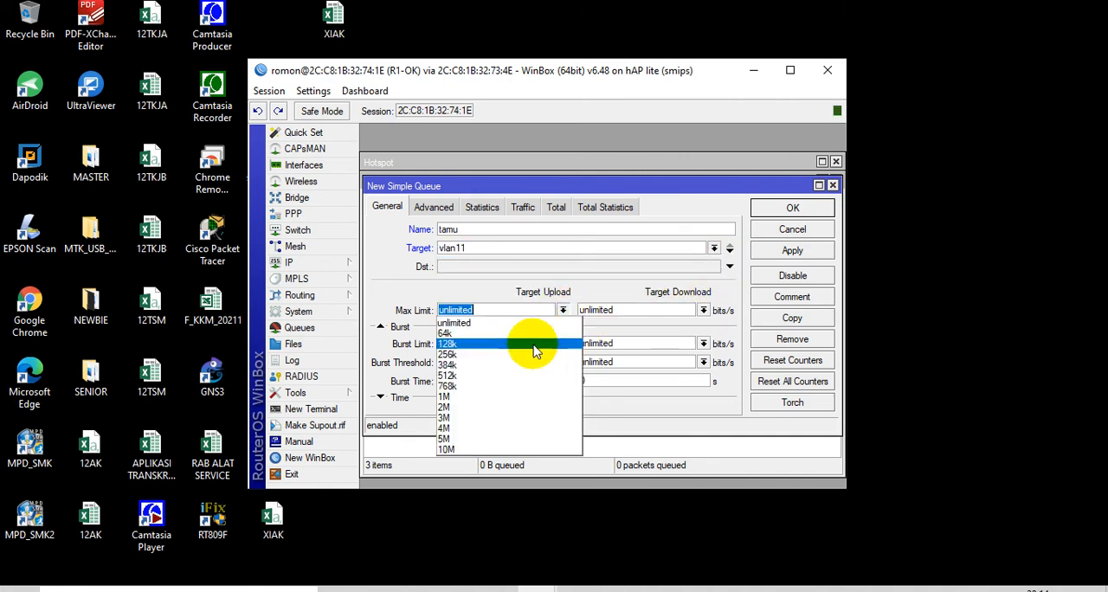
{"action": "left_click", "coordinate": [498, 398]}
{"action": "left_click", "coordinate": [703, 310]}
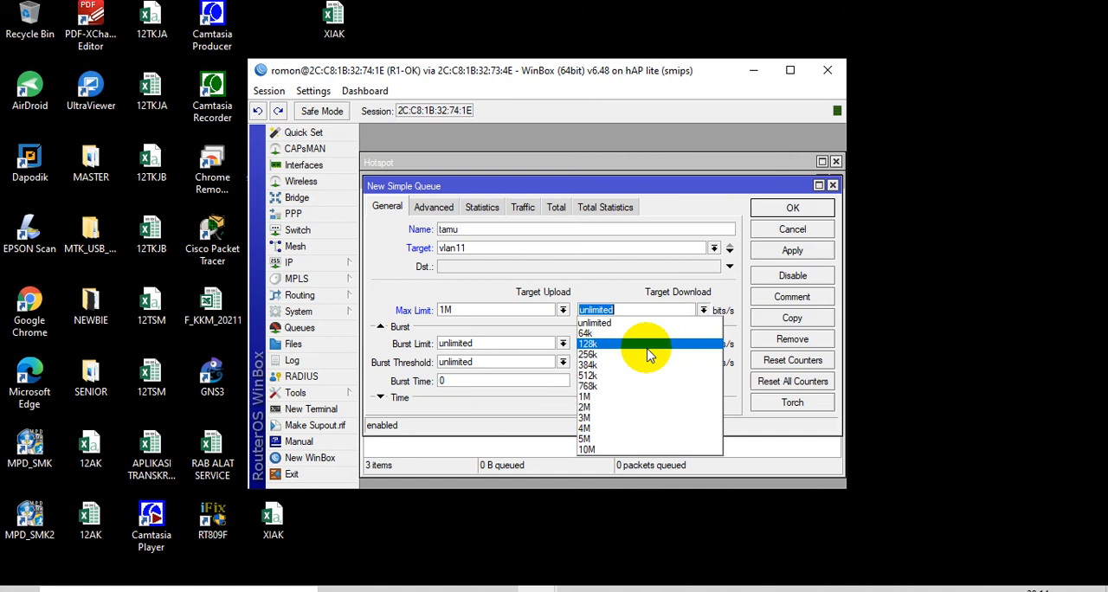
{"action": "left_click", "coordinate": [601, 397]}
{"action": "left_click", "coordinate": [789, 209]}
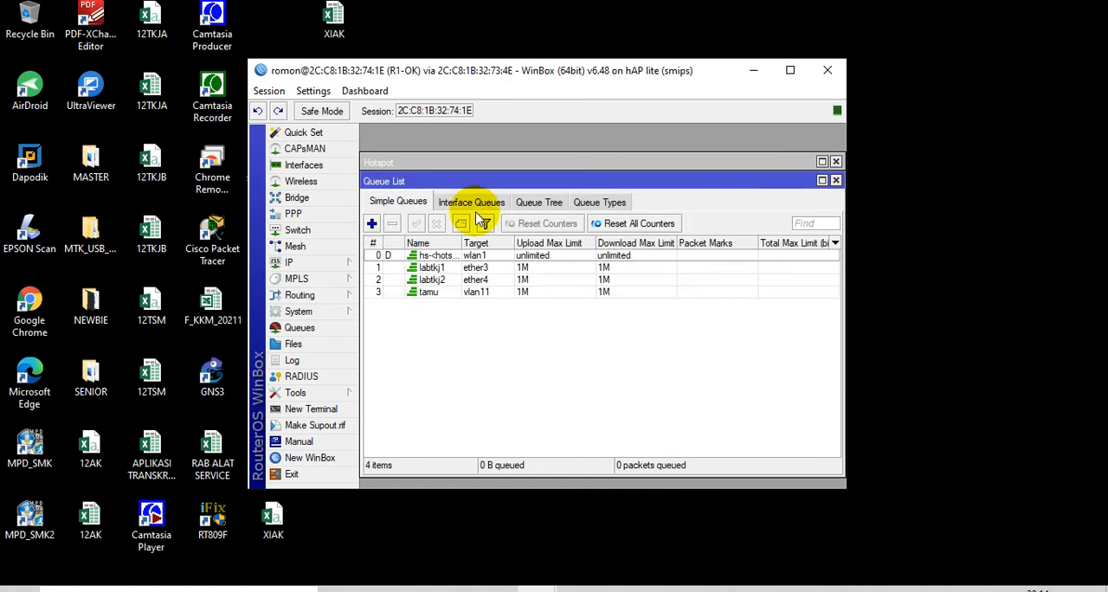
Add a simple queue named siswa targeting vlan22 with 1M upload and download max limits, and select the wlan1 hotspot queue
{"action": "left_click", "coordinate": [372, 223]}
{"action": "type", "text": "siswa"}
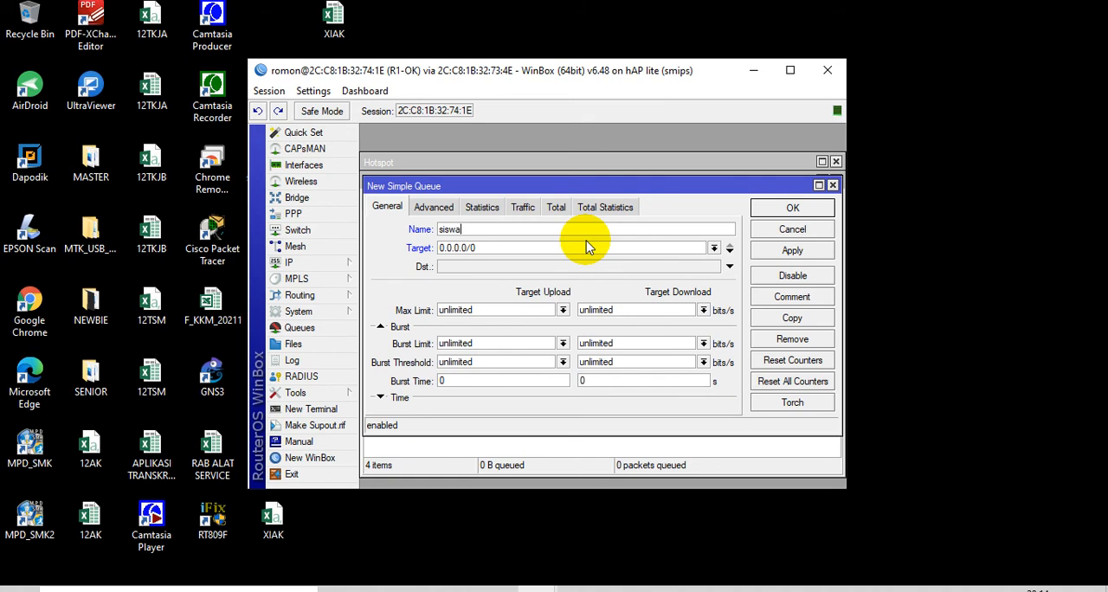
{"action": "left_click", "coordinate": [714, 247]}
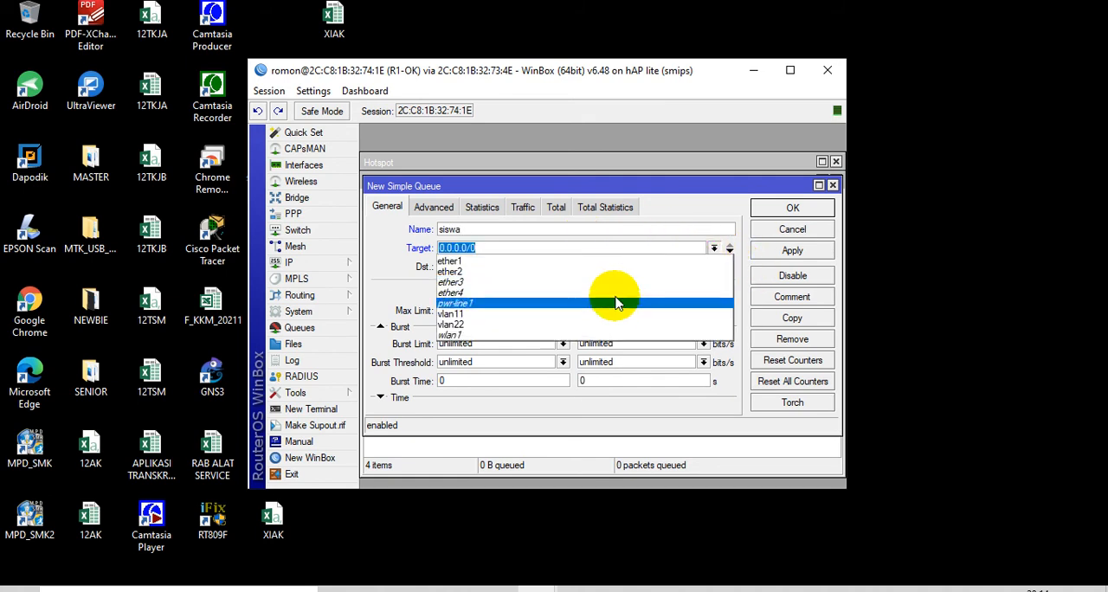
{"action": "left_click", "coordinate": [567, 324]}
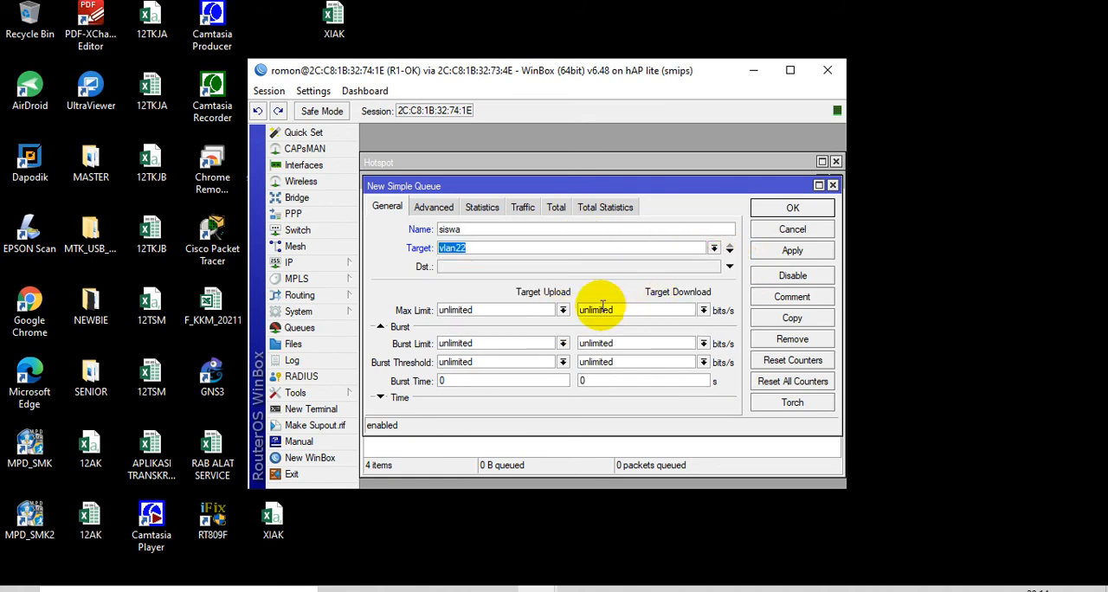
{"action": "left_click", "coordinate": [563, 310]}
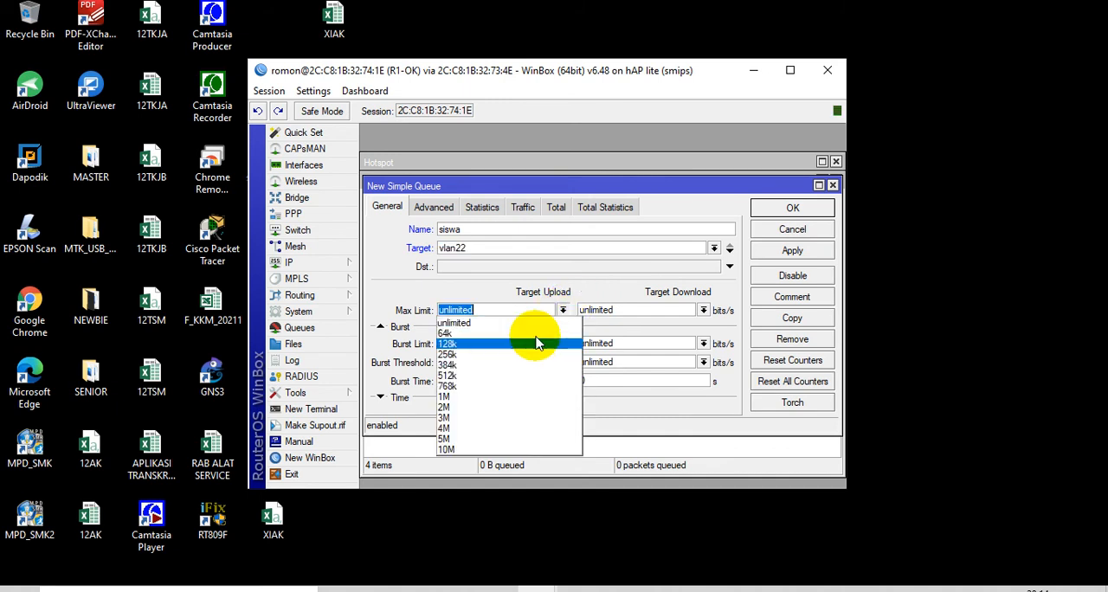
{"action": "left_click", "coordinate": [514, 399]}
{"action": "left_click", "coordinate": [703, 310]}
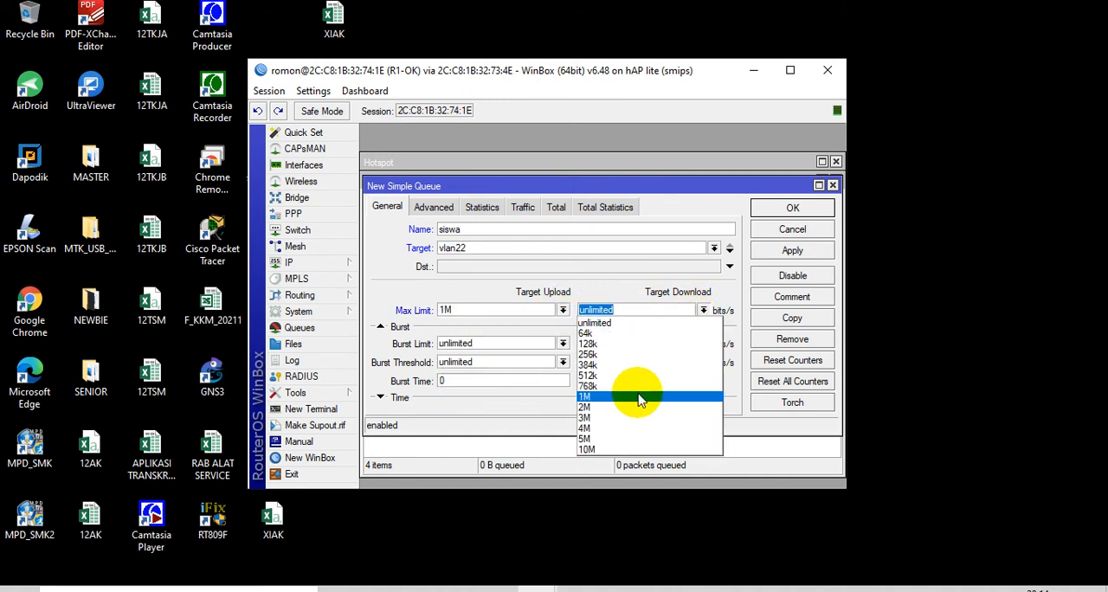
{"action": "left_click", "coordinate": [643, 398]}
{"action": "left_click", "coordinate": [791, 207]}
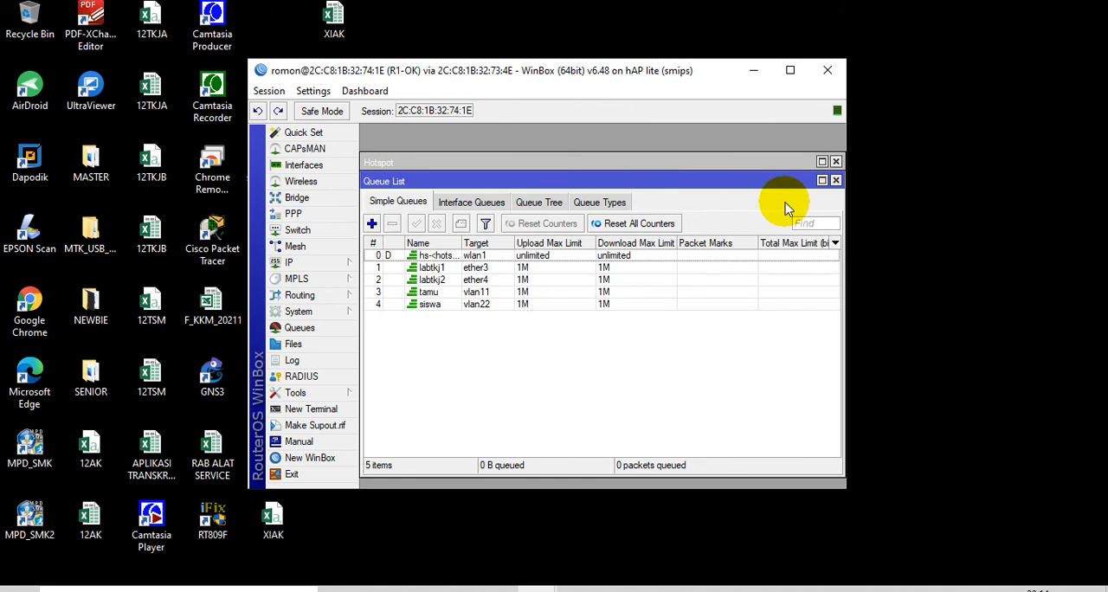
{"action": "left_click", "coordinate": [489, 257]}
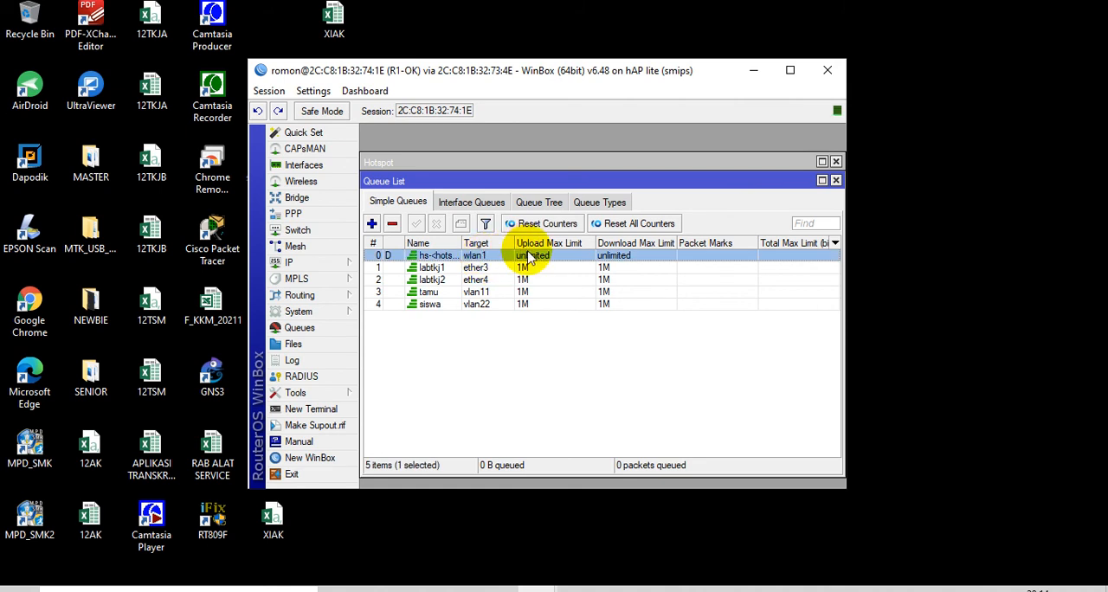
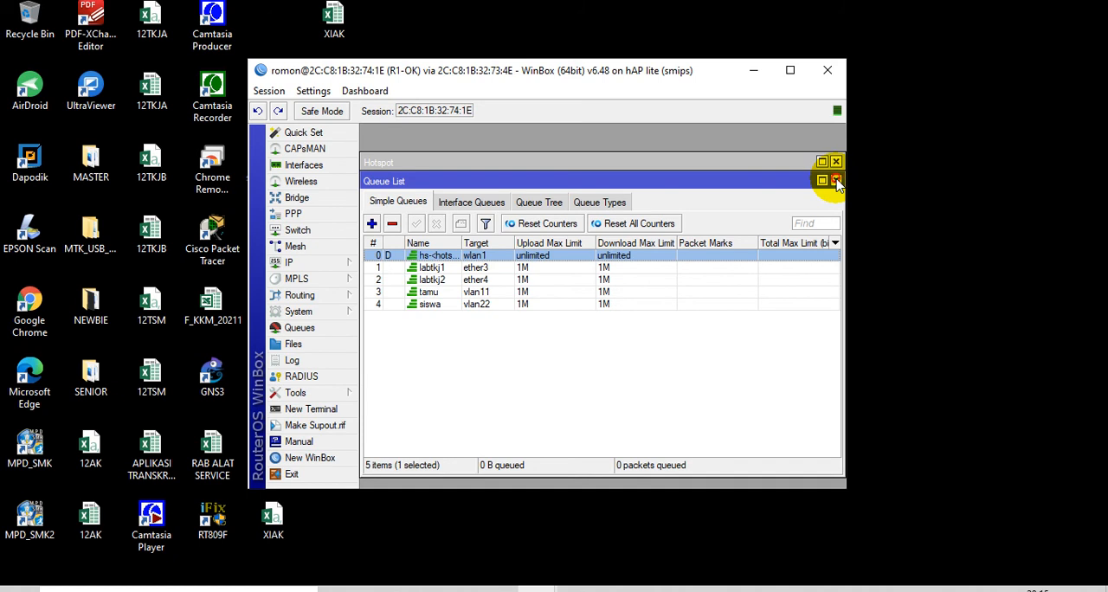
Close the queue list, place the R1-OK and R2-OK WinBox windows side by side, and switch to the R2-OK session
{"action": "left_click", "coordinate": [837, 181]}
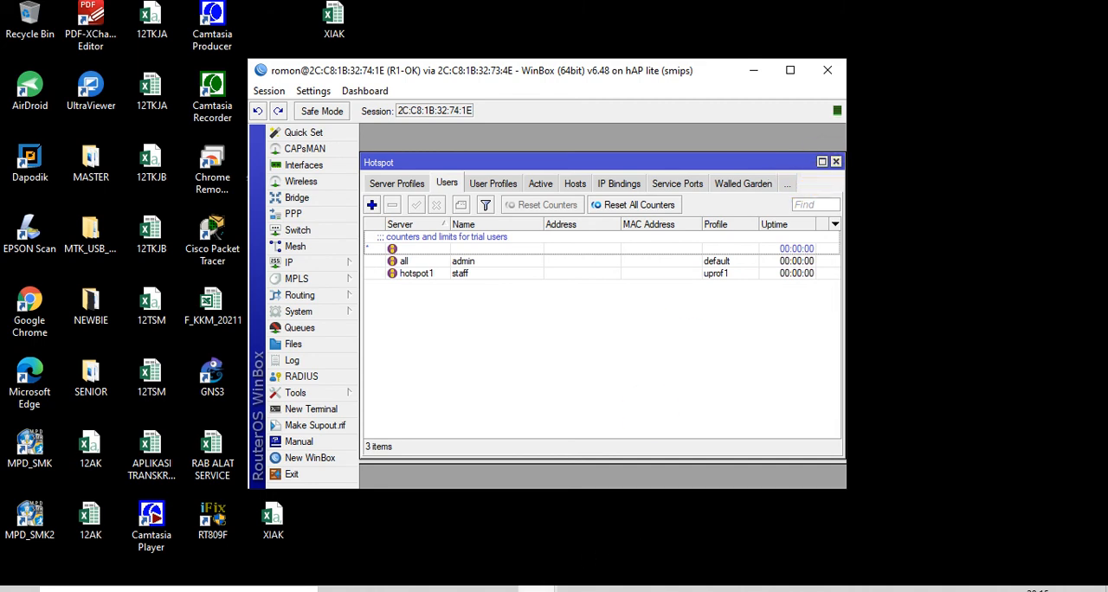
{"action": "mouse_move", "coordinate": [536, 589]}
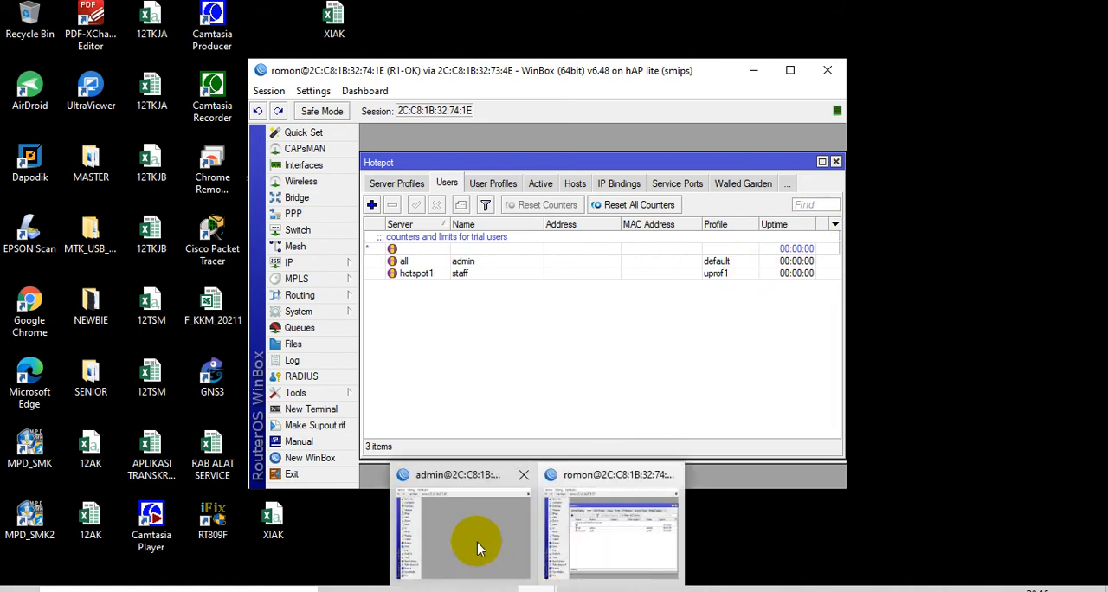
{"action": "mouse_move", "coordinate": [468, 524]}
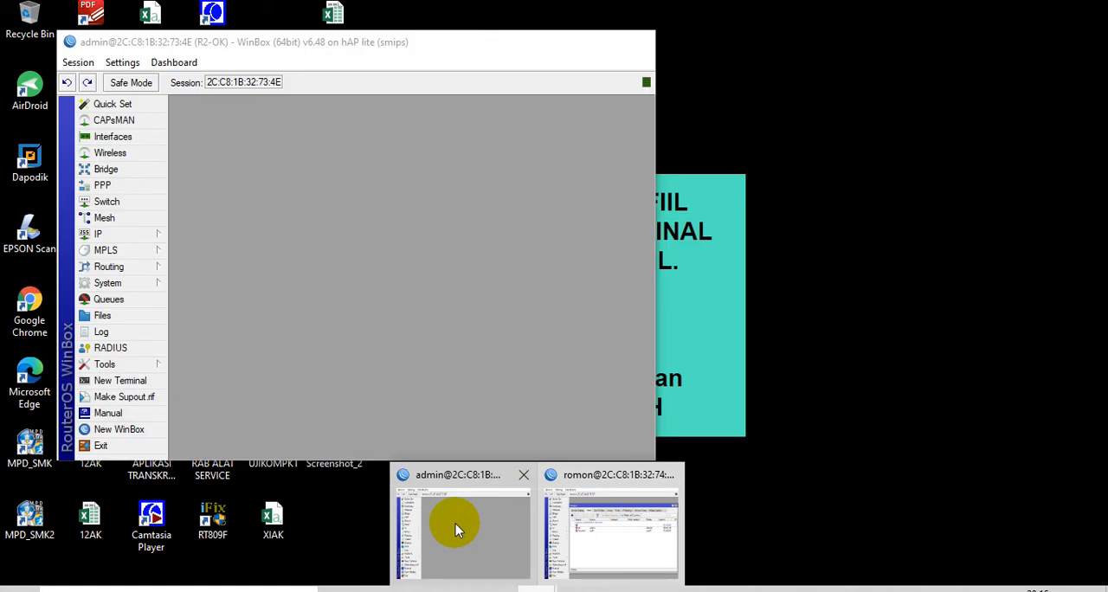
{"action": "left_click", "coordinate": [455, 523]}
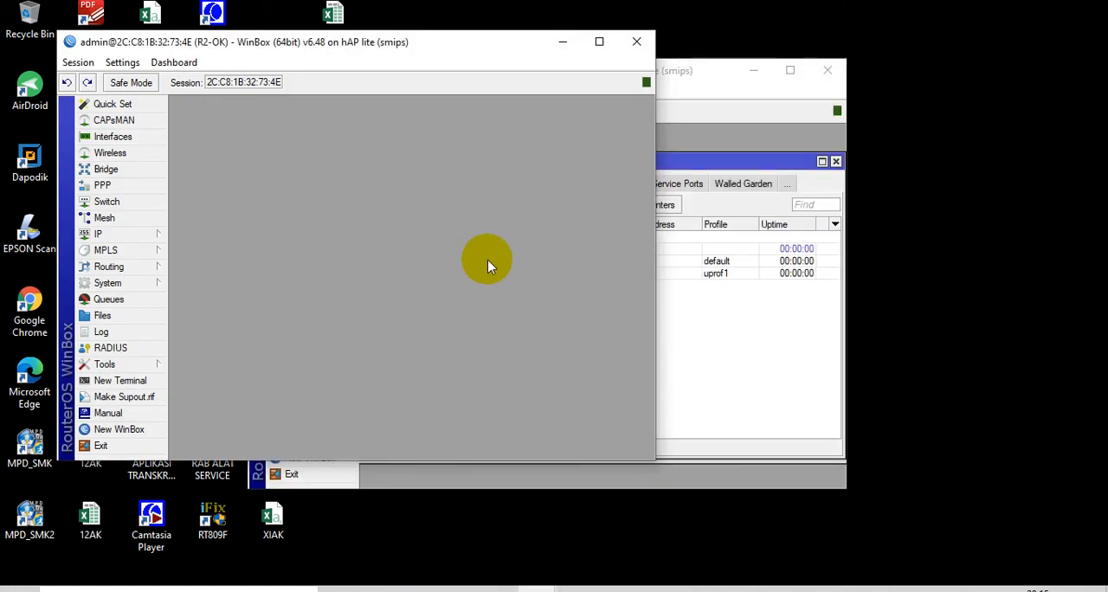
{"action": "left_click_drag", "start_coordinate": [690, 76], "coordinate": [849, 64]}
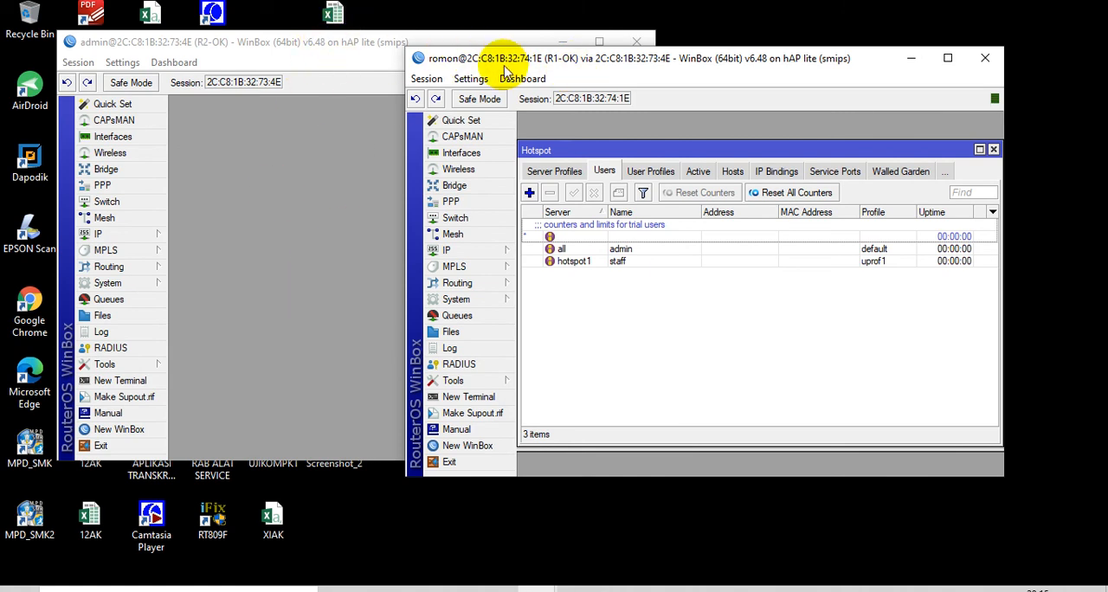
{"action": "left_click_drag", "start_coordinate": [528, 40], "coordinate": [558, 57]}
{"action": "left_click", "coordinate": [385, 63]}
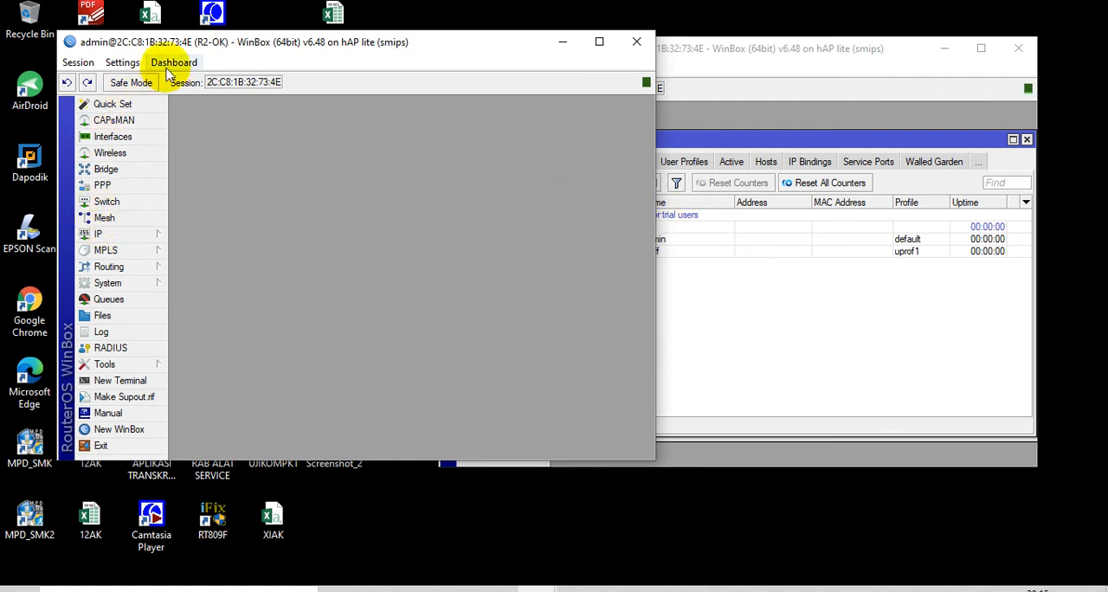
{"action": "left_click_drag", "start_coordinate": [736, 49], "coordinate": [800, 53]}
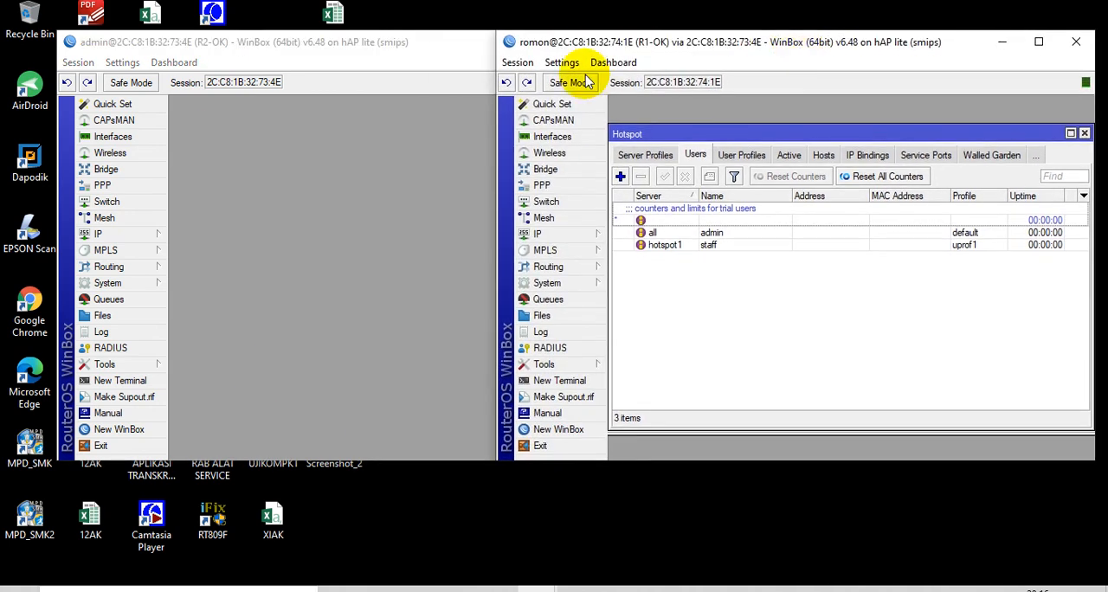
{"action": "left_click", "coordinate": [400, 43]}
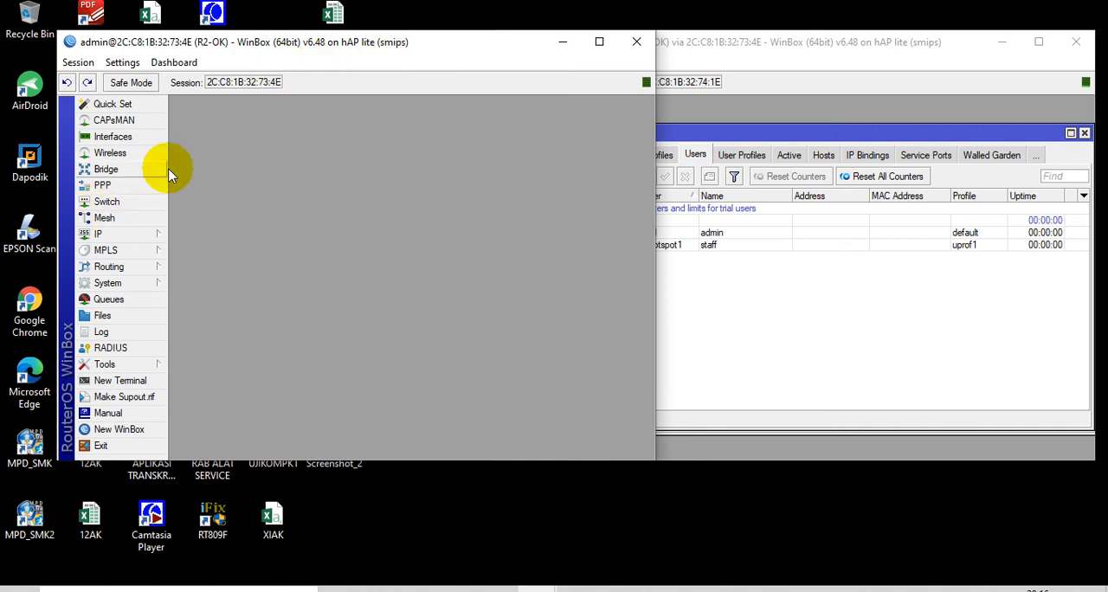
Review the ether4 and ether1 entries in R2-OK's interface list, and close the list
{"action": "left_click", "coordinate": [139, 138]}
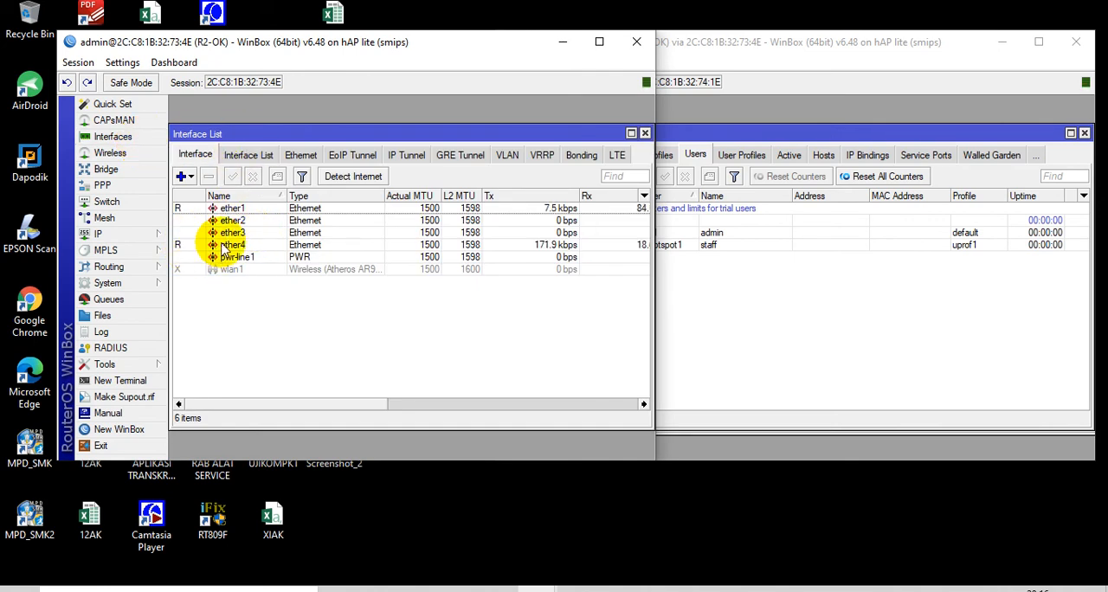
{"action": "left_click", "coordinate": [223, 246]}
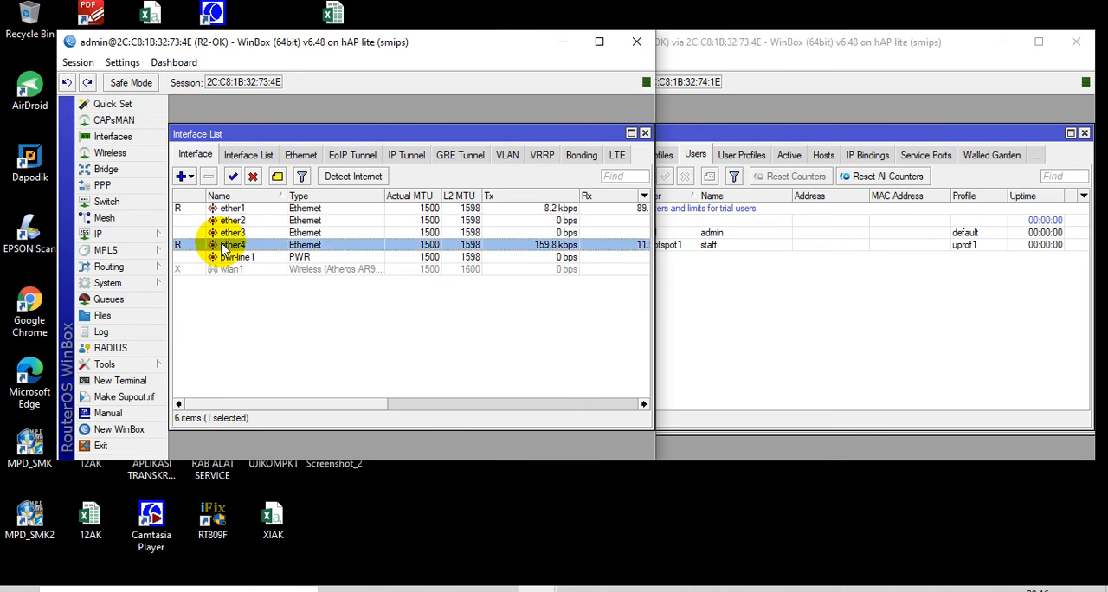
{"action": "left_click", "coordinate": [225, 208]}
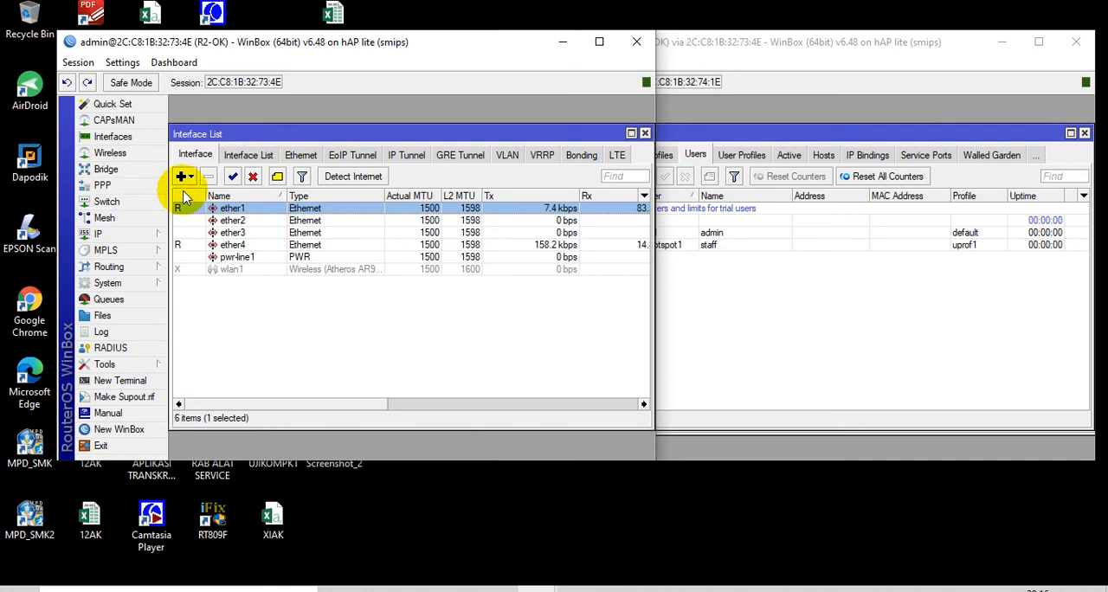
{"action": "left_click", "coordinate": [645, 133]}
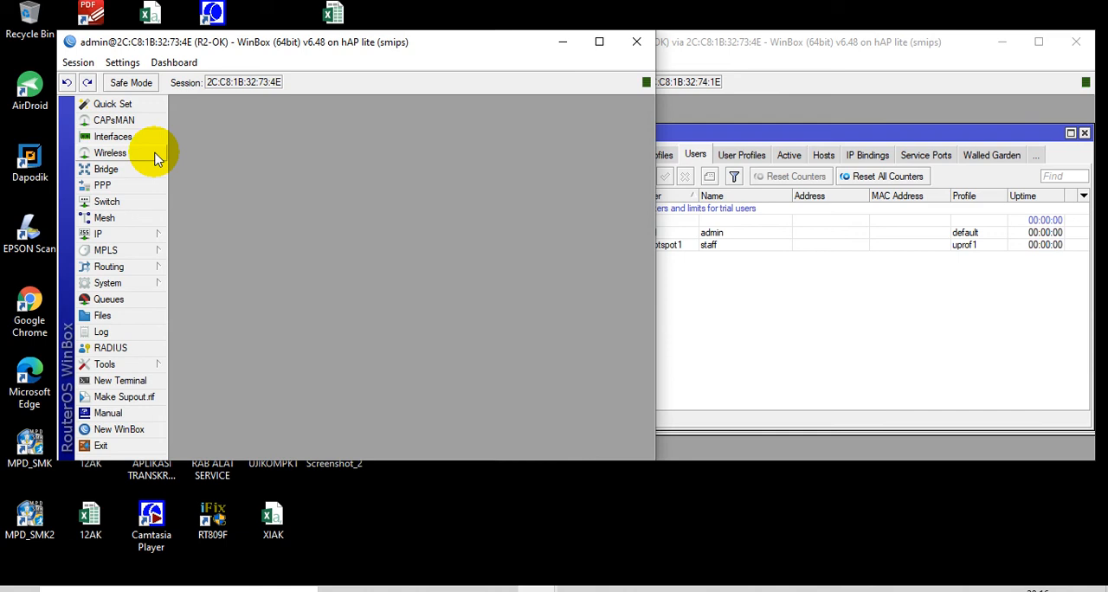
Add a wireless security profile named tamu with dynamic keys, WPA2 PSK and WPA2 EAP, tkip ciphers enabled, and enter the WPA2 pre-shared key
{"action": "left_click", "coordinate": [121, 154]}
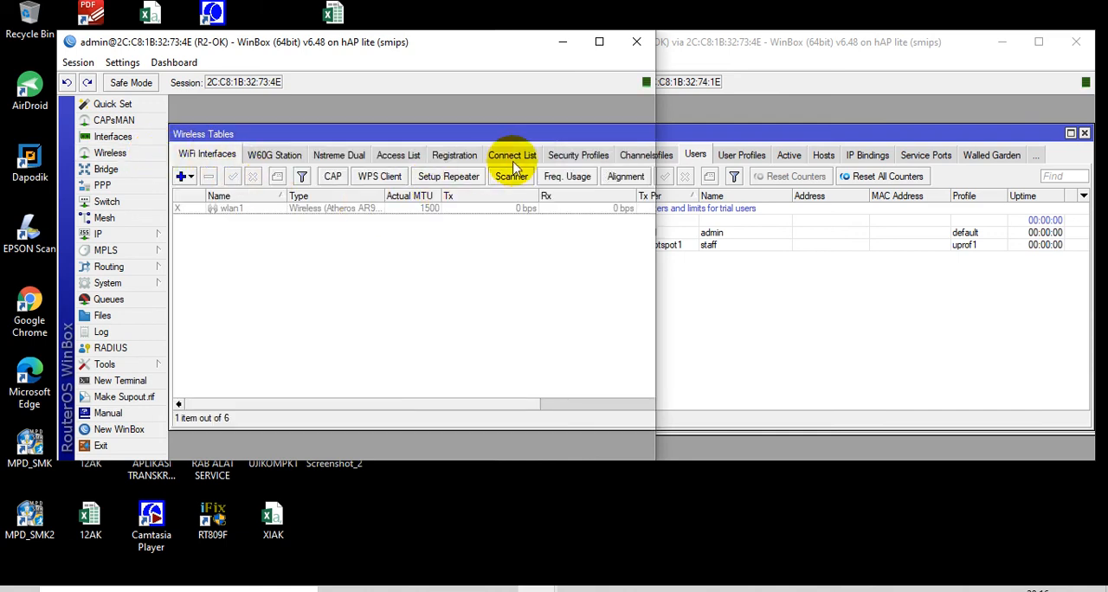
{"action": "left_click", "coordinate": [569, 154]}
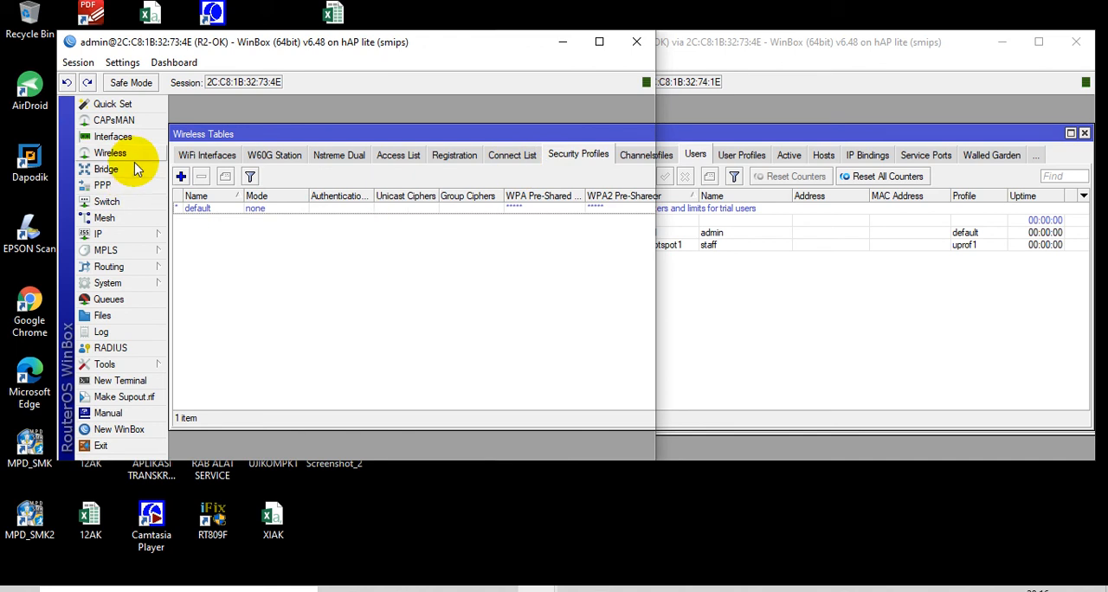
{"action": "left_click", "coordinate": [183, 176]}
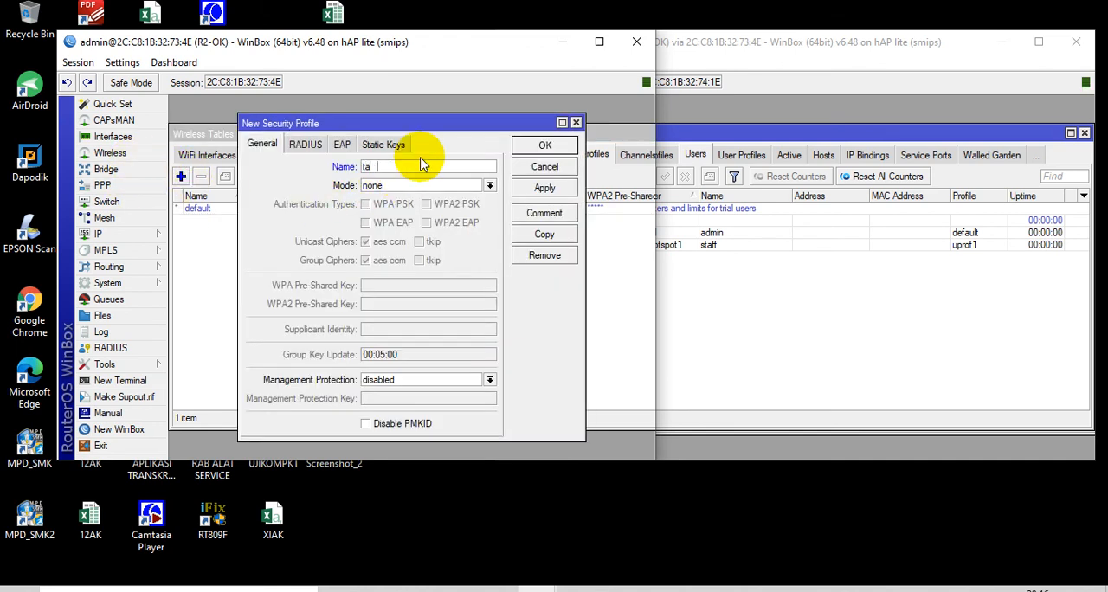
{"action": "left_click", "coordinate": [432, 184]}
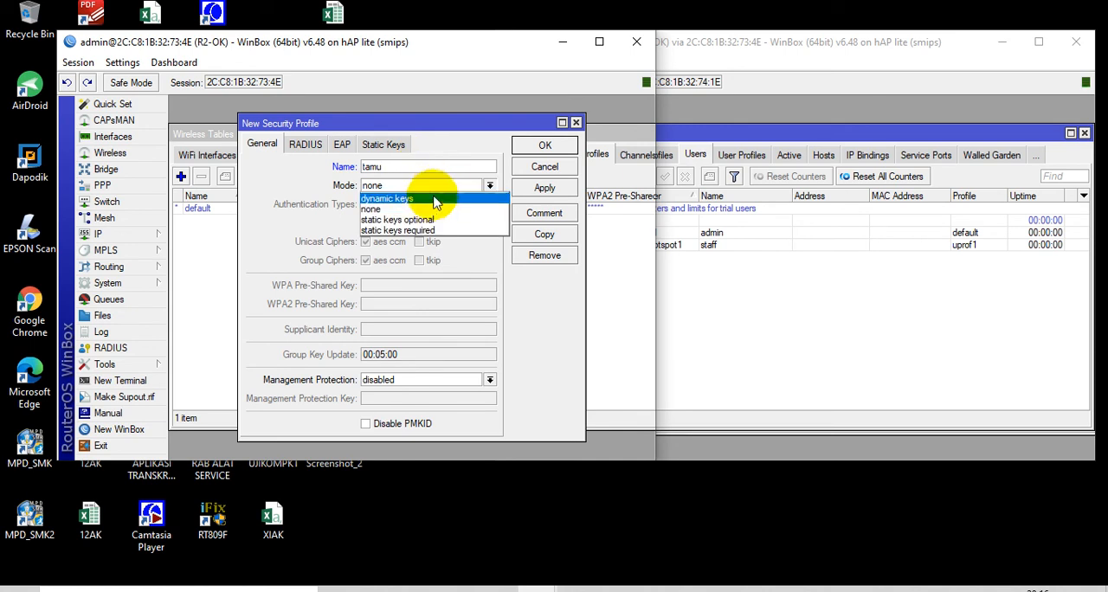
{"action": "left_click", "coordinate": [432, 200]}
{"action": "left_click", "coordinate": [427, 222]}
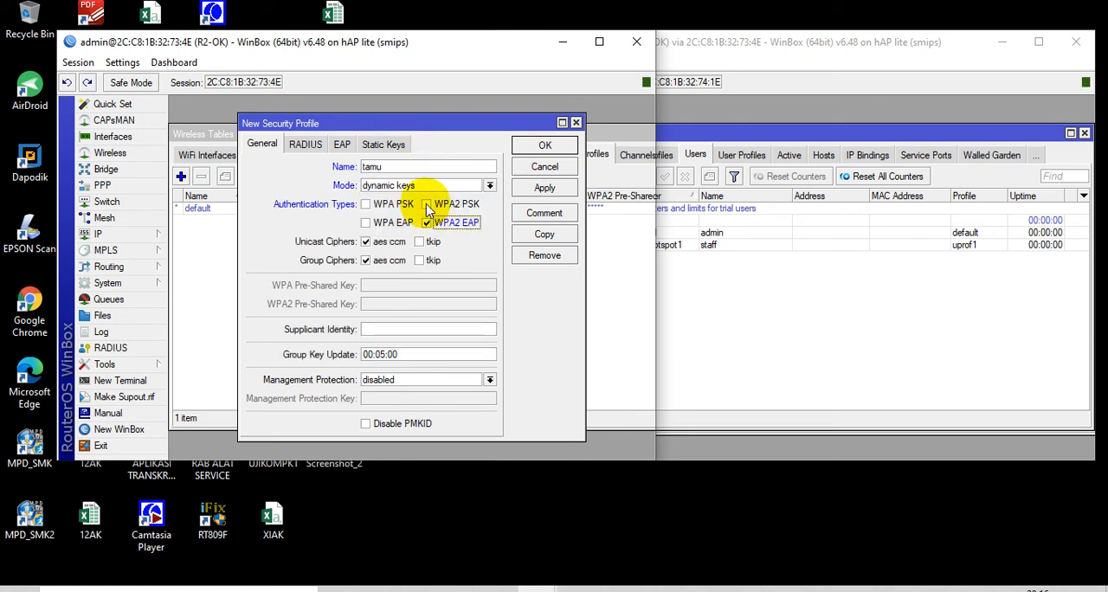
{"action": "left_click", "coordinate": [427, 204]}
{"action": "left_click", "coordinate": [420, 242]}
{"action": "left_click", "coordinate": [420, 260]}
{"action": "left_click", "coordinate": [416, 304]}
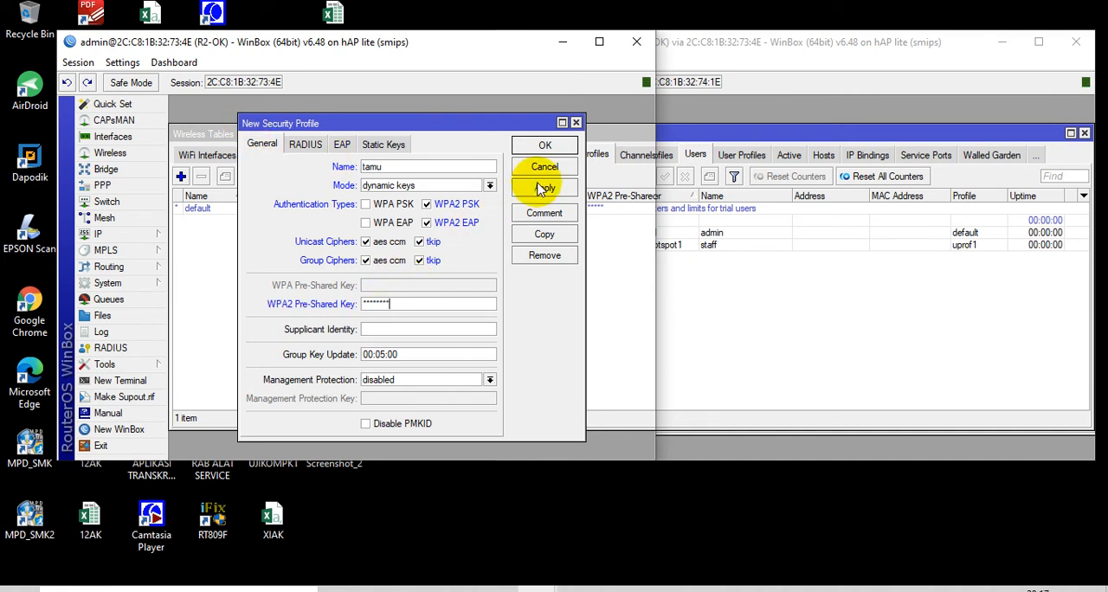
Copy the tamu security profile as siswa, save both profiles, and turn off password hiding
{"action": "left_click", "coordinate": [552, 236]}
{"action": "left_click", "coordinate": [421, 272]}
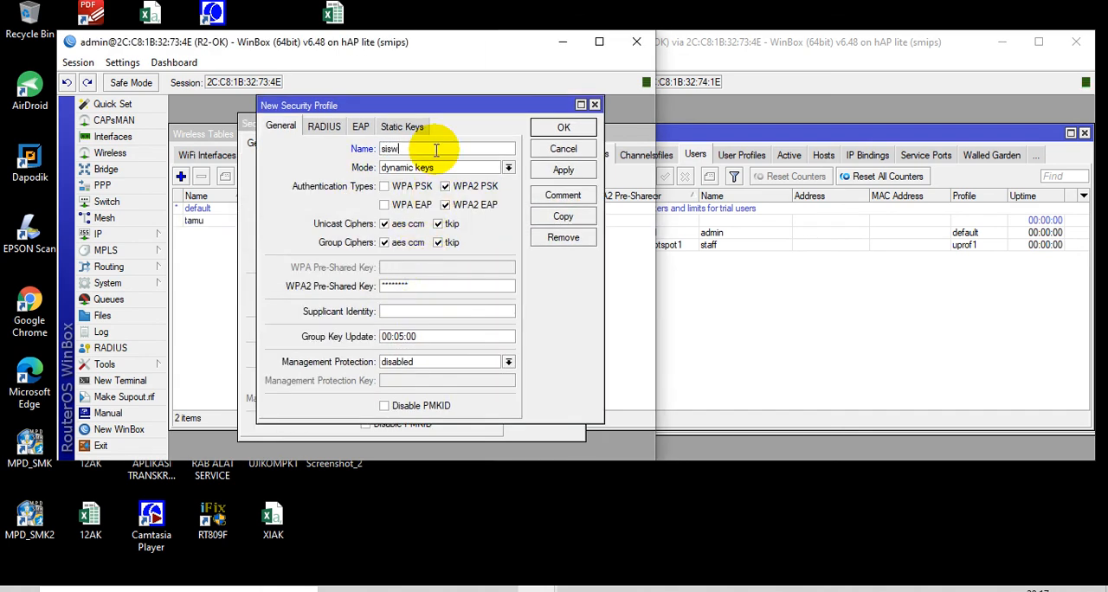
{"action": "type", "text": "siswa"}
{"action": "left_click", "coordinate": [564, 127]}
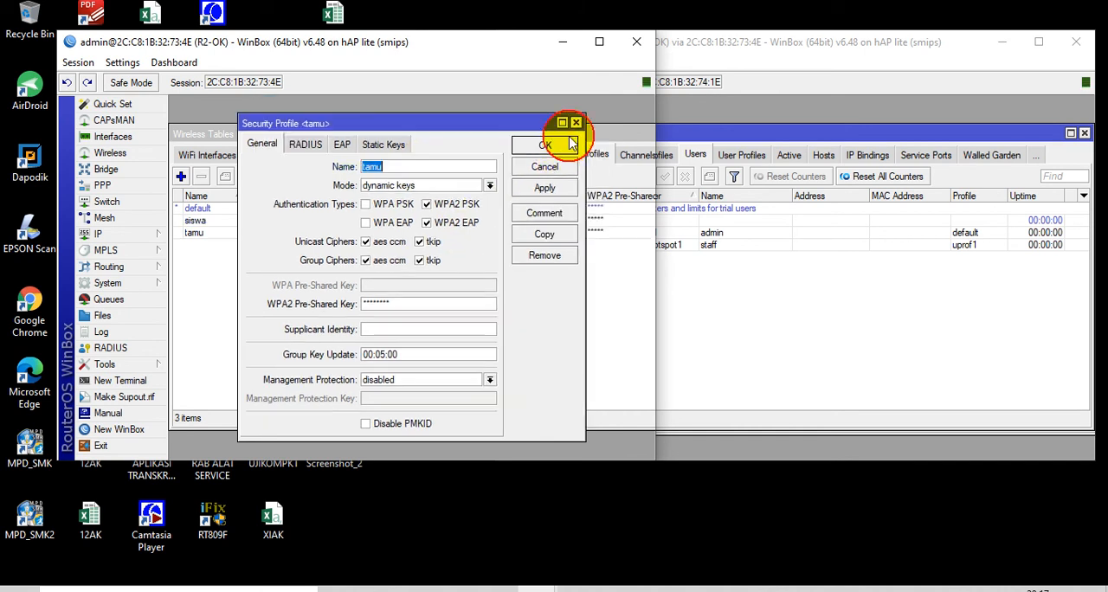
{"action": "left_click", "coordinate": [545, 146]}
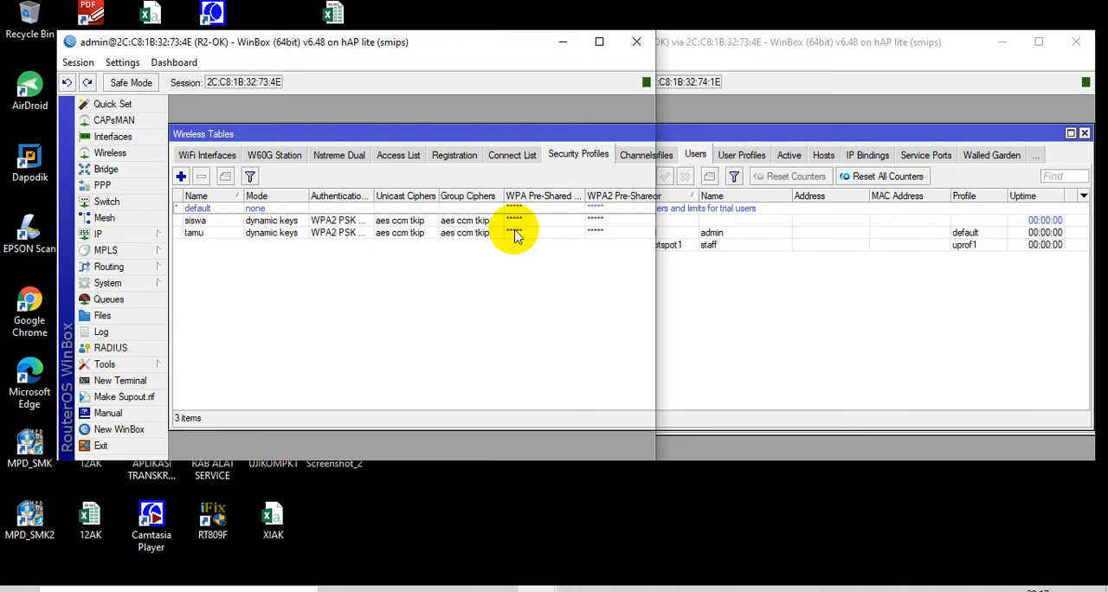
{"action": "left_click", "coordinate": [121, 64]}
{"action": "left_click", "coordinate": [136, 92]}
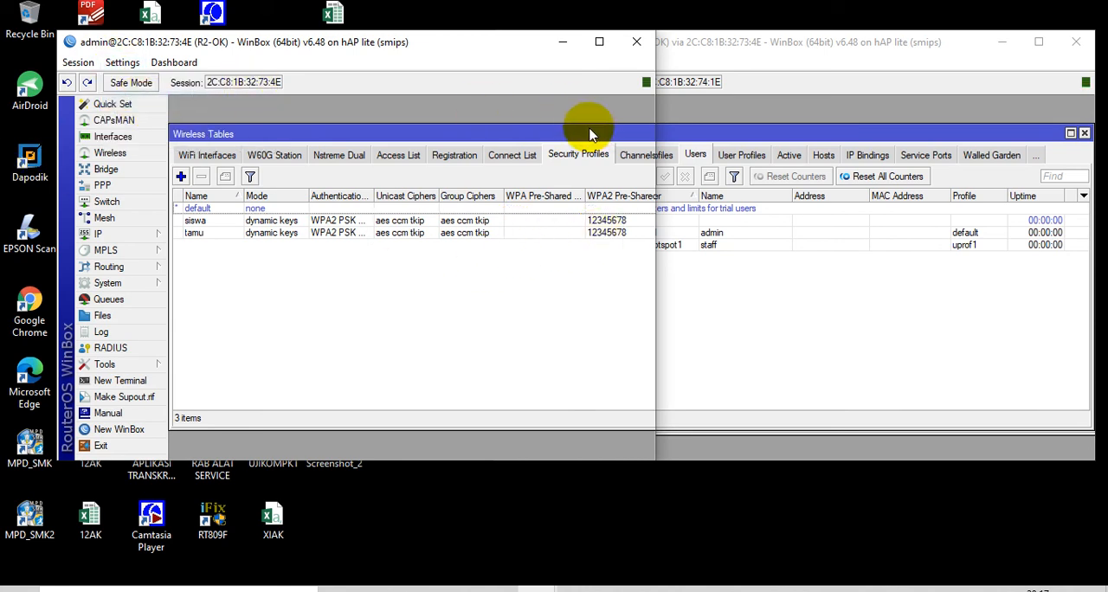
Enable the wlan1 wireless interface on R2-OK
{"action": "left_click", "coordinate": [228, 155]}
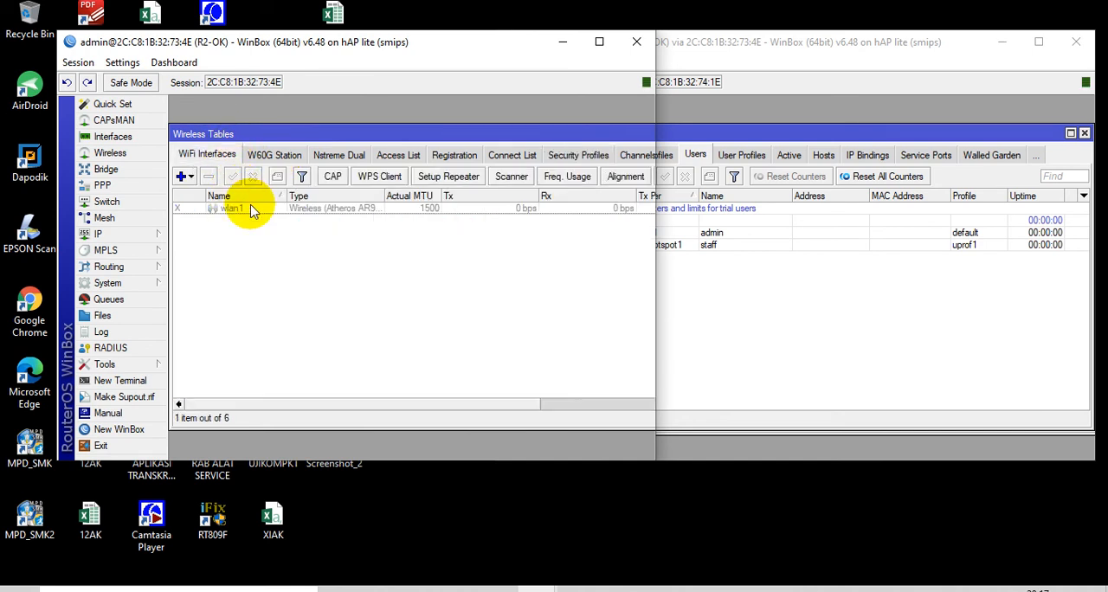
{"action": "left_click", "coordinate": [251, 211]}
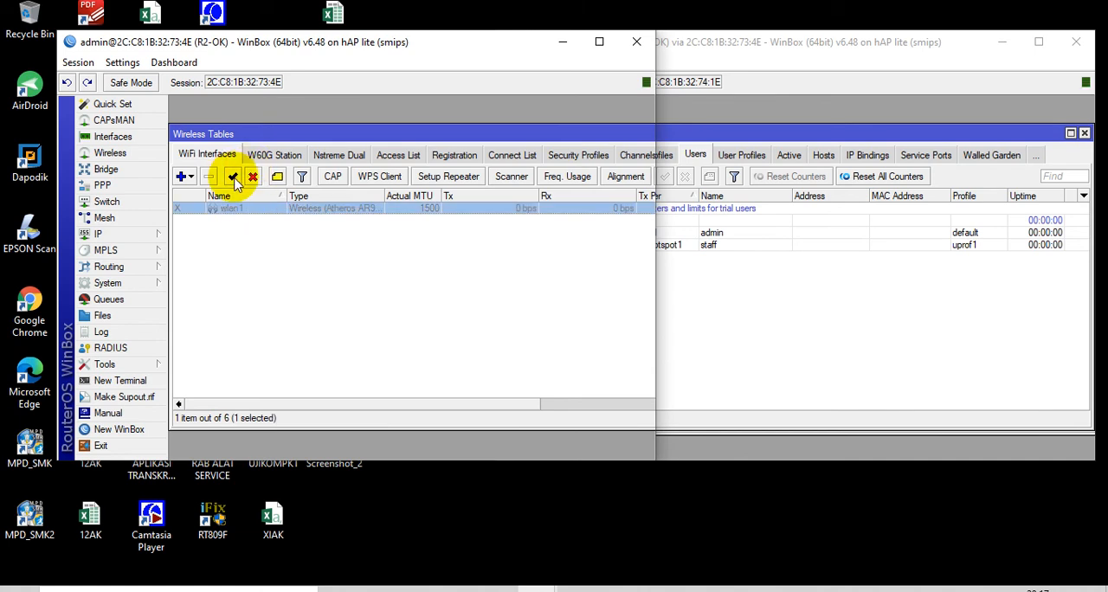
{"action": "left_click", "coordinate": [234, 178]}
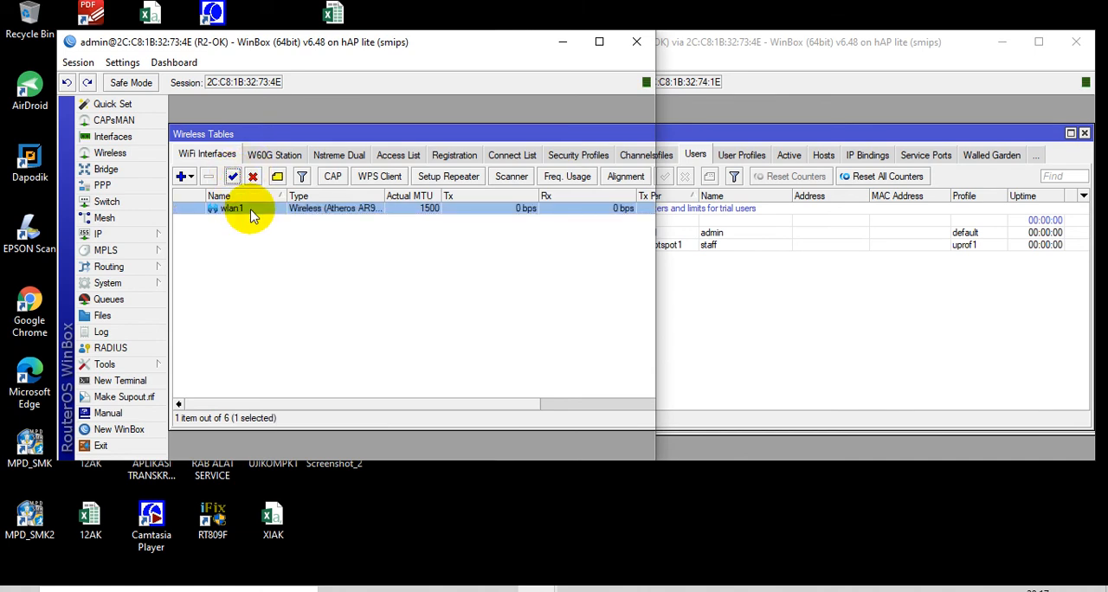
Set wlan1 to ap bridge mode with SSID TAMU-OK and security profile tamu, and check the computer's list of available Wi-Fi networks
{"action": "double_click", "coordinate": [250, 210]}
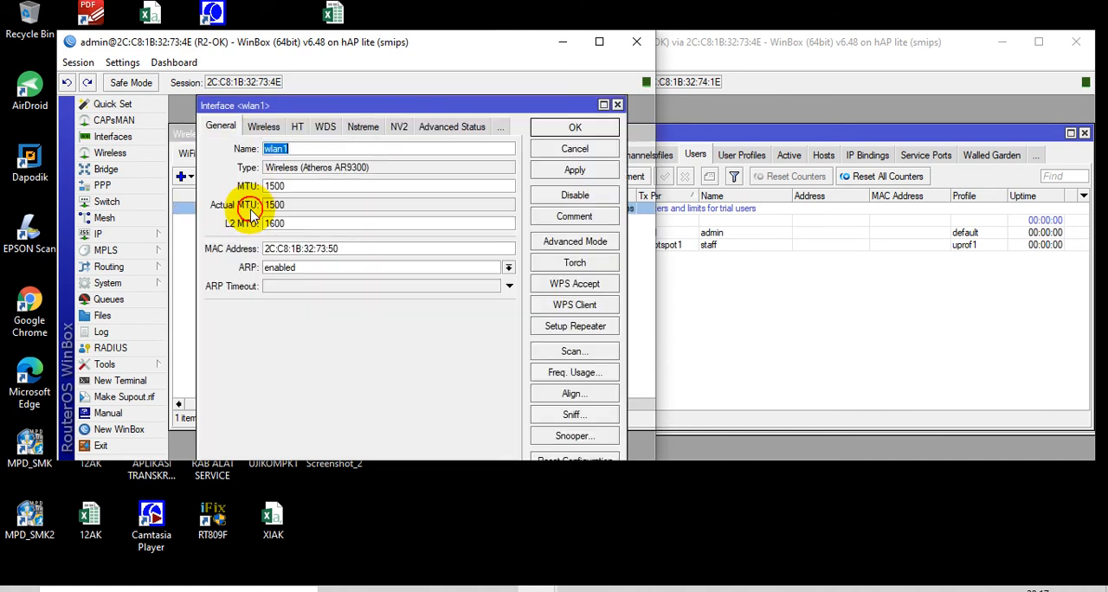
{"action": "left_click", "coordinate": [264, 127]}
{"action": "left_click", "coordinate": [351, 151]}
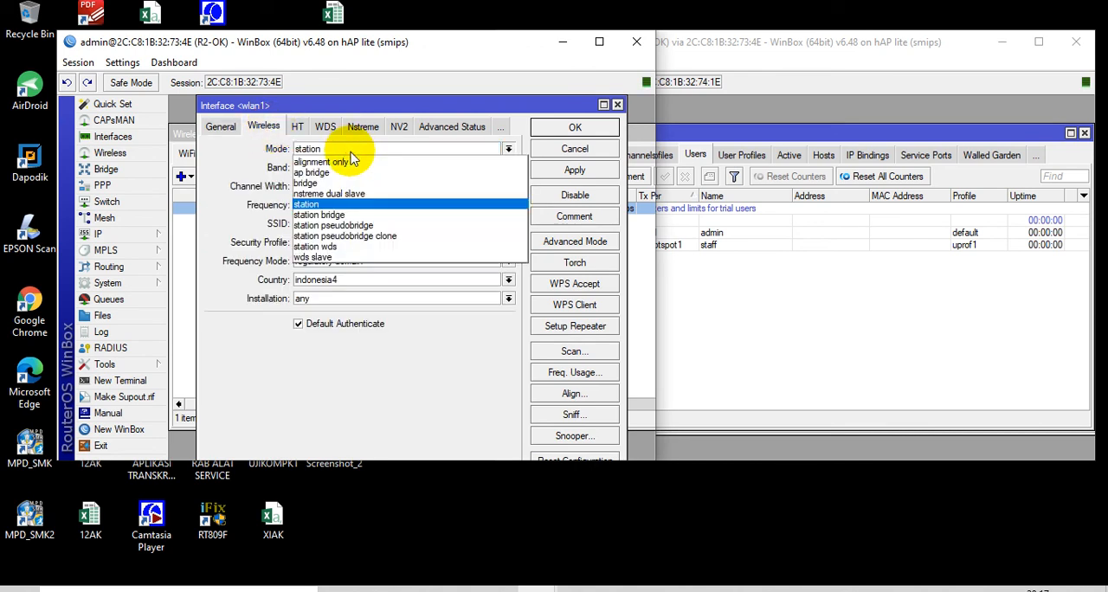
{"action": "left_click", "coordinate": [350, 173]}
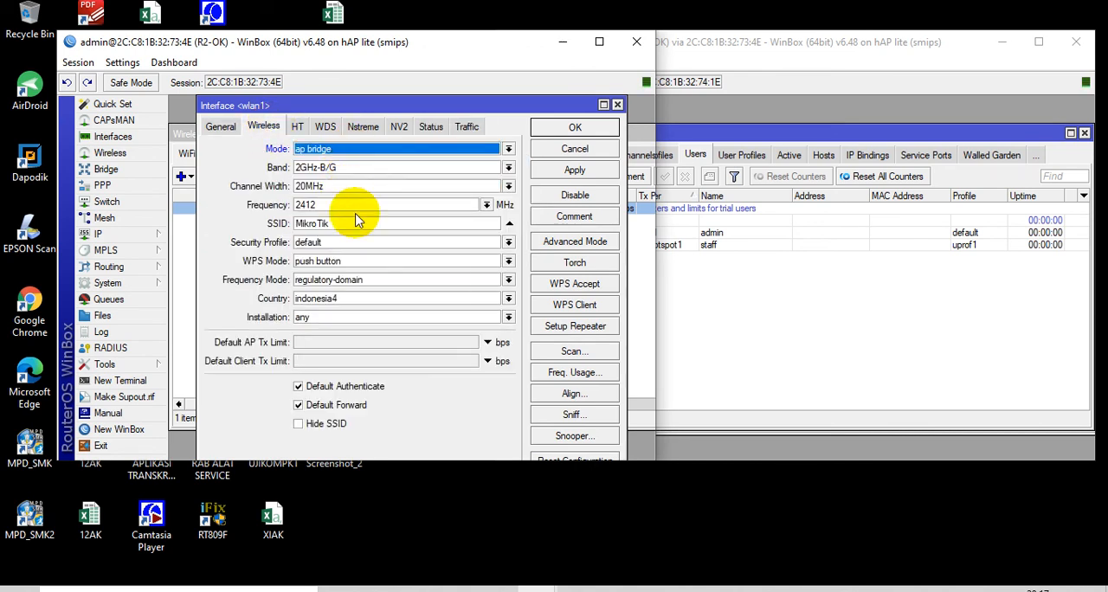
{"action": "left_click_drag", "start_coordinate": [361, 223], "coordinate": [279, 221]}
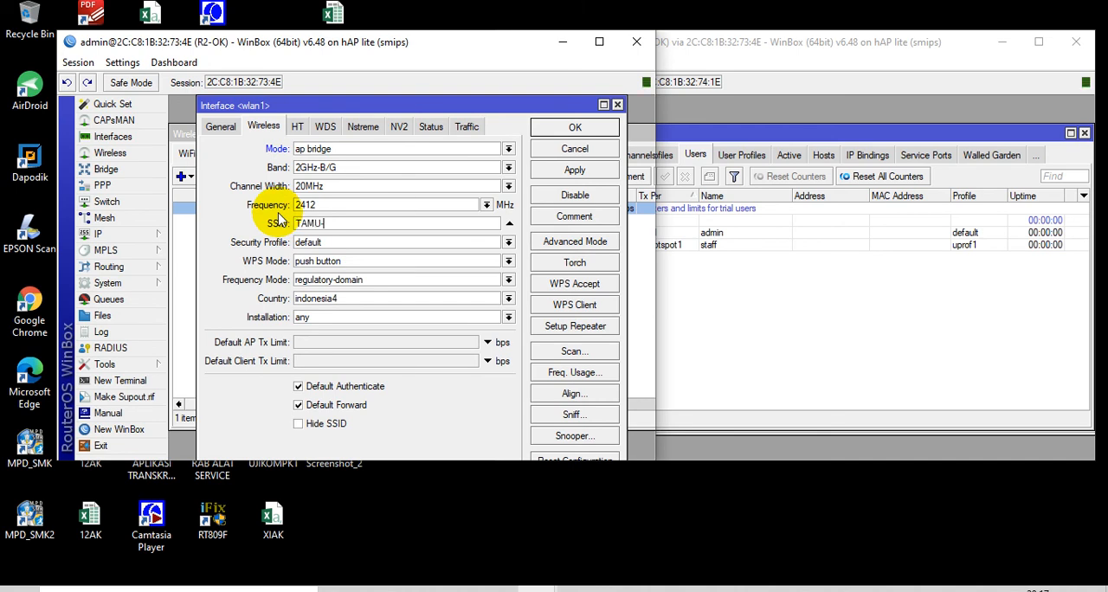
{"action": "left_click", "coordinate": [335, 242]}
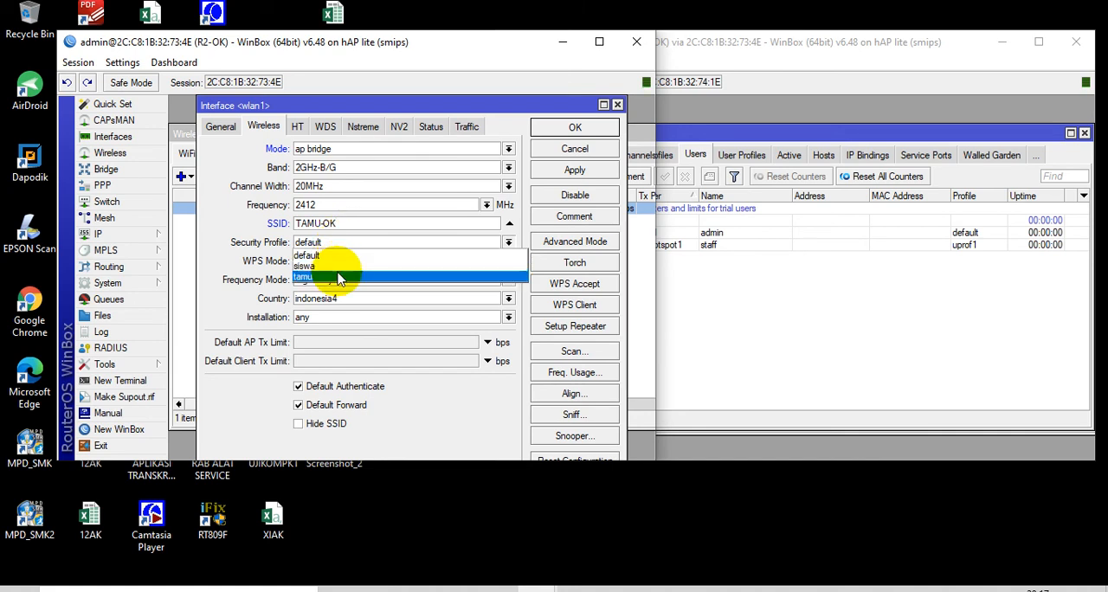
{"action": "left_click", "coordinate": [339, 277]}
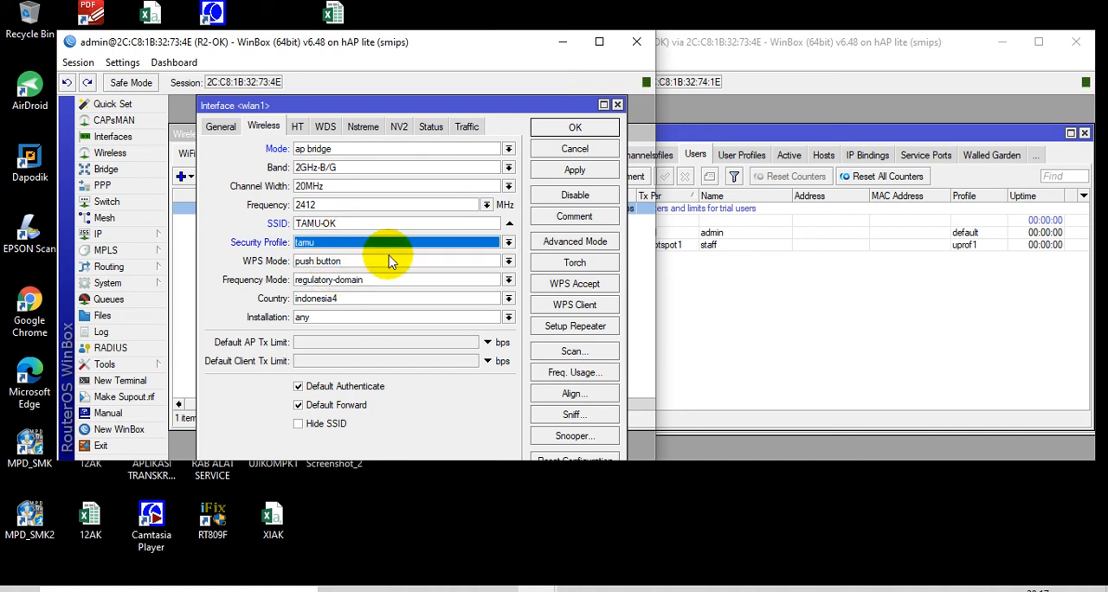
{"action": "left_click", "coordinate": [577, 128]}
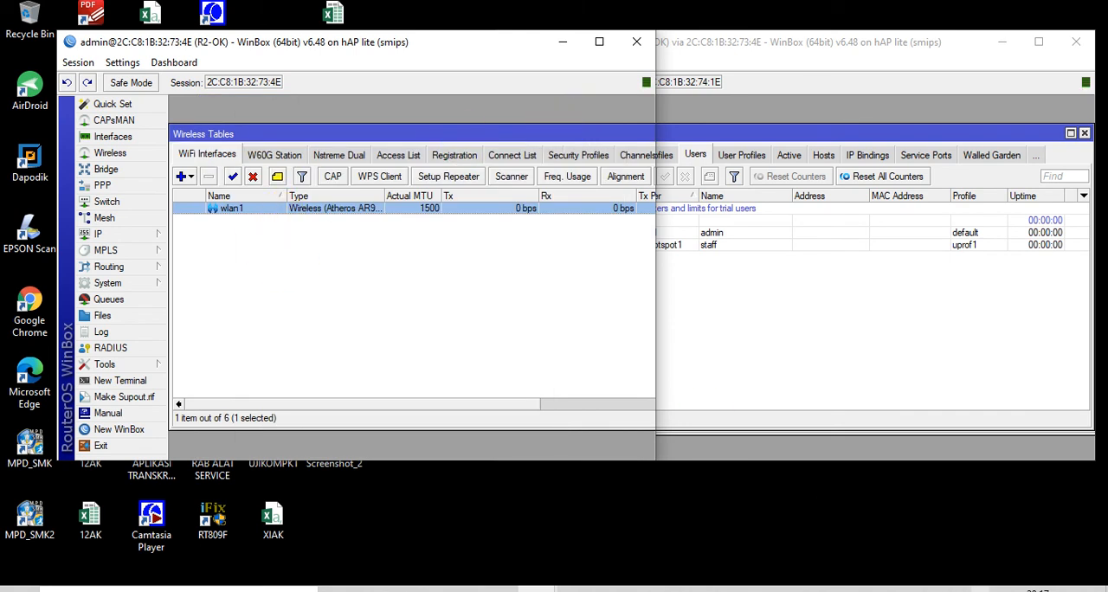
{"action": "left_click", "coordinate": [980, 589]}
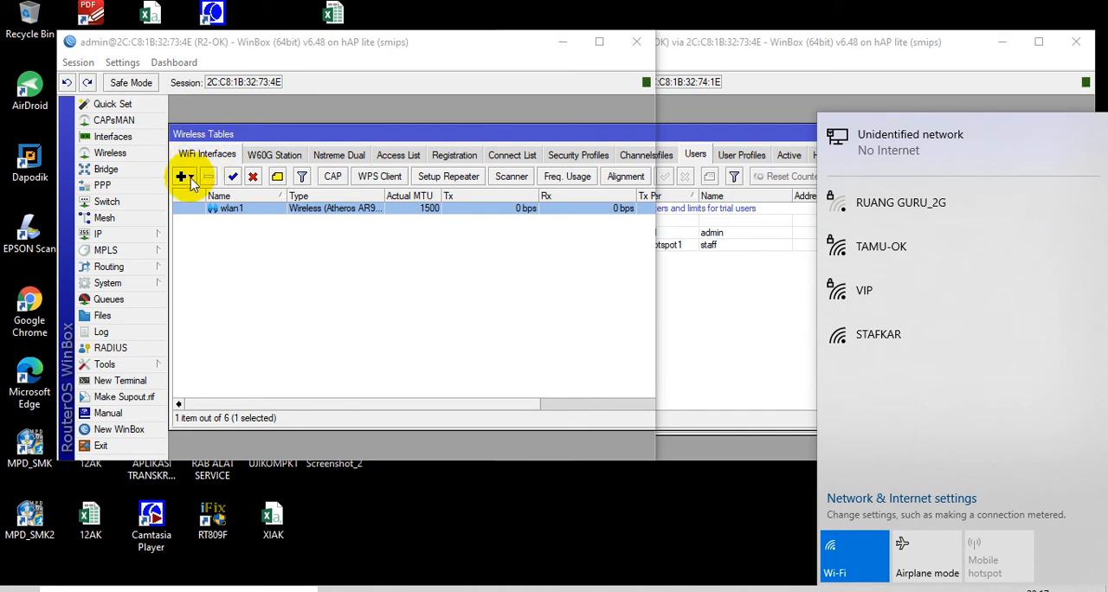
Add a virtual wireless interface on master wlan1 in ap bridge mode, with SSID SISWA-OK and security profile siswa
{"action": "left_click", "coordinate": [192, 179]}
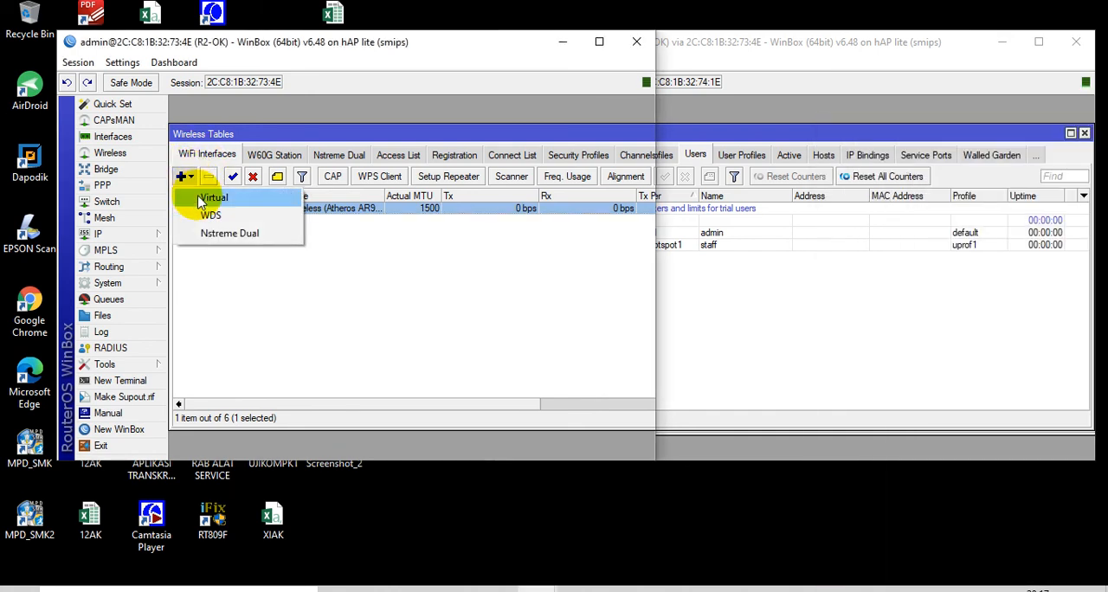
{"action": "left_click", "coordinate": [212, 198]}
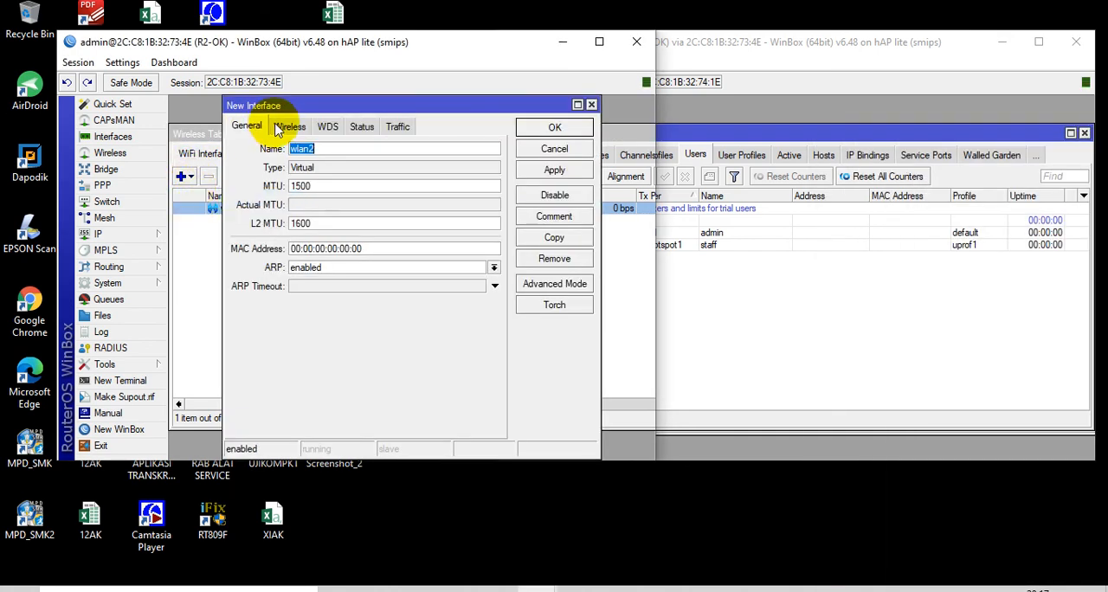
{"action": "left_click_drag", "start_coordinate": [424, 110], "coordinate": [473, 127]}
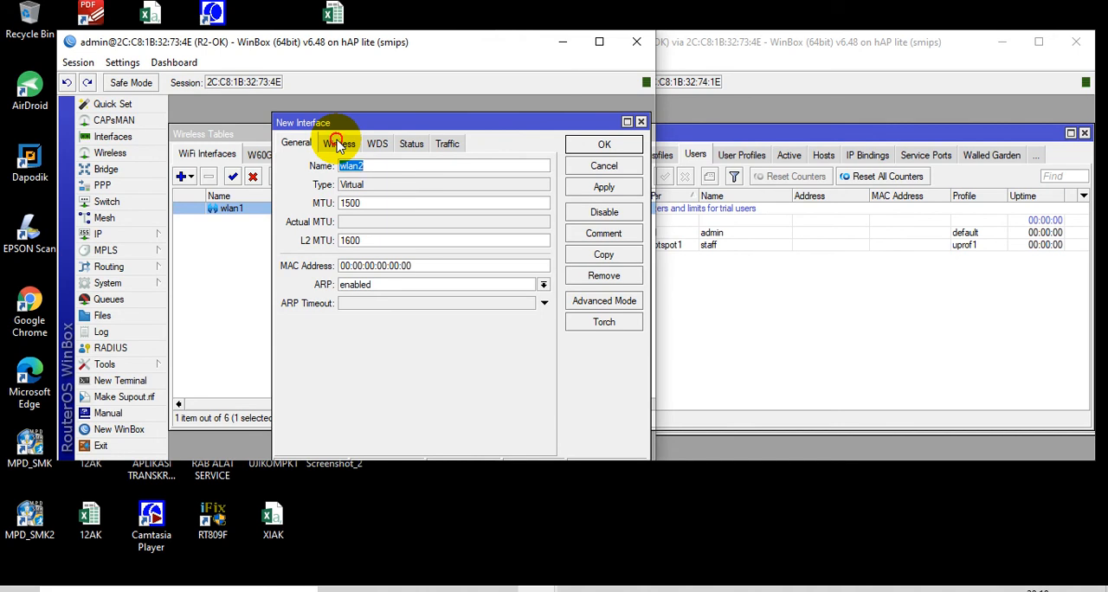
{"action": "left_click", "coordinate": [339, 144]}
{"action": "left_click", "coordinate": [441, 168]}
{"action": "left_click", "coordinate": [440, 174]}
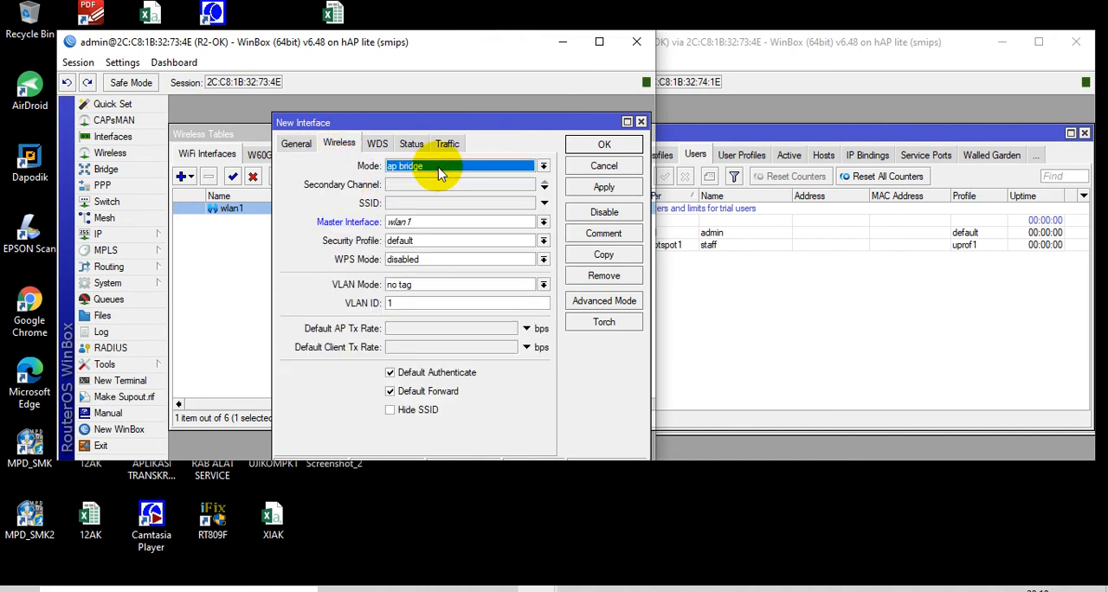
{"action": "left_click", "coordinate": [435, 203]}
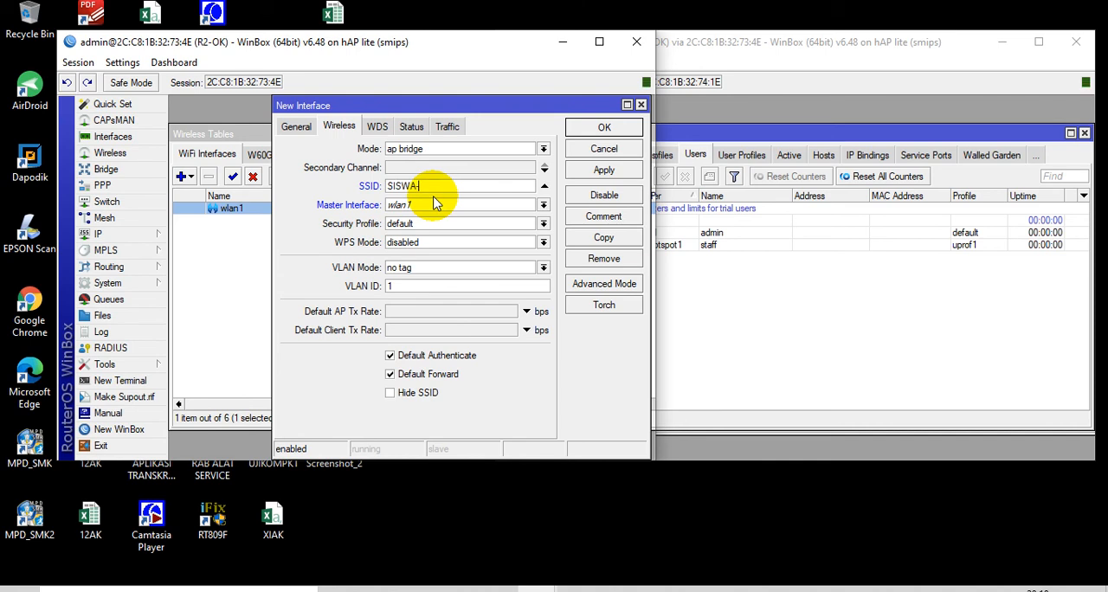
{"action": "left_click", "coordinate": [444, 224]}
{"action": "left_click", "coordinate": [442, 249]}
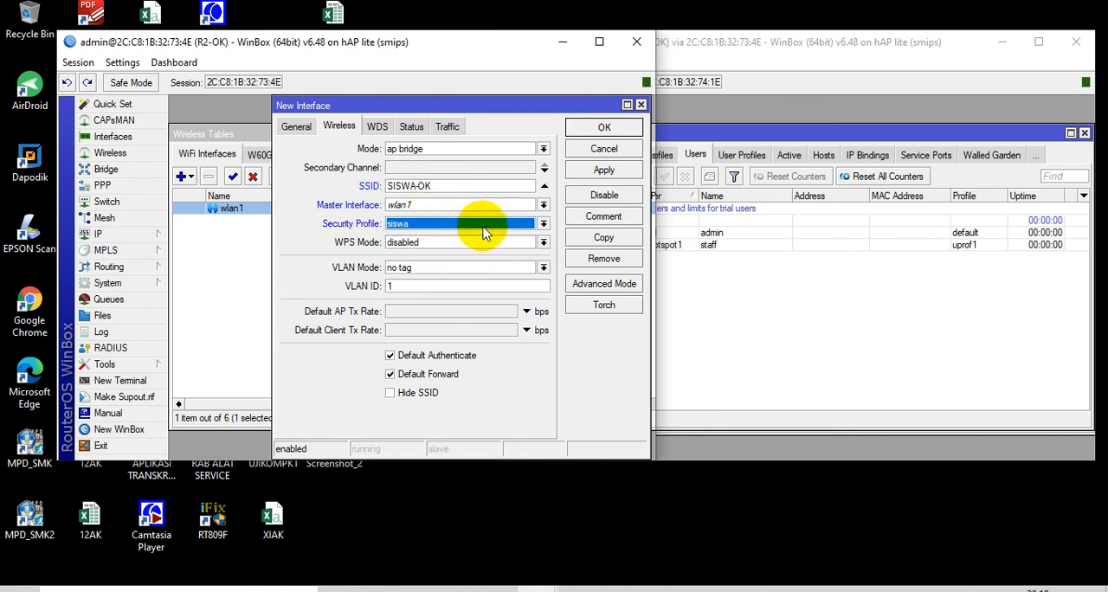
{"action": "left_click", "coordinate": [605, 128]}
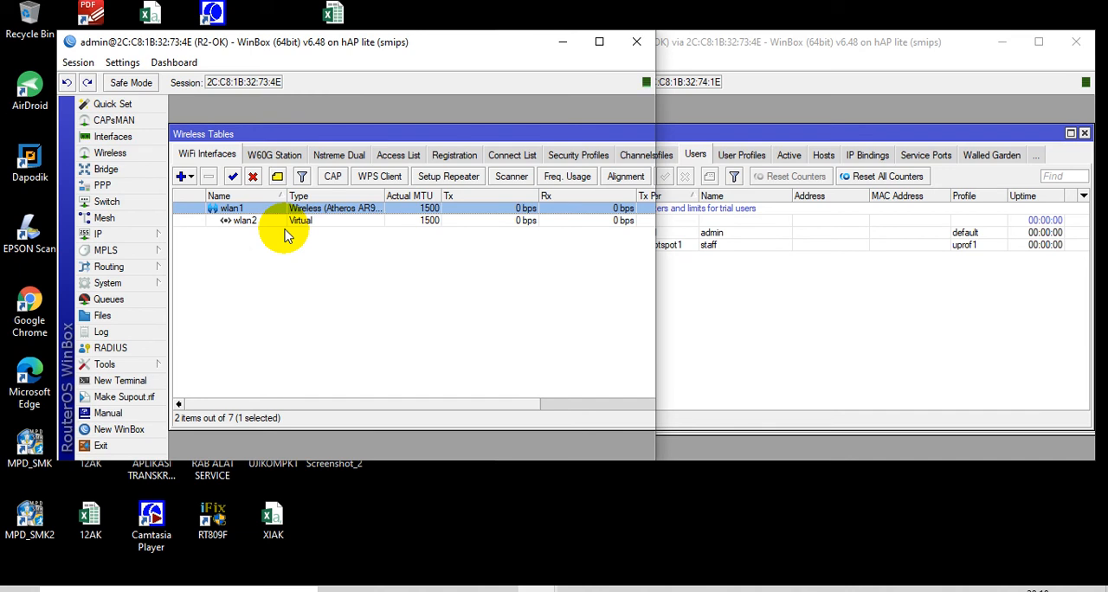
Create a new bridge on R2-OK with VLAN filtering enabled
{"action": "left_click", "coordinate": [108, 168]}
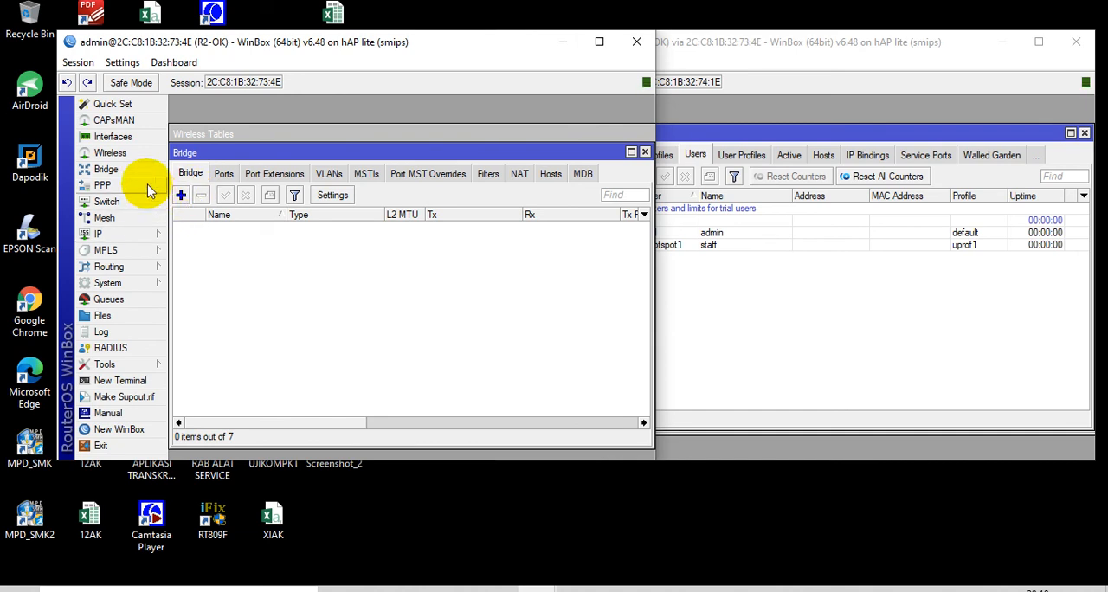
{"action": "left_click", "coordinate": [178, 195]}
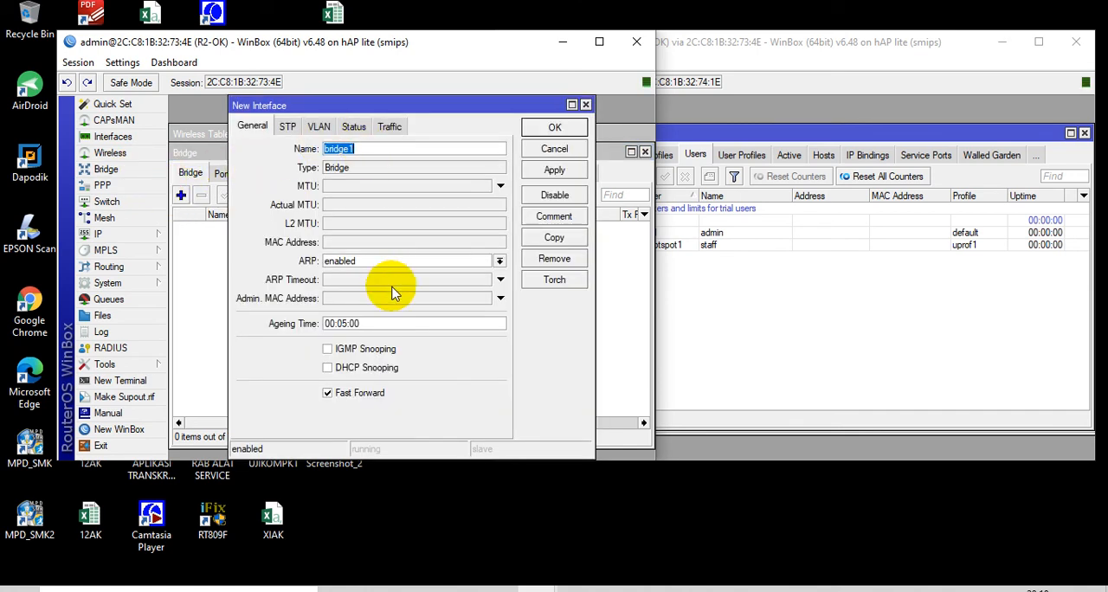
{"action": "left_click", "coordinate": [312, 128]}
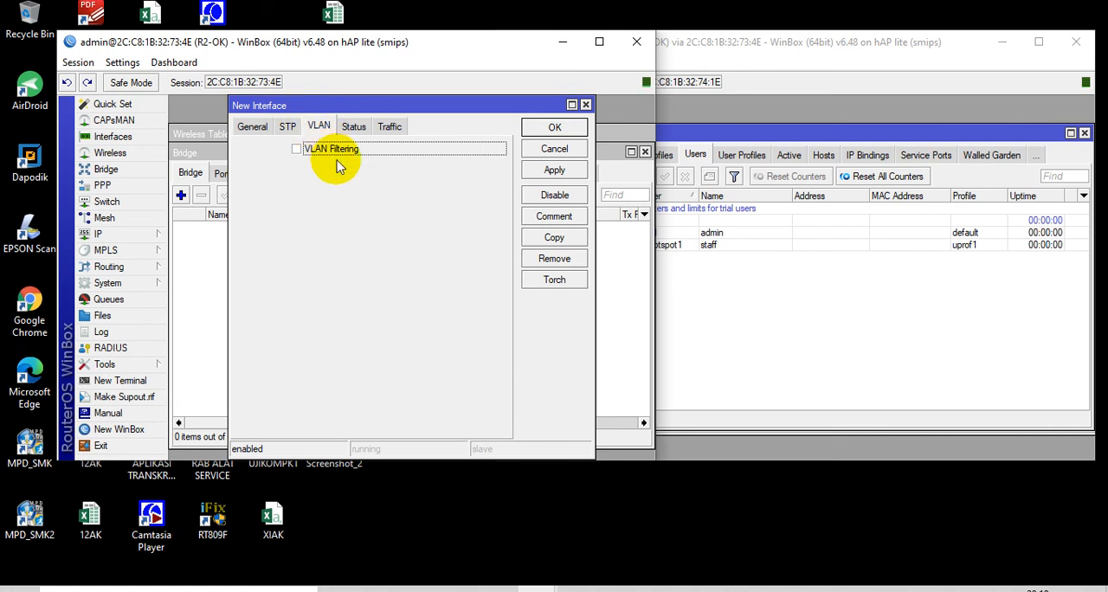
{"action": "left_click", "coordinate": [333, 154]}
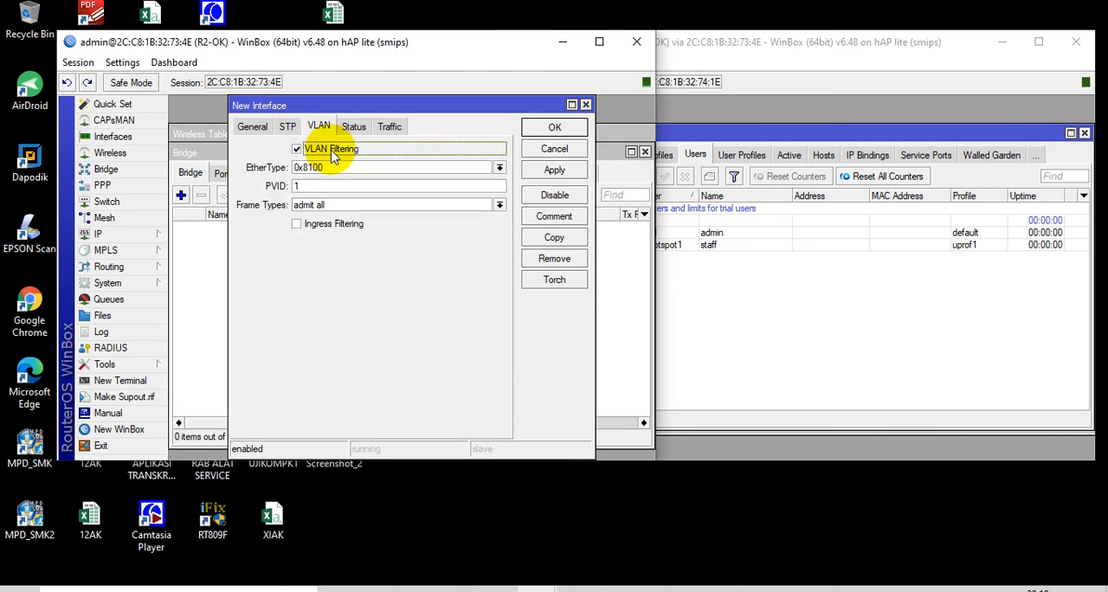
{"action": "left_click", "coordinate": [552, 130]}
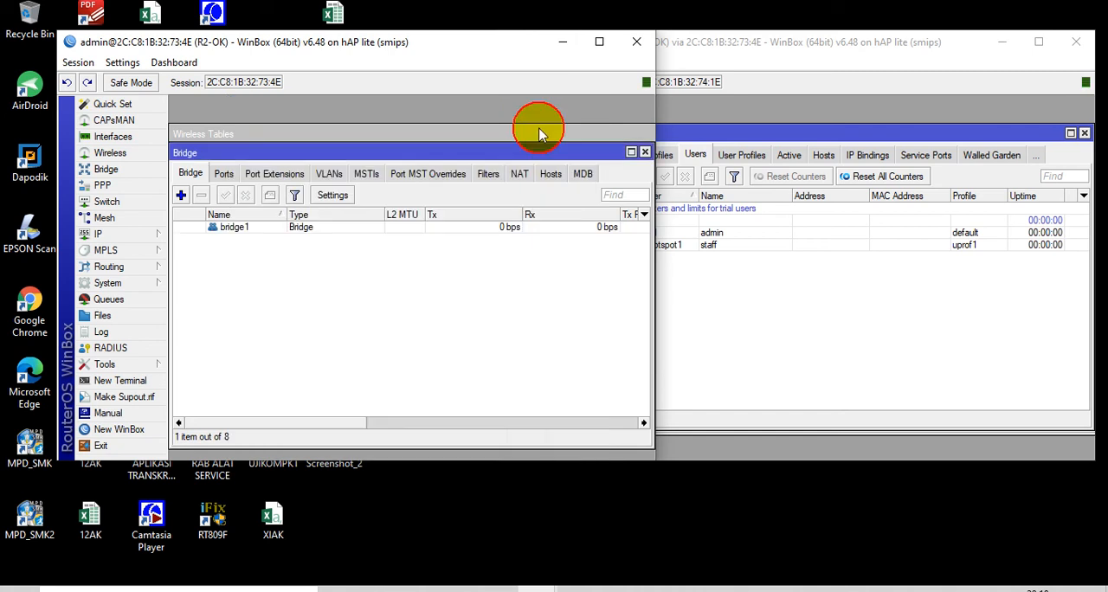
Add ether1 as a port of bridge1 with hardware offload disabled
{"action": "left_click", "coordinate": [224, 176]}
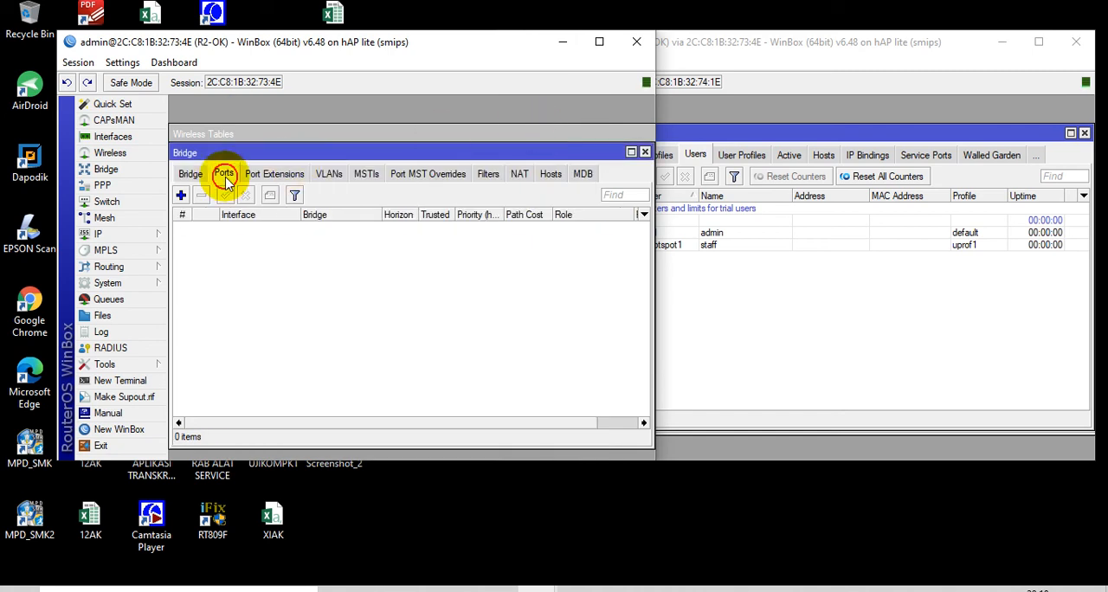
{"action": "left_click", "coordinate": [182, 195]}
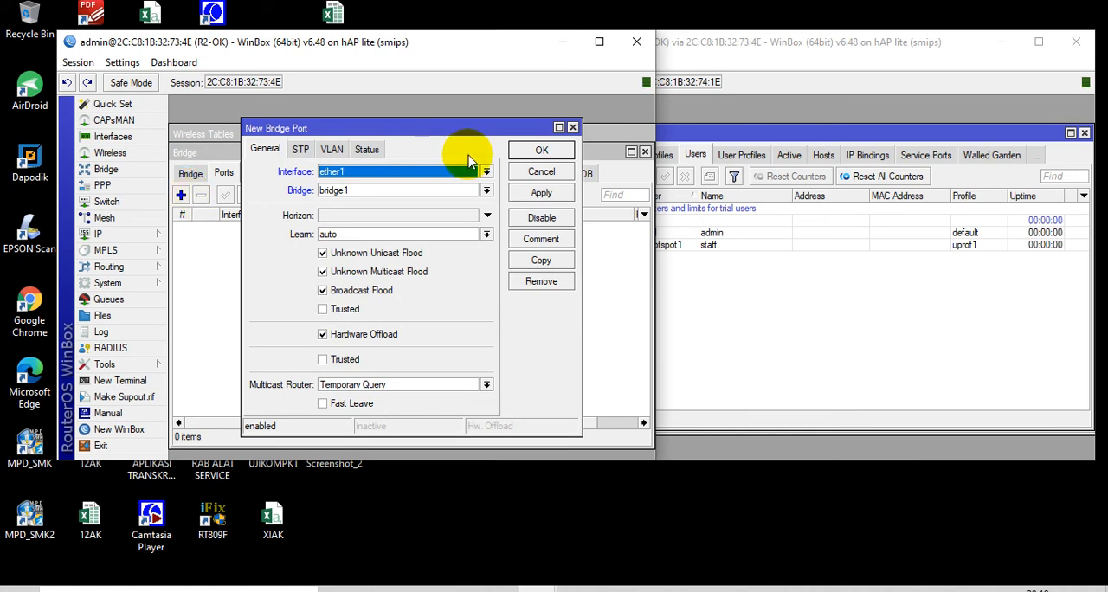
{"action": "left_click", "coordinate": [322, 334]}
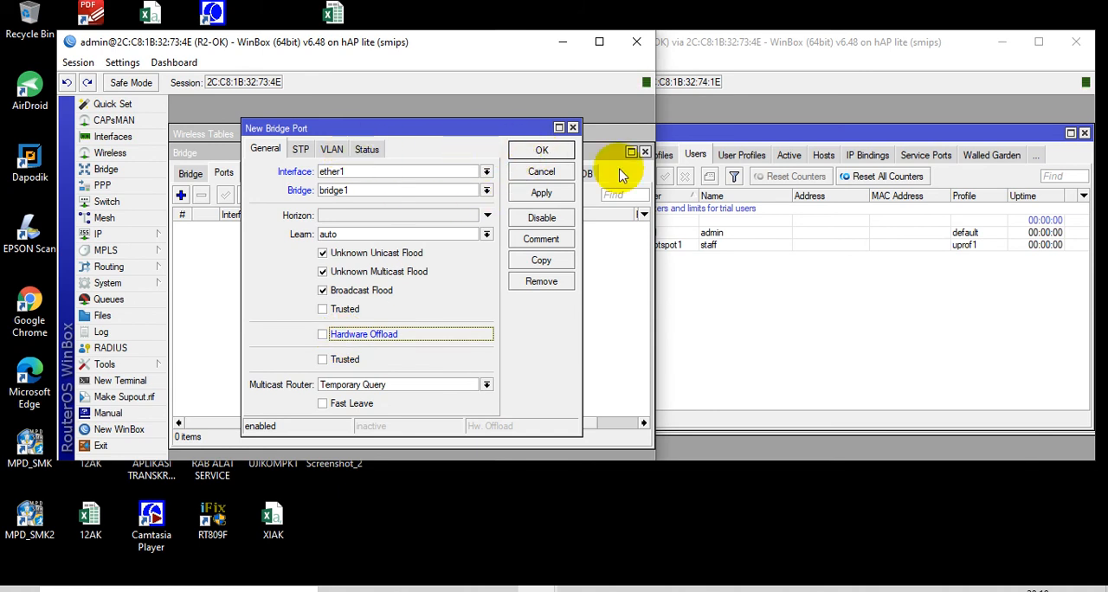
{"action": "left_click", "coordinate": [548, 151]}
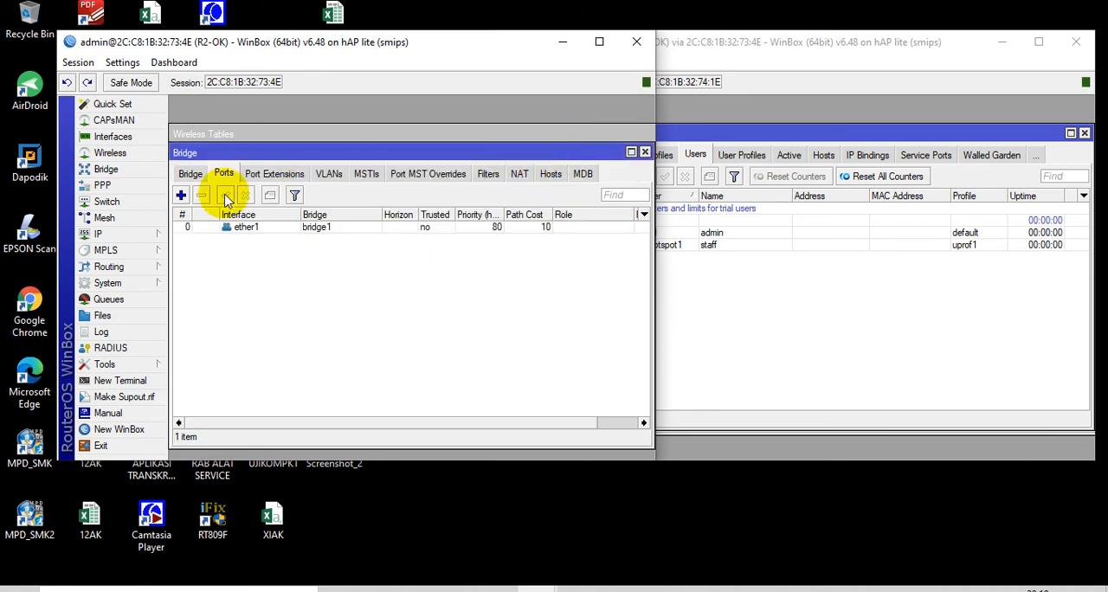
Add wlan1 as a port of bridge1 with PVID 11
{"action": "left_click", "coordinate": [181, 195]}
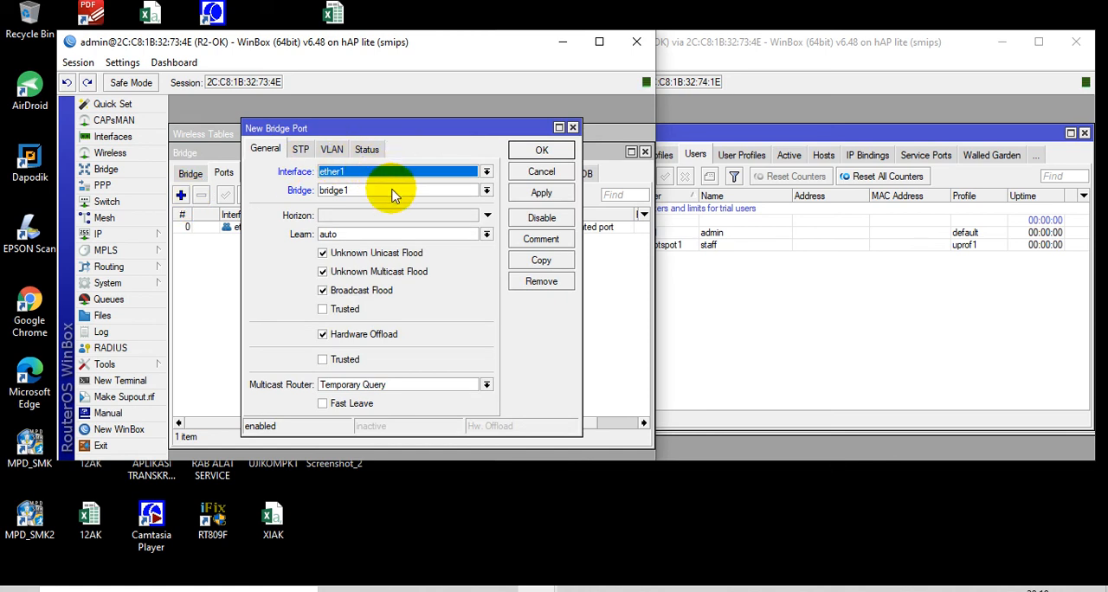
{"action": "left_click", "coordinate": [350, 173]}
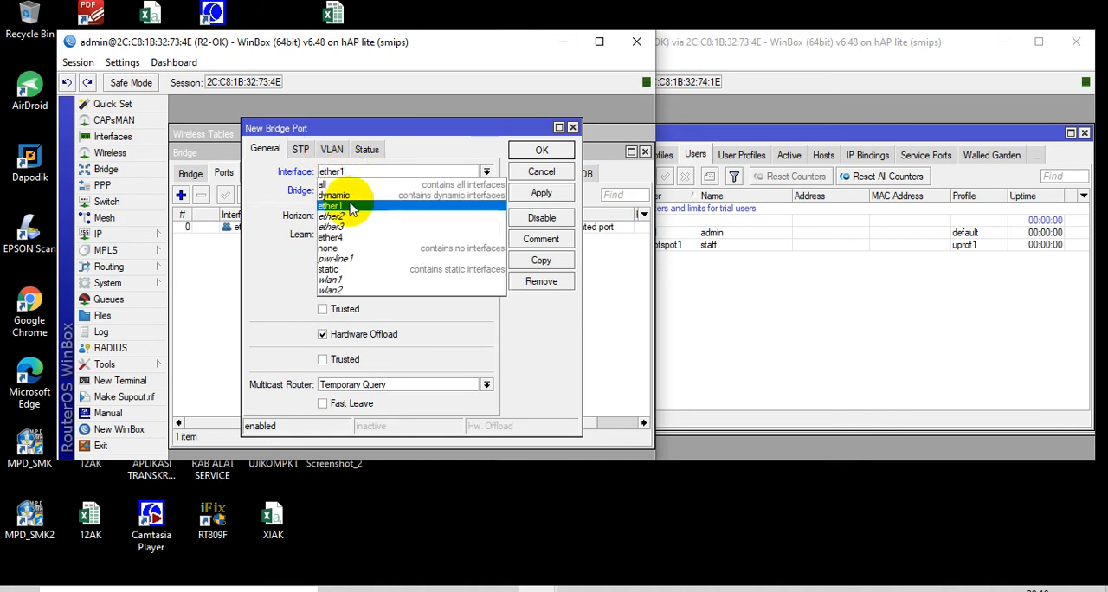
{"action": "left_click", "coordinate": [353, 281]}
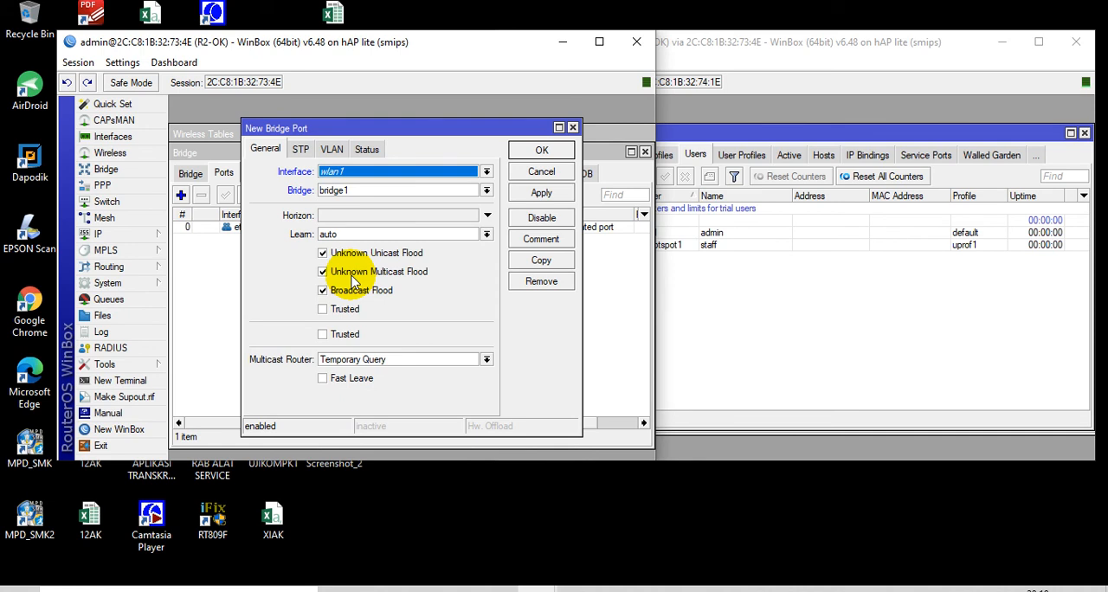
{"action": "left_click", "coordinate": [331, 149]}
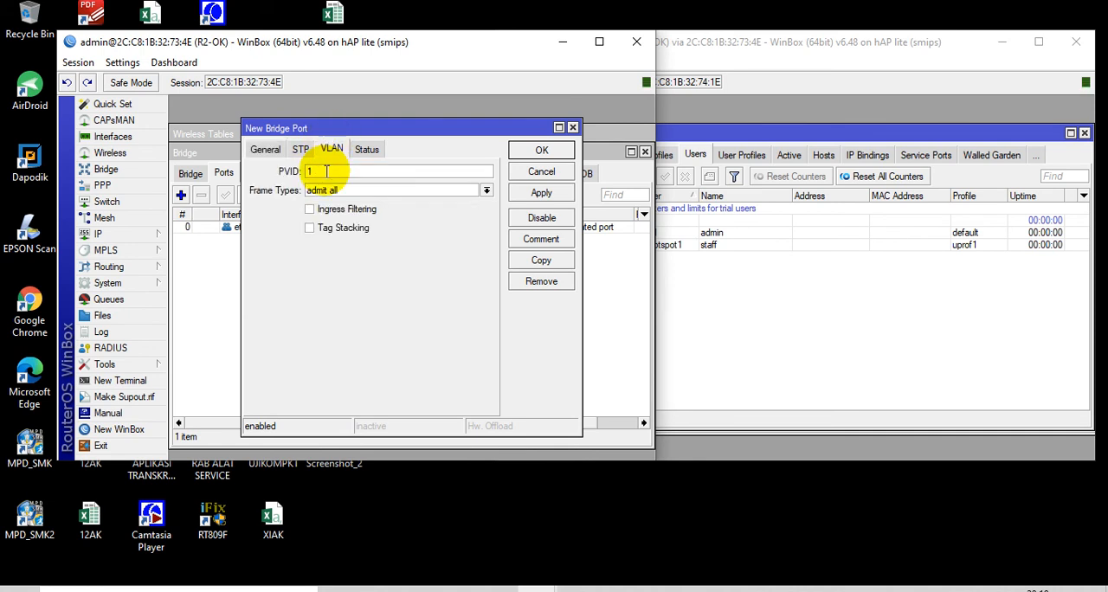
{"action": "left_click", "coordinate": [542, 150]}
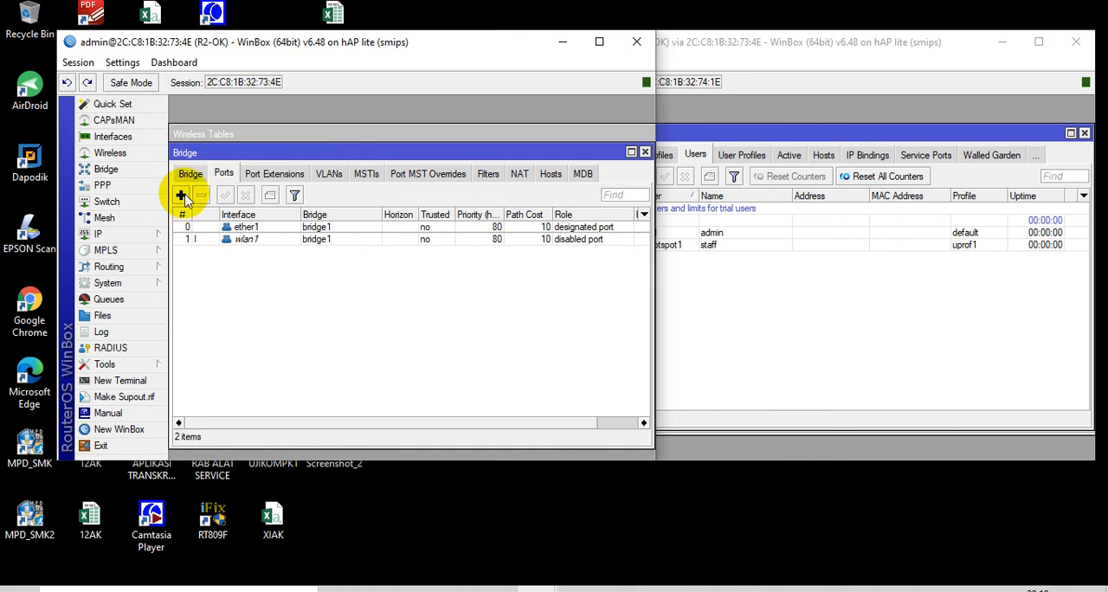
Add wlan2 as a port of bridge1 with PVID 22
{"action": "left_click", "coordinate": [181, 194]}
{"action": "left_click", "coordinate": [266, 151]}
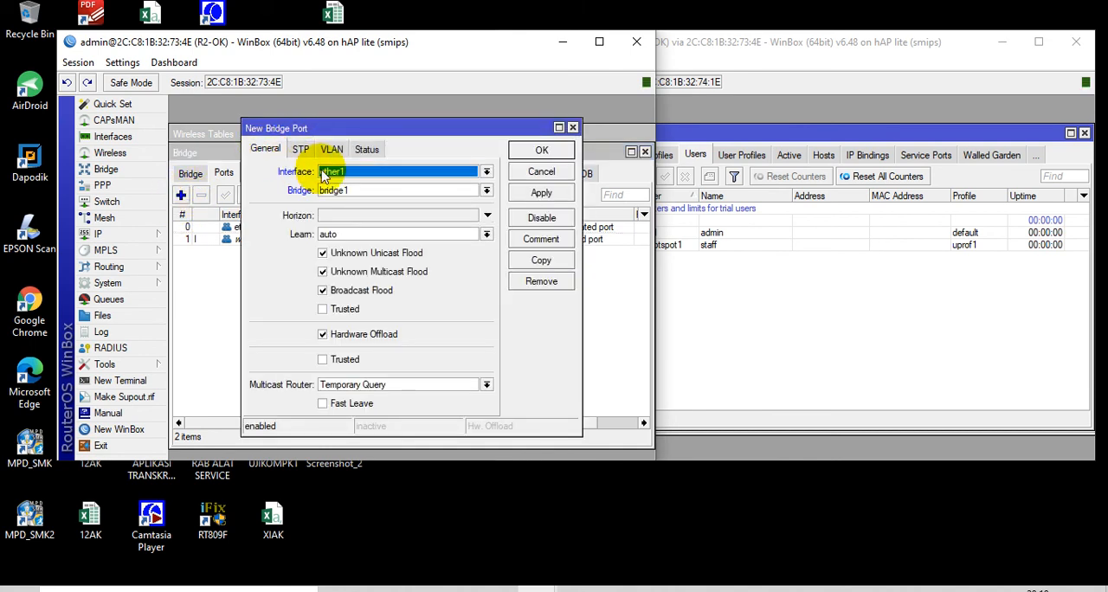
{"action": "left_click", "coordinate": [358, 169]}
{"action": "left_click", "coordinate": [347, 290]}
{"action": "left_click", "coordinate": [334, 156]}
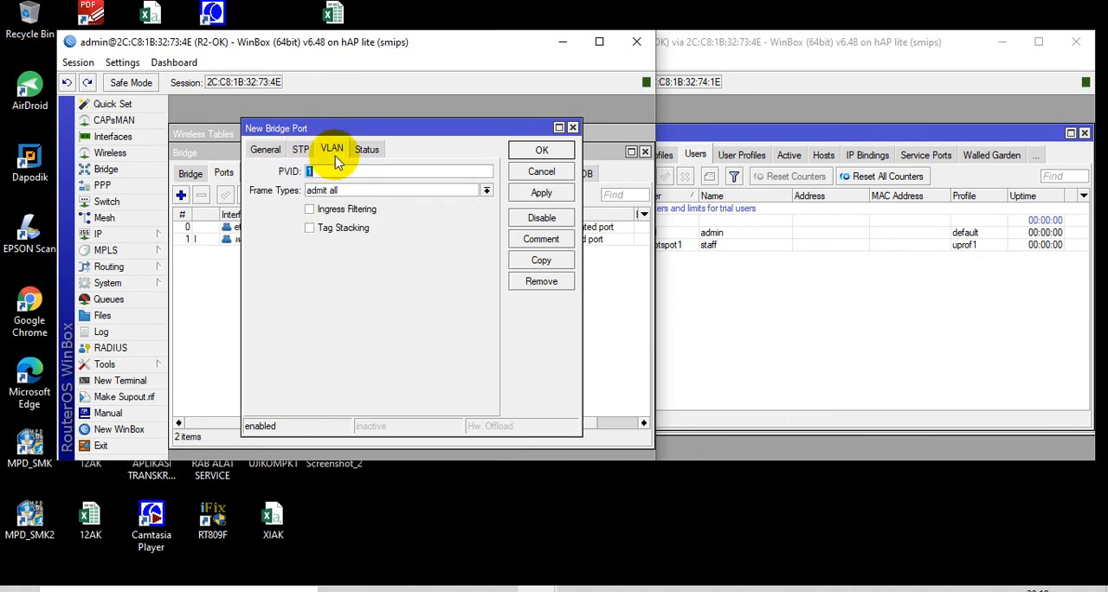
{"action": "left_click", "coordinate": [340, 173]}
{"action": "key", "text": "BackSpace"}
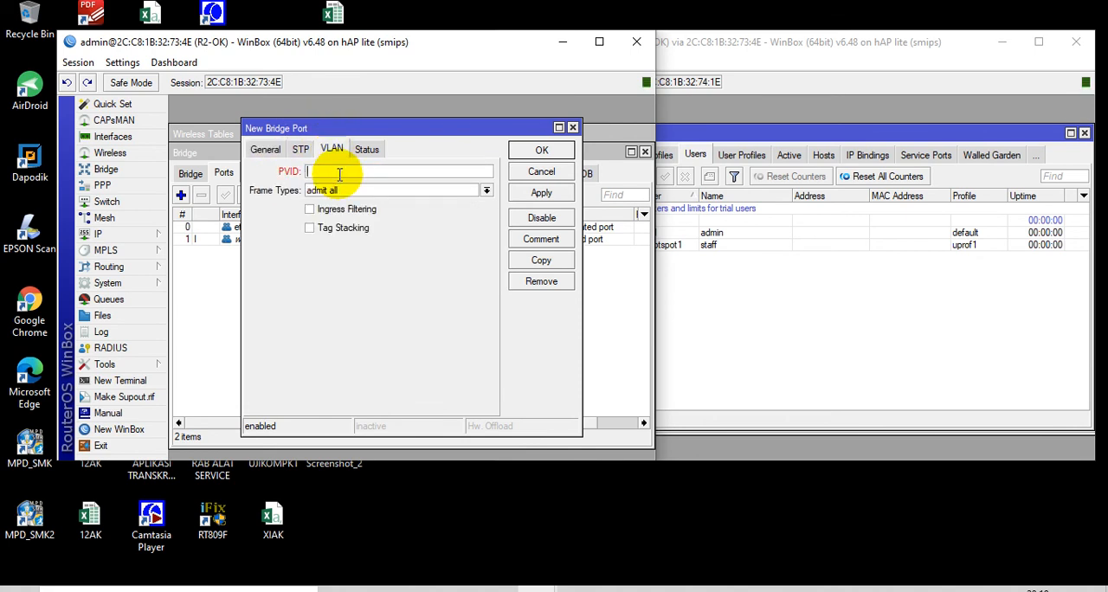
{"action": "type", "text": "22"}
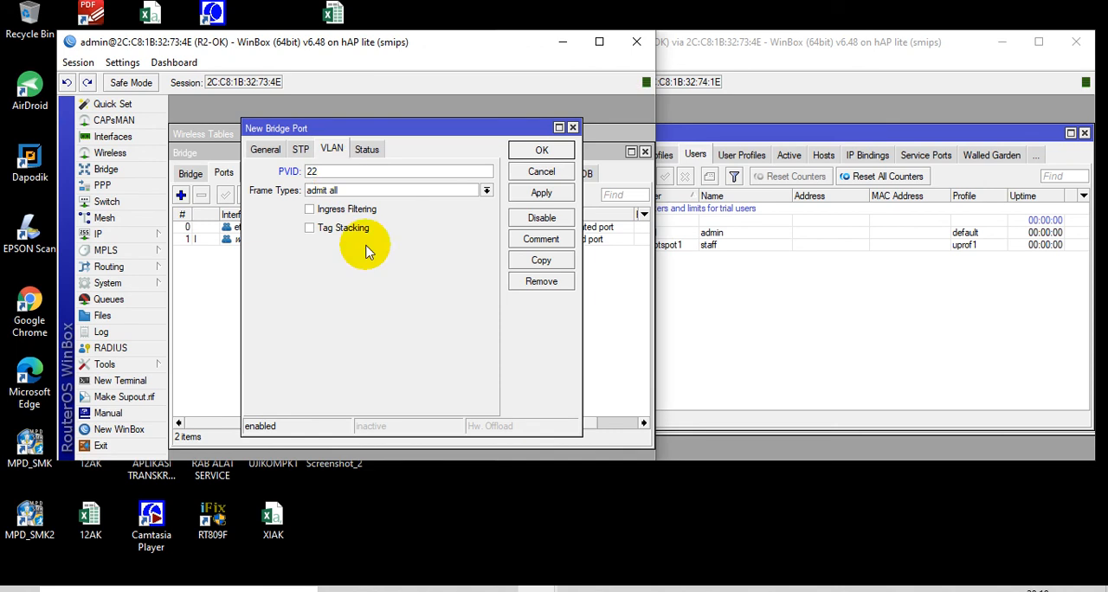
{"action": "left_click", "coordinate": [564, 152]}
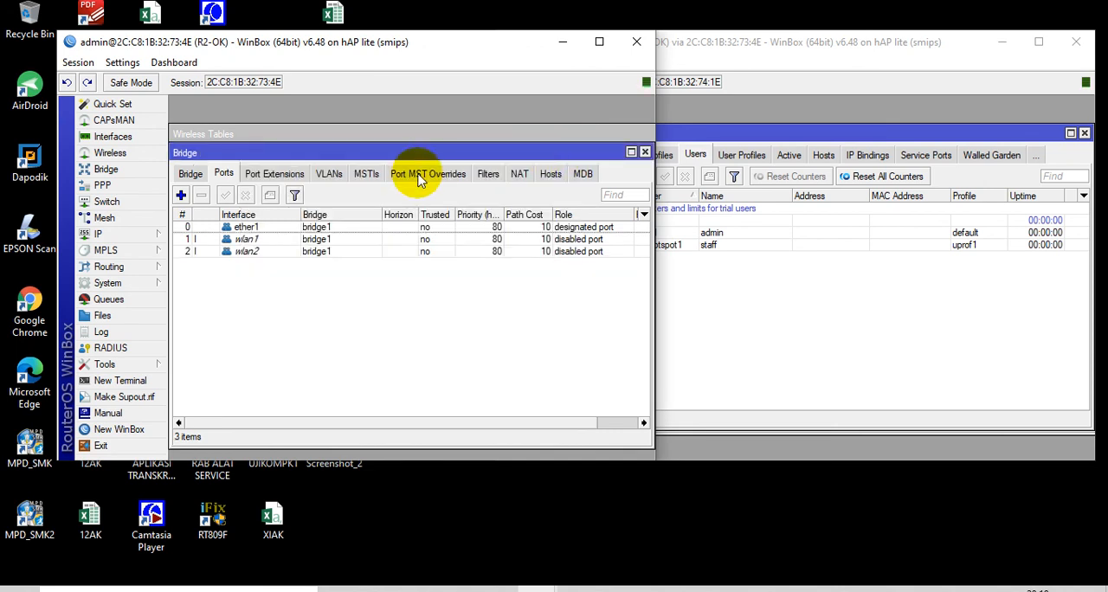
Add a bridge VLAN entry on bridge1 for VLAN ID 11, with ether1 tagged and wlan1 untagged
{"action": "left_click", "coordinate": [331, 175]}
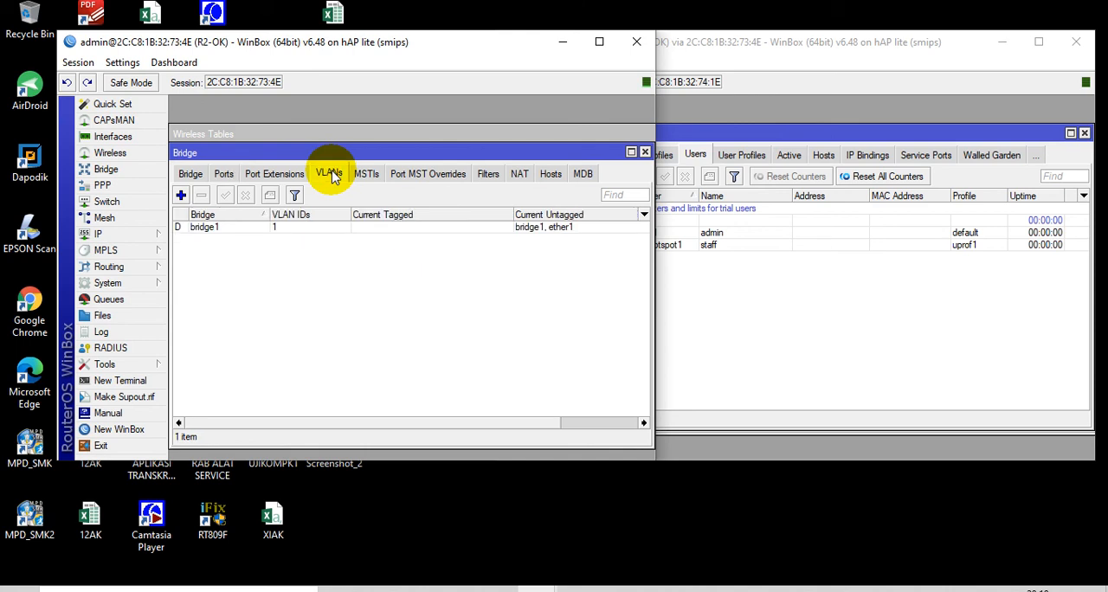
{"action": "left_click", "coordinate": [180, 195]}
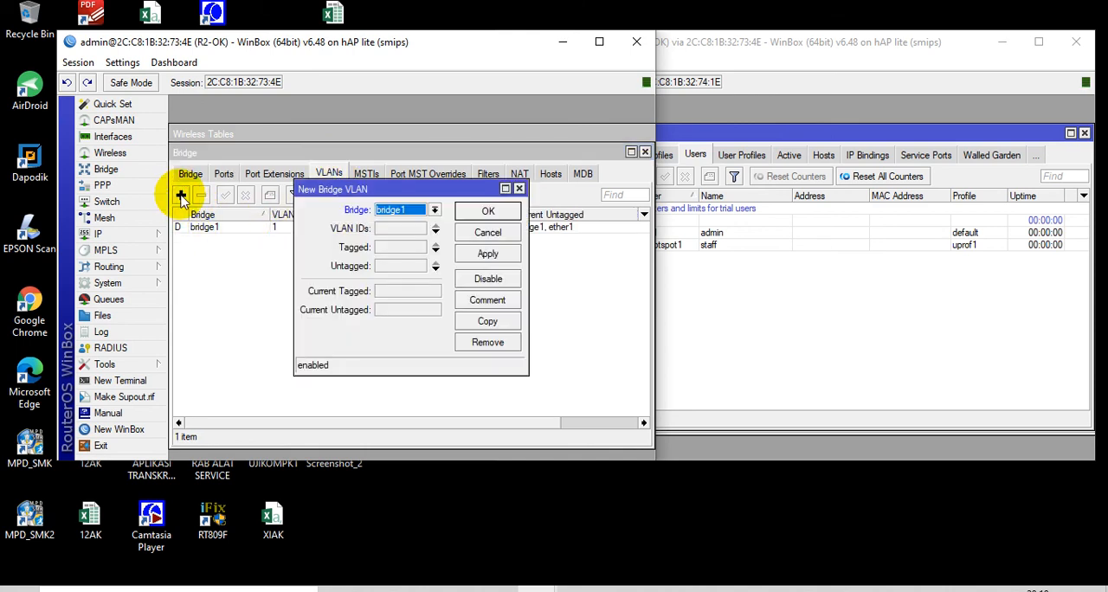
{"action": "left_click", "coordinate": [413, 229]}
{"action": "type", "text": "11"}
{"action": "left_click", "coordinate": [416, 249]}
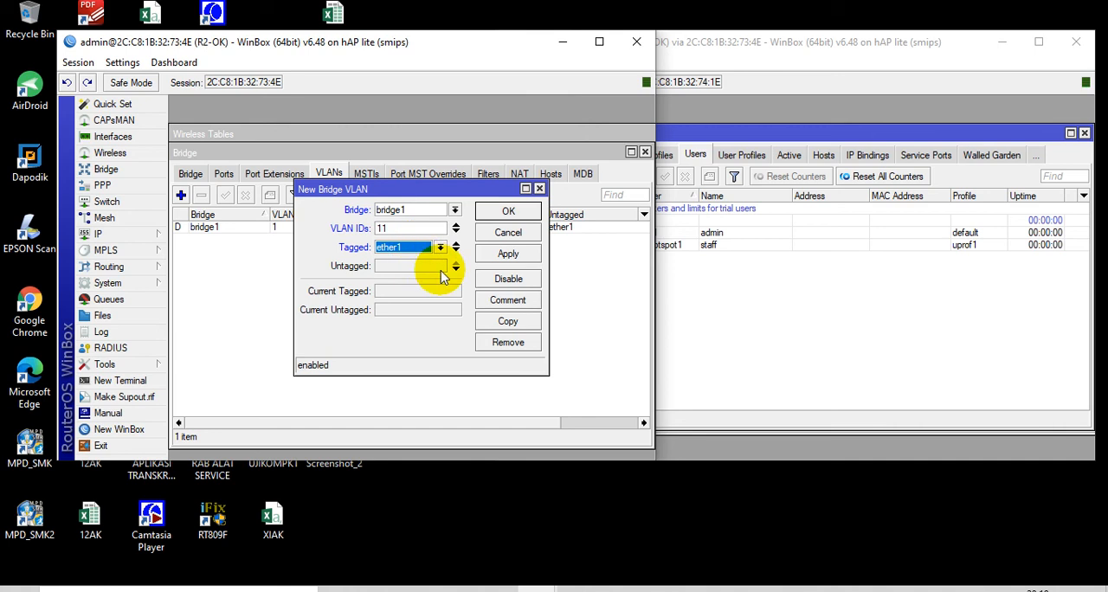
{"action": "left_click", "coordinate": [438, 269]}
{"action": "left_click", "coordinate": [439, 268]}
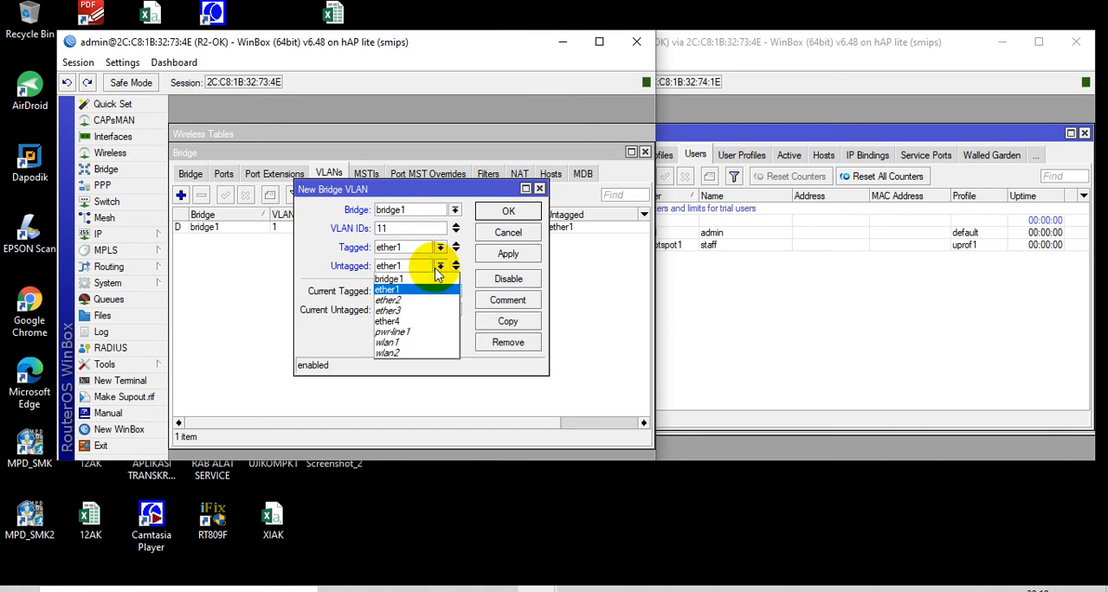
{"action": "left_click", "coordinate": [411, 343]}
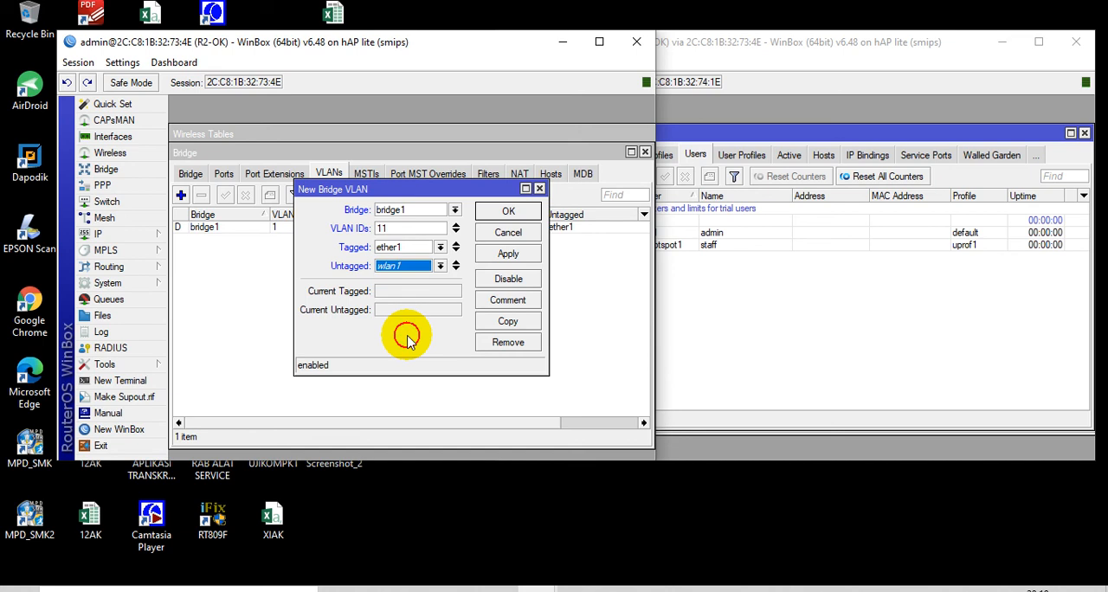
{"action": "left_click", "coordinate": [509, 212]}
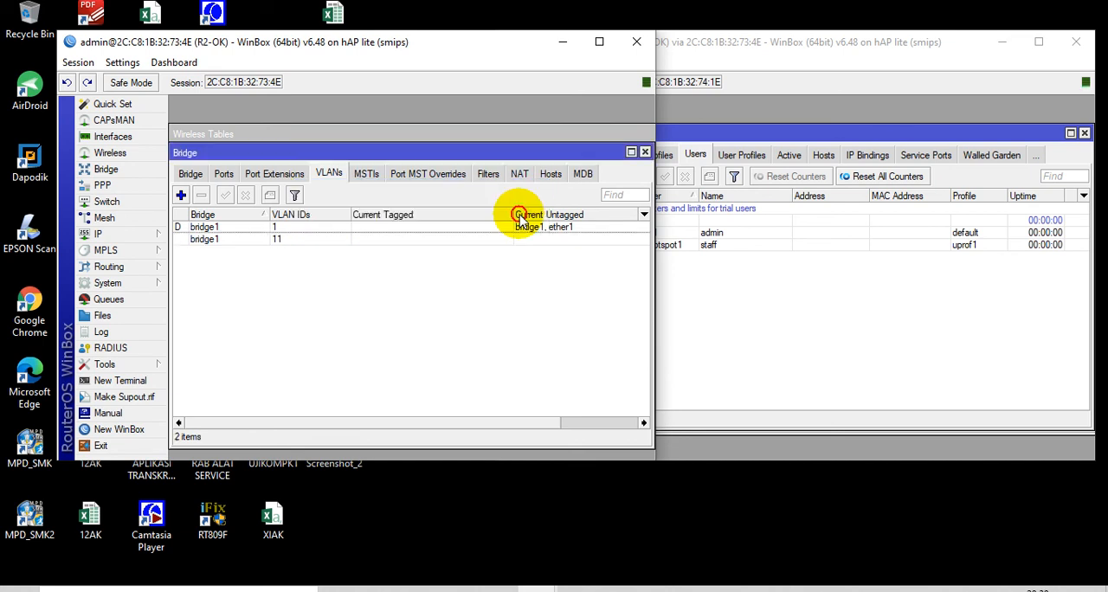
Add a bridge VLAN entry on bridge1 for VLAN ID 22, with ether1 tagged and wlan2 untagged
{"action": "left_click", "coordinate": [181, 195]}
{"action": "left_click", "coordinate": [415, 227]}
{"action": "type", "text": "22"}
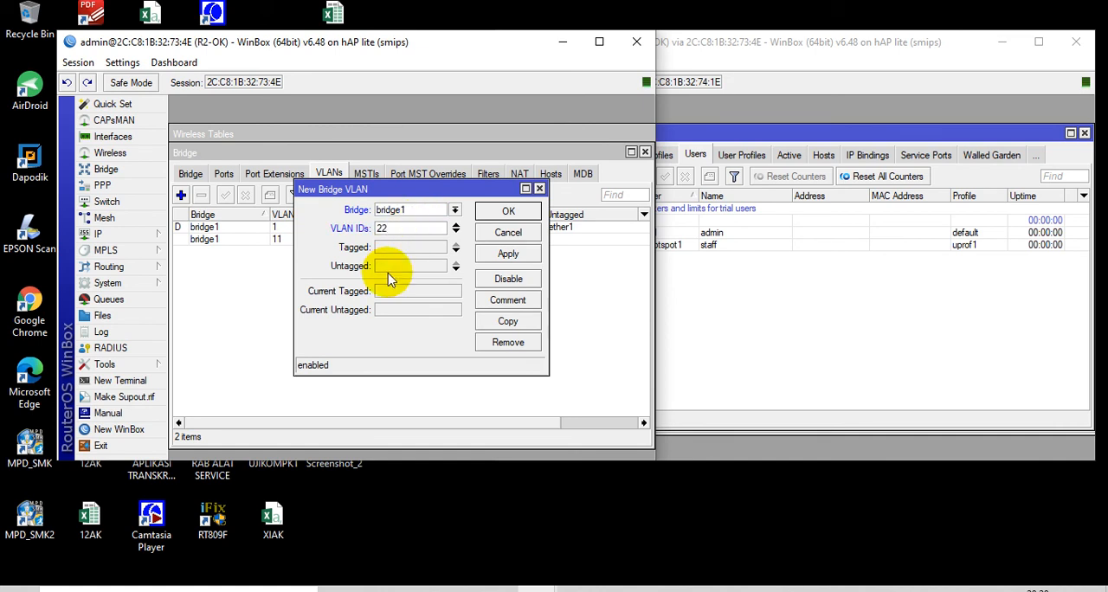
{"action": "left_click", "coordinate": [413, 249]}
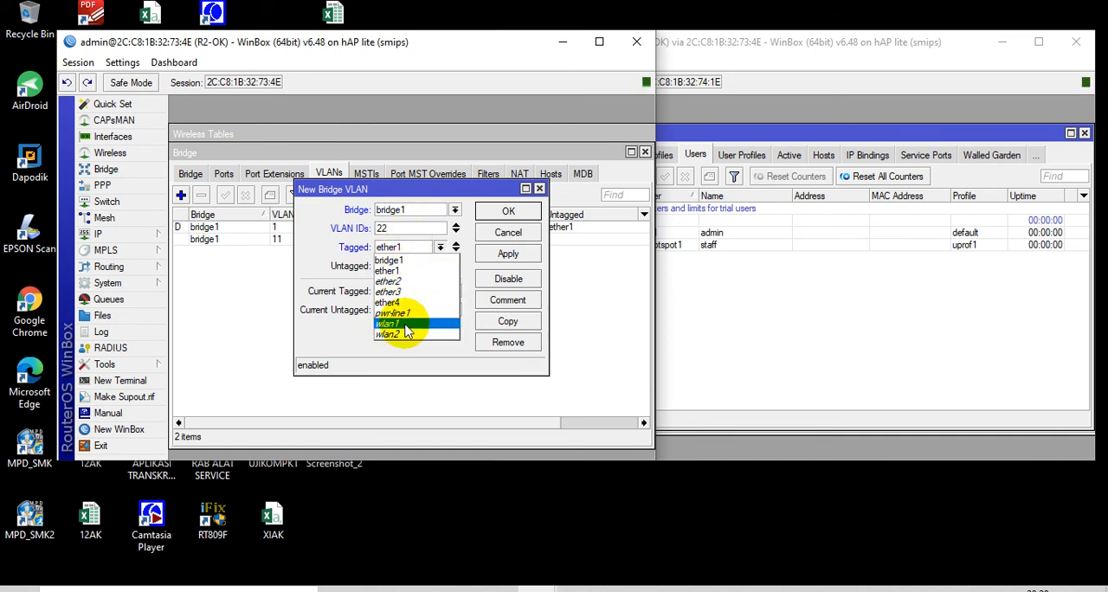
{"action": "left_click", "coordinate": [398, 273]}
{"action": "left_click", "coordinate": [408, 267]}
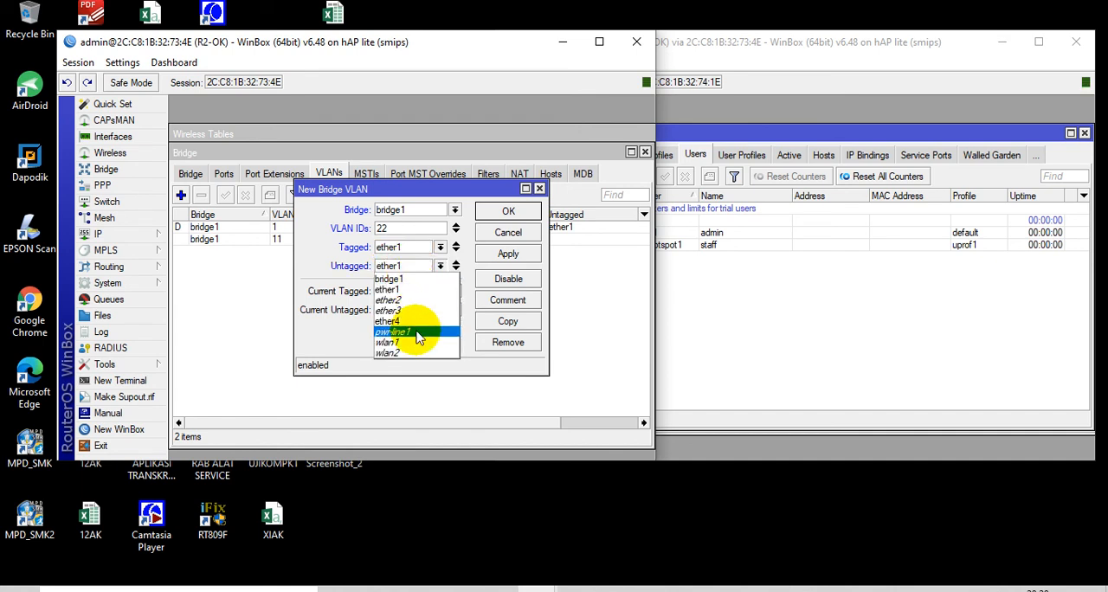
{"action": "left_click", "coordinate": [420, 353]}
{"action": "left_click", "coordinate": [497, 211]}
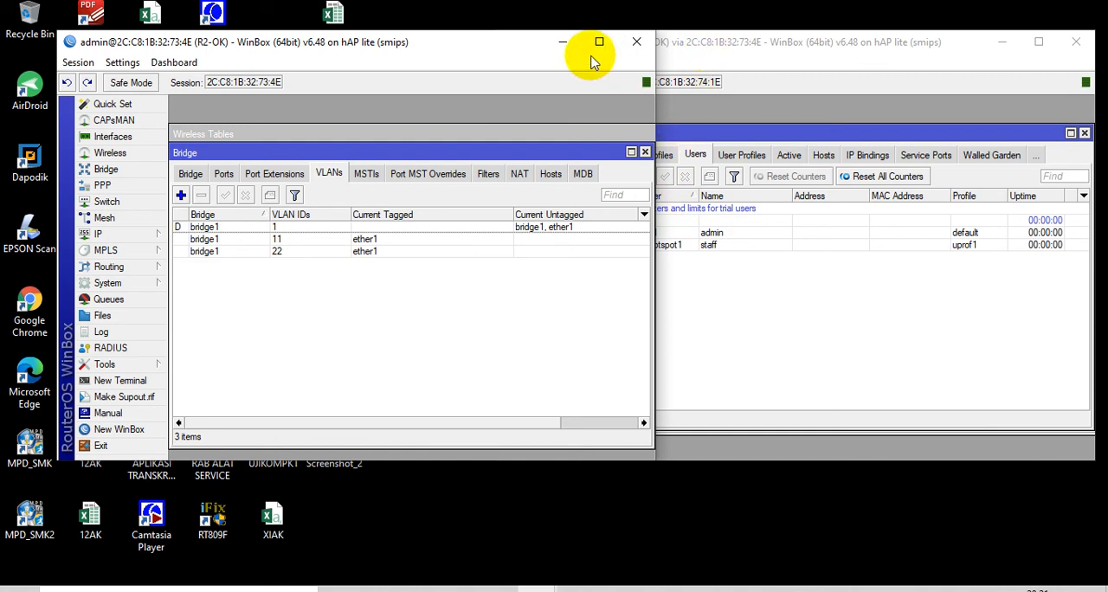
Switch to the R1-OK session and filter the firewall NAT rules to the srcnat chain
{"action": "left_click", "coordinate": [563, 43]}
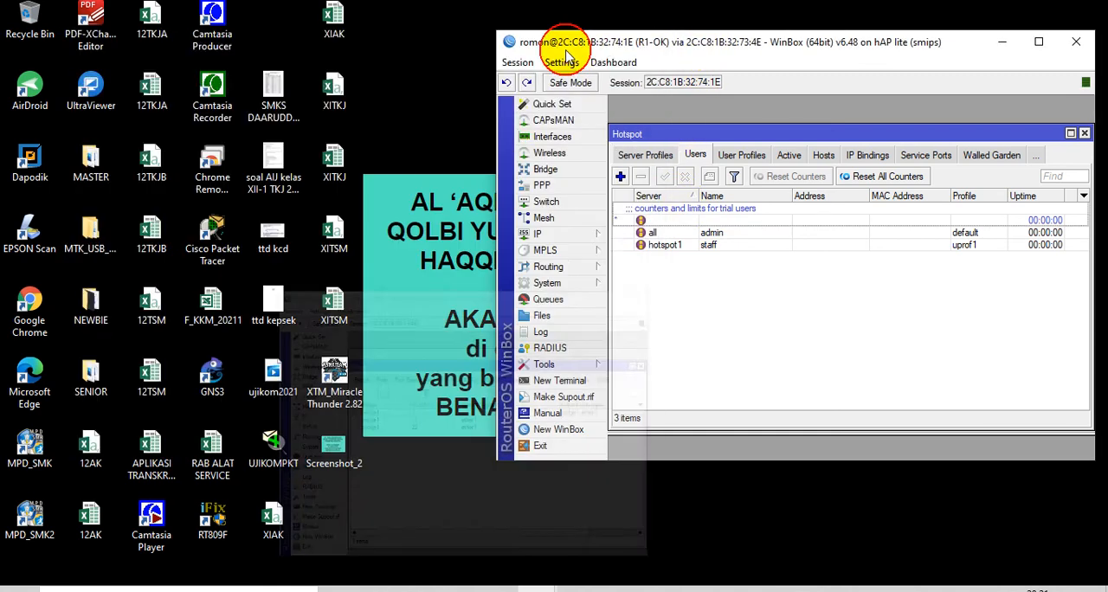
{"action": "left_click", "coordinate": [576, 237]}
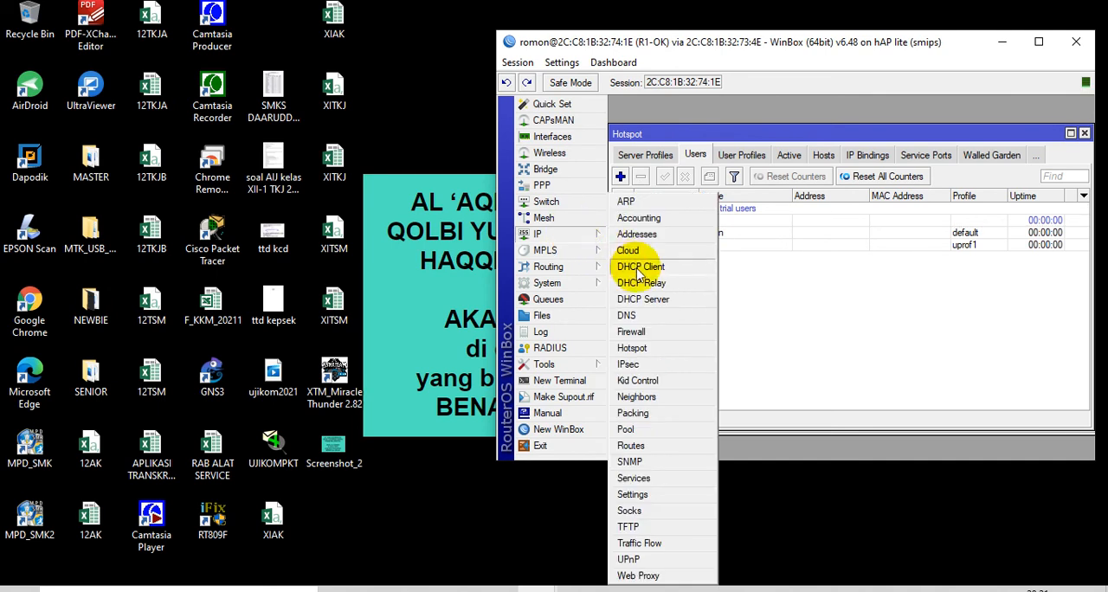
{"action": "left_click", "coordinate": [632, 332]}
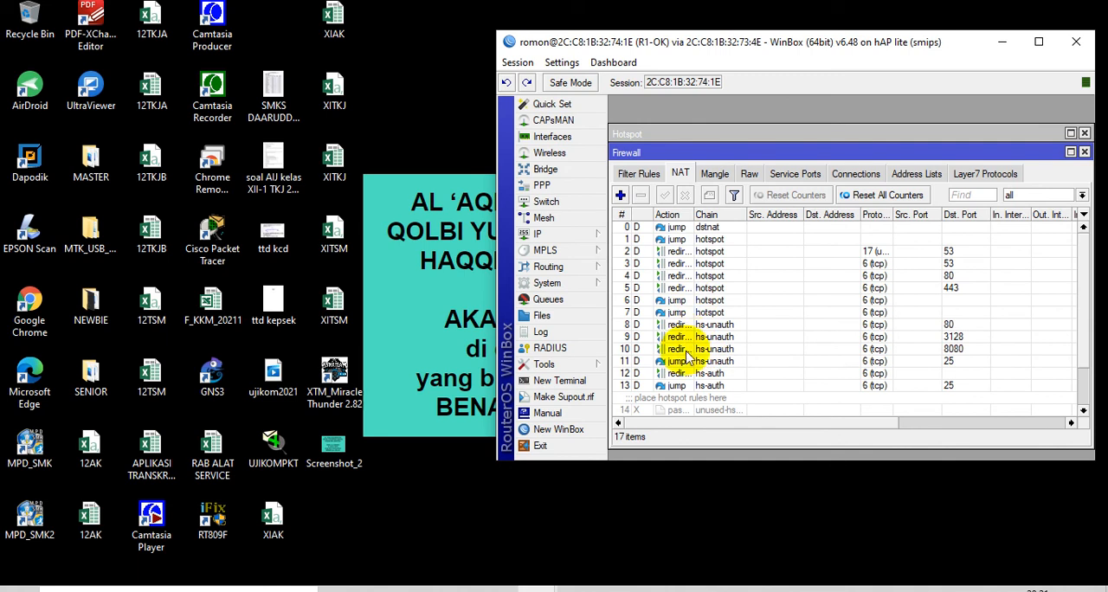
{"action": "scroll", "coordinate": [735, 286], "scroll_direction": "down", "scroll_amount": 4}
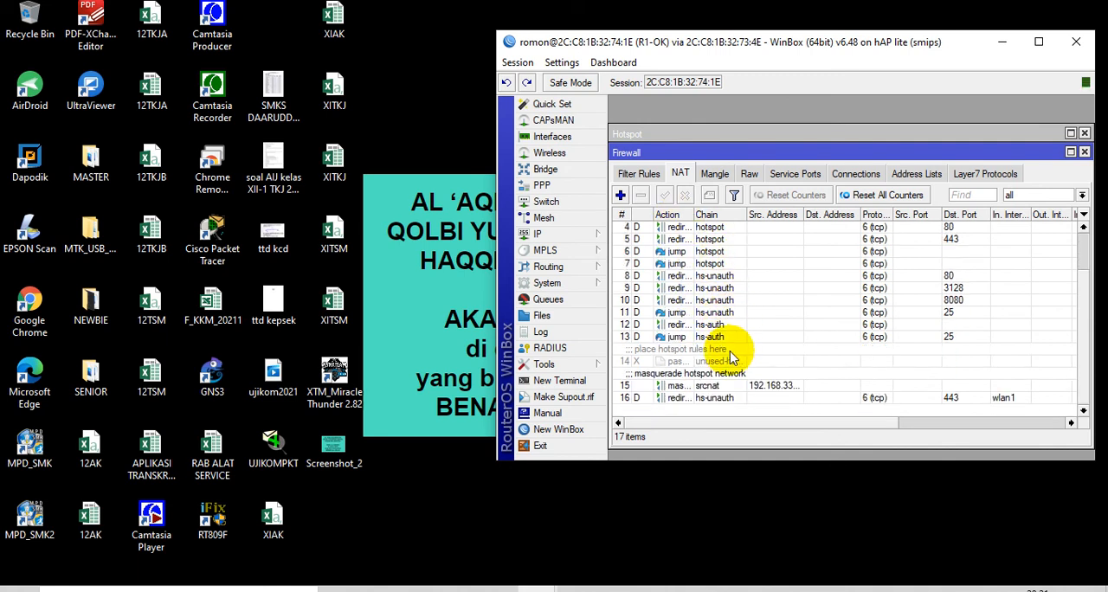
{"action": "left_click_drag", "start_coordinate": [917, 38], "coordinate": [721, 45]}
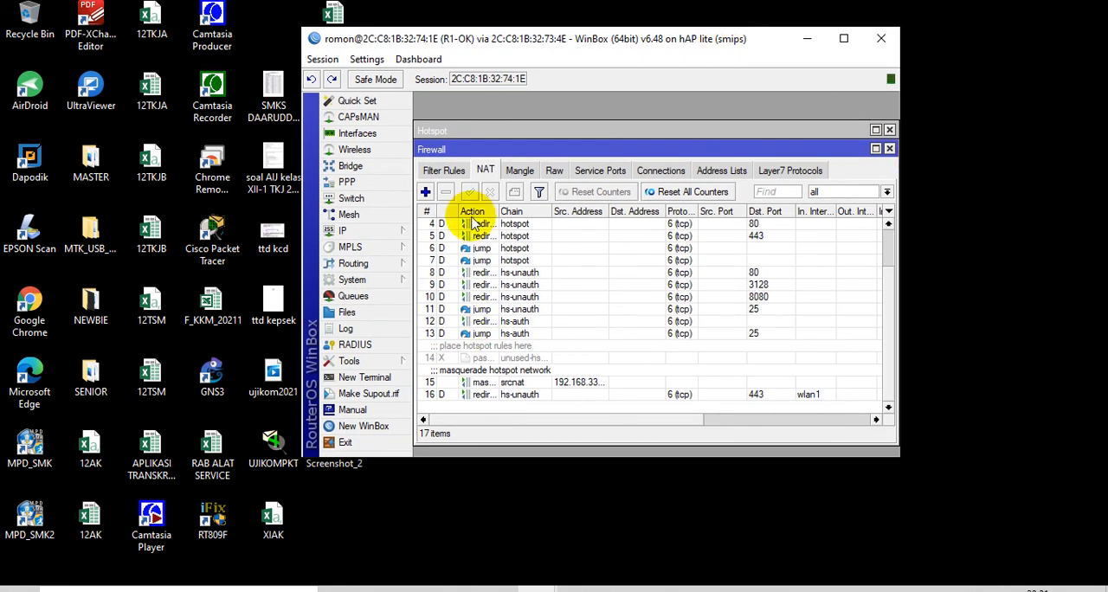
{"action": "left_click", "coordinate": [887, 193]}
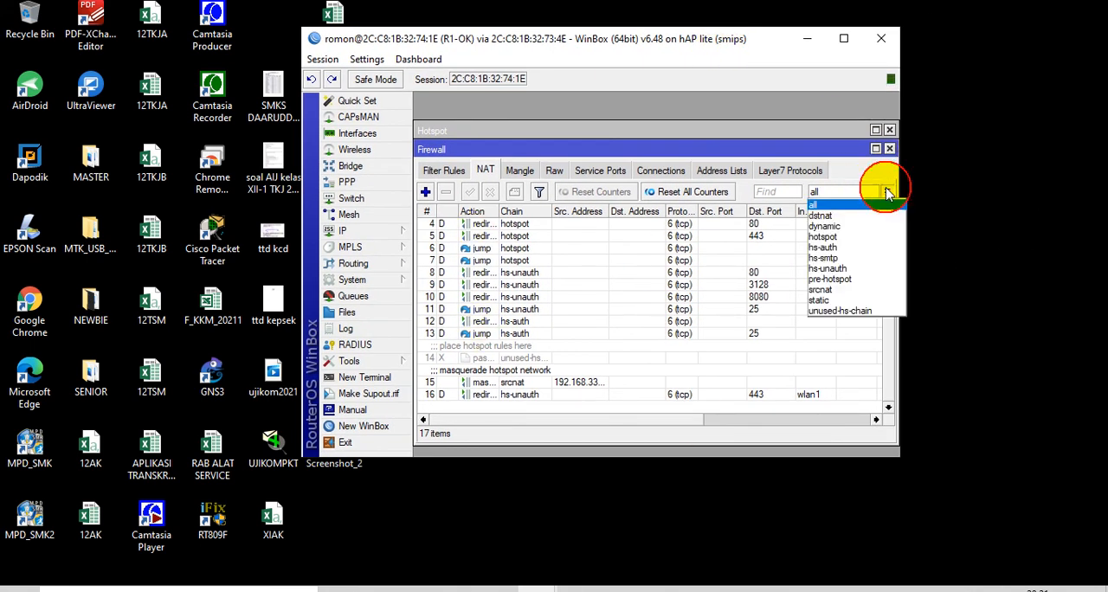
{"action": "left_click", "coordinate": [833, 289]}
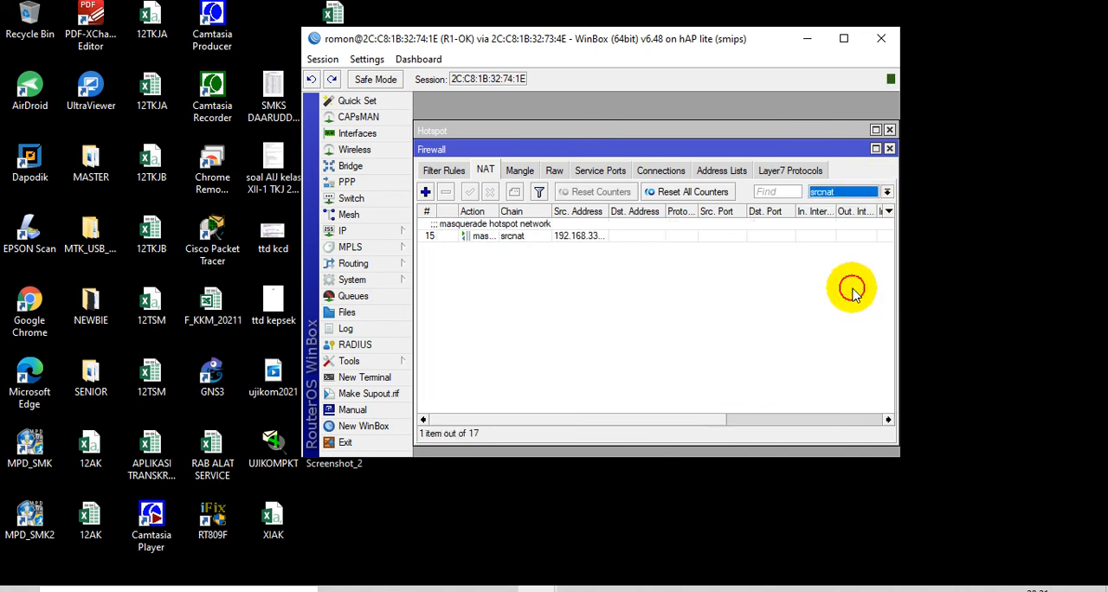
Restrict the hotspot masquerade rule for 192.168.33.0/28 to a time window starting at 07:00:00, and shorten its end time
{"action": "left_click", "coordinate": [537, 242]}
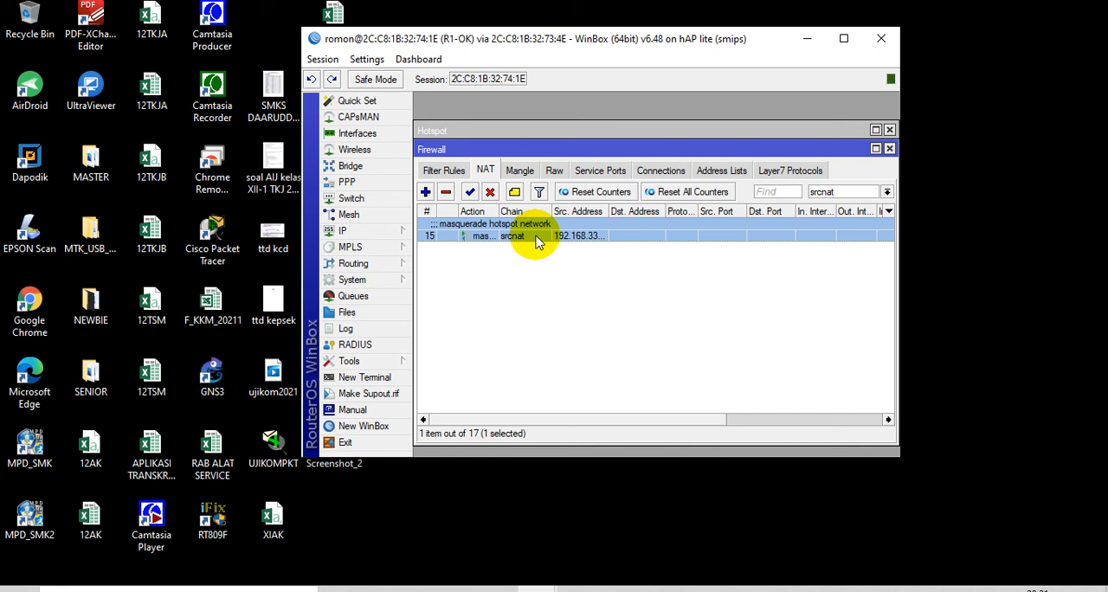
{"action": "double_click", "coordinate": [535, 236]}
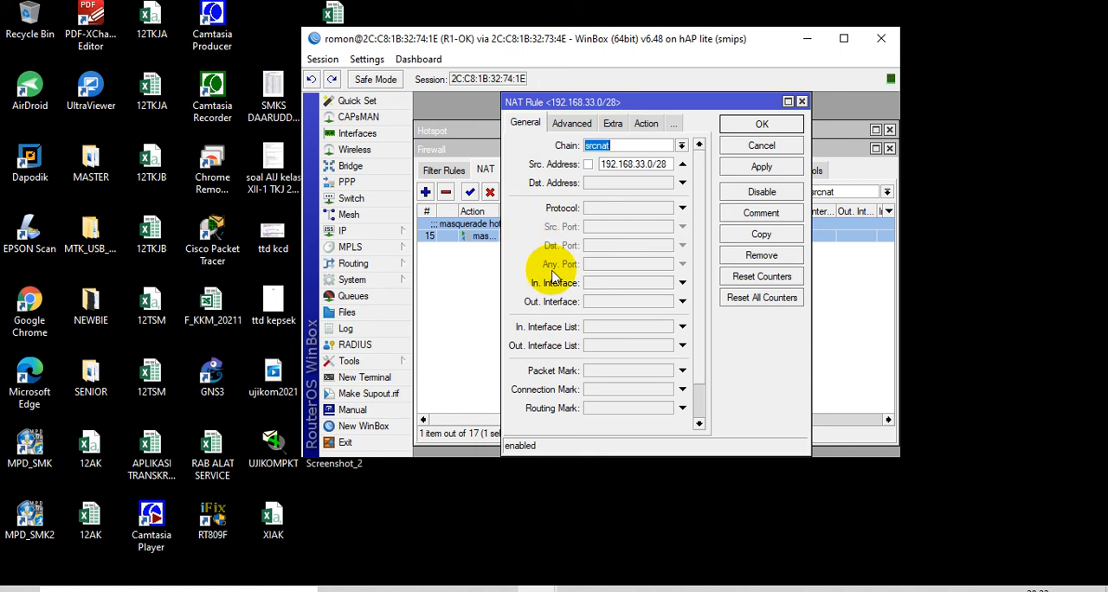
{"action": "left_click", "coordinate": [613, 123]}
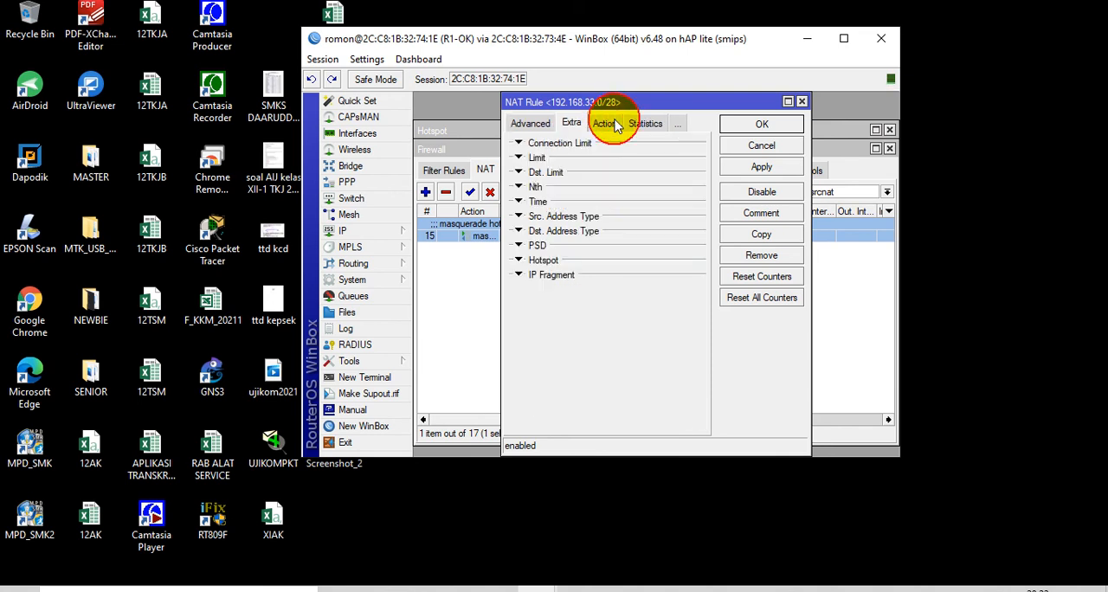
{"action": "left_click", "coordinate": [527, 204]}
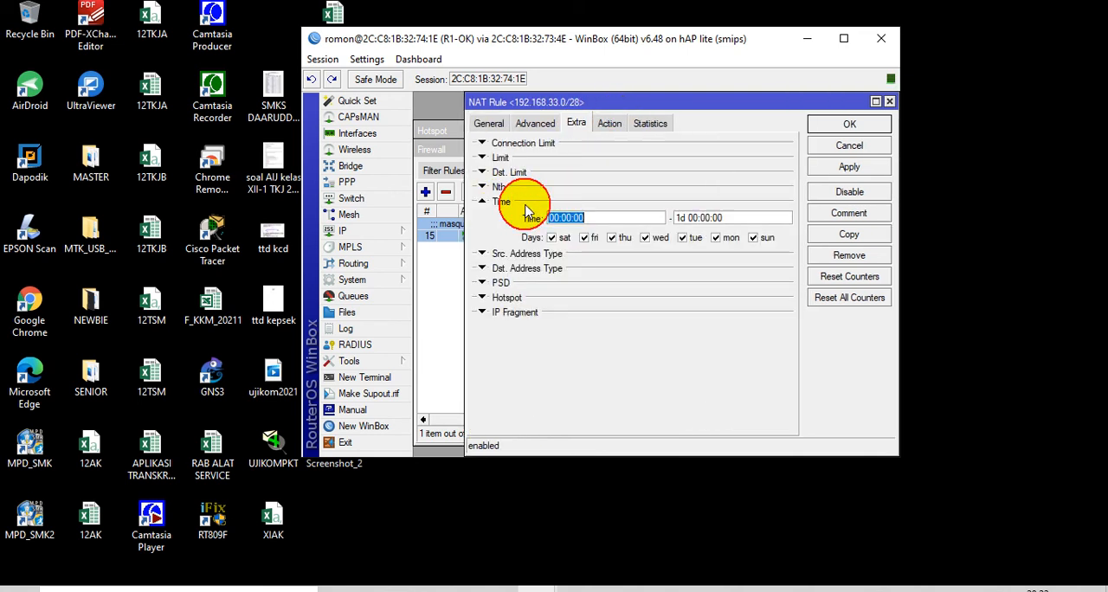
{"action": "left_click", "coordinate": [557, 215]}
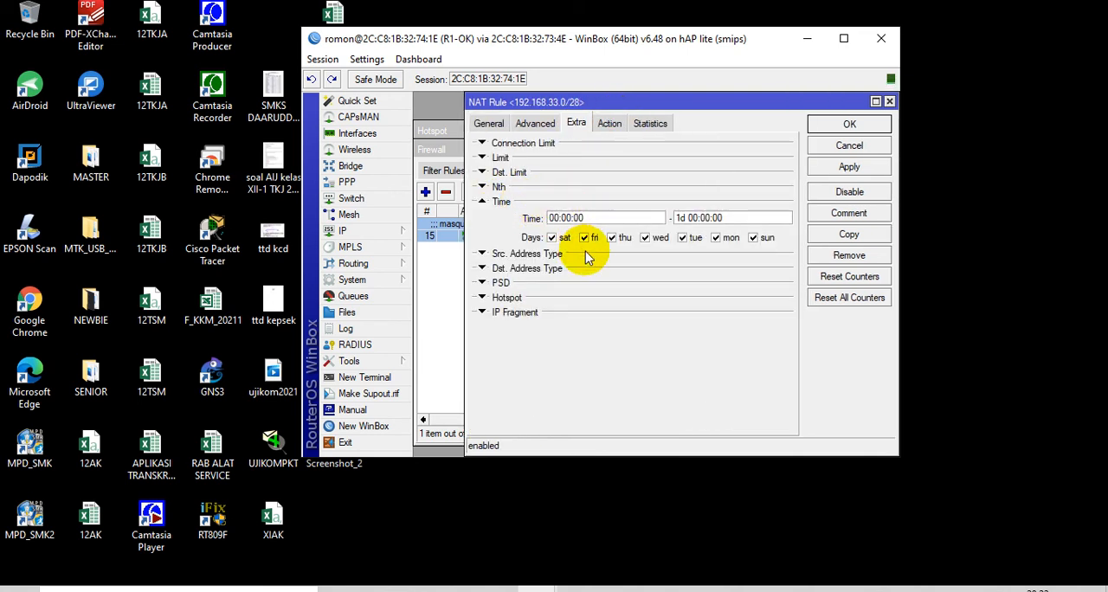
{"action": "type", "text": "7"}
{"action": "left_click", "coordinate": [697, 218]}
{"action": "key", "text": "BackSpace"}
{"action": "key", "text": "BackSpace"}
{"action": "key", "text": "BackSpace"}
{"action": "key", "text": "BackSpace"}
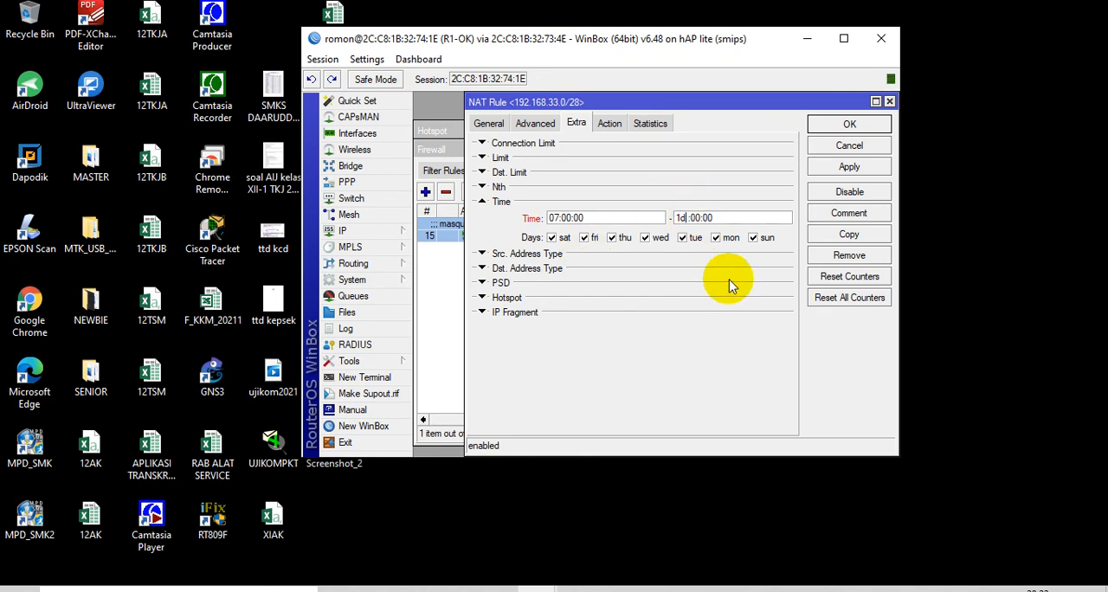
{"action": "type", "text": "7"}
{"action": "left_click", "coordinate": [850, 124]}
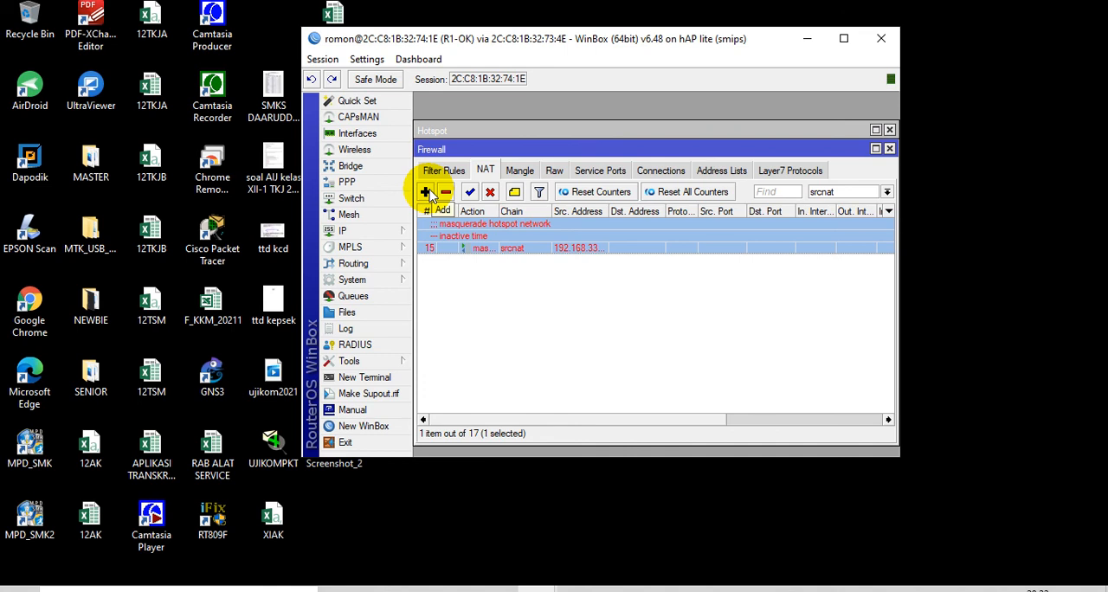
Create a srcnat rule for source address 192.168.100.0/27 with out interface ether1 and the masquerade action
{"action": "left_click", "coordinate": [425, 191]}
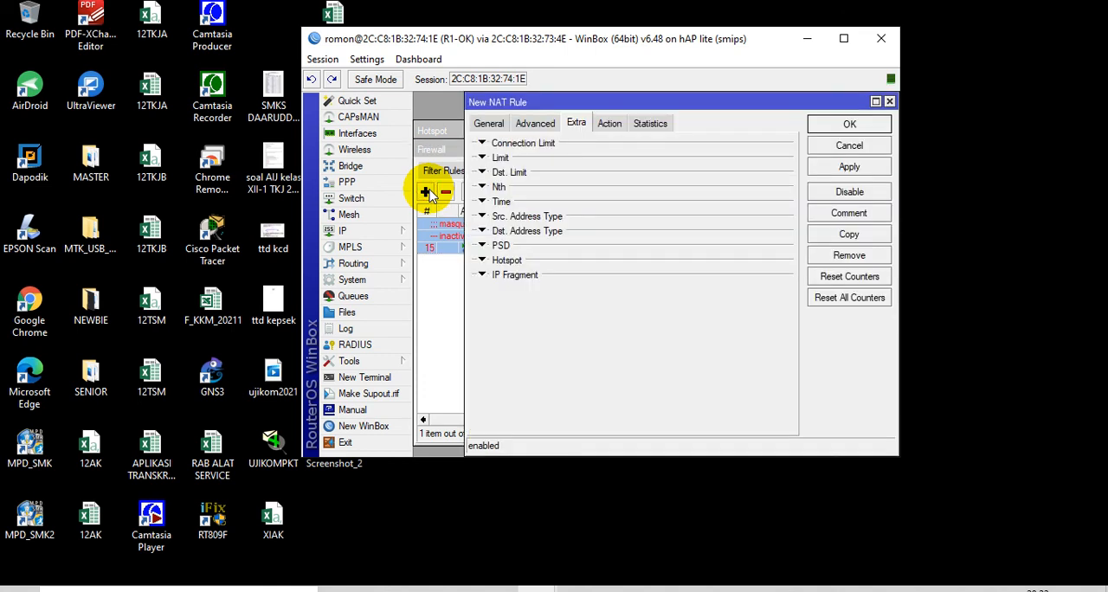
{"action": "left_click", "coordinate": [488, 121]}
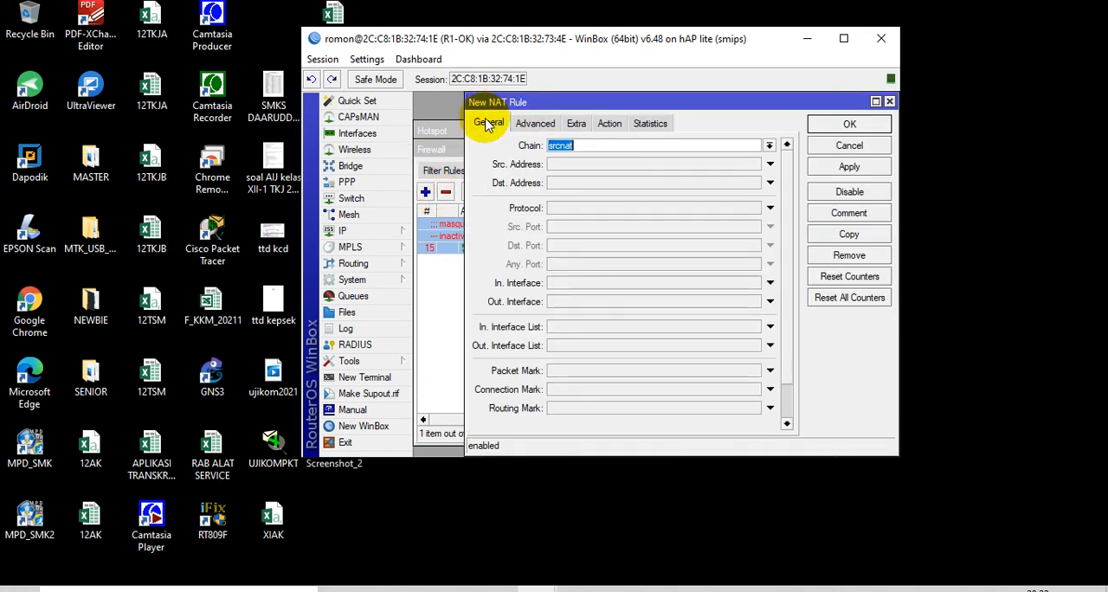
{"action": "left_click", "coordinate": [580, 165]}
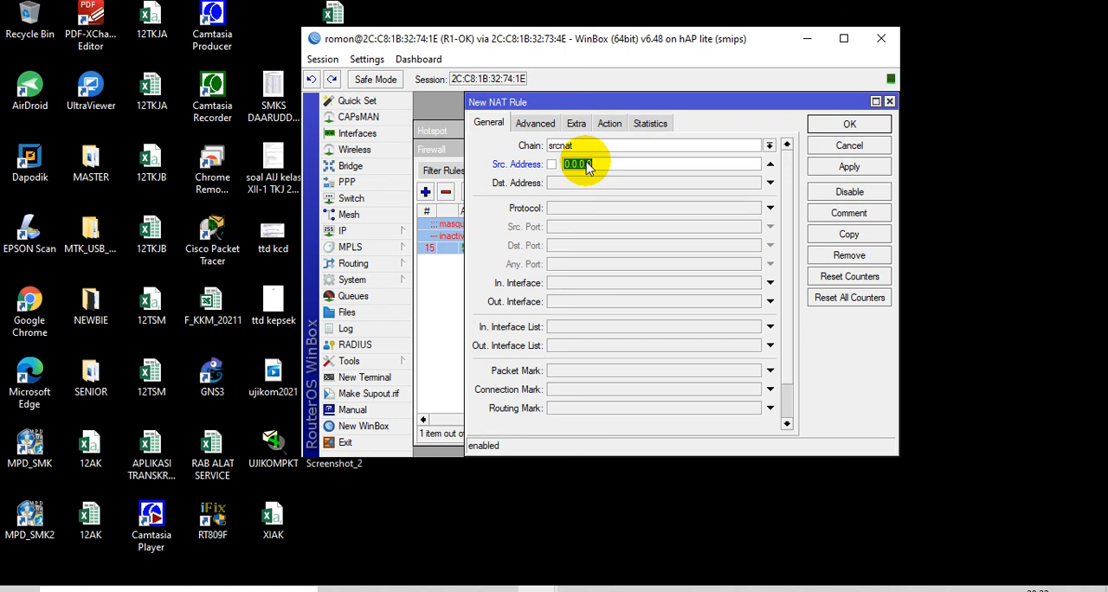
{"action": "type", "text": "192.168.100.0/27"}
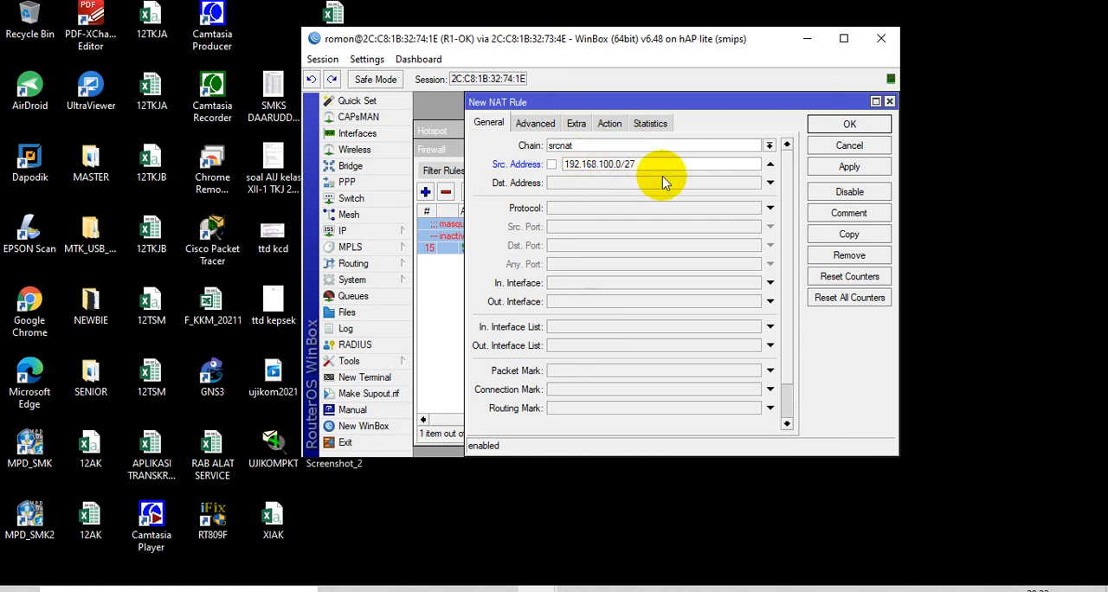
{"action": "left_click", "coordinate": [589, 300]}
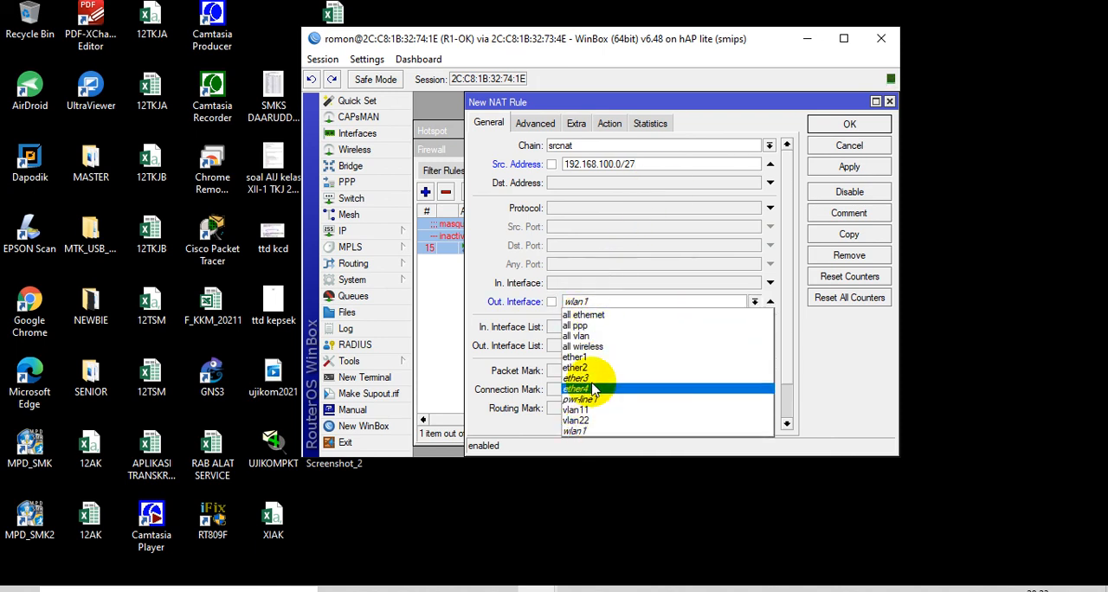
{"action": "left_click", "coordinate": [600, 357]}
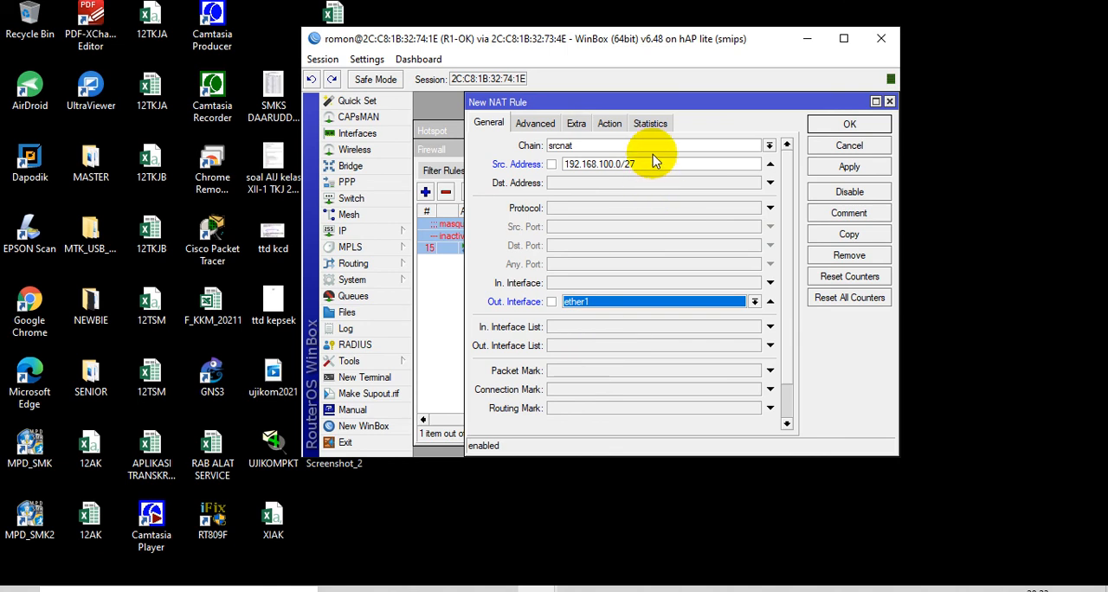
{"action": "left_click", "coordinate": [609, 121]}
{"action": "left_click", "coordinate": [611, 145]}
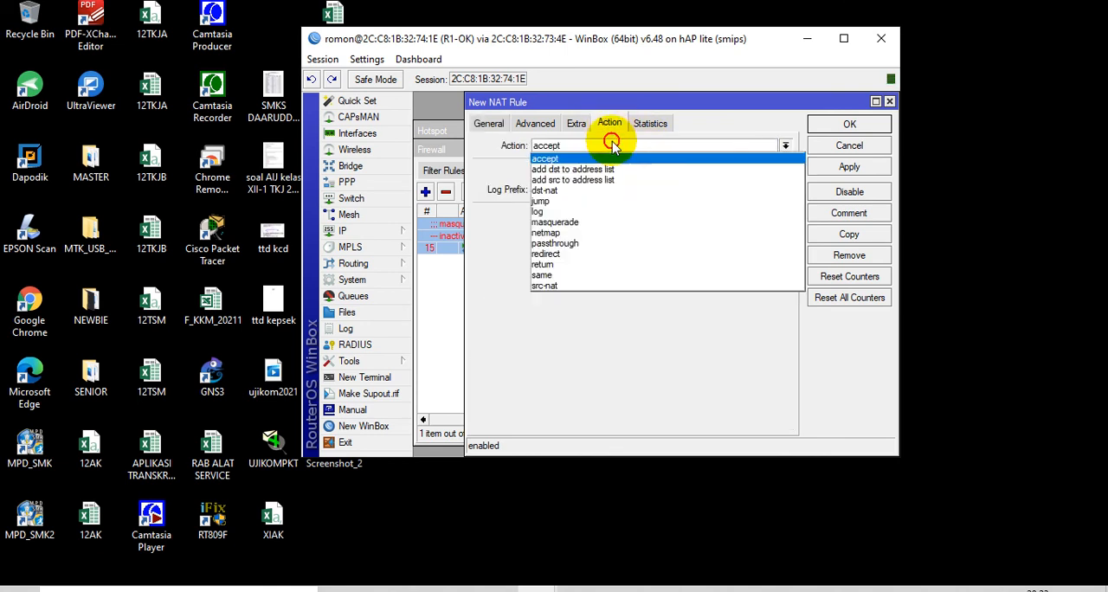
{"action": "left_click", "coordinate": [606, 222]}
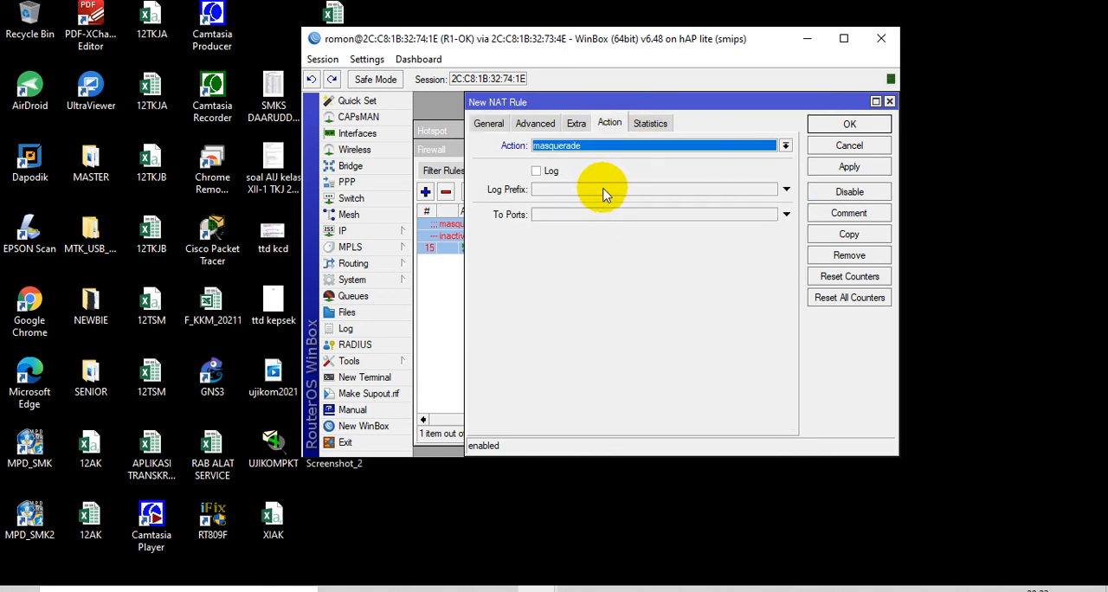
Limit the new NAT rule to 07:00:00–14:00:00 on all days and save it
{"action": "left_click", "coordinate": [575, 124]}
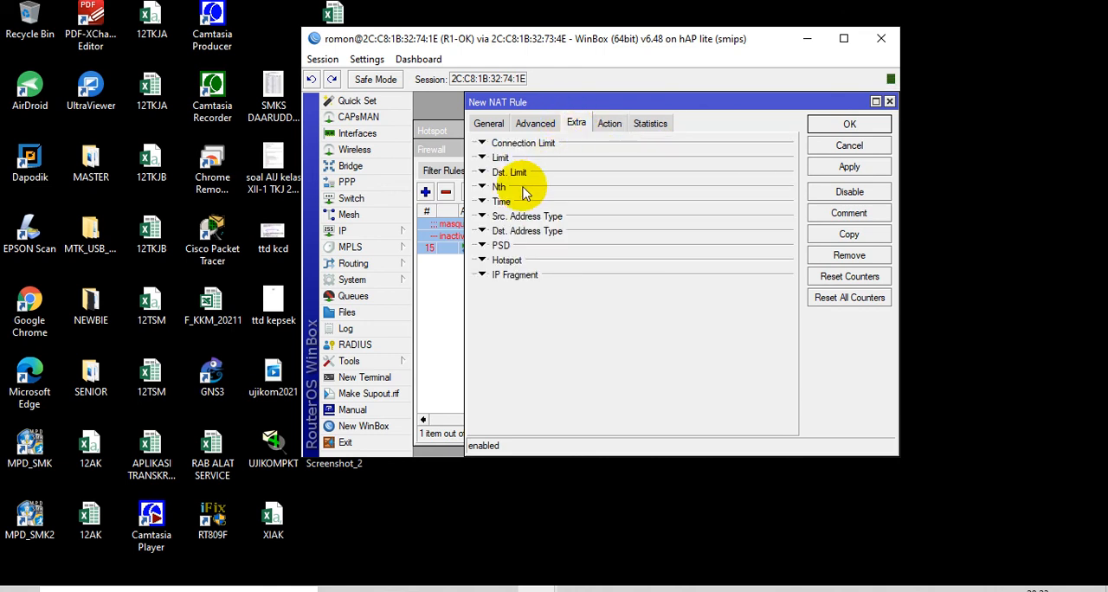
{"action": "left_click", "coordinate": [498, 205]}
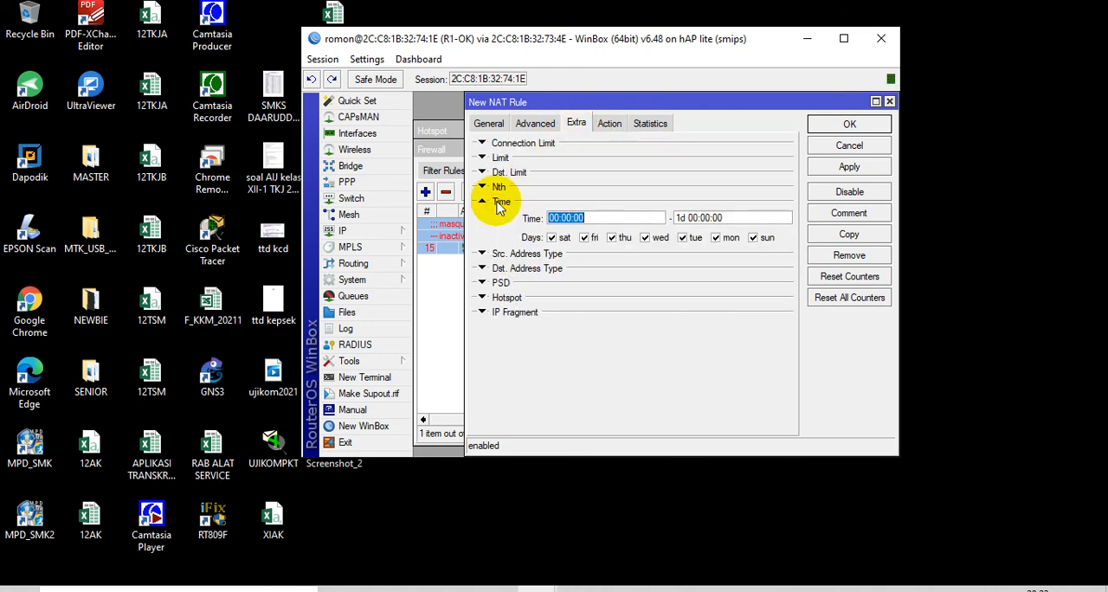
{"action": "left_click", "coordinate": [557, 219]}
{"action": "key", "text": "BackSpace"}
{"action": "type", "text": "7"}
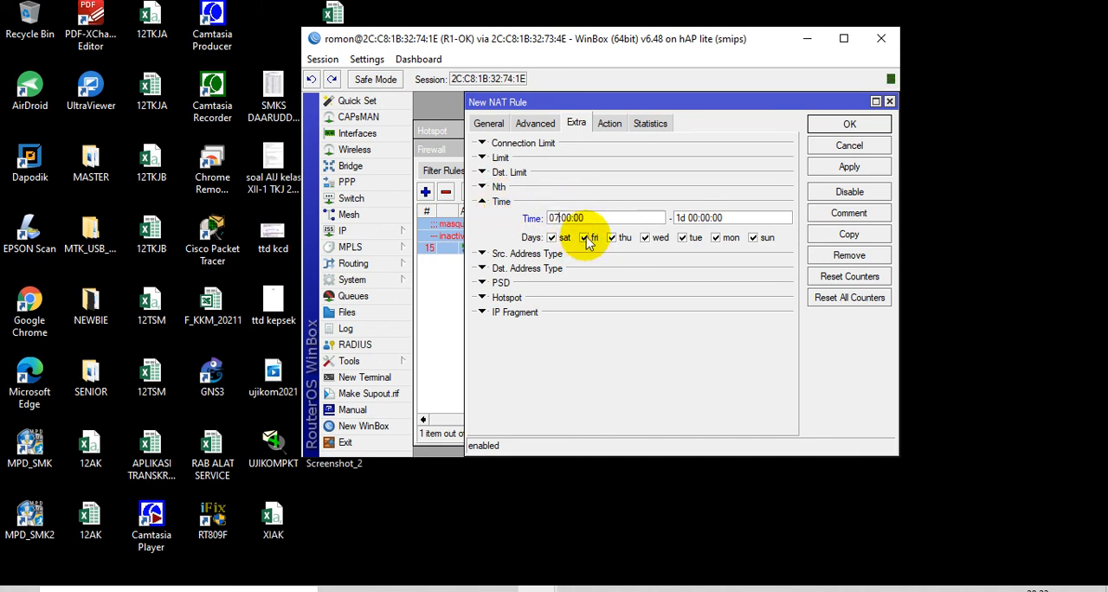
{"action": "left_click", "coordinate": [692, 219]}
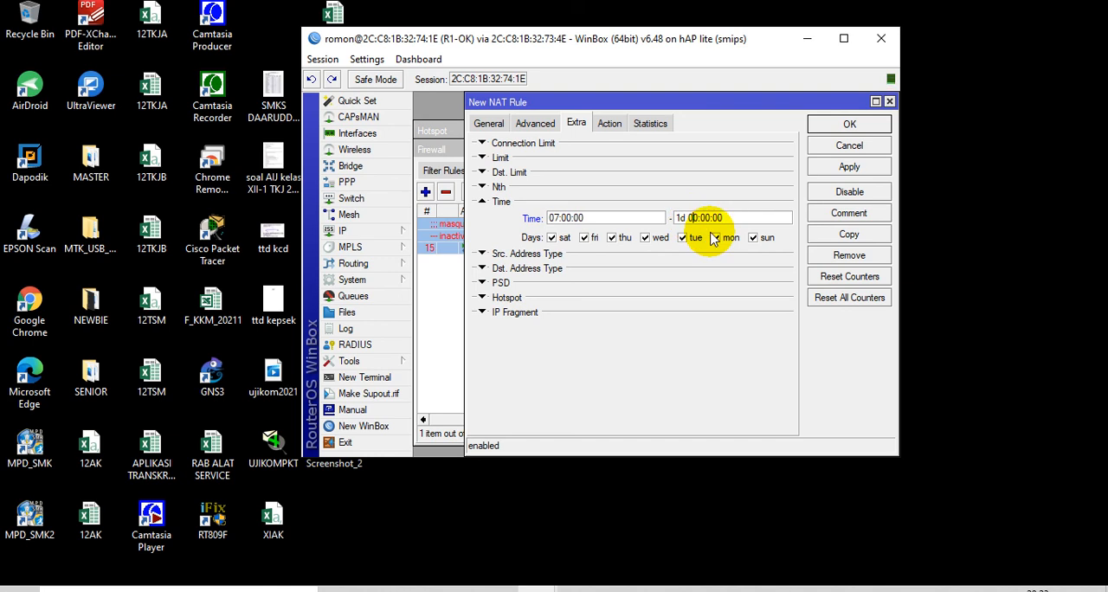
{"action": "key", "text": "BackSpace"}
{"action": "key", "text": "BackSpace"}
{"action": "key", "text": "BackSpace"}
{"action": "key", "text": "BackSpace"}
{"action": "key", "text": "BackSpace"}
{"action": "type", "text": "4:"}
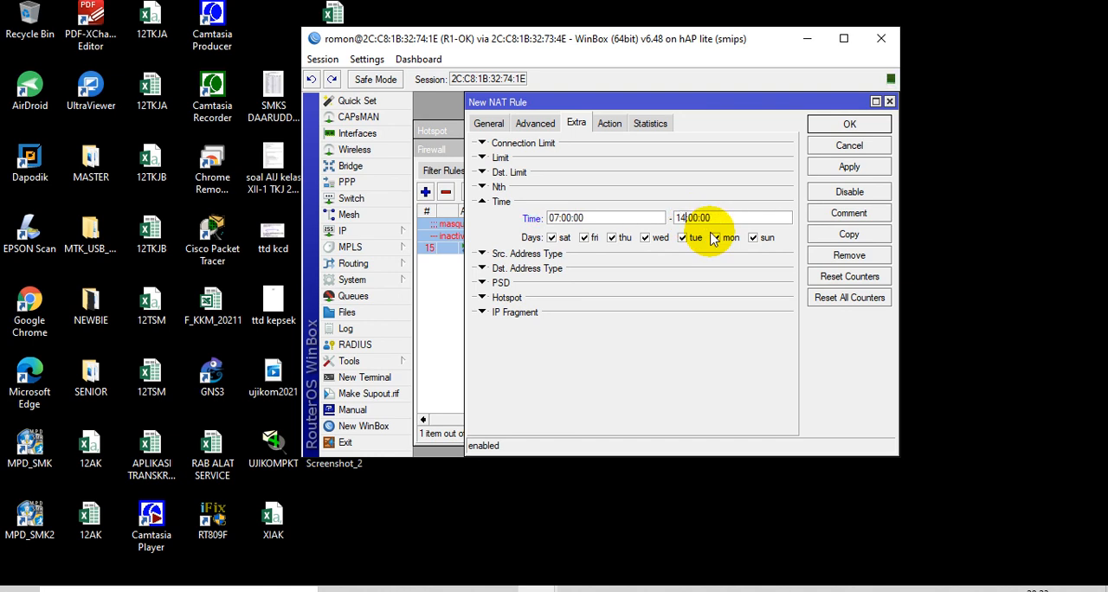
{"action": "left_click", "coordinate": [850, 126]}
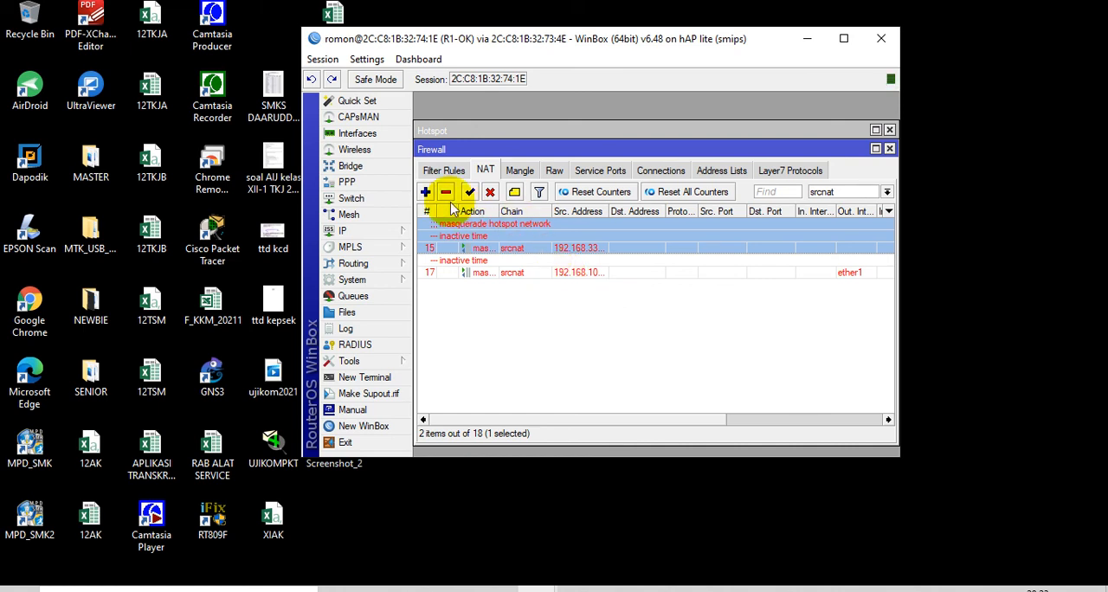
{"action": "double_click", "coordinate": [525, 271]}
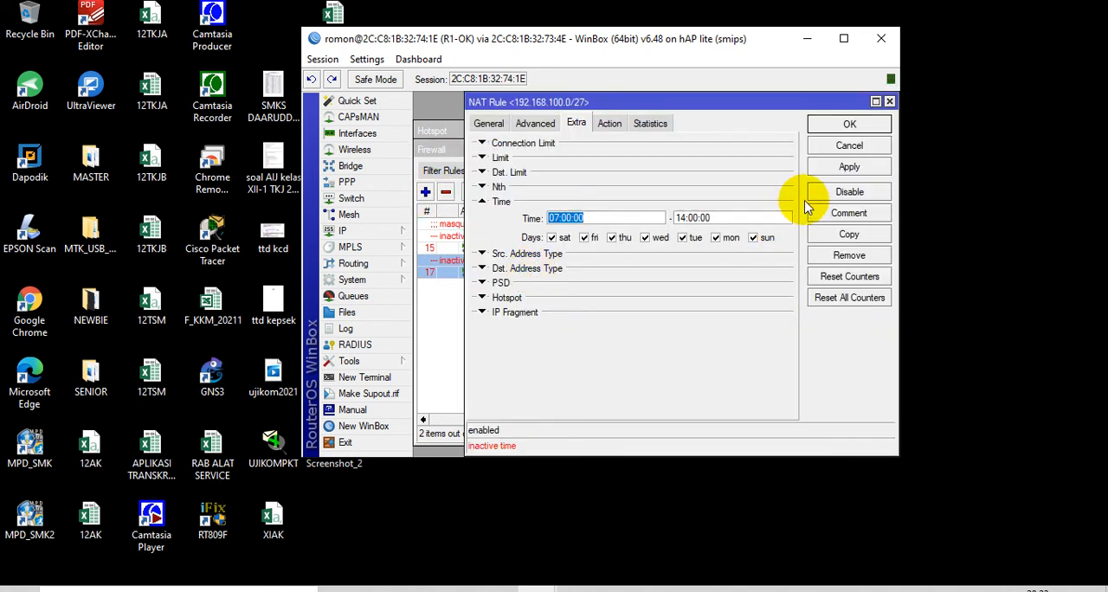
{"action": "left_click", "coordinate": [823, 234]}
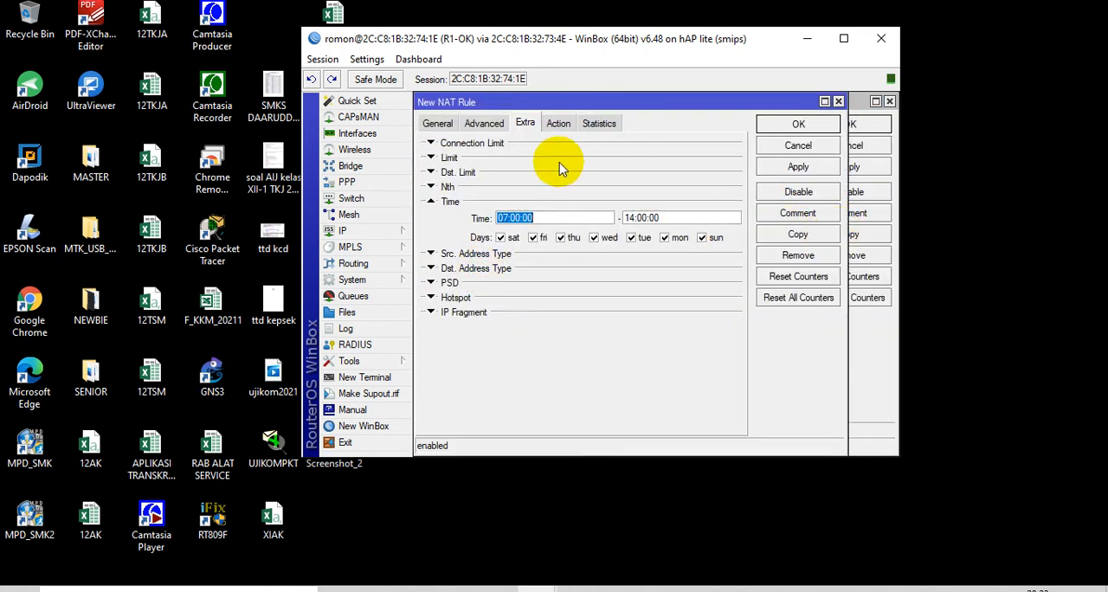
{"action": "left_click", "coordinate": [838, 102]}
{"action": "left_click", "coordinate": [890, 102]}
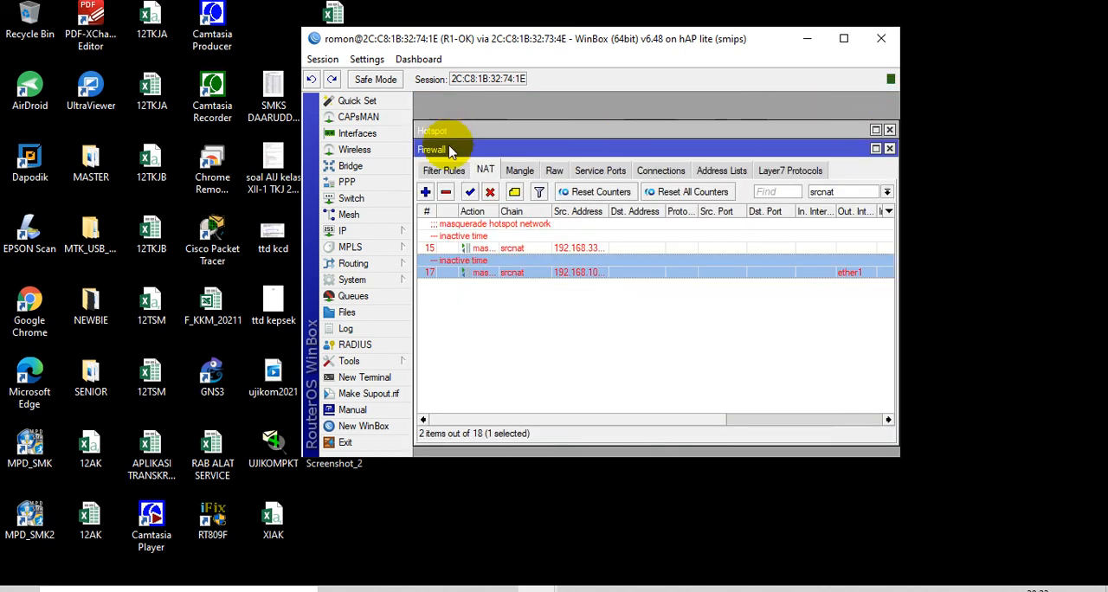
Start a new srcnat rule with source address 192.168.200.1/27 and out interface ether1
{"action": "left_click", "coordinate": [425, 191]}
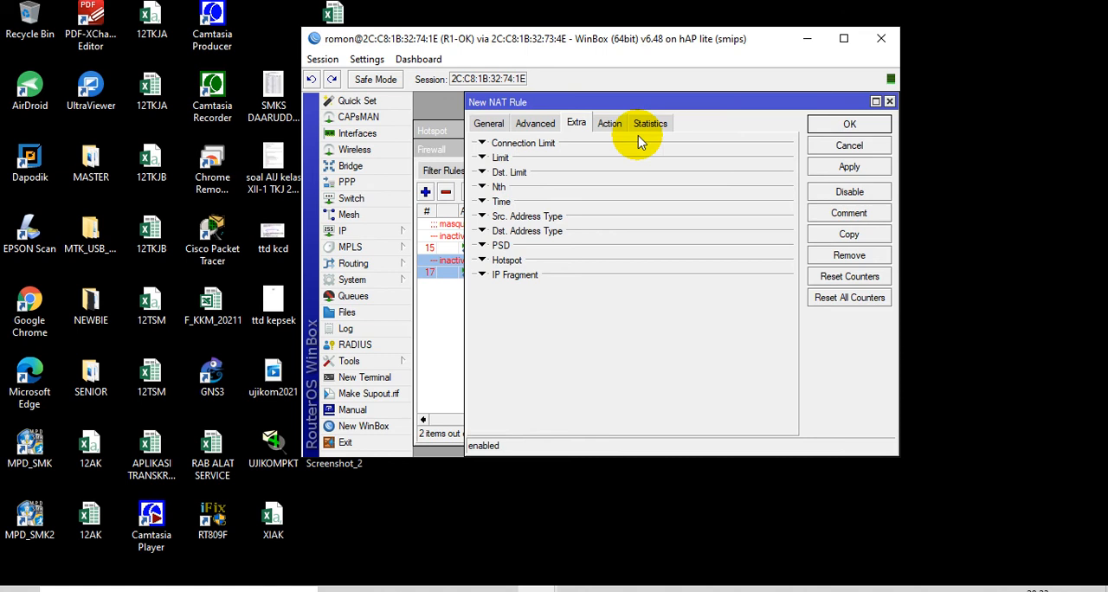
{"action": "left_click", "coordinate": [488, 123]}
{"action": "left_click", "coordinate": [582, 164]}
{"action": "type", "text": "192.168.200.1/27"}
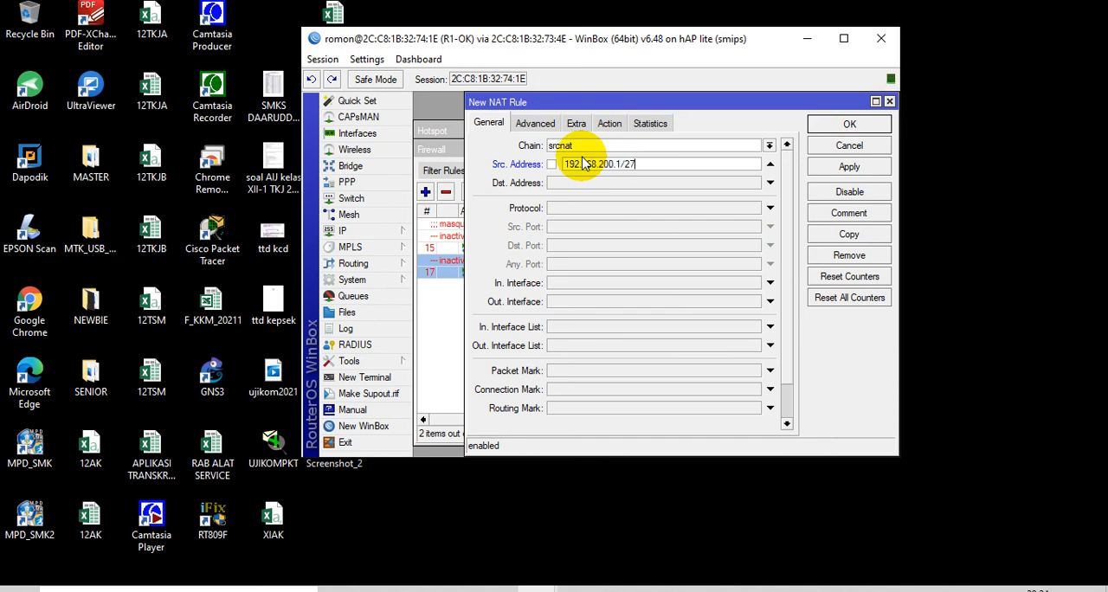
{"action": "left_click", "coordinate": [596, 303]}
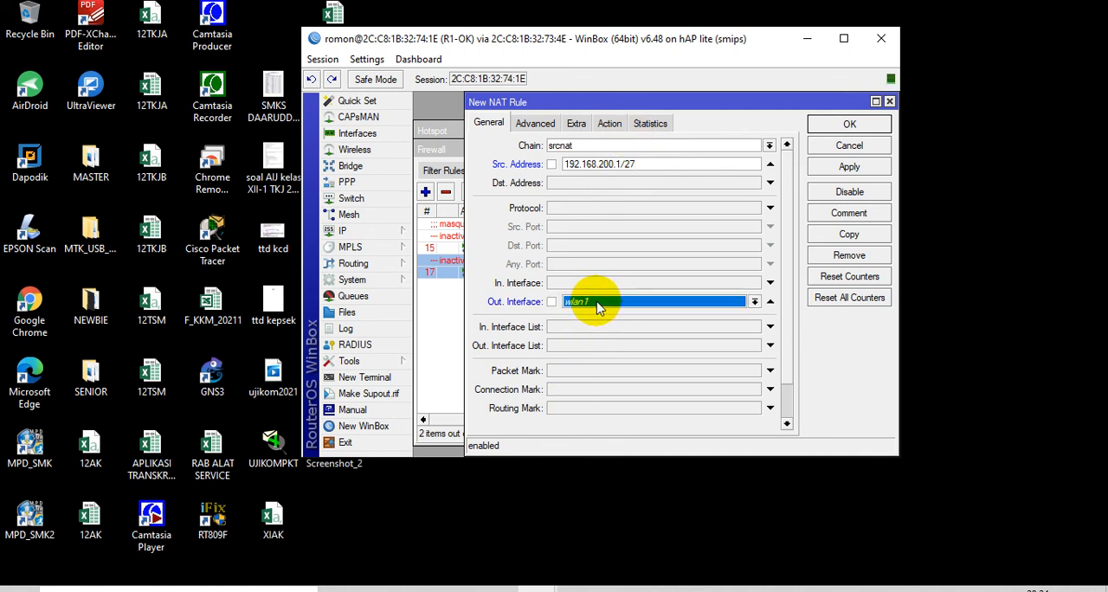
{"action": "left_click", "coordinate": [599, 302]}
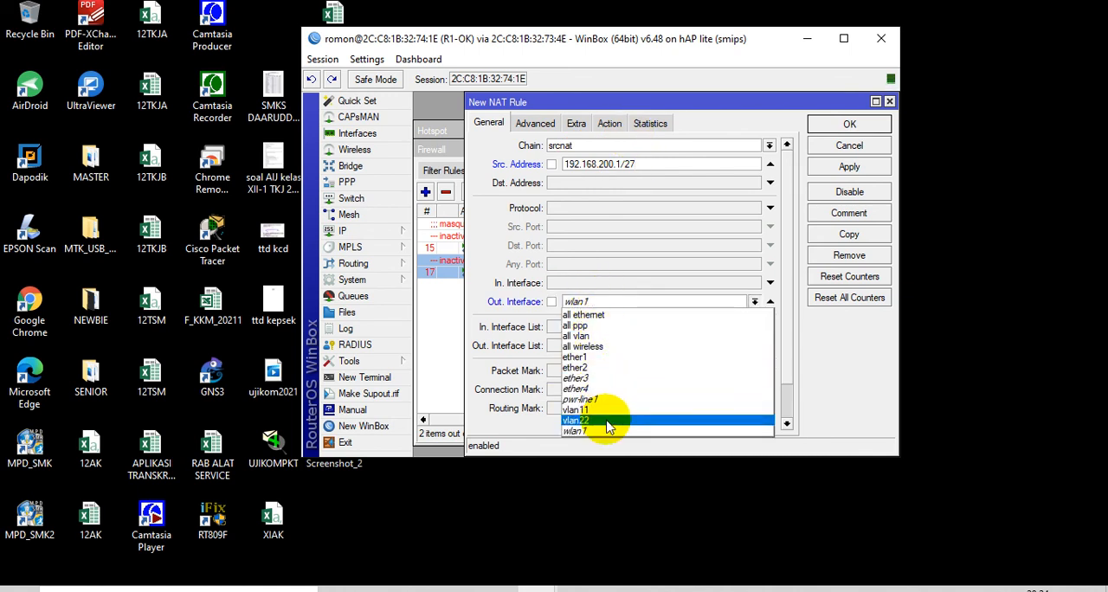
{"action": "left_click", "coordinate": [609, 357]}
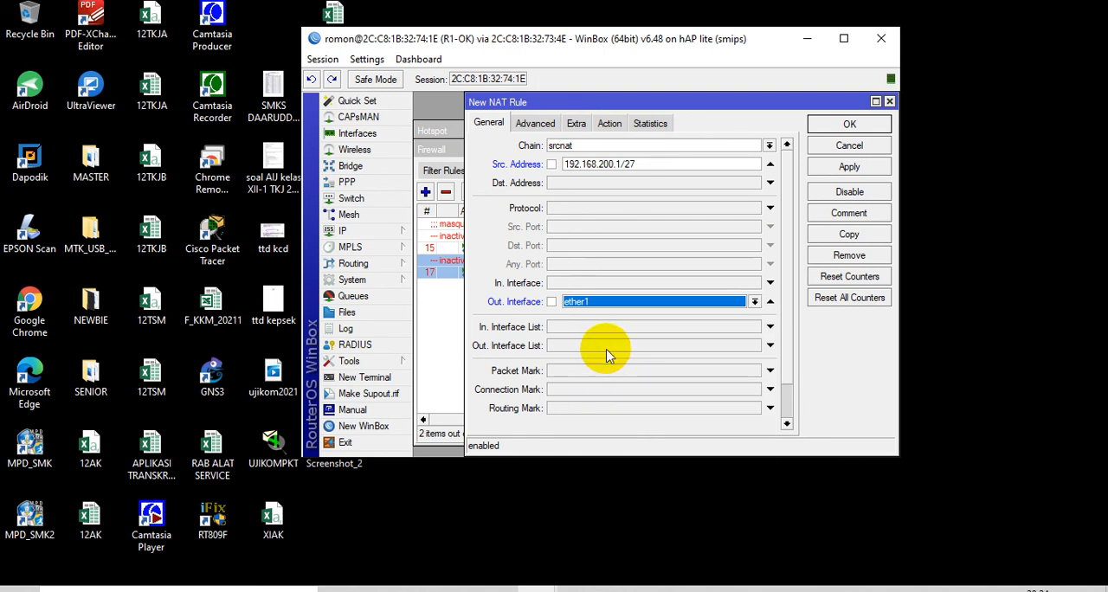
Limit the new NAT rule to the time window 07:00:00–16:00:00 on all days
{"action": "left_click", "coordinate": [617, 125]}
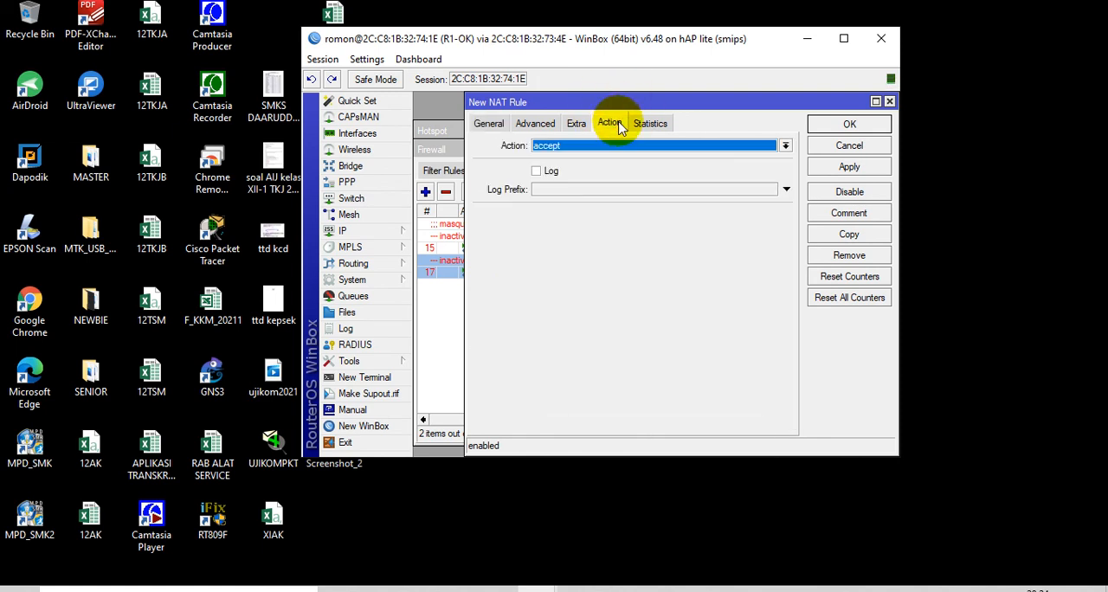
{"action": "left_click", "coordinate": [576, 123]}
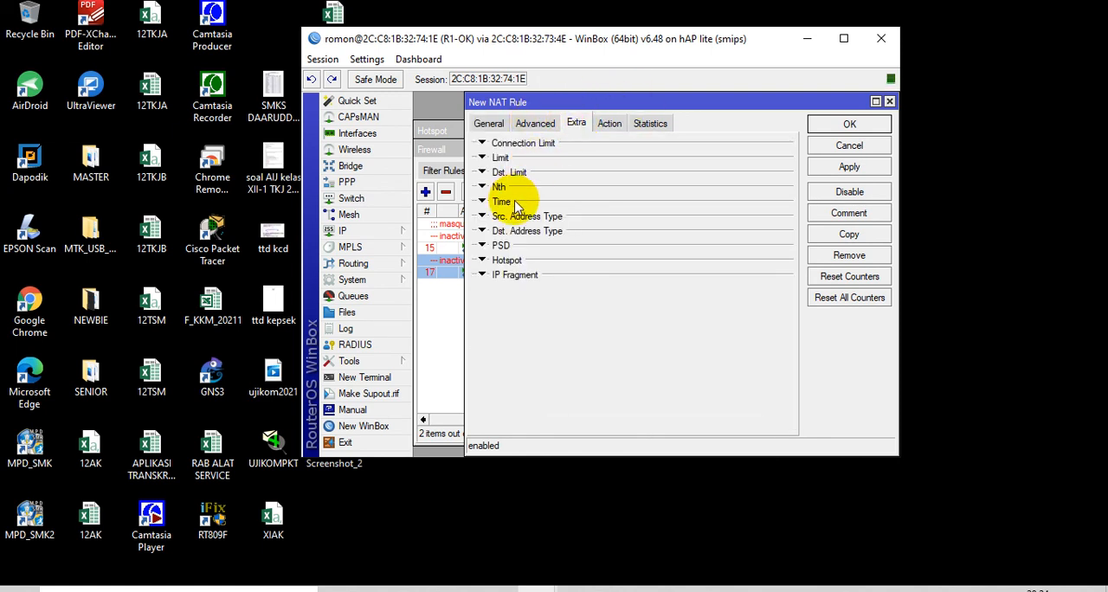
{"action": "left_click", "coordinate": [515, 202]}
{"action": "left_click", "coordinate": [561, 218]}
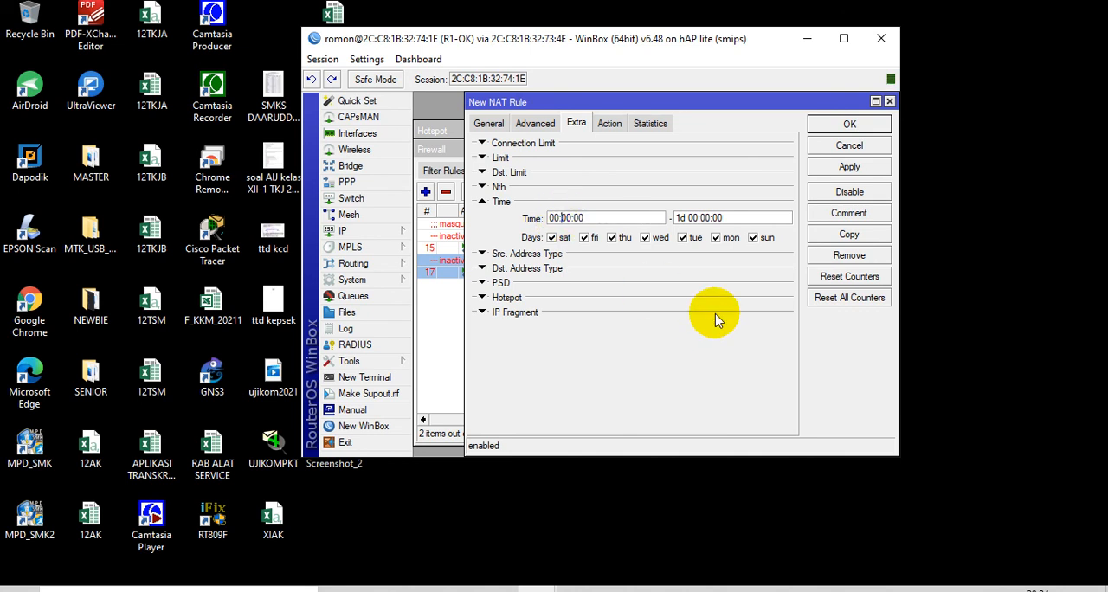
{"action": "type", "text": "7"}
{"action": "left_click", "coordinate": [697, 217]}
{"action": "key", "text": "BackSpace"}
{"action": "key", "text": "BackSpace"}
{"action": "key", "text": "BackSpace"}
{"action": "key", "text": "BackSpace"}
{"action": "key", "text": "BackSpace"}
{"action": "key", "text": "BackSpace"}
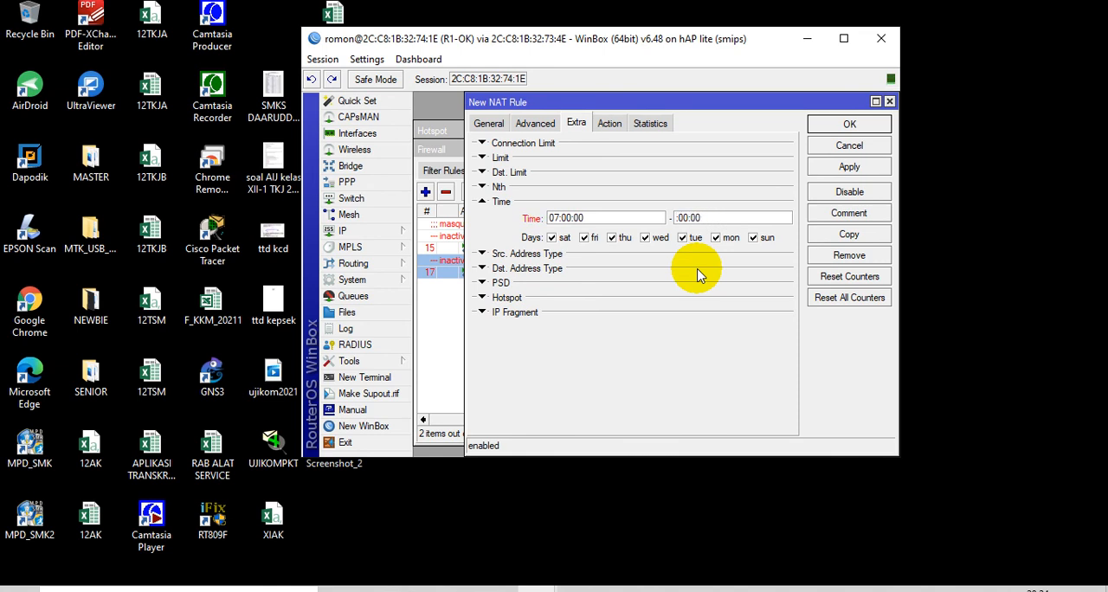
{"action": "type", "text": "16"}
Set the new NAT rule's action to masquerade and save the rule
{"action": "left_click", "coordinate": [612, 124]}
{"action": "left_click", "coordinate": [626, 151]}
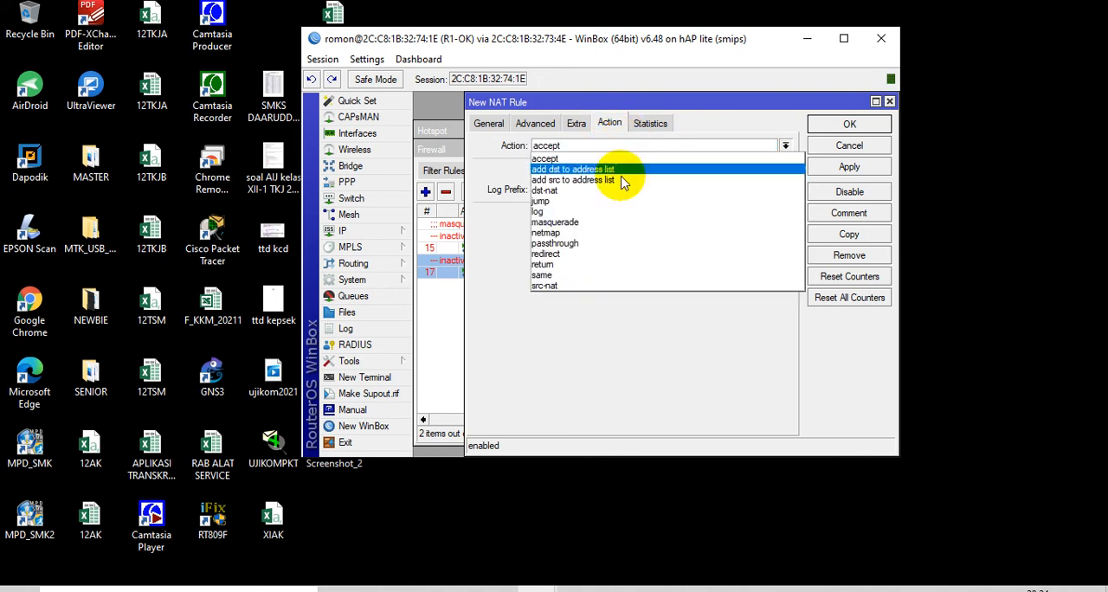
{"action": "left_click", "coordinate": [599, 217]}
{"action": "left_click", "coordinate": [845, 125]}
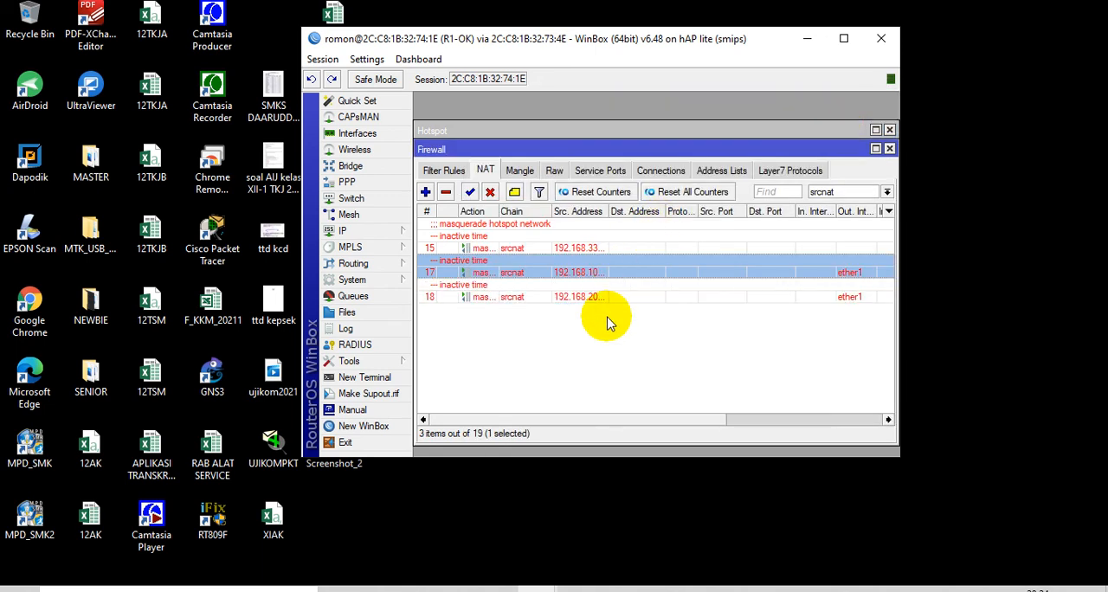
{"action": "left_click", "coordinate": [425, 192]}
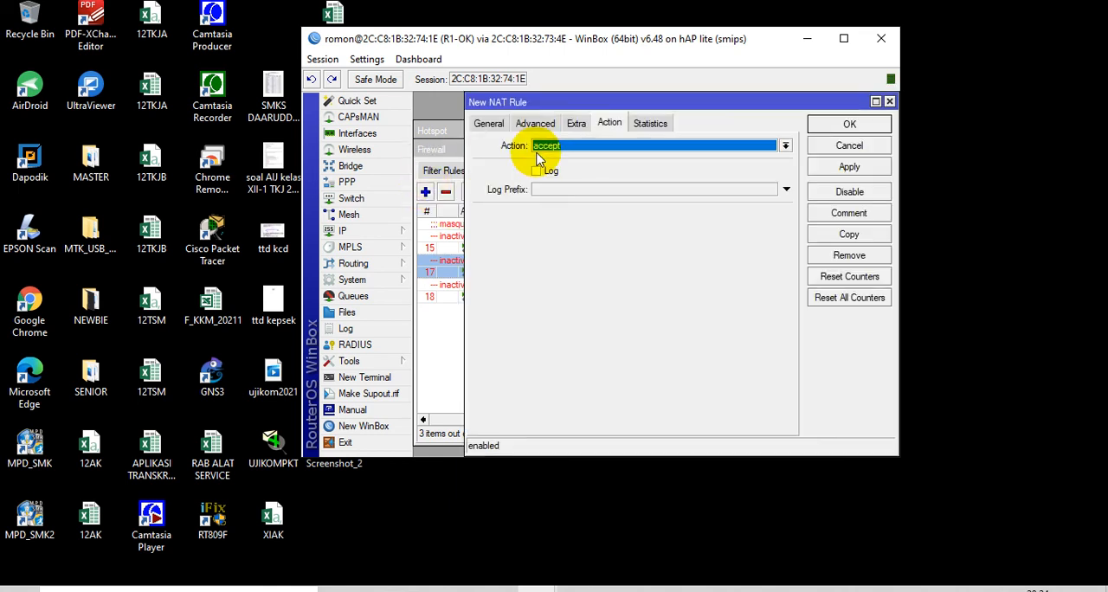
{"action": "left_click", "coordinate": [493, 126]}
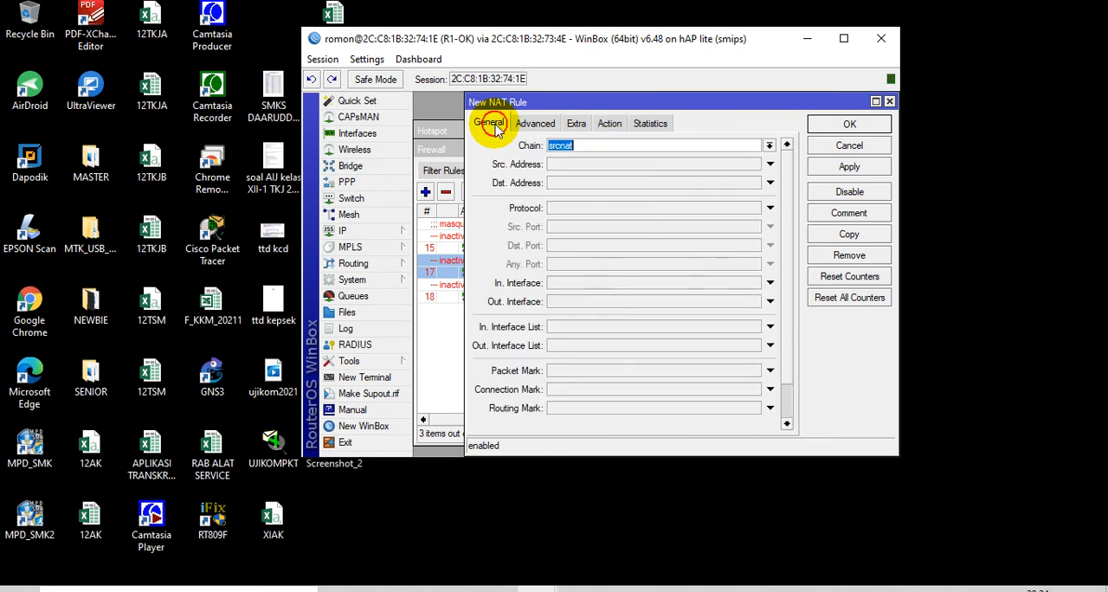
{"action": "left_click", "coordinate": [585, 165]}
{"action": "type", "text": "1"}
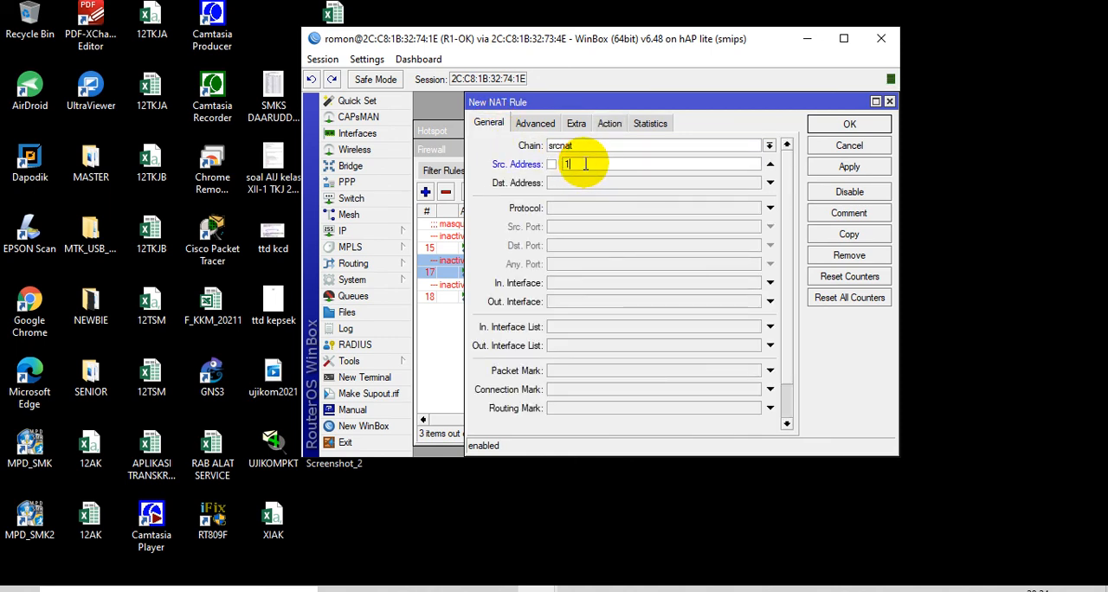
{"action": "type", "text": "92.168.11.0/2"}
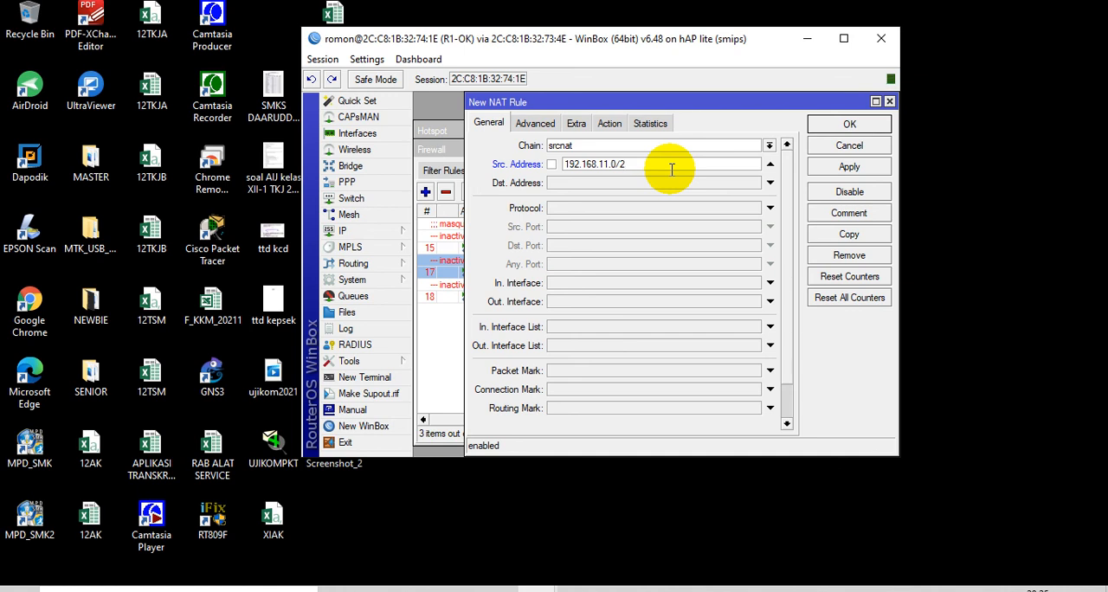
{"action": "type", "text": "7"}
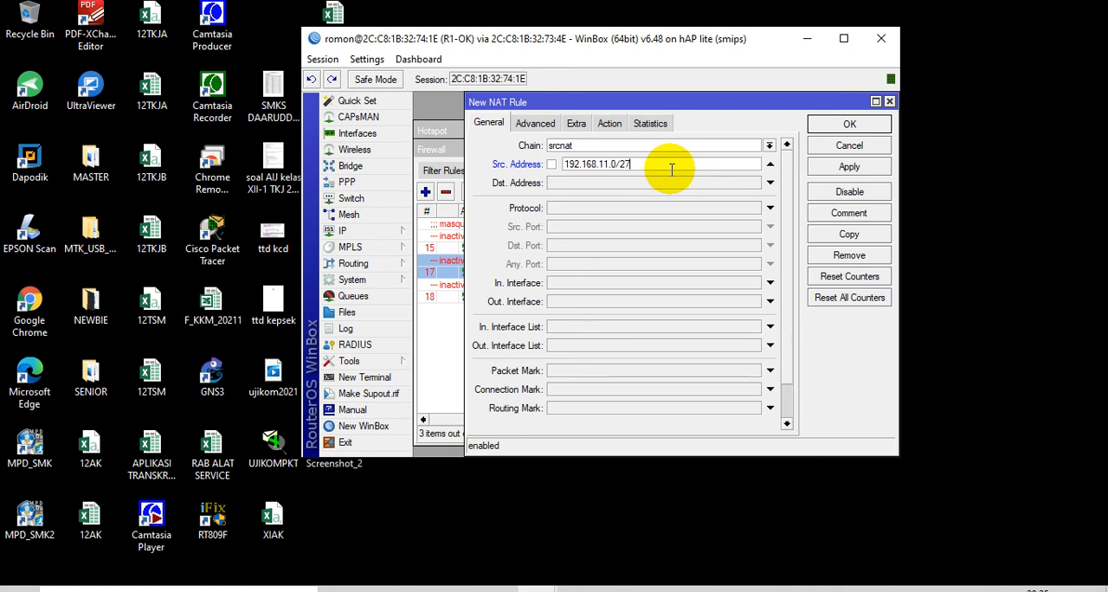
{"action": "left_click", "coordinate": [888, 102]}
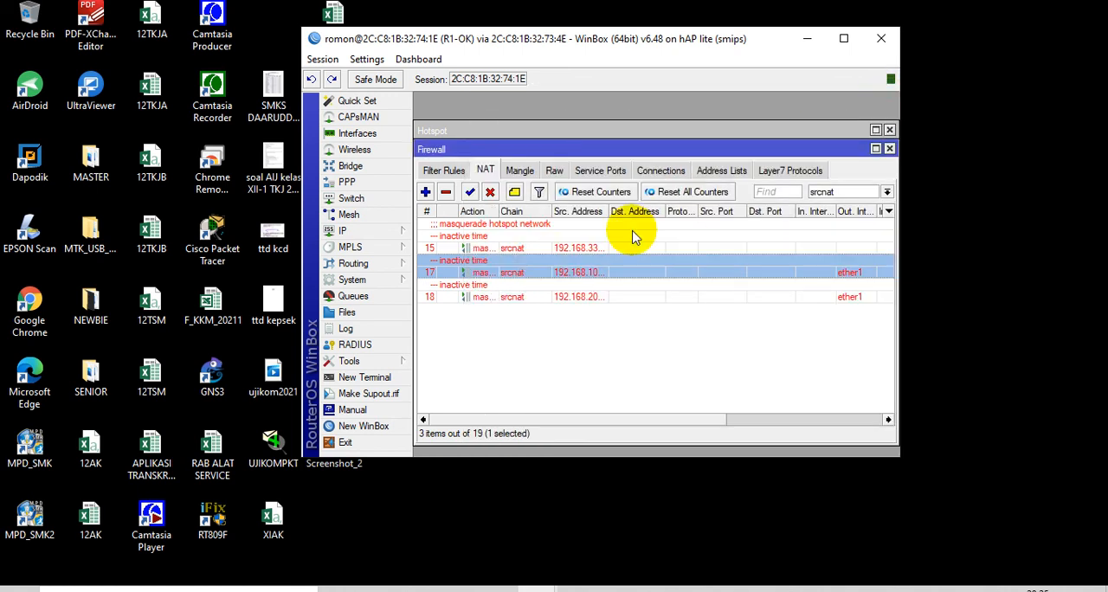
Review the source addresses of the 192.168.100.0/27 and 192.168.200.0/27 masquerade rules and save both
{"action": "double_click", "coordinate": [554, 272]}
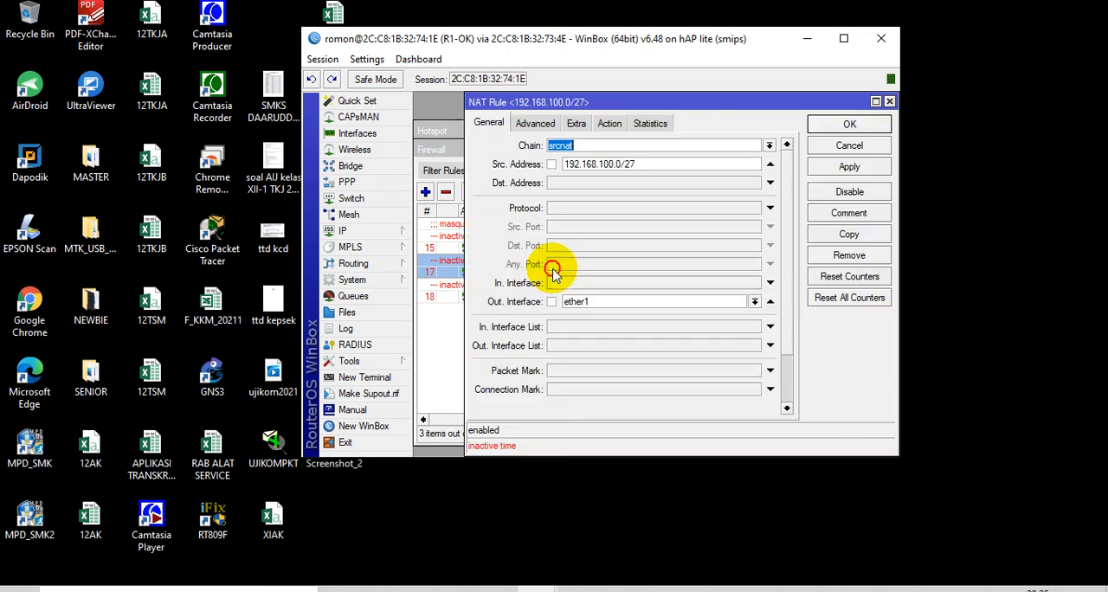
{"action": "left_click", "coordinate": [659, 162]}
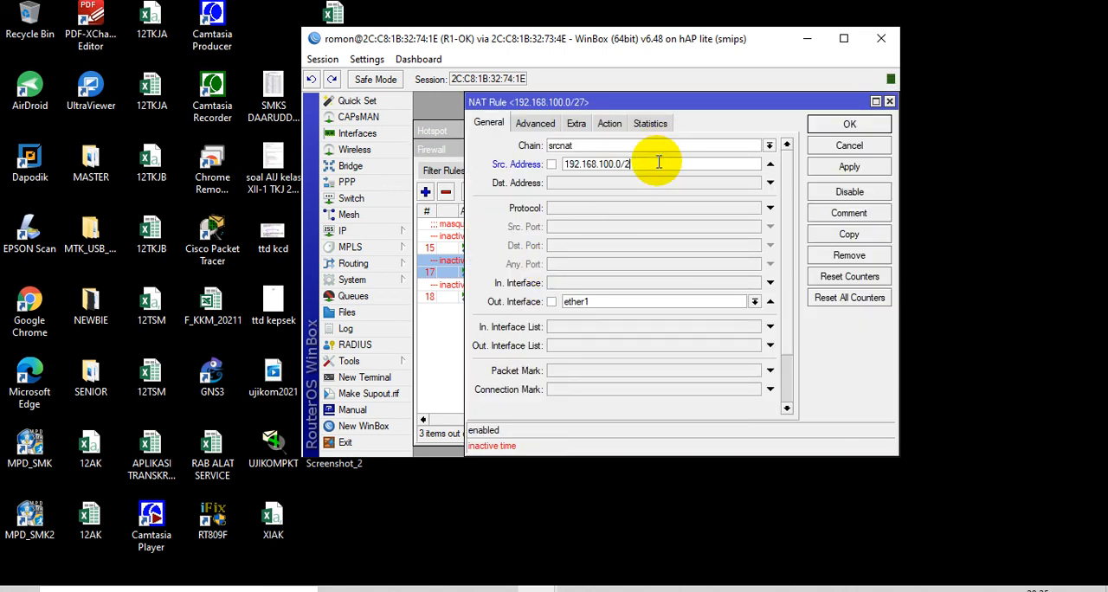
{"action": "left_click", "coordinate": [849, 124]}
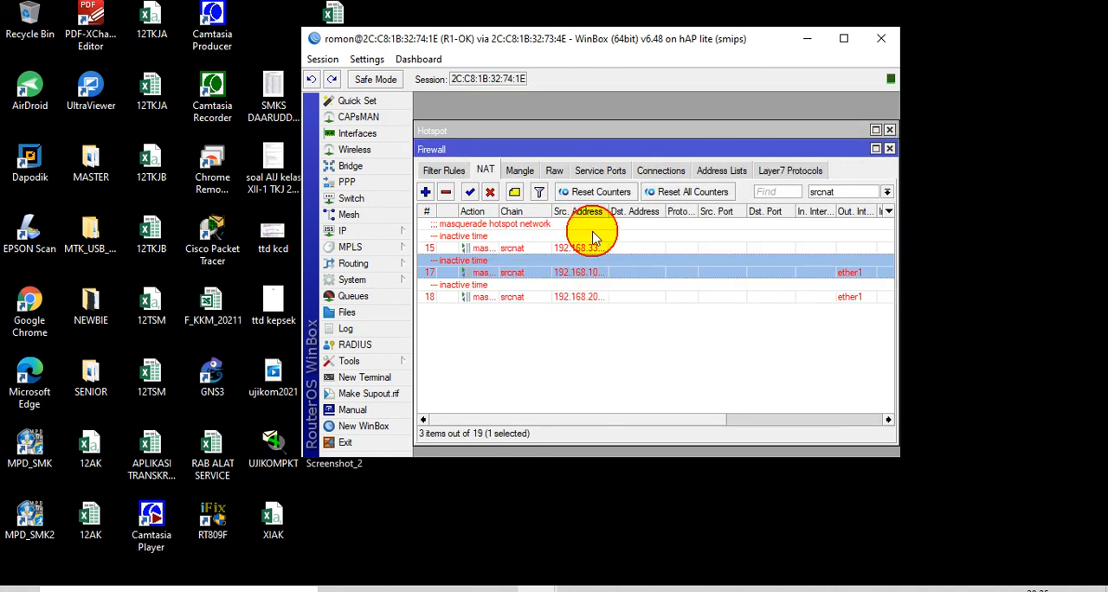
{"action": "double_click", "coordinate": [576, 297]}
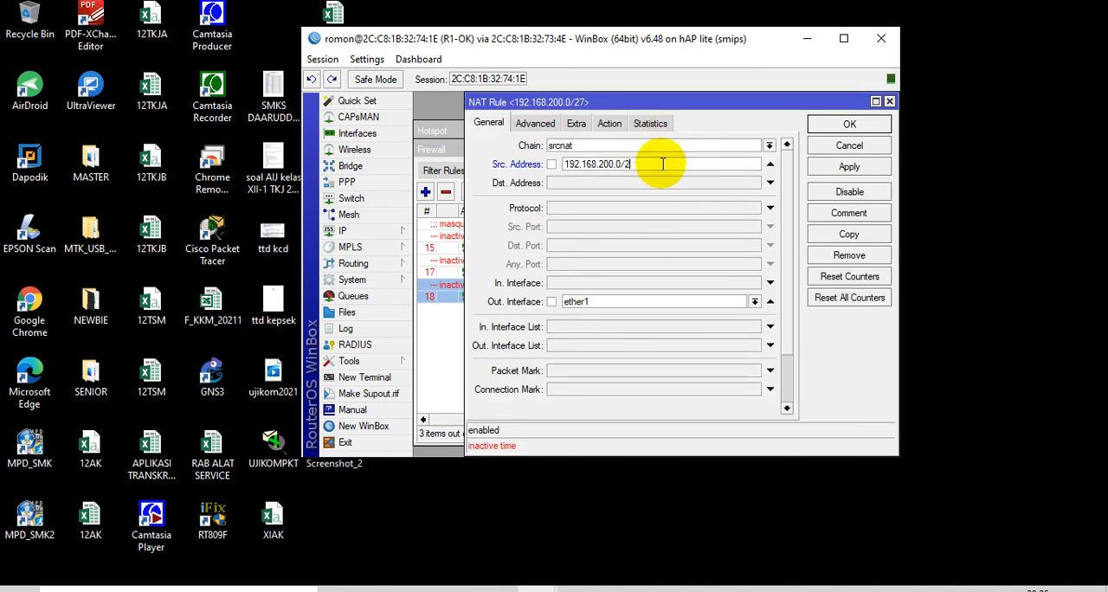
{"action": "left_click", "coordinate": [848, 124]}
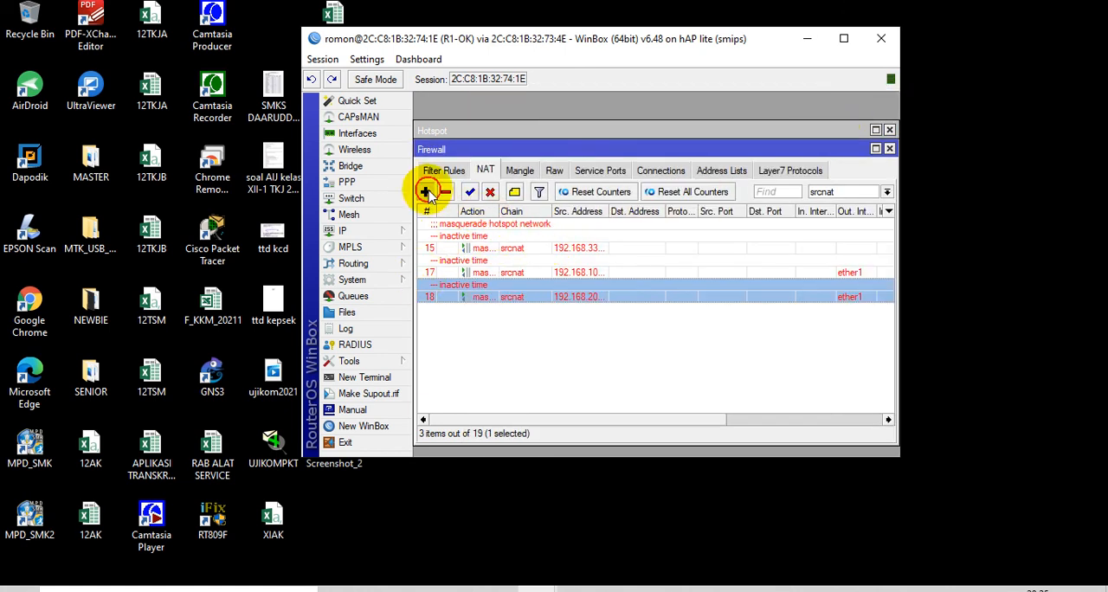
Create a srcnat rule for source address 192.168.11.0/27 with out interface ether1 and the masquerade action
{"action": "left_click", "coordinate": [426, 192]}
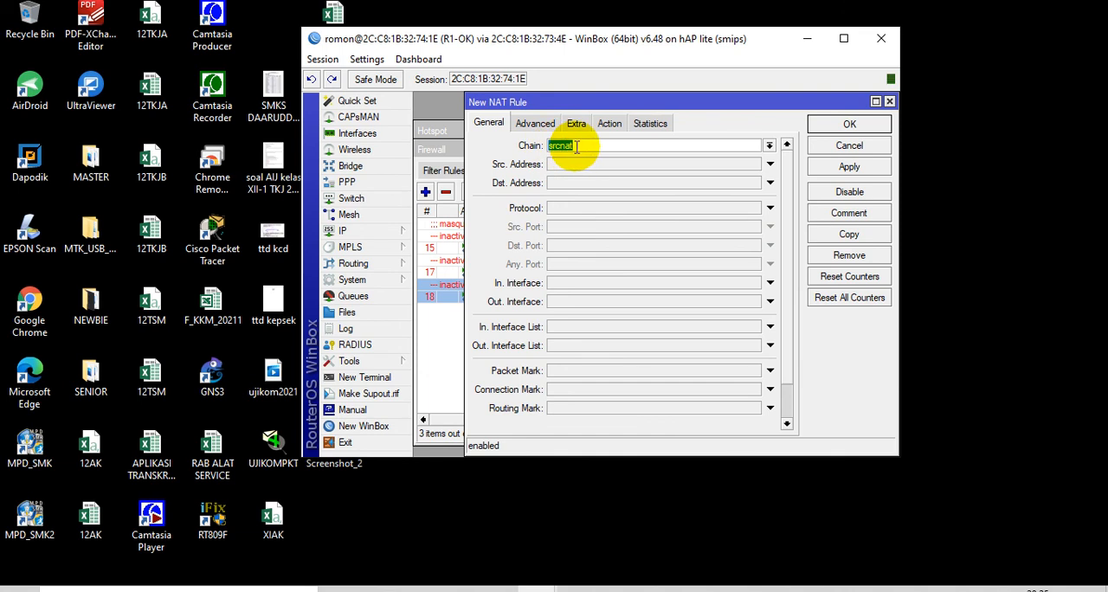
{"action": "left_click", "coordinate": [600, 164]}
{"action": "type", "text": "1"}
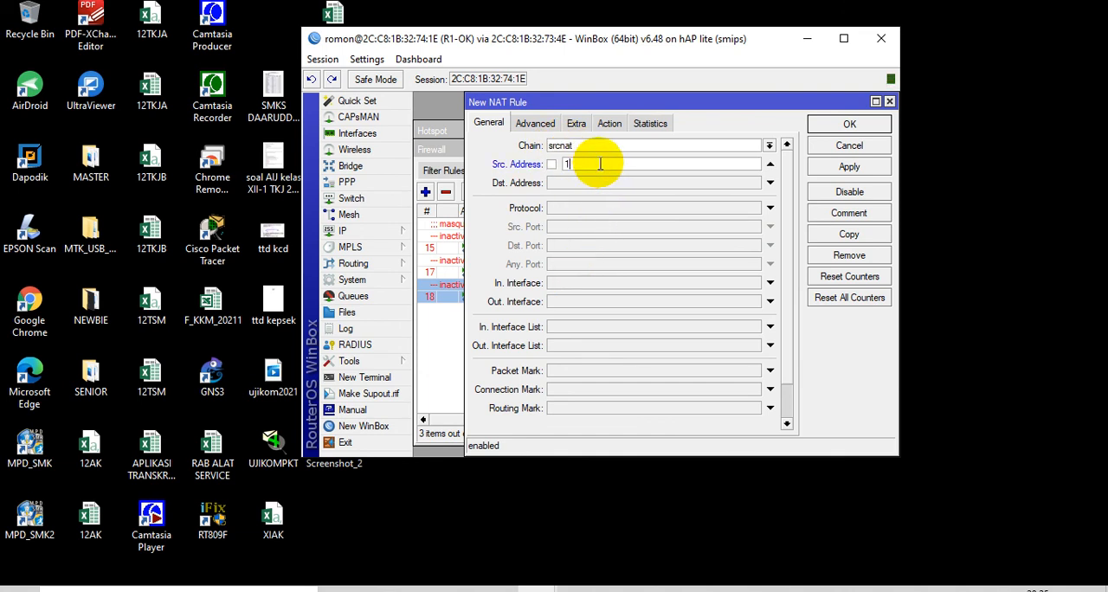
{"action": "type", "text": "92.168.11.0/27"}
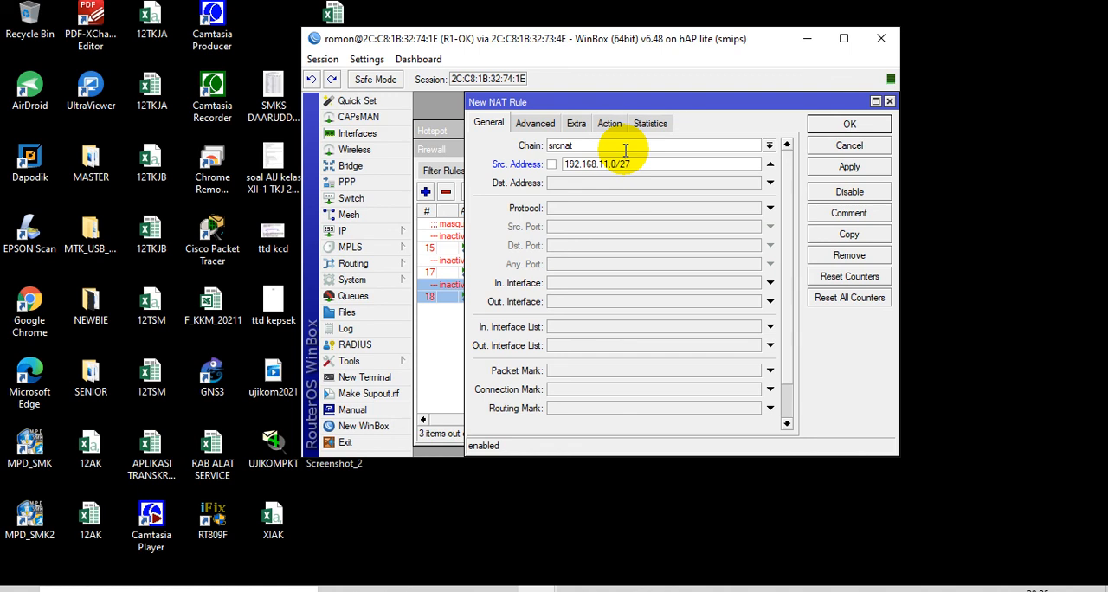
{"action": "left_click", "coordinate": [606, 301]}
{"action": "left_click", "coordinate": [606, 301]}
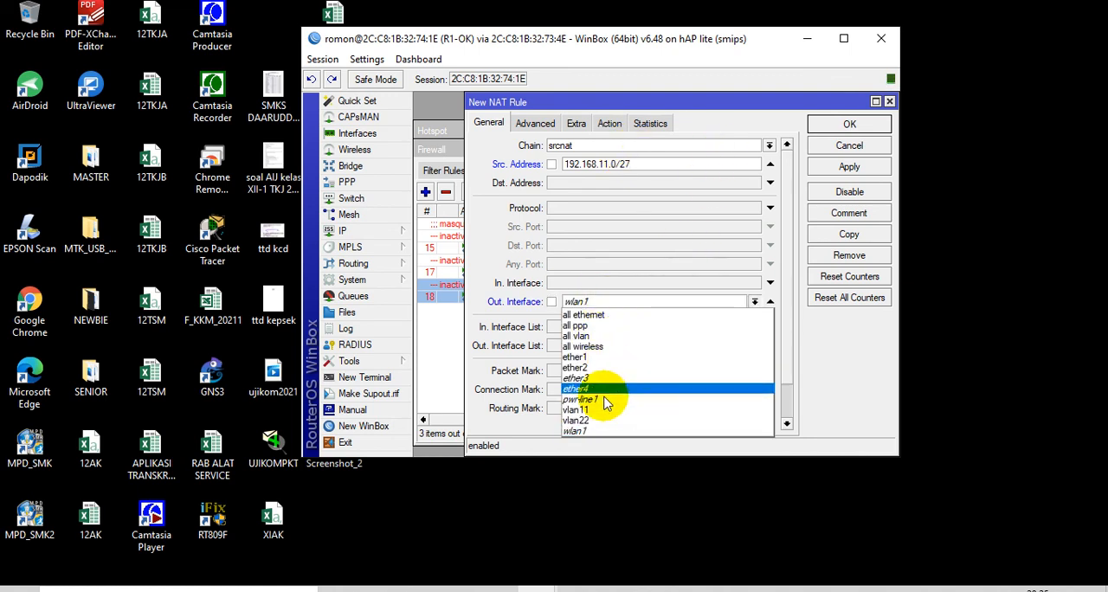
{"action": "left_click", "coordinate": [593, 346]}
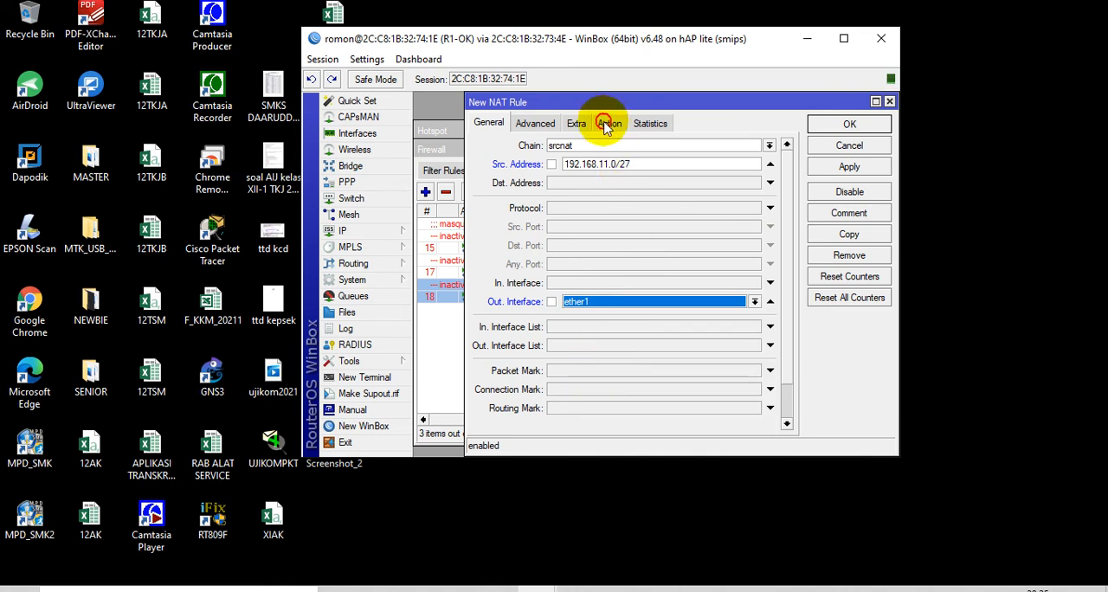
{"action": "left_click", "coordinate": [610, 123]}
{"action": "left_click", "coordinate": [784, 146]}
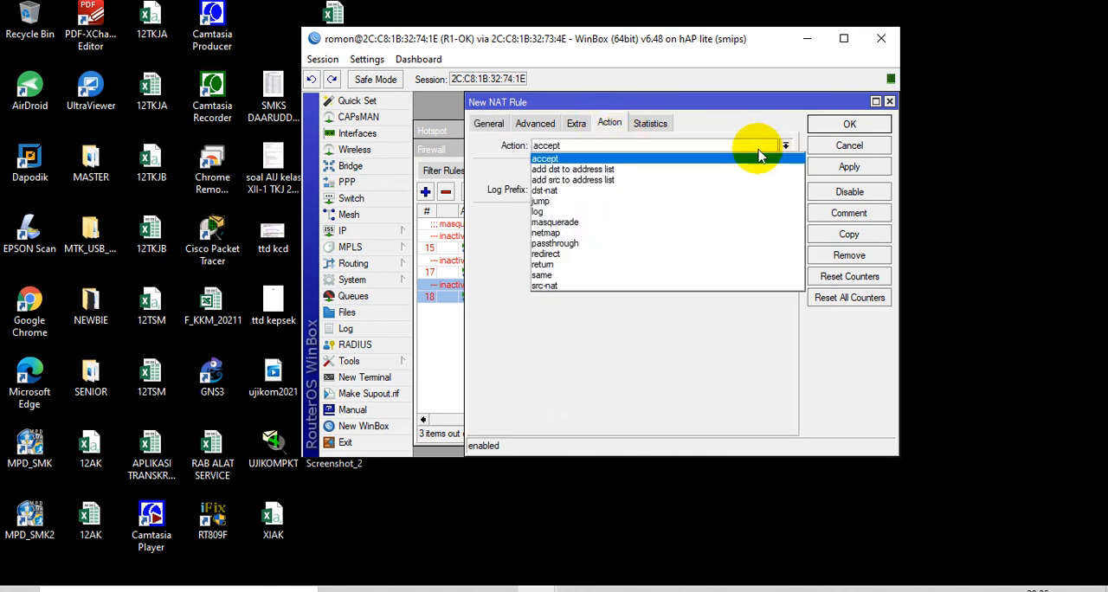
{"action": "left_click", "coordinate": [663, 223]}
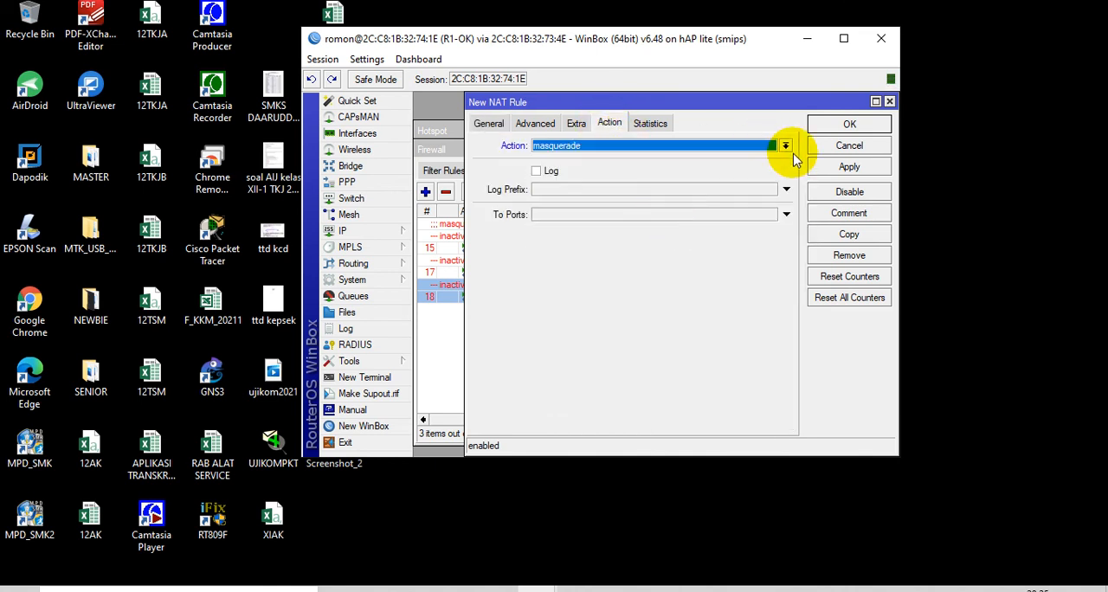
{"action": "left_click", "coordinate": [849, 234]}
{"action": "left_click", "coordinate": [664, 269]}
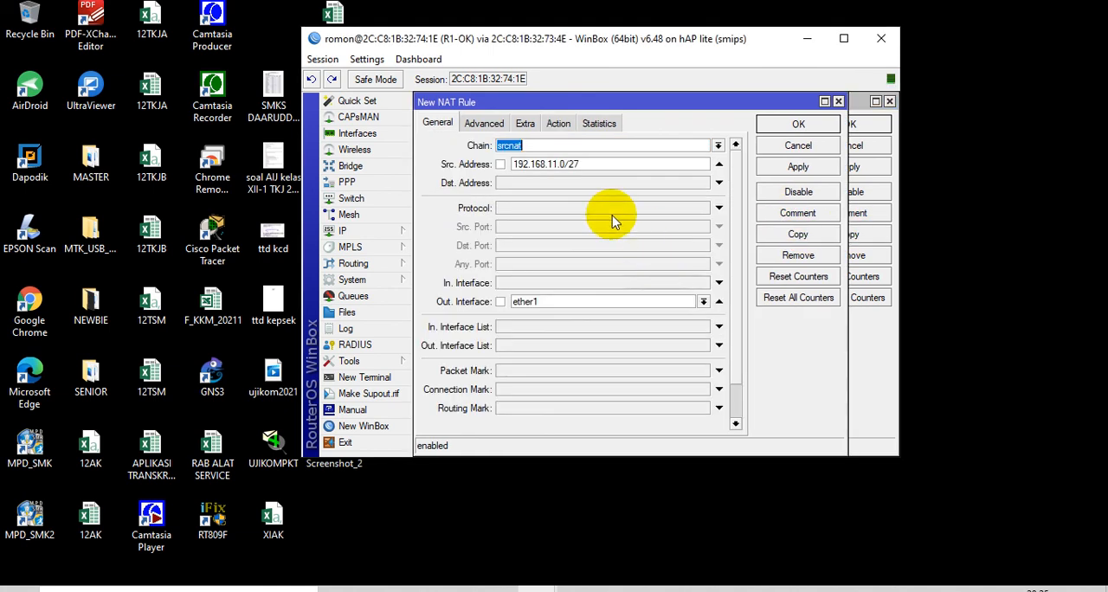
{"action": "left_click", "coordinate": [556, 164]}
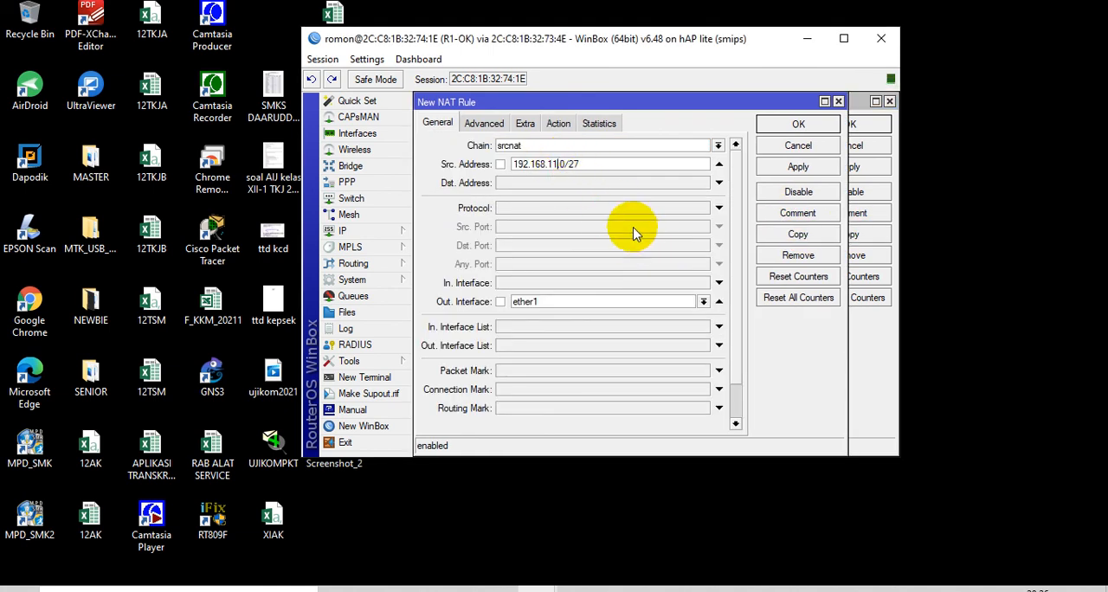
{"action": "key", "text": "BackSpace"}
{"action": "key", "text": "BackSpace"}
{"action": "key", "text": "BackSpace"}
{"action": "type", "text": "22"}
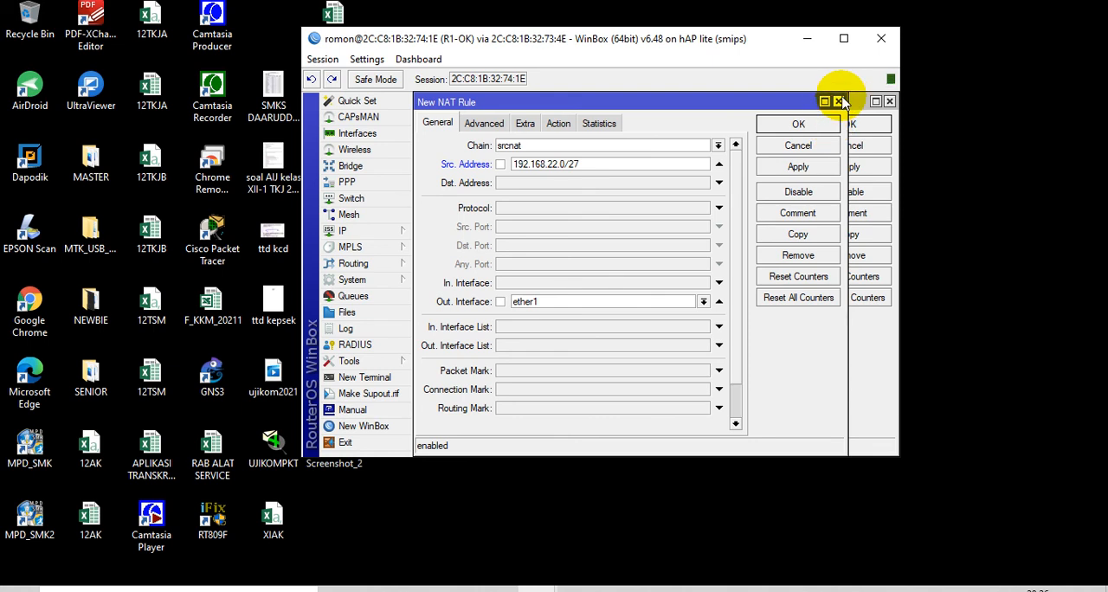
{"action": "left_click", "coordinate": [838, 102]}
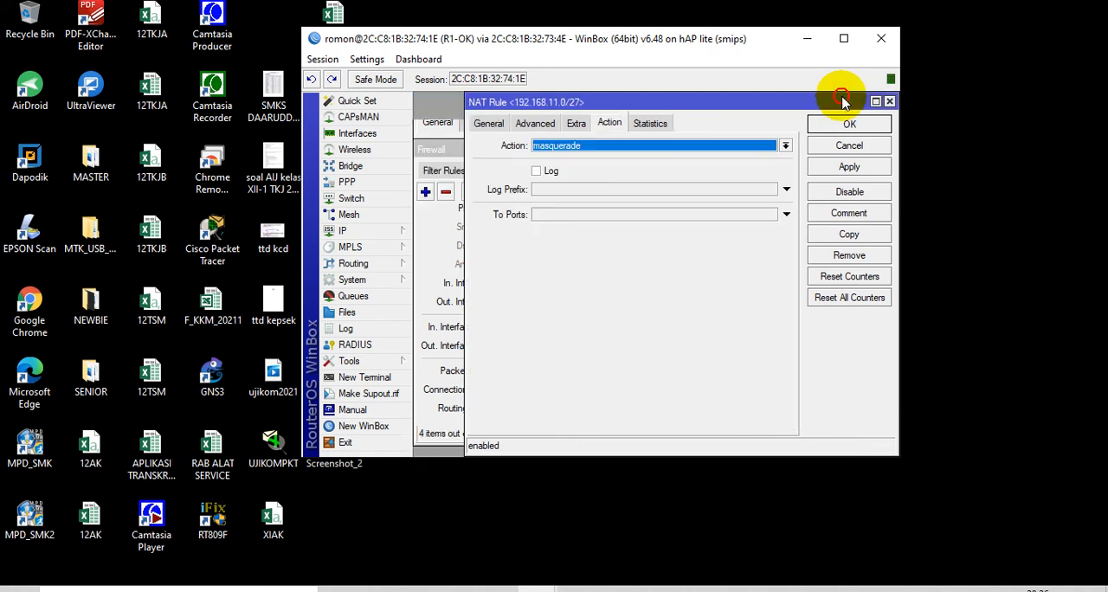
Limit the 192.168.11.0/27 NAT rule to the time window 08:00:00–17:00:00 on all days
{"action": "left_click", "coordinate": [576, 123]}
{"action": "left_click", "coordinate": [483, 202]}
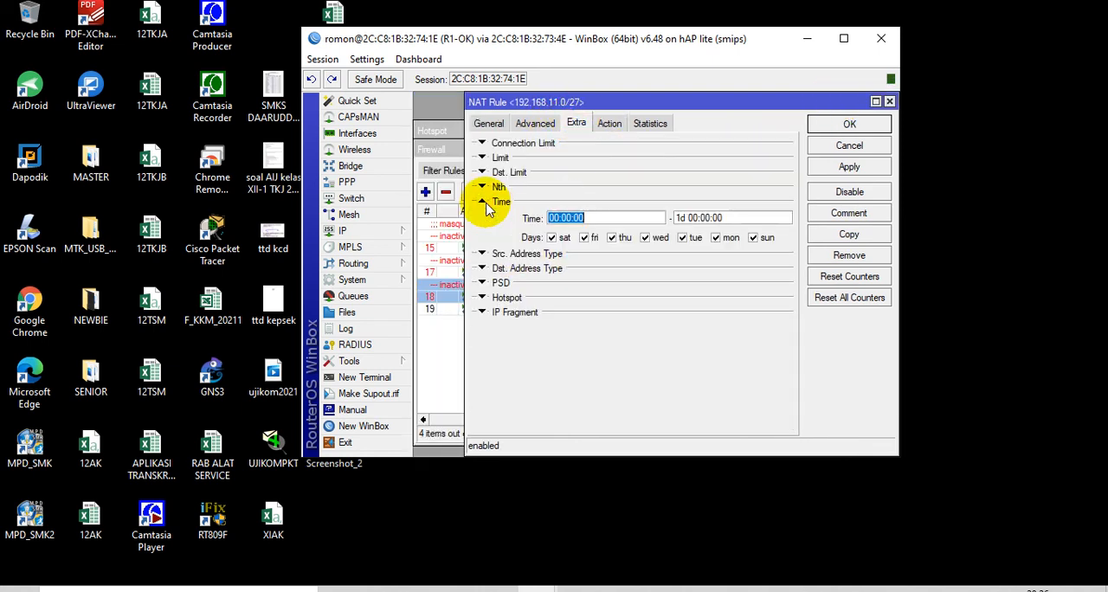
{"action": "left_click", "coordinate": [560, 215]}
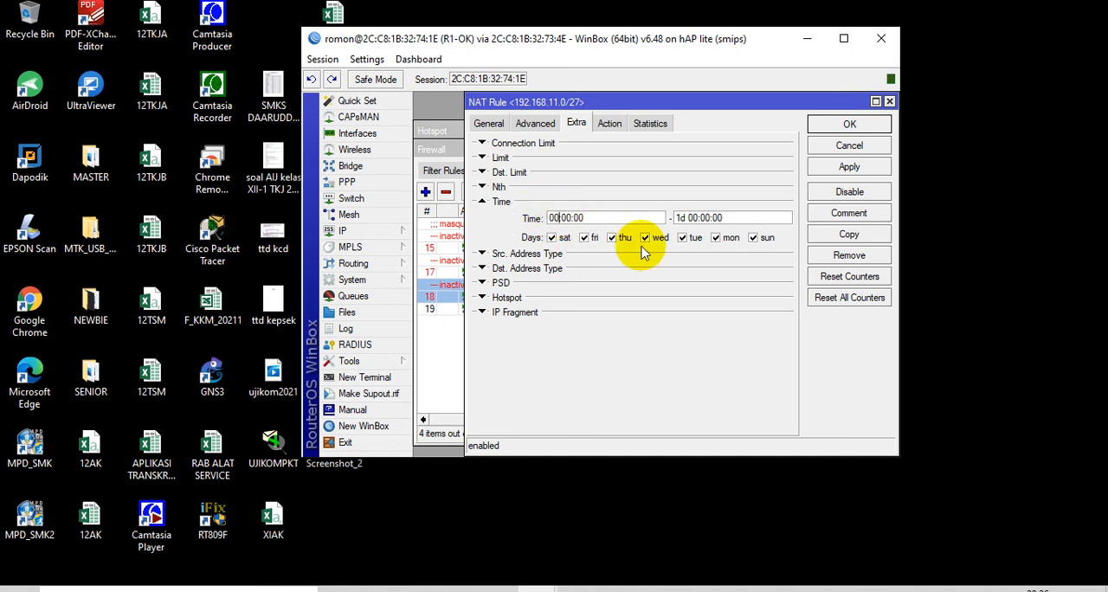
{"action": "left_click", "coordinate": [693, 217]}
{"action": "key", "text": "BackSpace"}
{"action": "key", "text": "BackSpace"}
{"action": "key", "text": "BackSpace"}
{"action": "key", "text": "BackSpace"}
{"action": "type", "text": "7"}
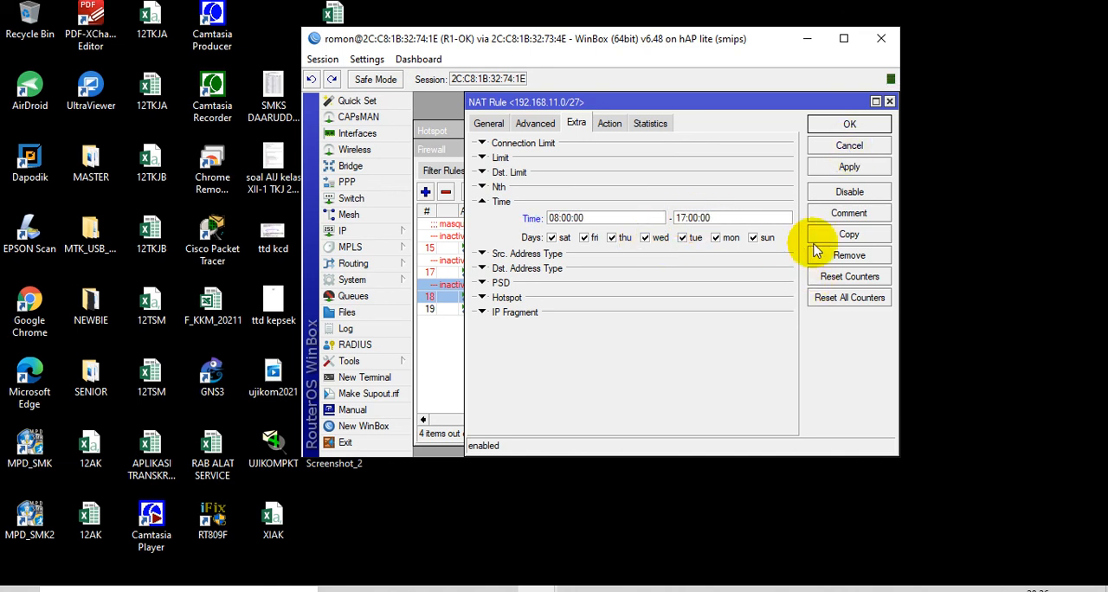
{"action": "left_click", "coordinate": [851, 126]}
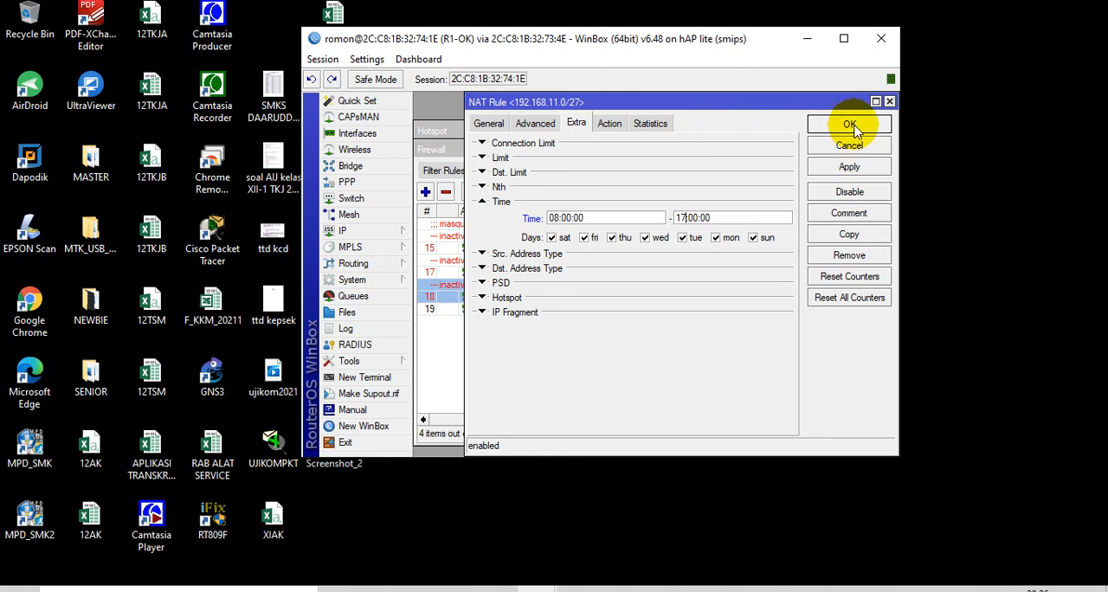
Commit and copy the 192.168.11.0/27 NAT rule, and set the copy's source address to 192.168.22.0/27
{"action": "left_click", "coordinate": [846, 235]}
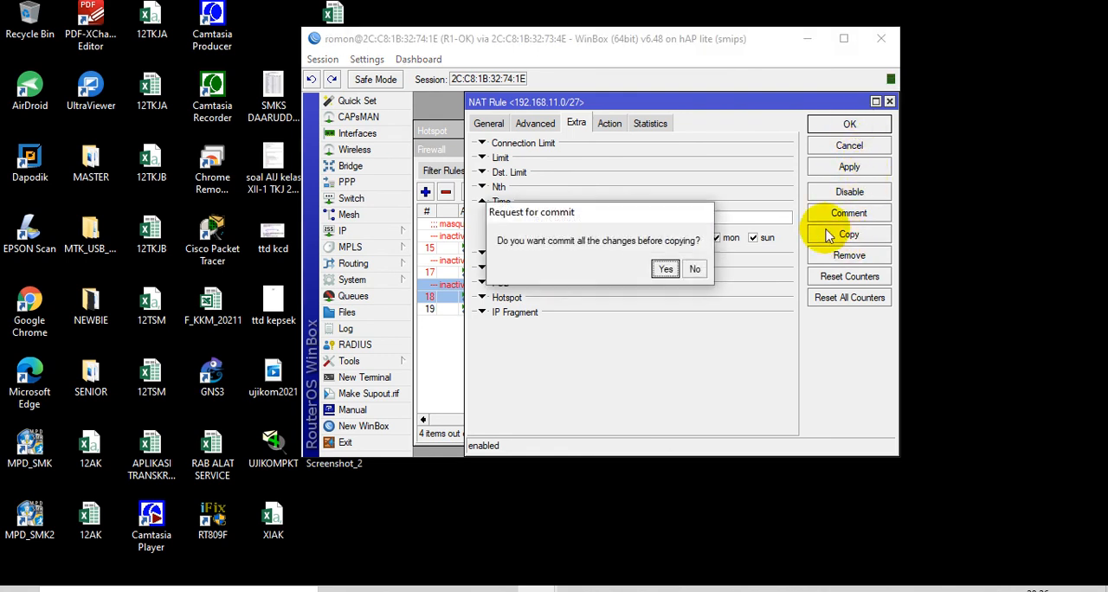
{"action": "left_click", "coordinate": [665, 269]}
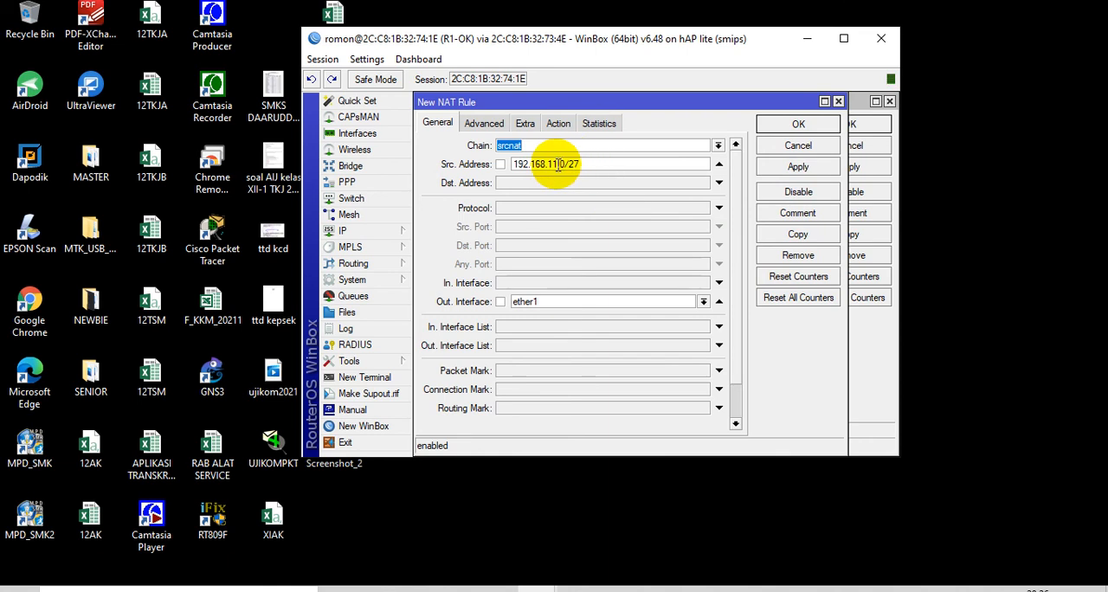
{"action": "left_click", "coordinate": [558, 165]}
{"action": "key", "text": "BackSpace"}
{"action": "key", "text": "BackSpace"}
{"action": "type", "text": "22"}
Set the copied NAT rule's end time to 17:00:00 and save both the copy and the 192.168.11.0/27 rule
{"action": "left_click", "coordinate": [523, 126]}
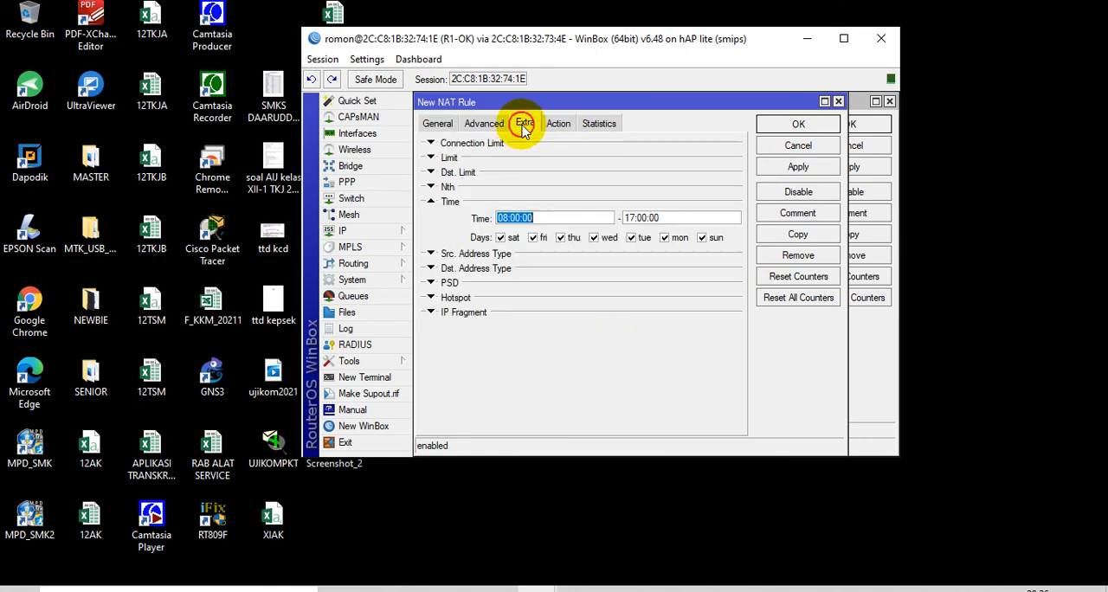
{"action": "left_click", "coordinate": [636, 218]}
{"action": "key", "text": "BackSpace"}
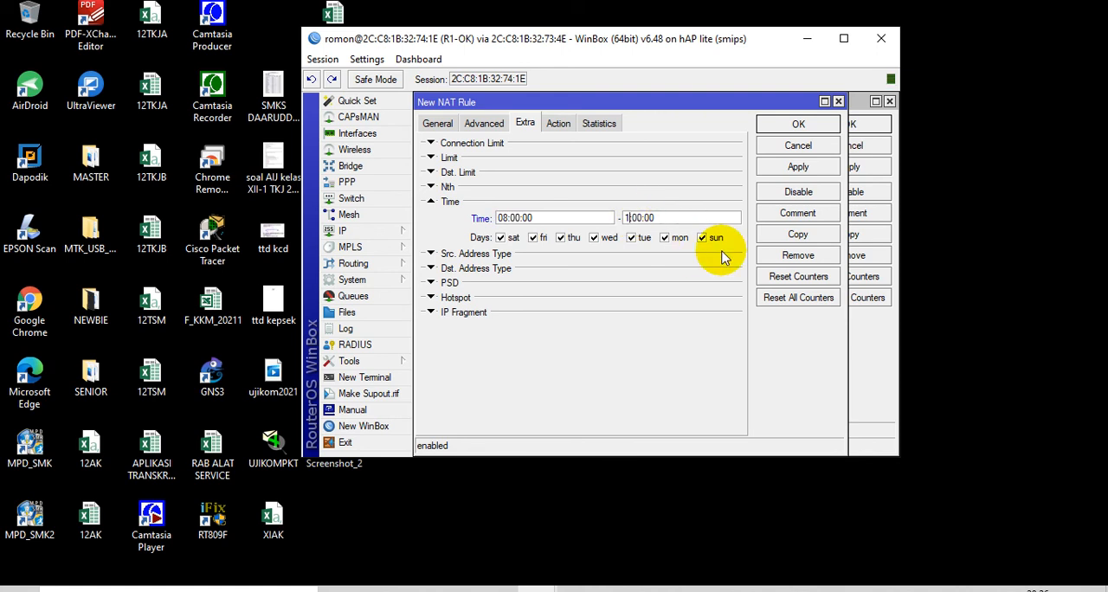
{"action": "type", "text": "7"}
{"action": "left_click", "coordinate": [798, 126]}
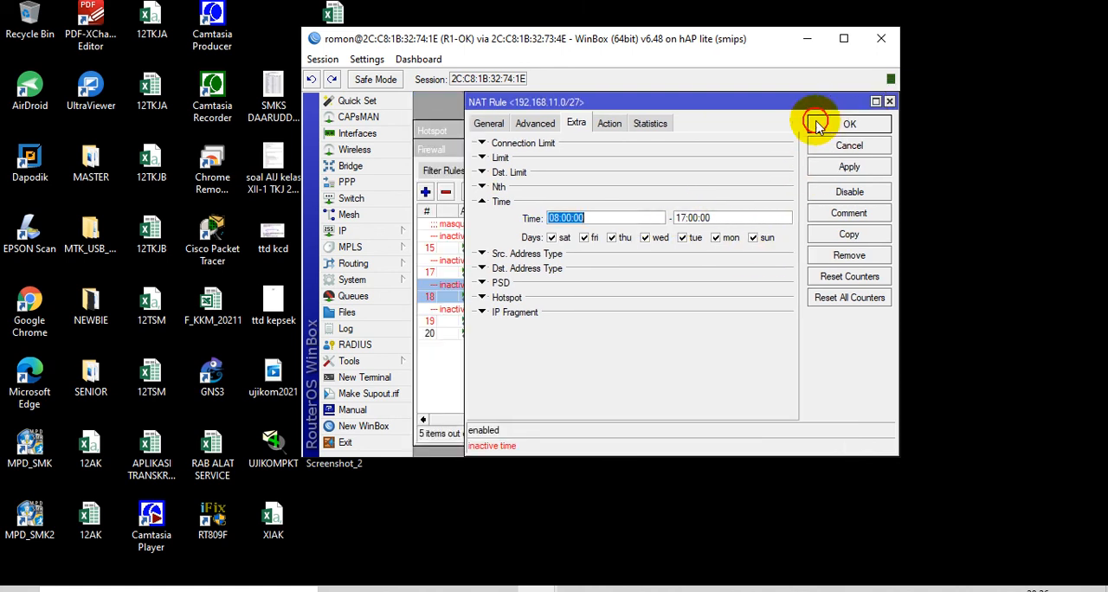
{"action": "left_click", "coordinate": [844, 126]}
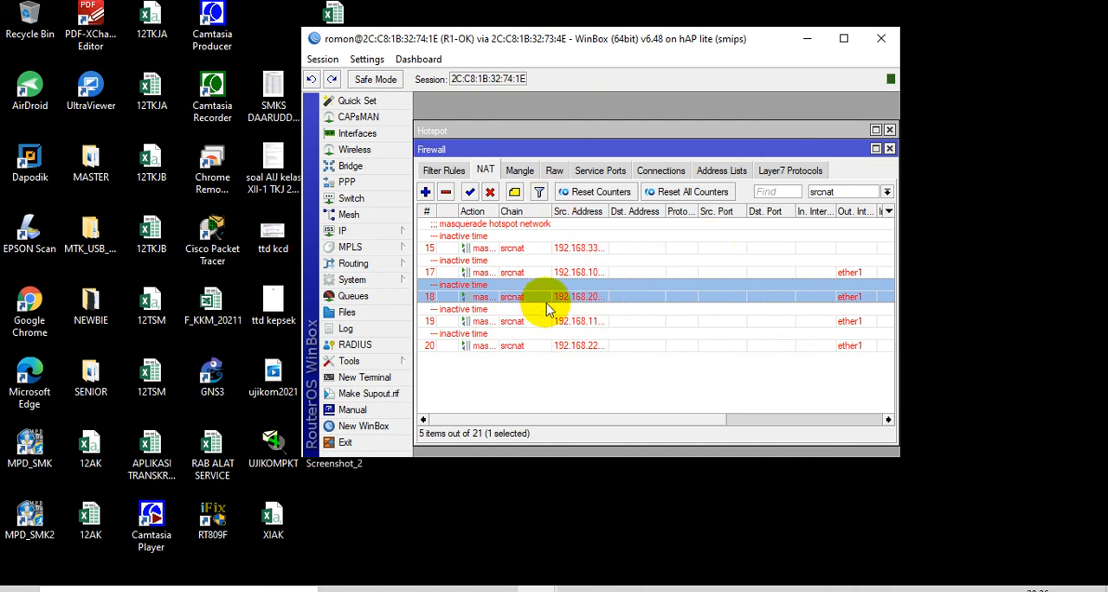
Review each time-limited srcnat masquerade rule in the NAT list by its source address
{"action": "left_click", "coordinate": [589, 251]}
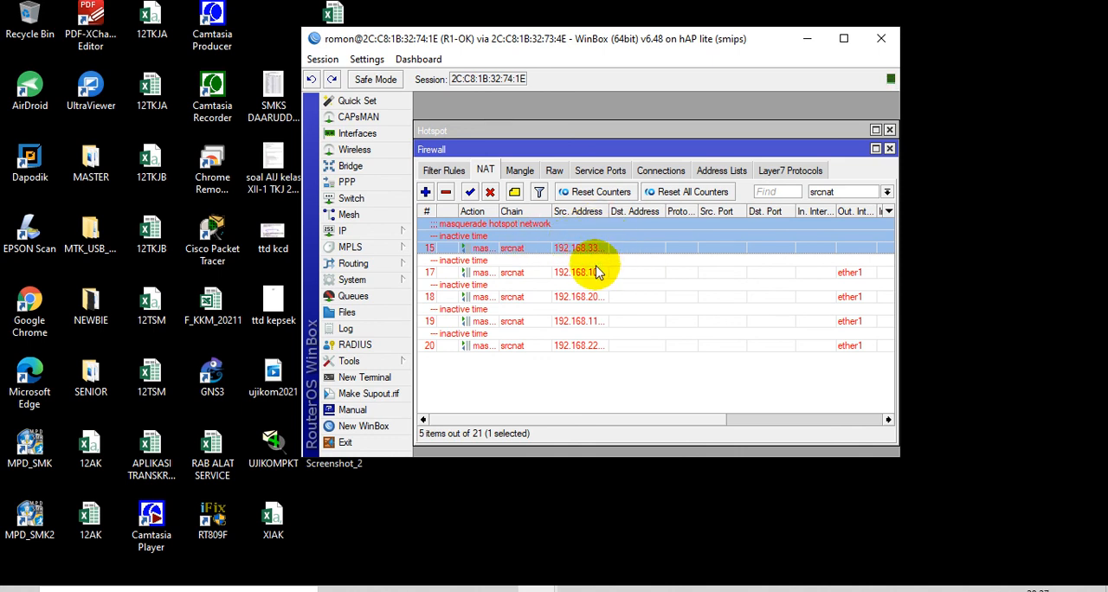
{"action": "left_click", "coordinate": [592, 275]}
{"action": "left_click", "coordinate": [594, 299]}
{"action": "left_click", "coordinate": [594, 322]}
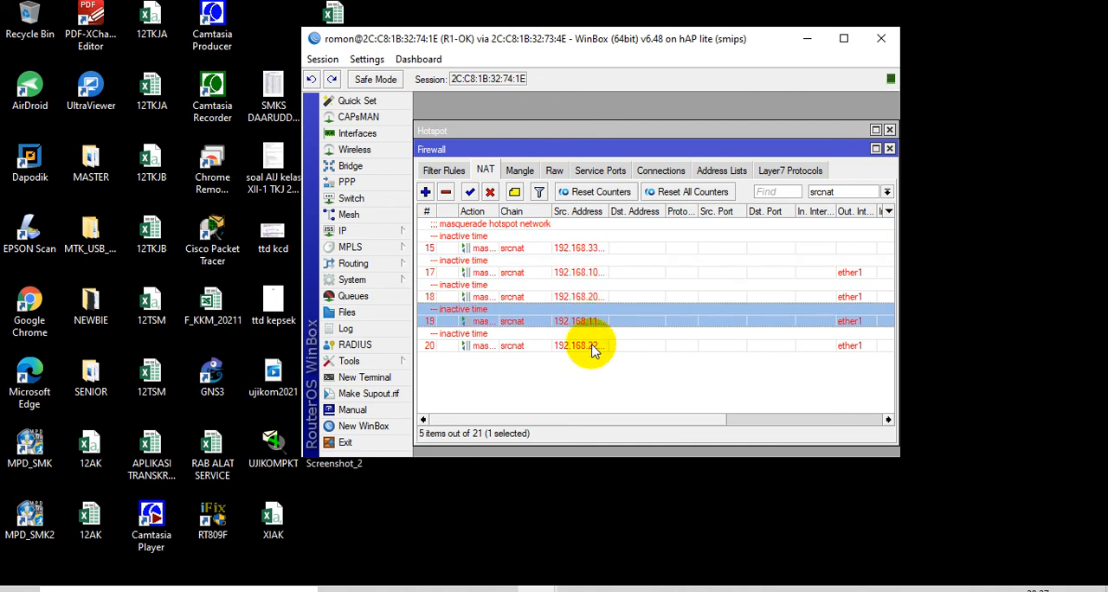
{"action": "left_click", "coordinate": [595, 345]}
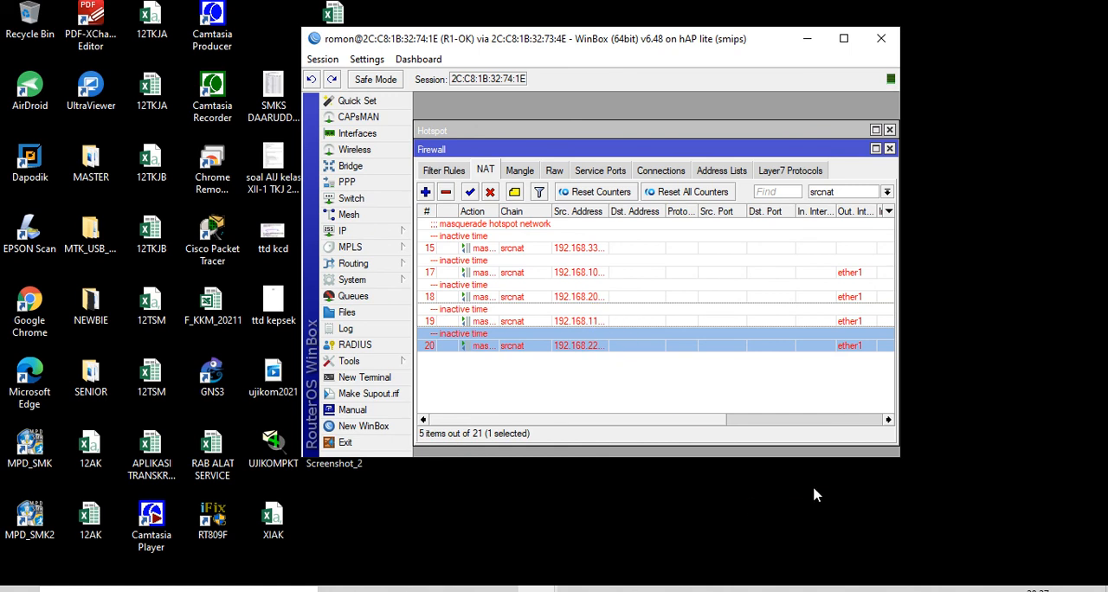
{"action": "left_click", "coordinate": [979, 586]}
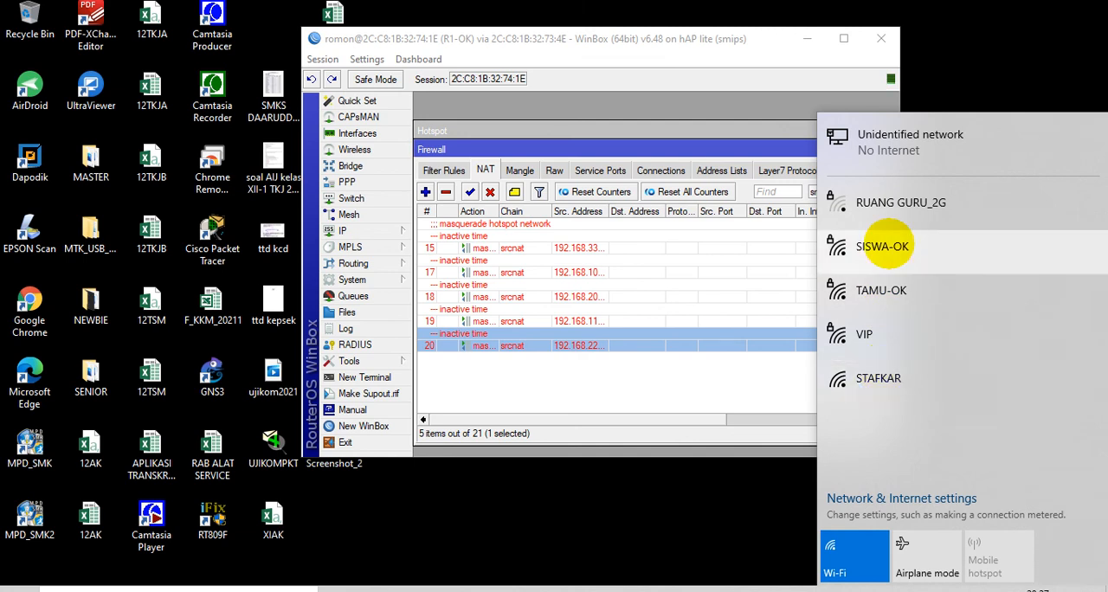
{"action": "left_click", "coordinate": [885, 244]}
{"action": "left_click", "coordinate": [995, 325]}
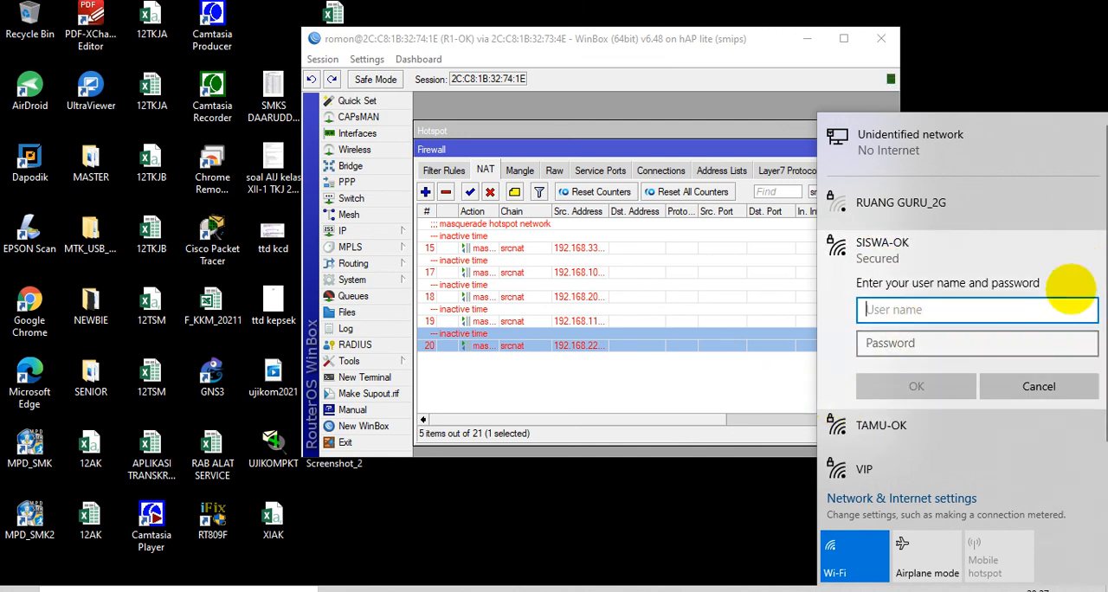
{"action": "left_click", "coordinate": [1039, 387]}
{"action": "left_click", "coordinate": [953, 380]}
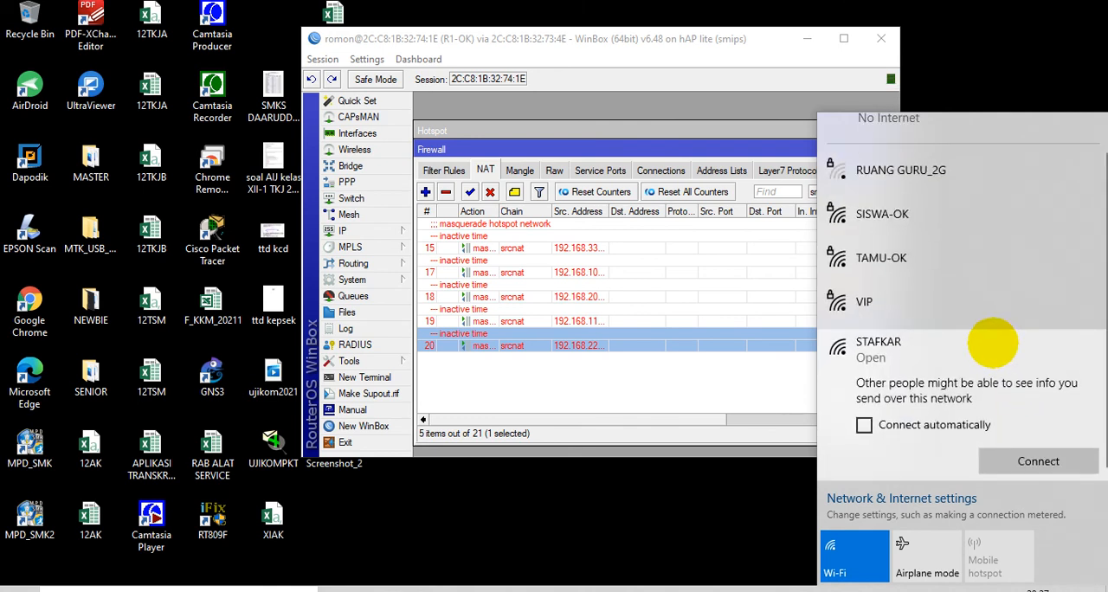
{"action": "left_click", "coordinate": [930, 216]}
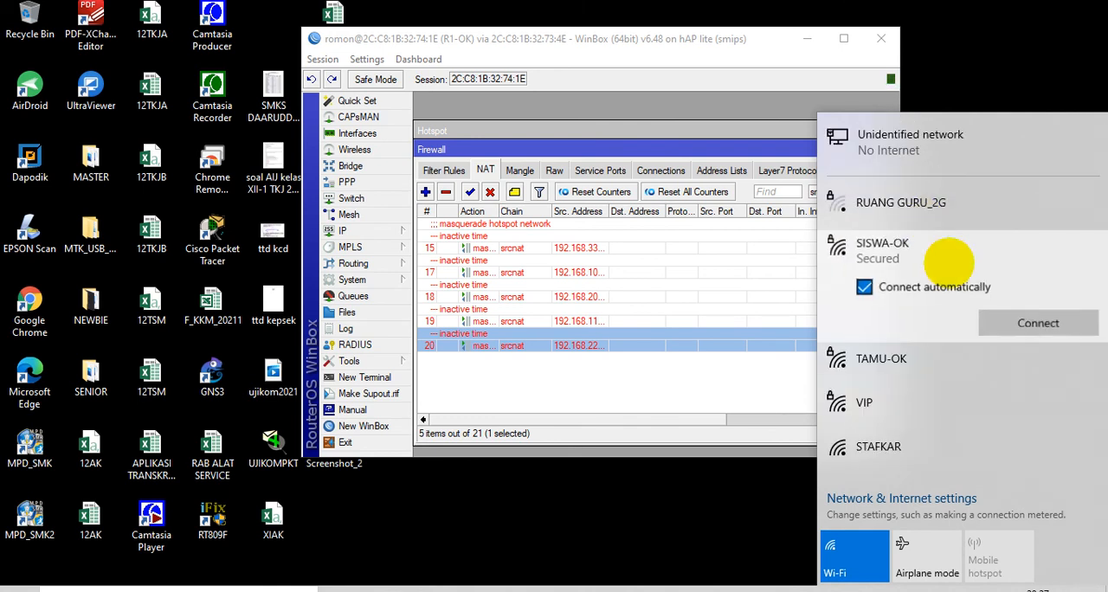
Connect the computer to the TAMU-OK wireless network by entering its network security key
{"action": "left_click", "coordinate": [892, 362]}
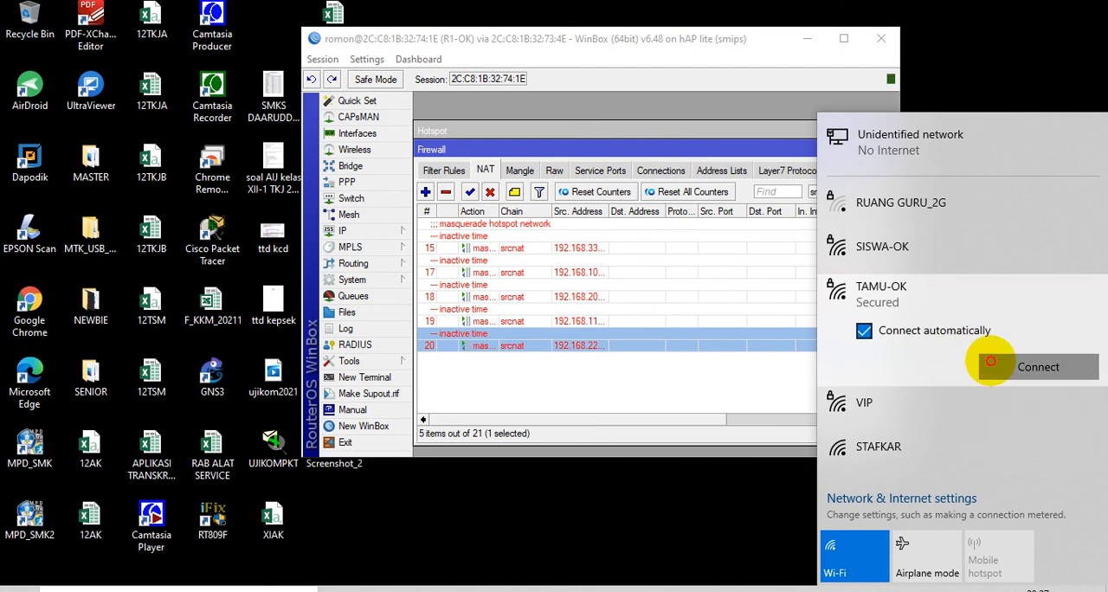
{"action": "left_click", "coordinate": [987, 436]}
{"action": "type", "text": "••••••••"}
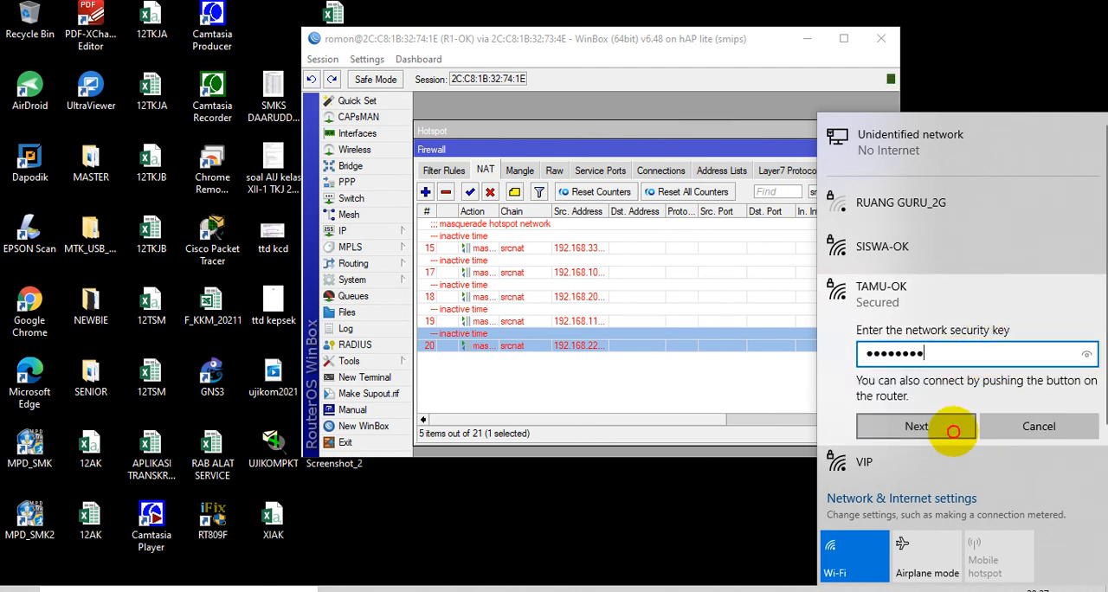
{"action": "left_click", "coordinate": [887, 425]}
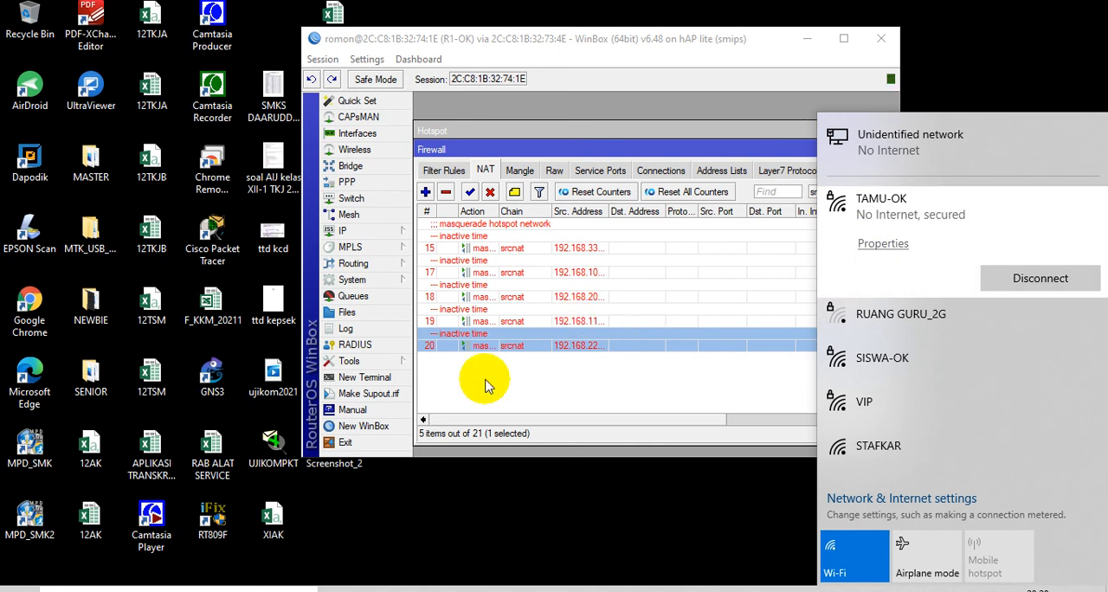
Set the end time of the 192.168.11.0/27 NAT rule to 21:00:00 and save the rule
{"action": "left_click", "coordinate": [525, 323]}
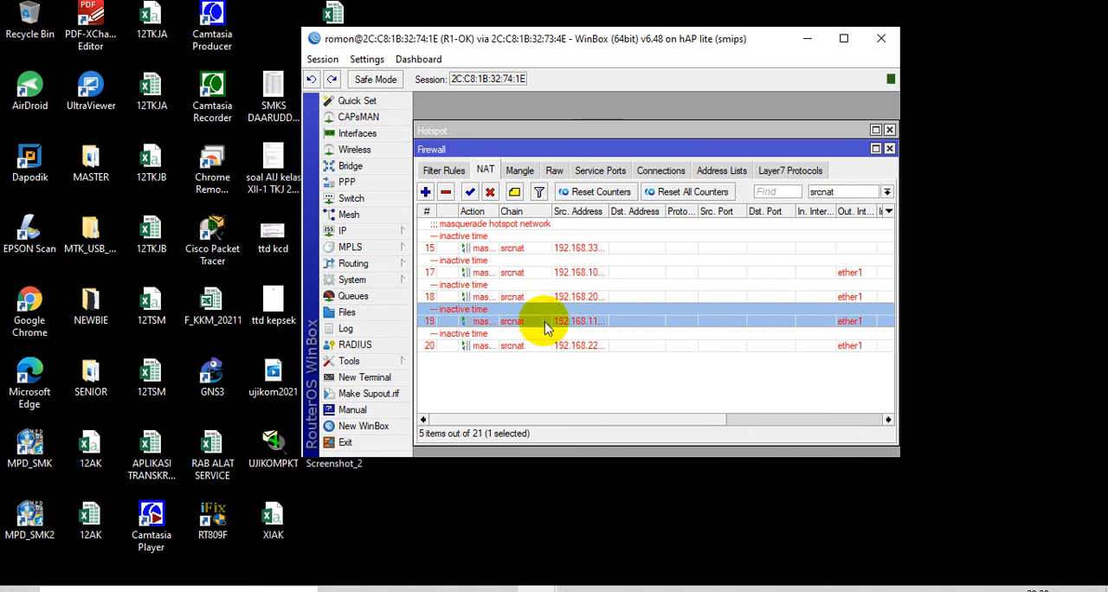
{"action": "double_click", "coordinate": [547, 321]}
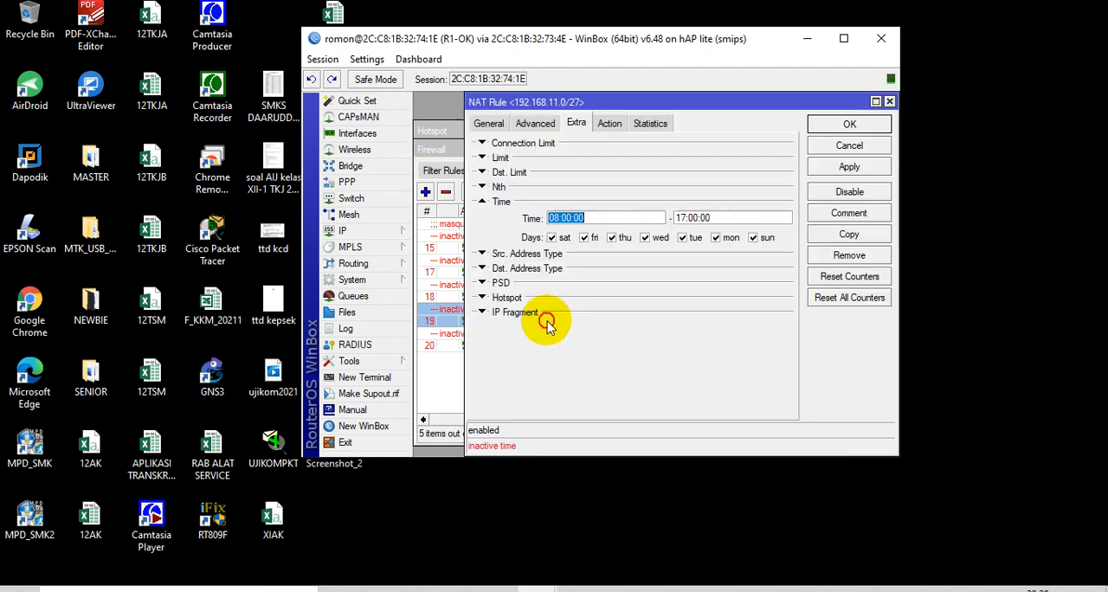
{"action": "left_click", "coordinate": [682, 217]}
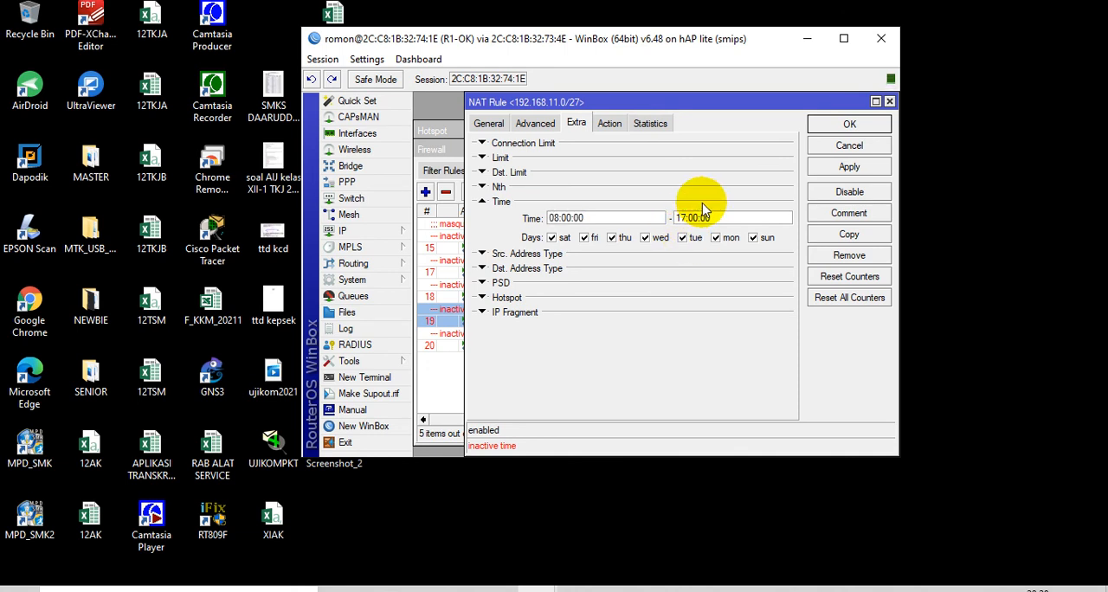
{"action": "key", "text": "BackSpace"}
{"action": "key", "text": "BackSpace"}
{"action": "type", "text": "21"}
{"action": "left_click", "coordinate": [881, 125]}
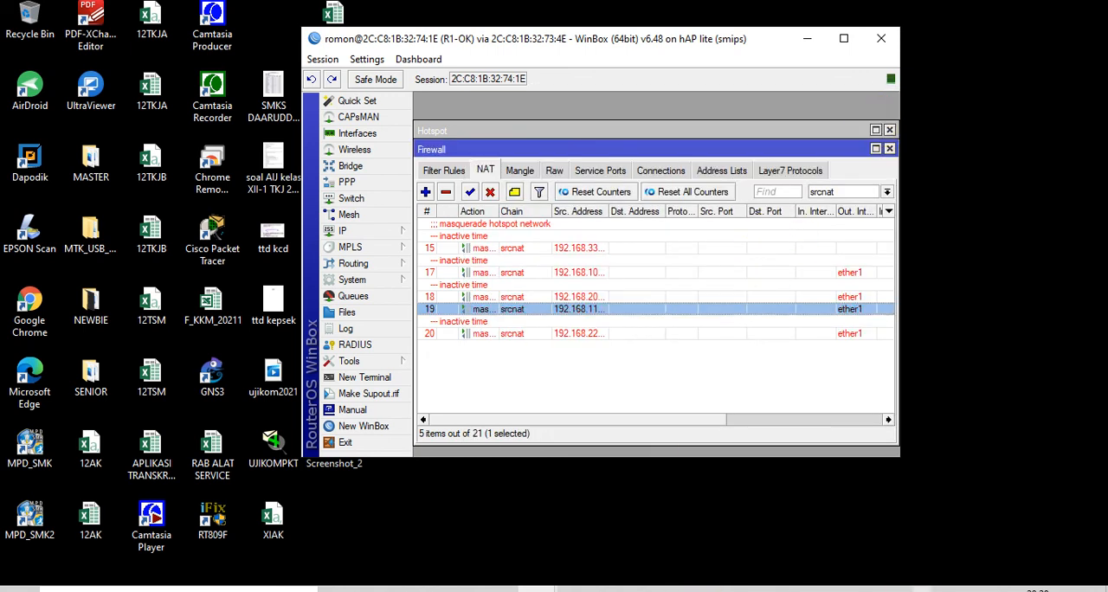
Disconnect the computer from the TAMU-OK wireless network and reconnect to it
{"action": "left_click", "coordinate": [969, 590]}
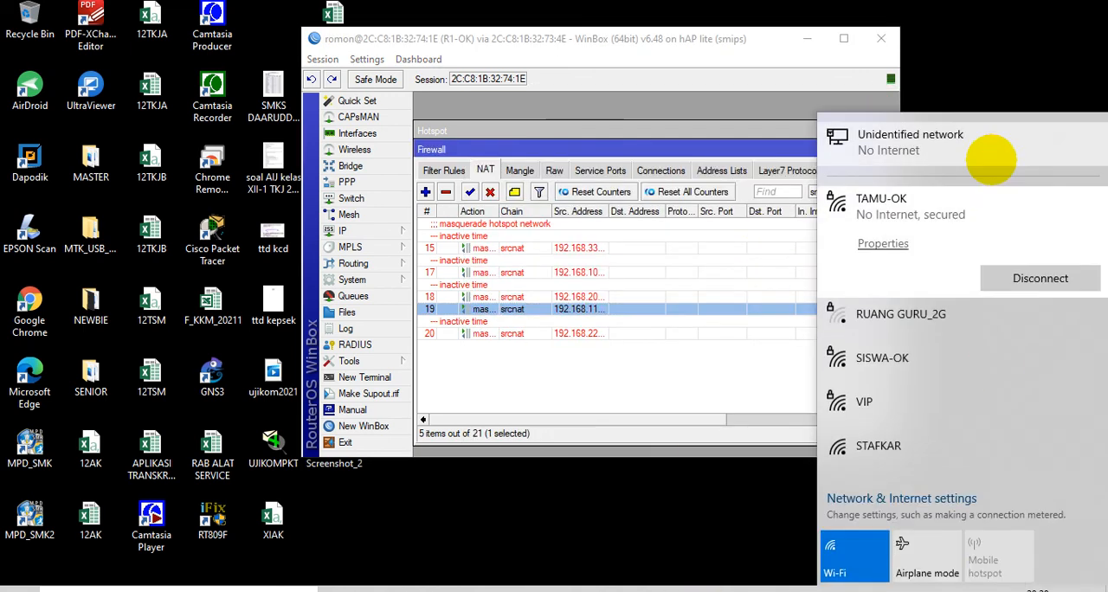
{"action": "left_click", "coordinate": [1001, 280]}
{"action": "left_click", "coordinate": [1003, 280]}
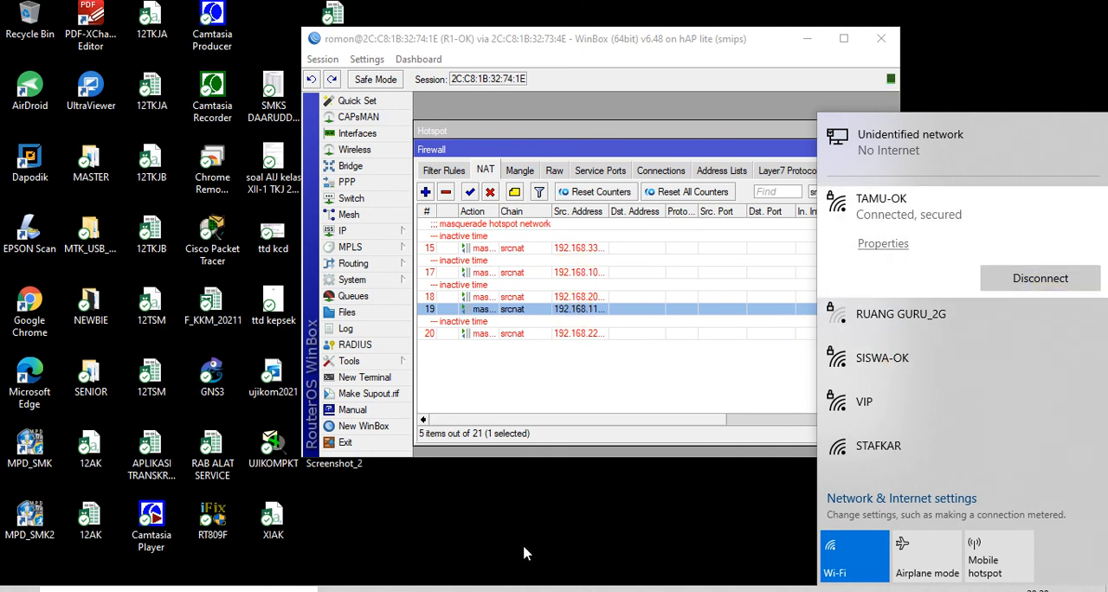
Switch to Speedtest and run a test over TAMU-OK, watch the tamu queue in R1's simple queue list, and close Speedtest
{"action": "left_click", "coordinate": [499, 591]}
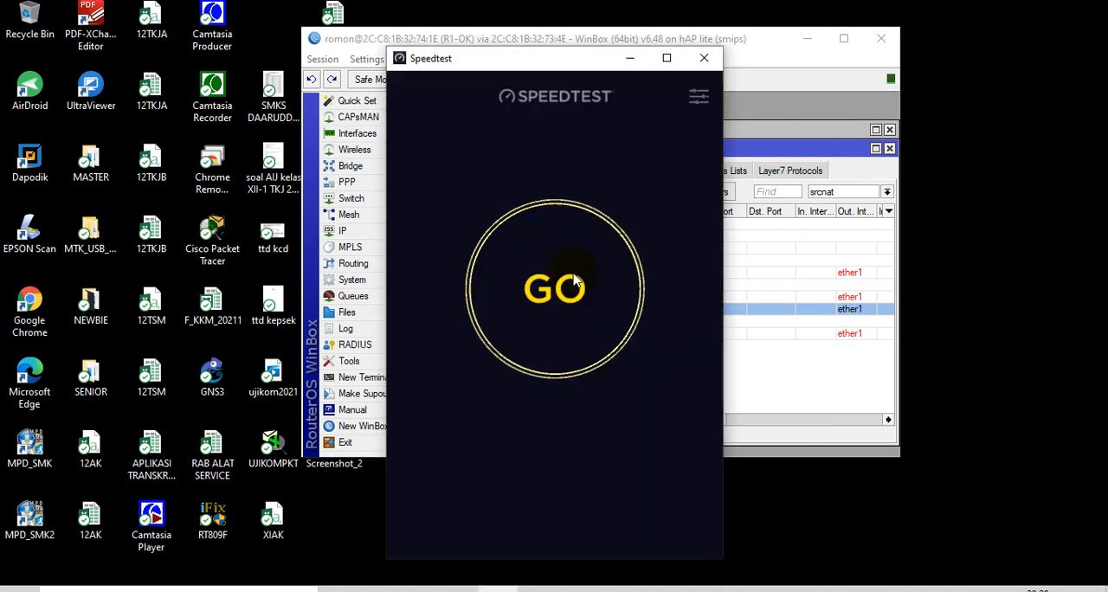
{"action": "left_click", "coordinate": [578, 286]}
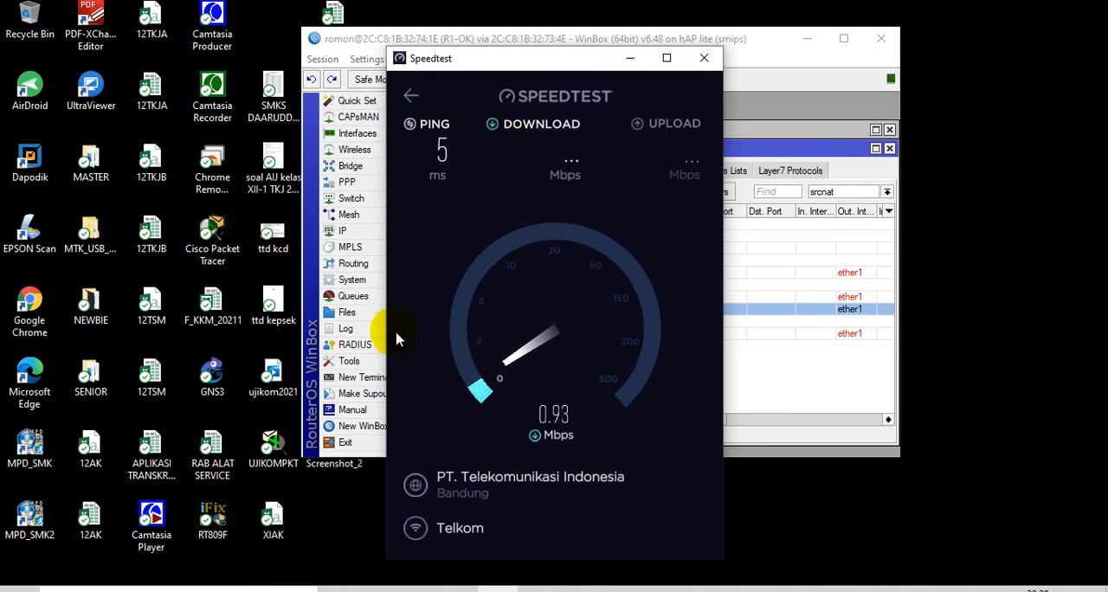
{"action": "left_click_drag", "start_coordinate": [504, 64], "coordinate": [696, 82]}
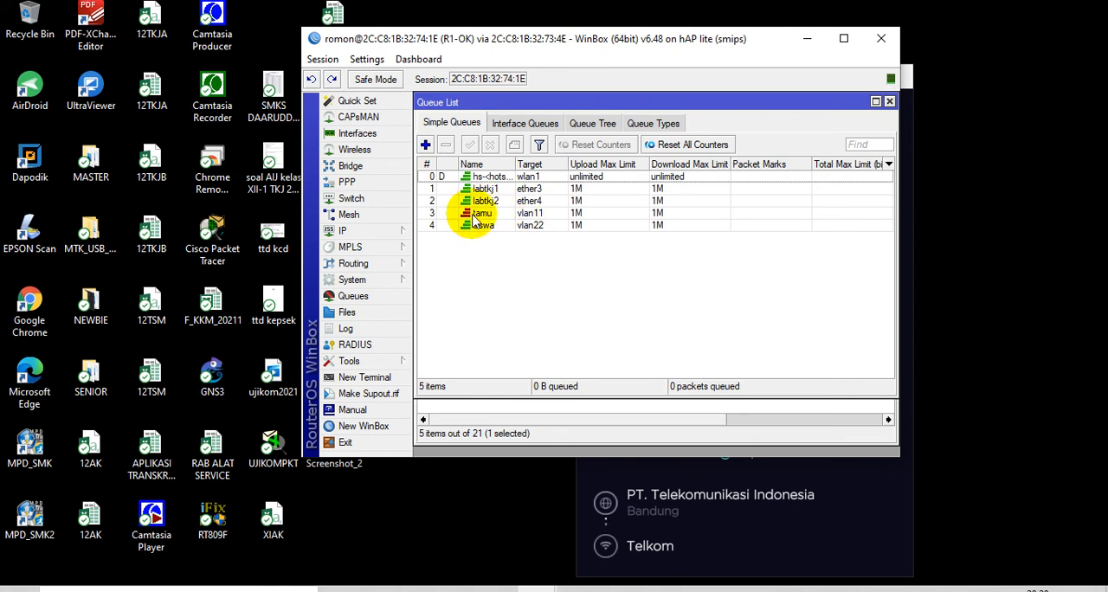
{"action": "left_click", "coordinate": [819, 550]}
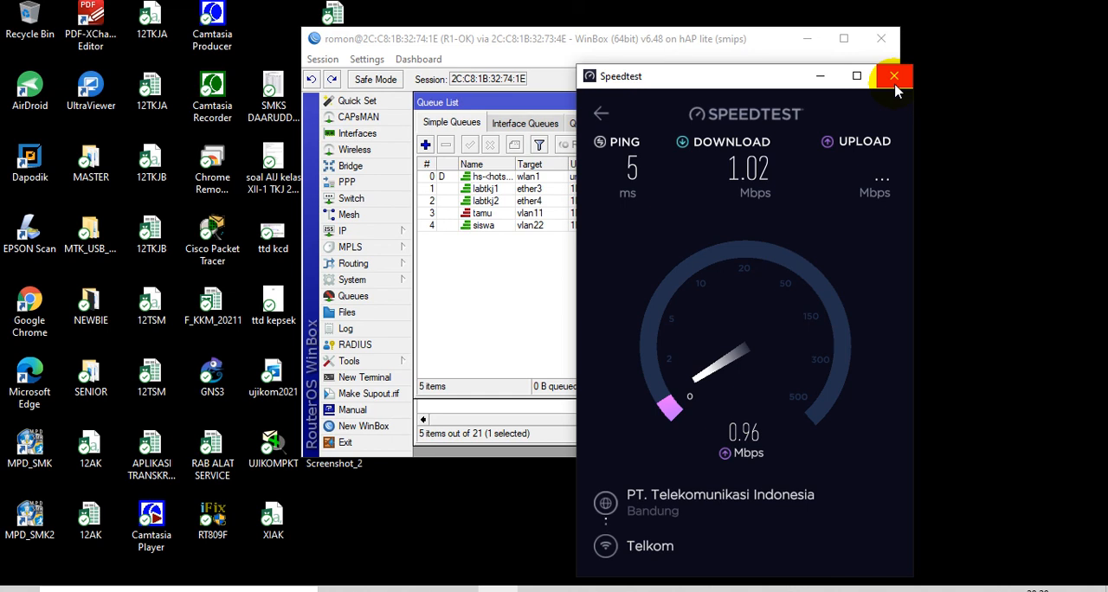
{"action": "left_click", "coordinate": [895, 82]}
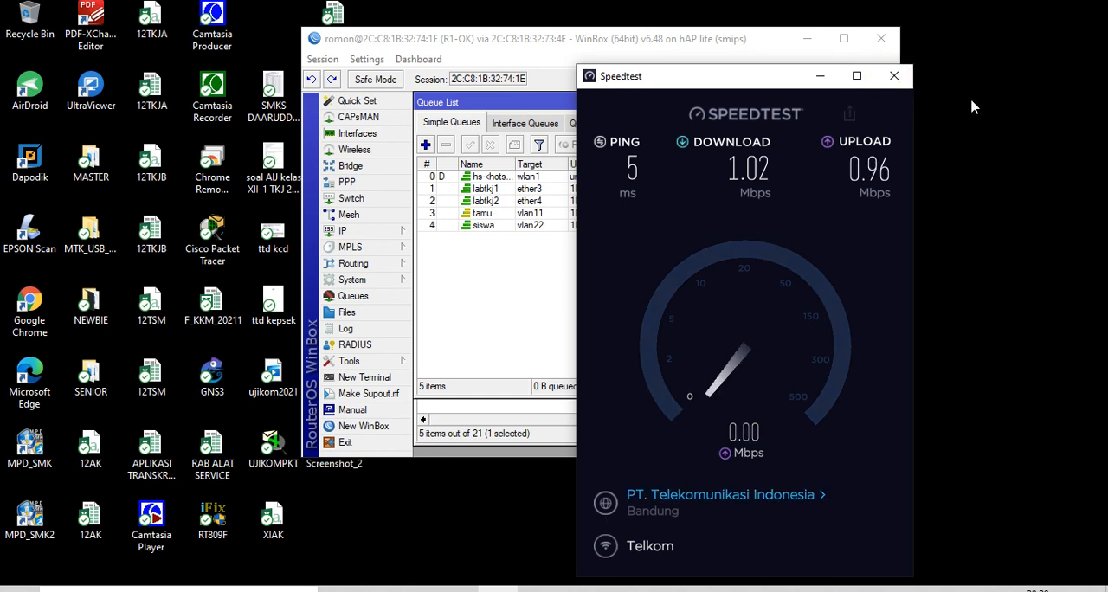
{"action": "left_click", "coordinate": [892, 76]}
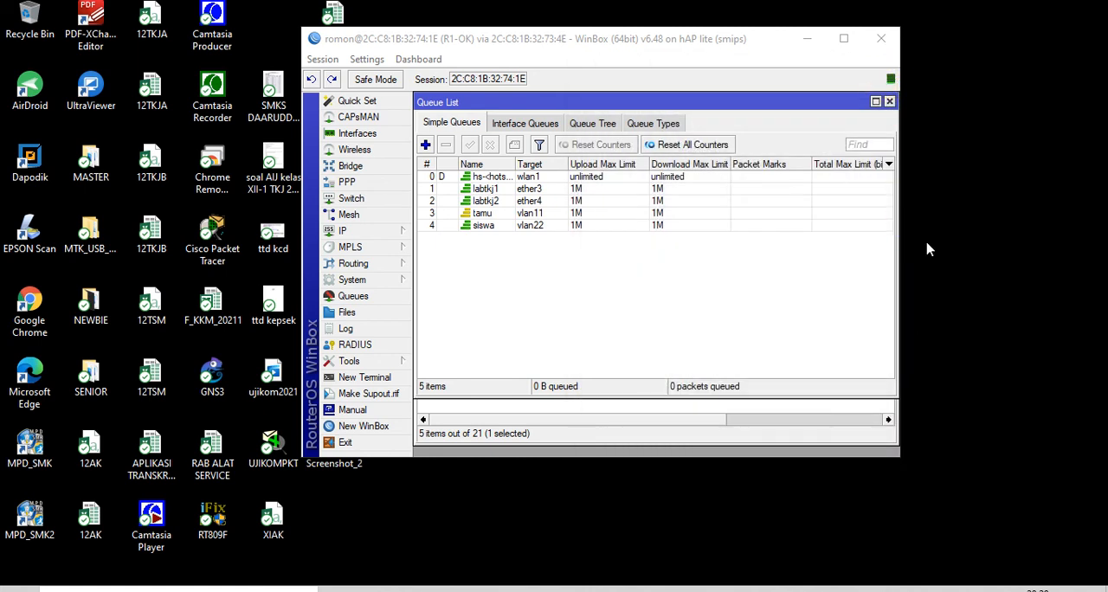